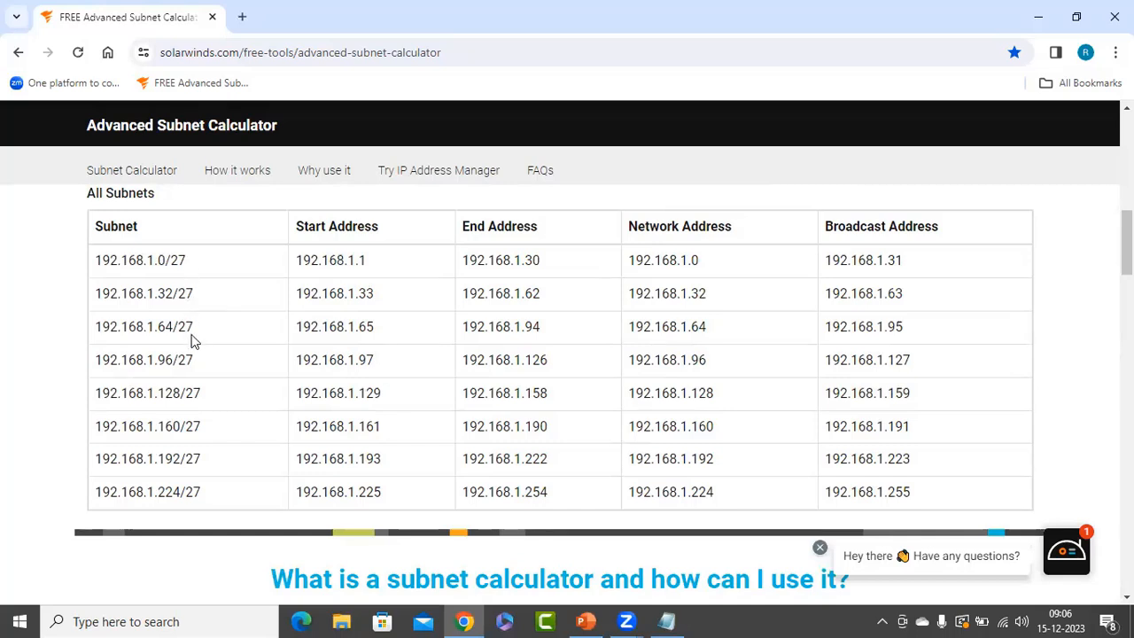
Step: Highlight the subnets down to 192.168.1.96/27 and the 192.168.1.128/27 row in the All Subnets table
left_click_drag(189, 362, 41, 365)
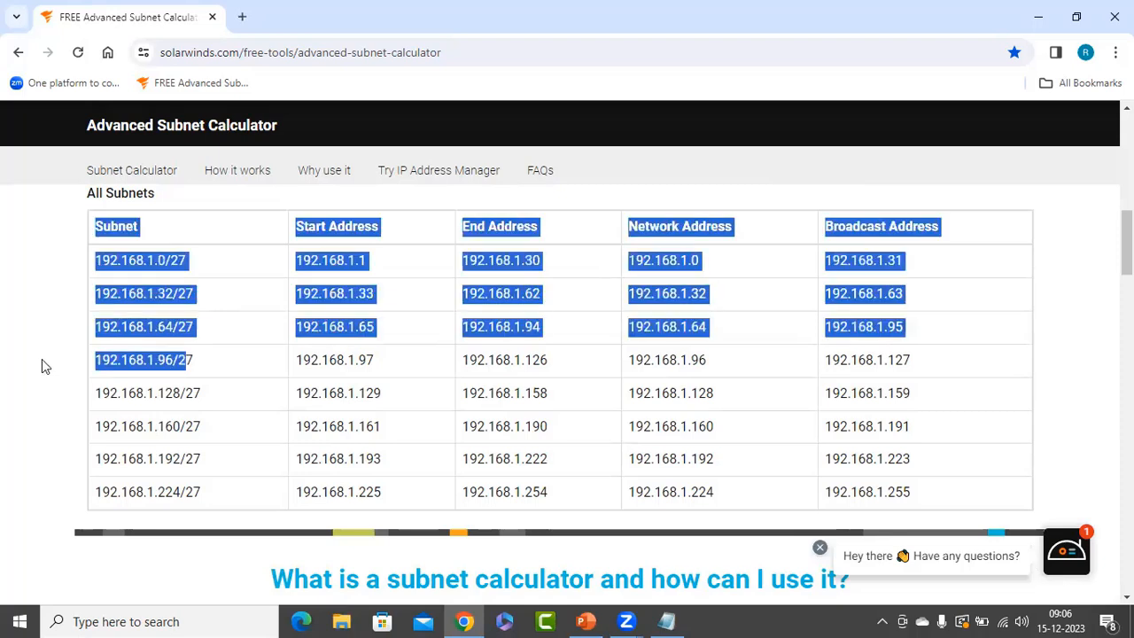
left_click(198, 396)
left_click_drag(202, 393, 107, 396)
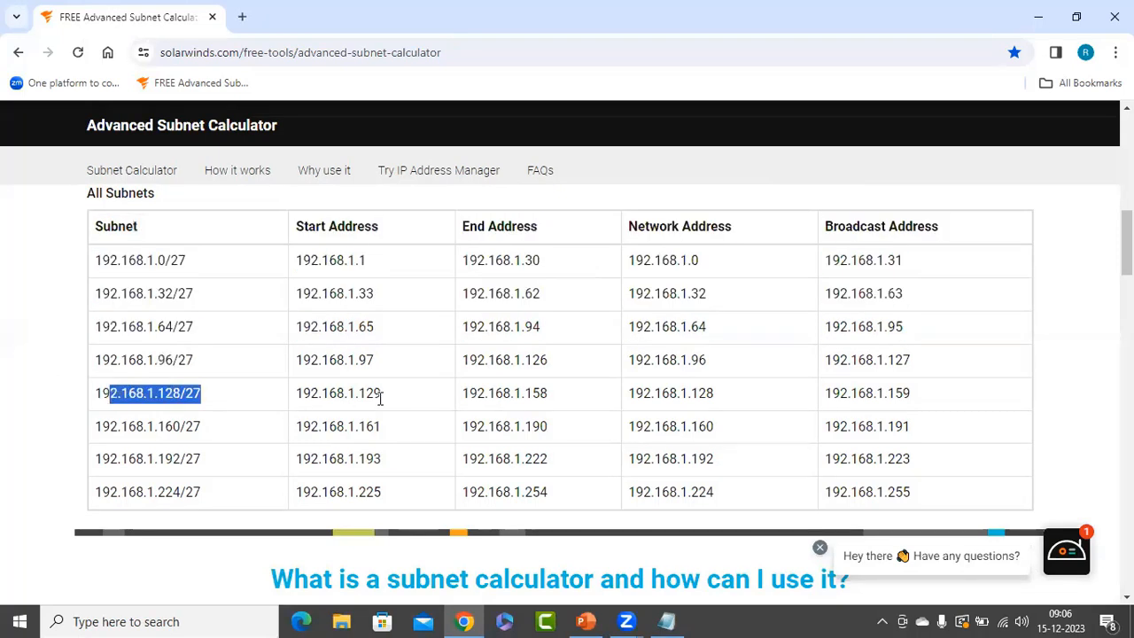
left_click(390, 401)
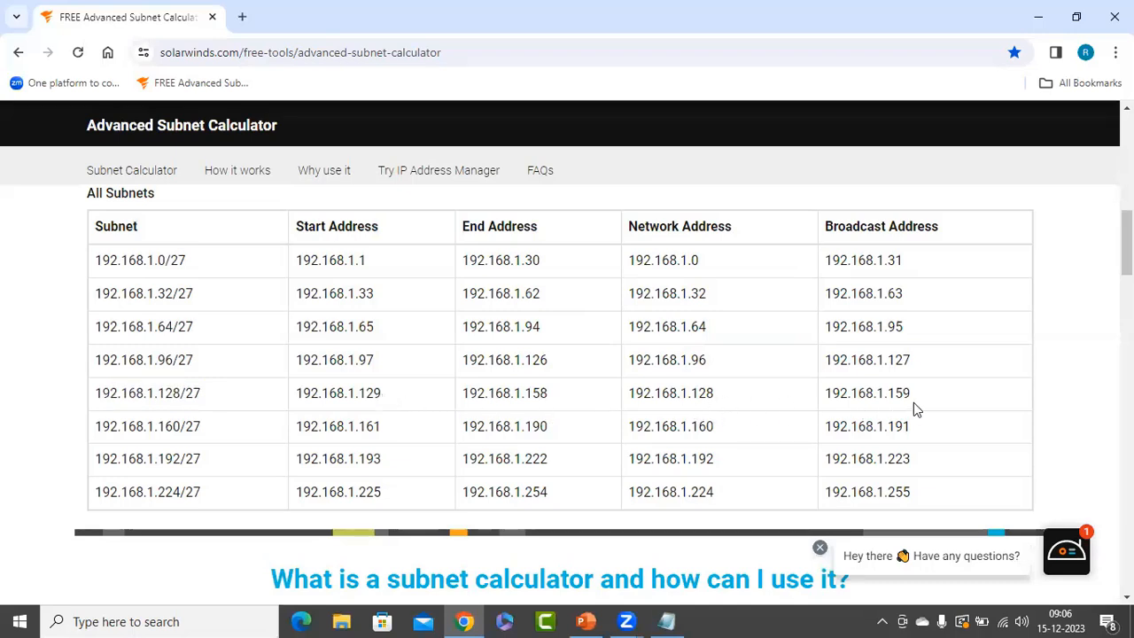
Step: Minimise Chrome and Notepad to reveal the Azure Virtual Network slide
scroll(914, 402, "down", 2)
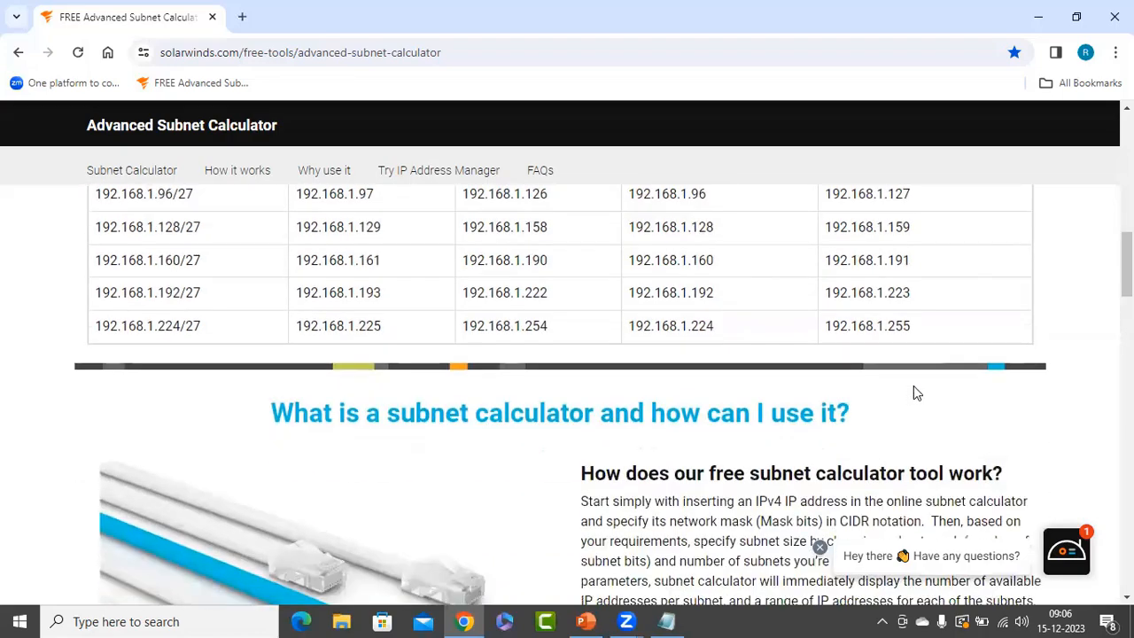
scroll(913, 387, "up", 5)
left_click(1035, 18)
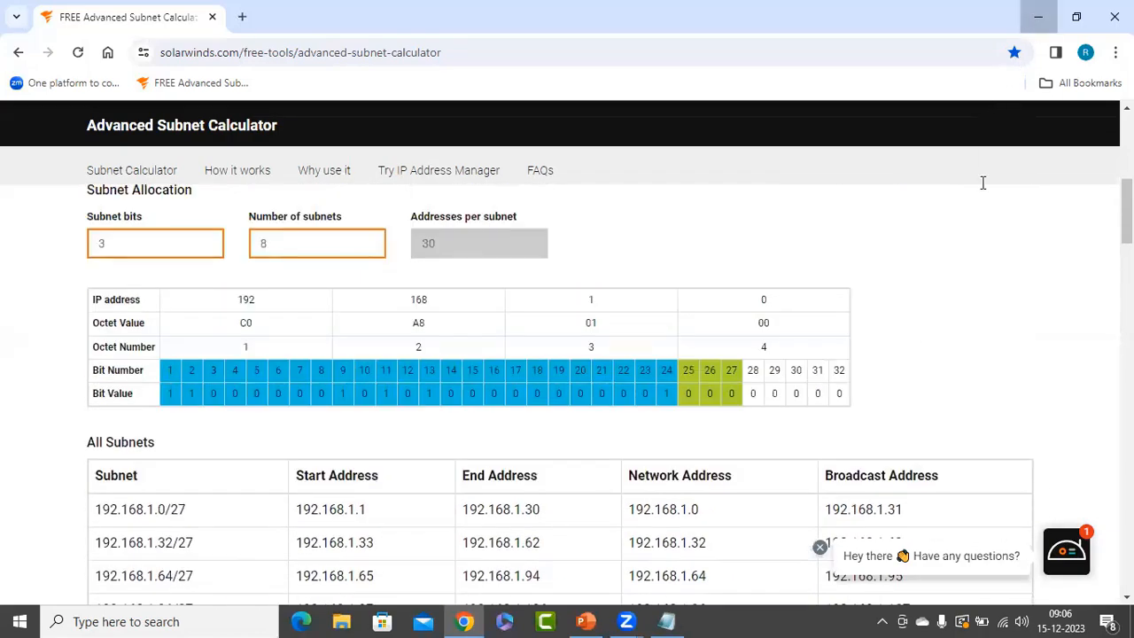
left_click(912, 71)
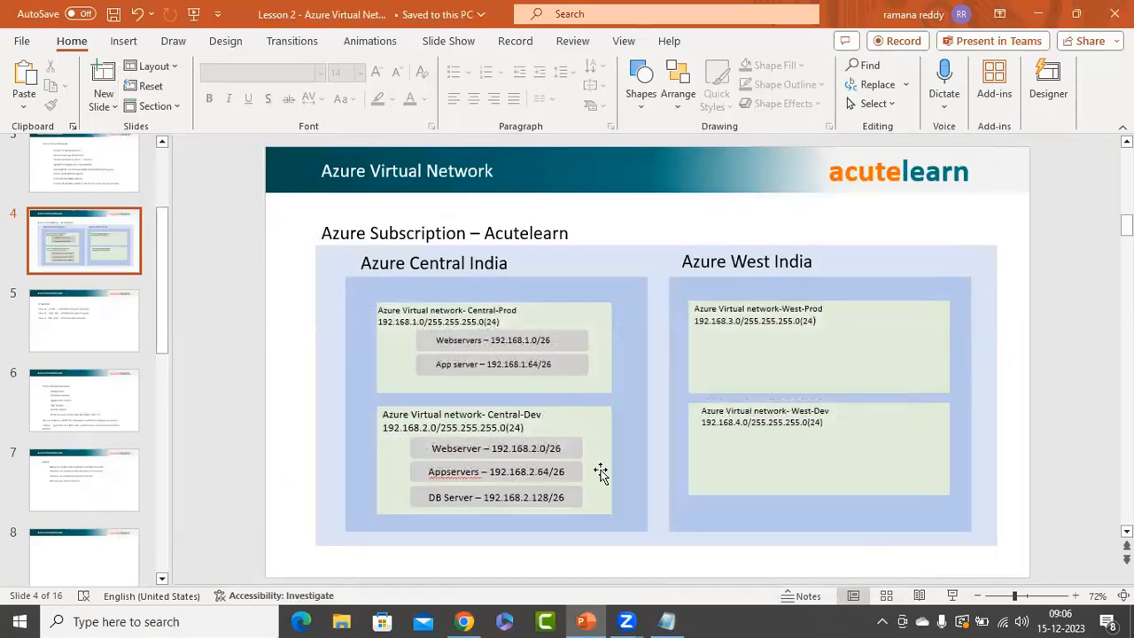
Step: Page through slides 6, 7 and 8, then back to slide 3 on Azure virtual networks
left_click(61, 413)
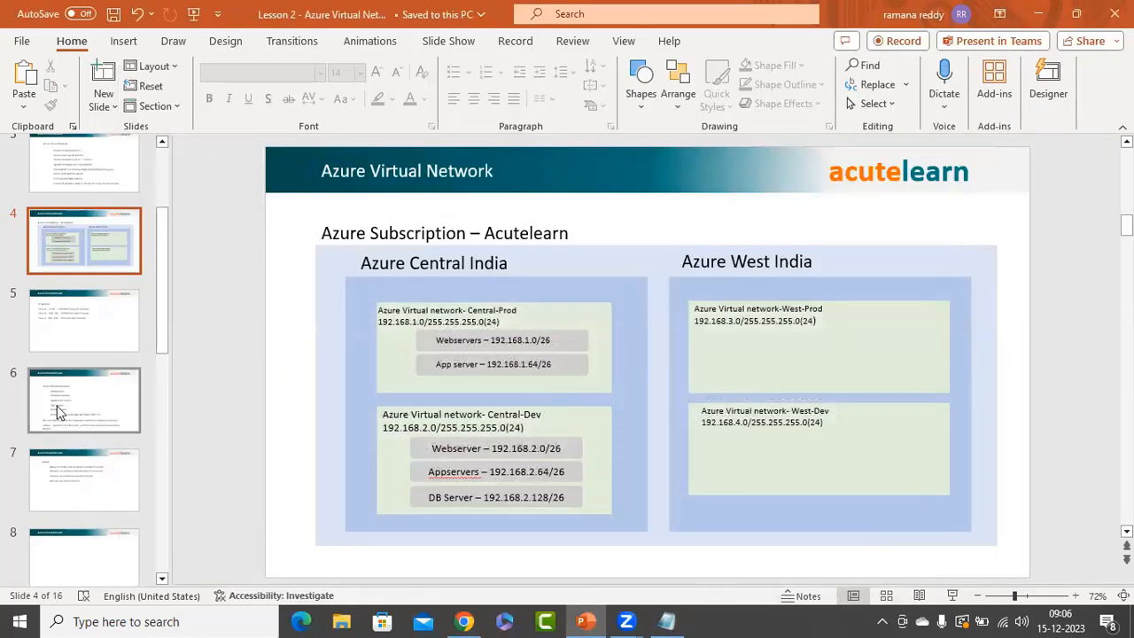
left_click(68, 497)
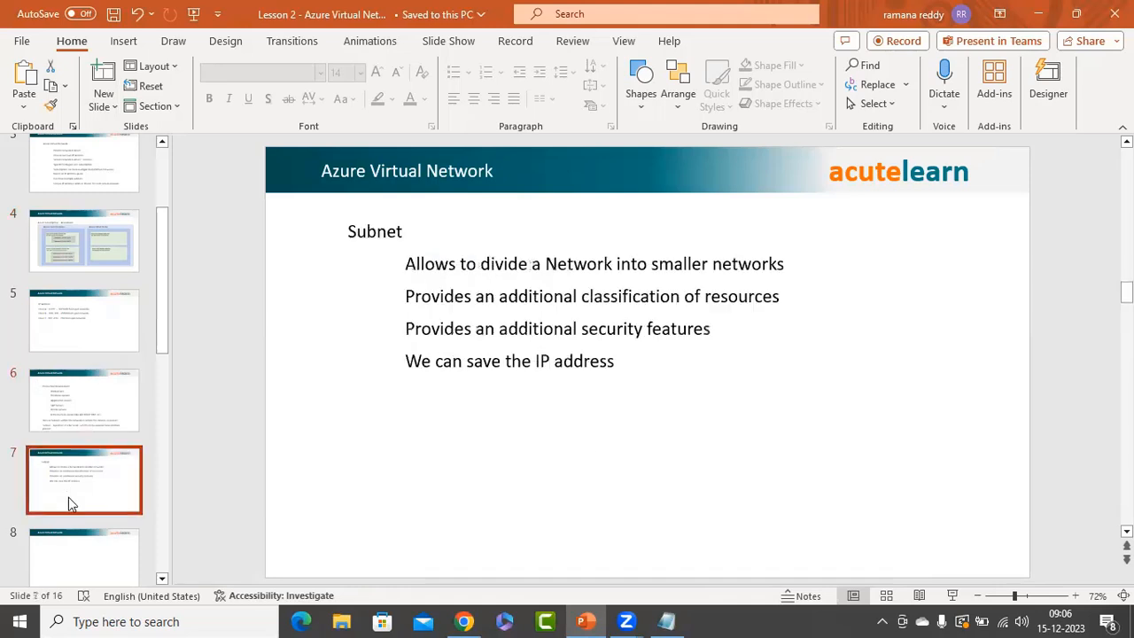
left_click(81, 547)
scroll(139, 246, "up", 5)
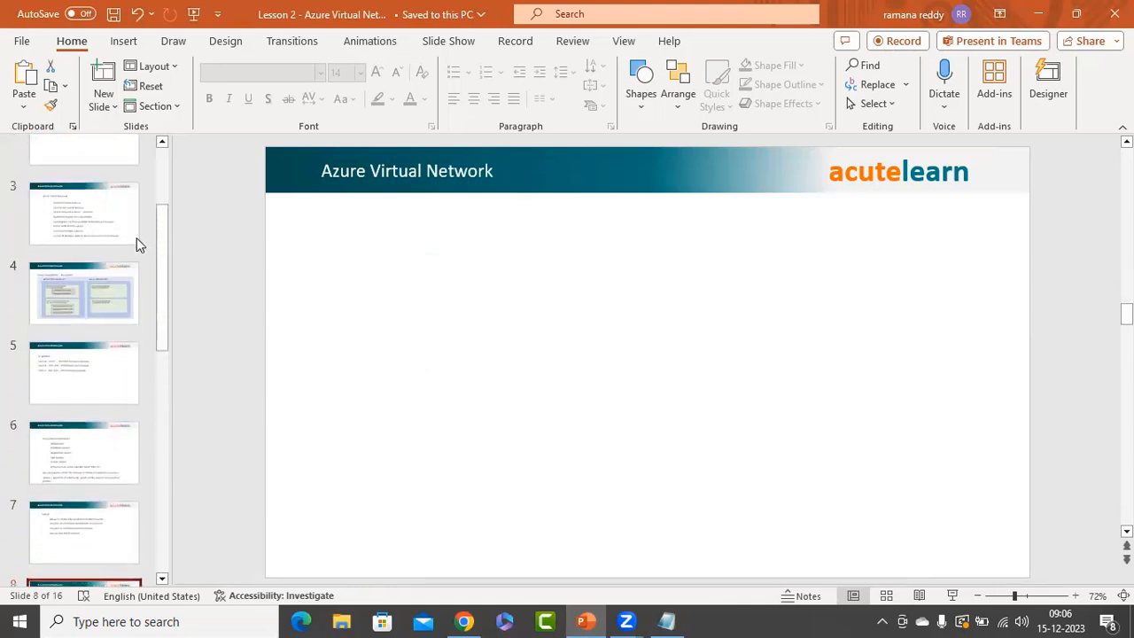
left_click(97, 287)
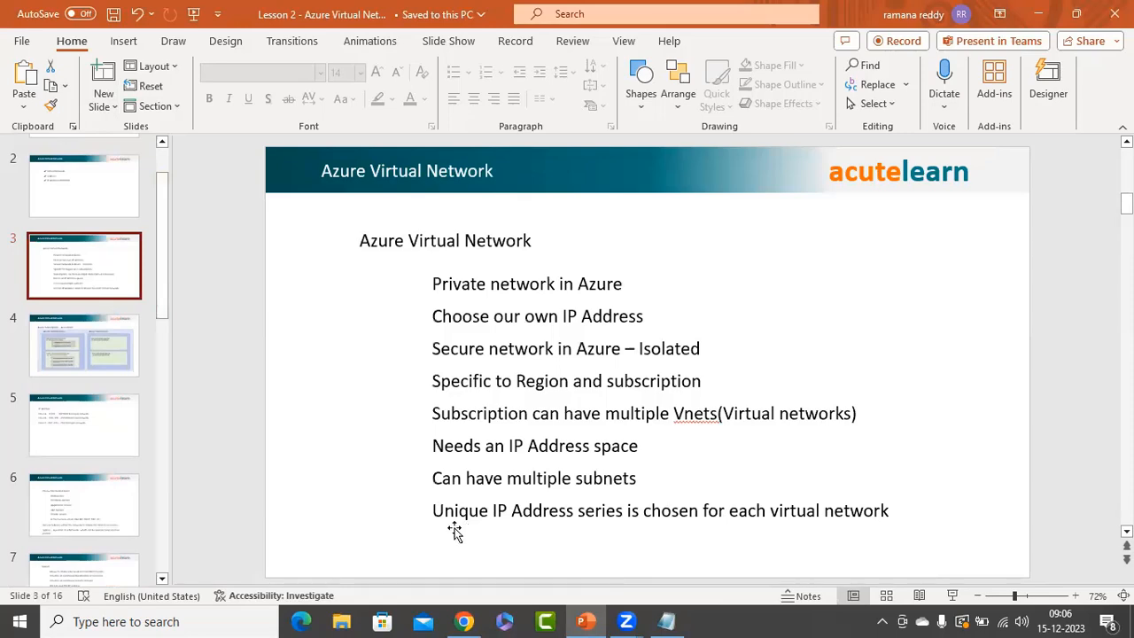
Step: Scroll through slides 4 and 5, then minimise PowerPoint to the desktop
scroll(275, 507, "down", 2)
scroll(276, 508, "down", 1)
scroll(105, 461, "down", 1)
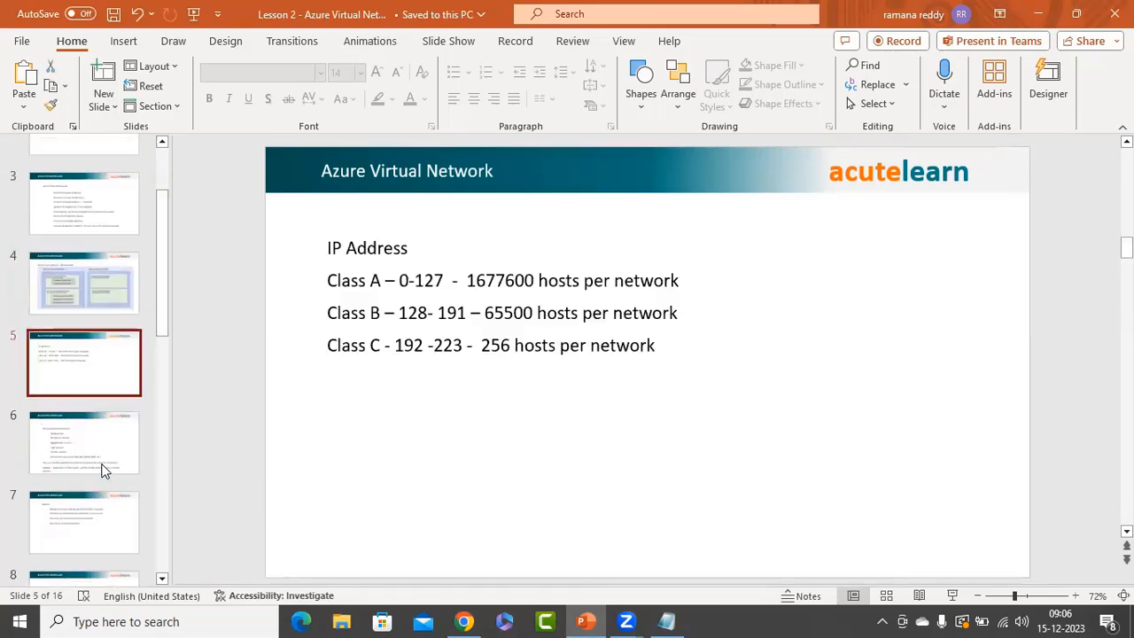
left_click(1039, 14)
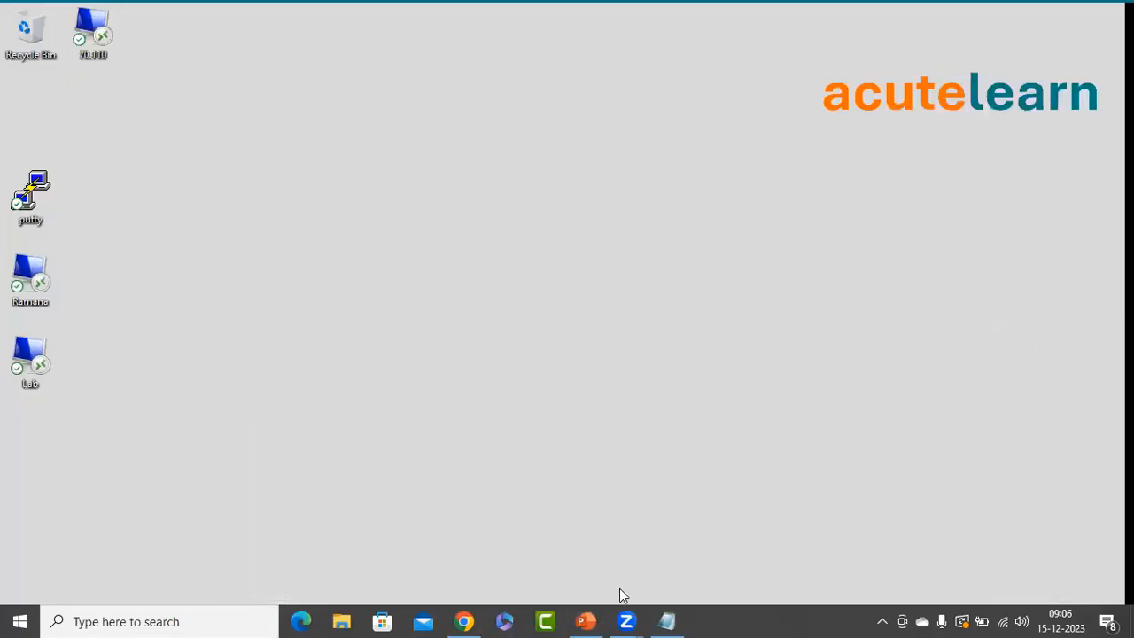
Step: Load portal.azure.com in a new Chrome tab
left_click(464, 622)
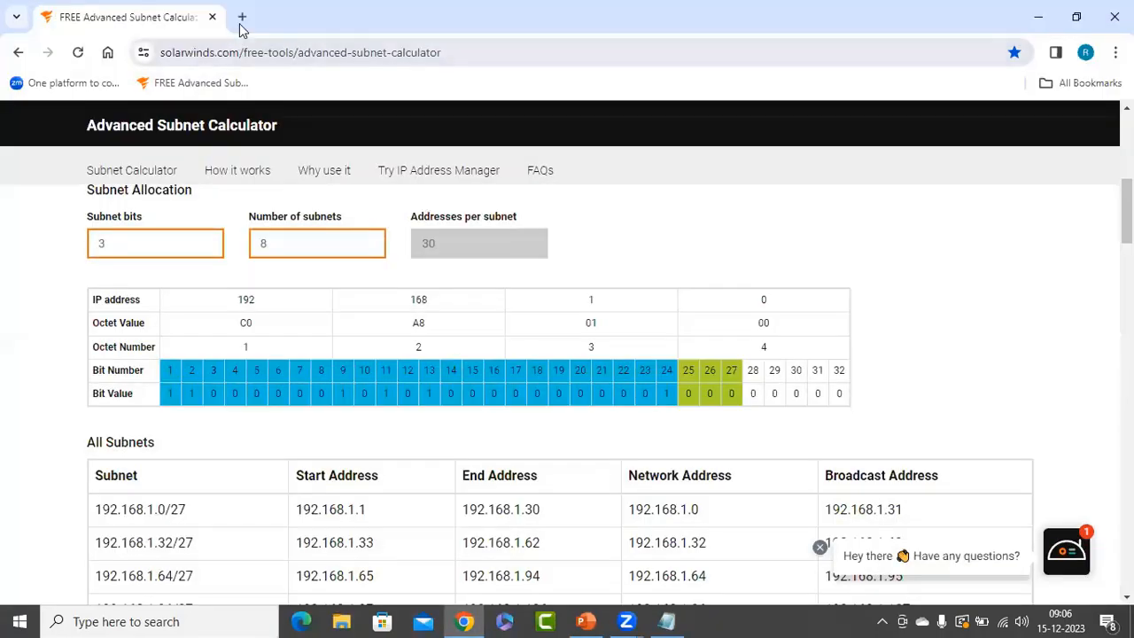
left_click(240, 17)
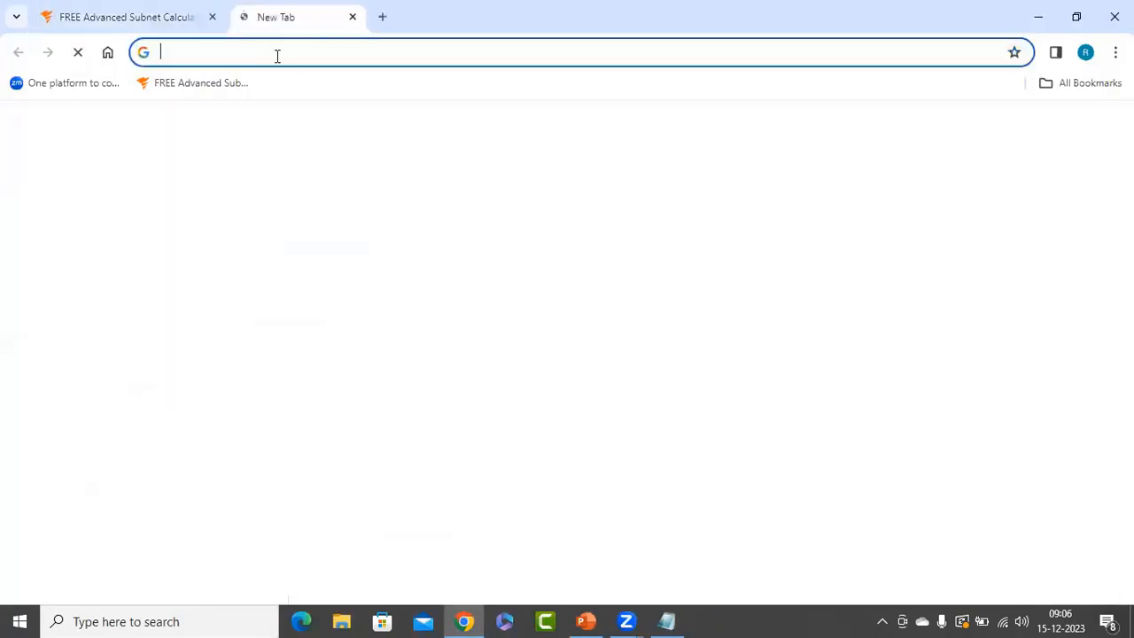
type("portal.azu")
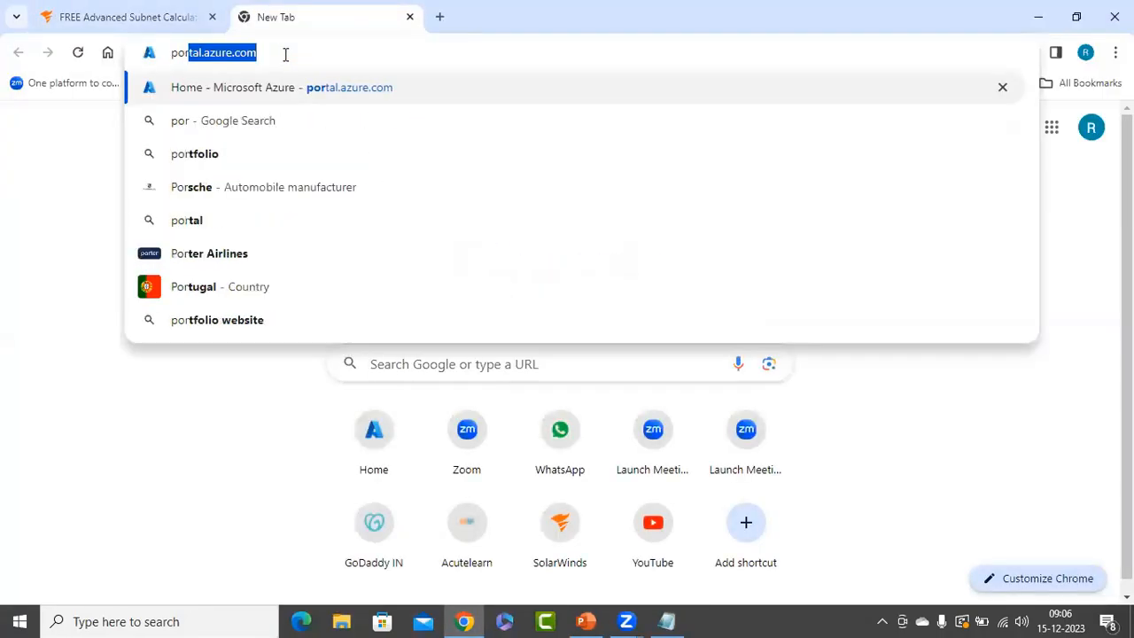
type("re.com")
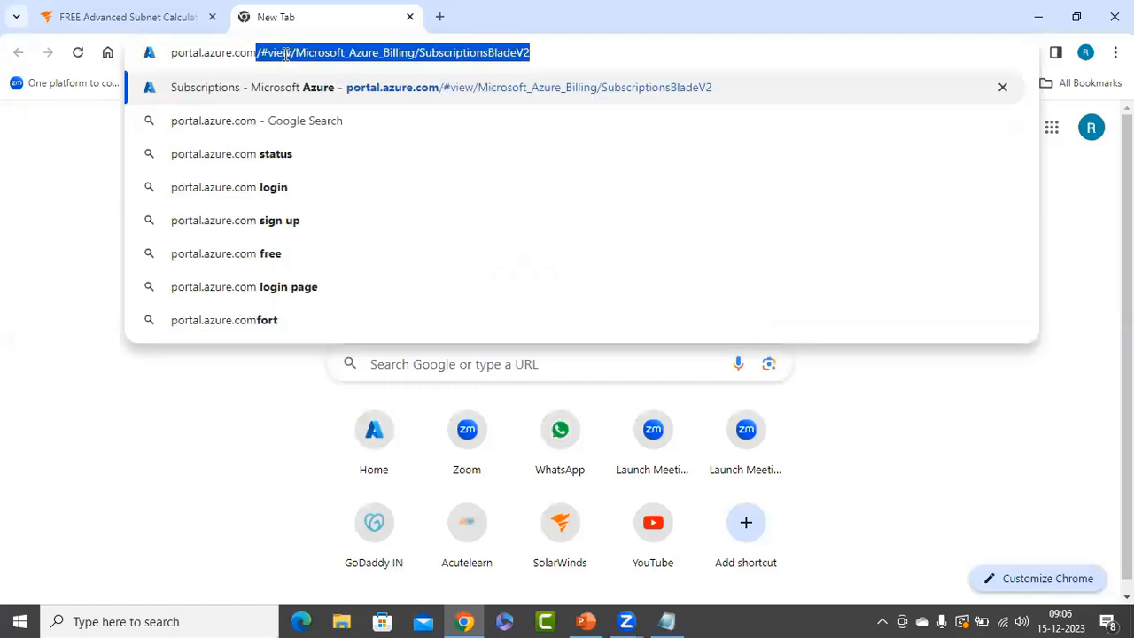
key("Delete")
key("Return")
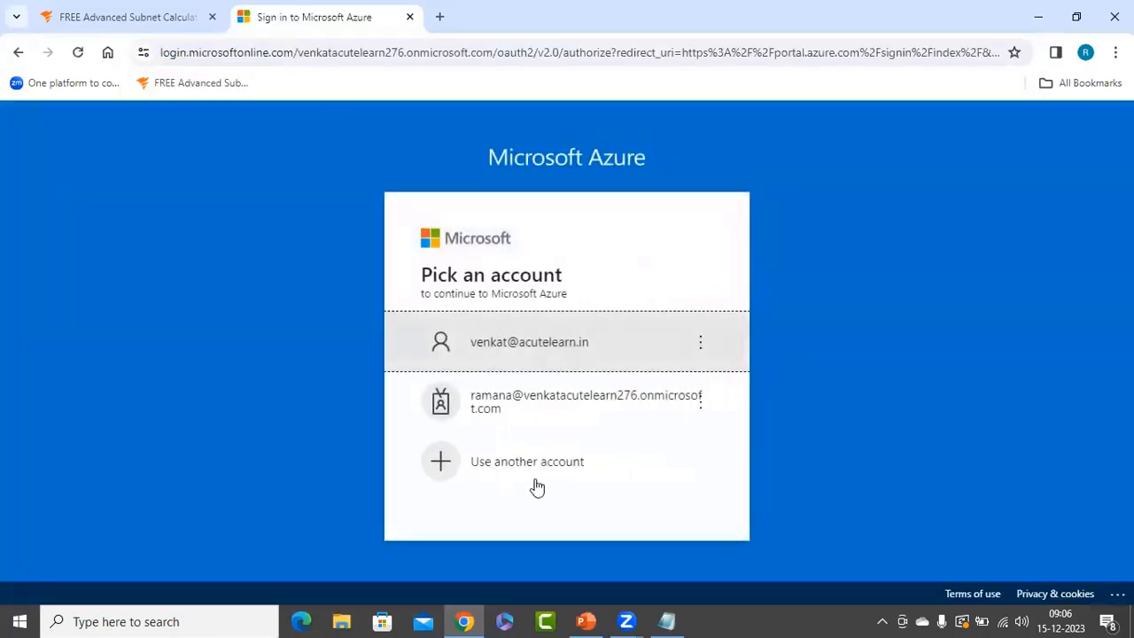
Step: Sign in with the organisation account, password and a texted verification code, skipping authenticator setup
left_click(551, 401)
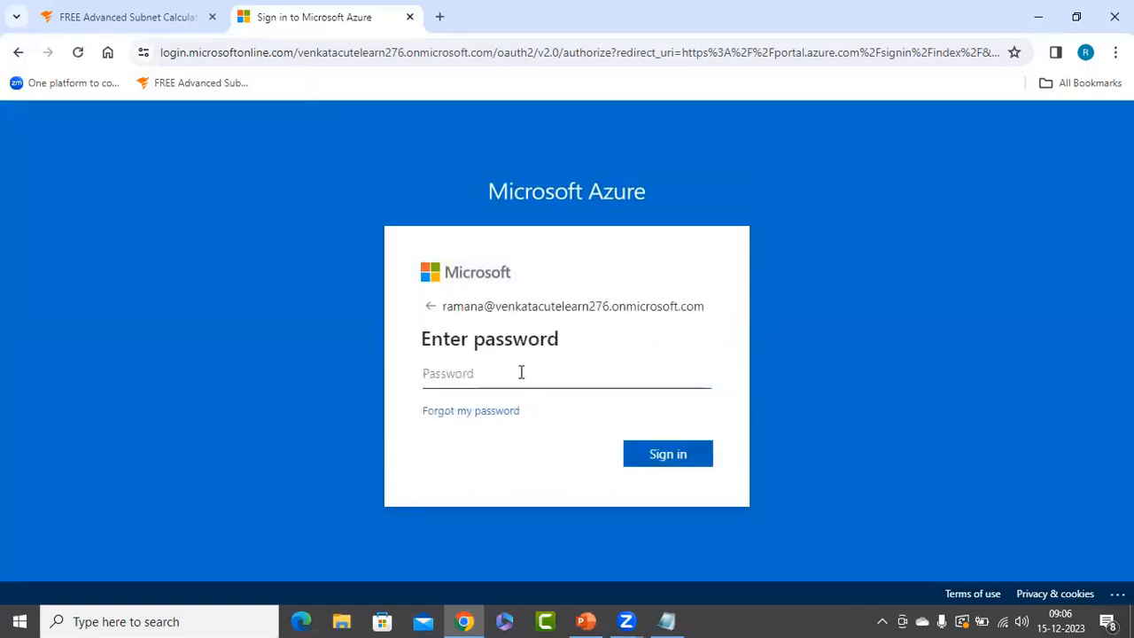
type("•")
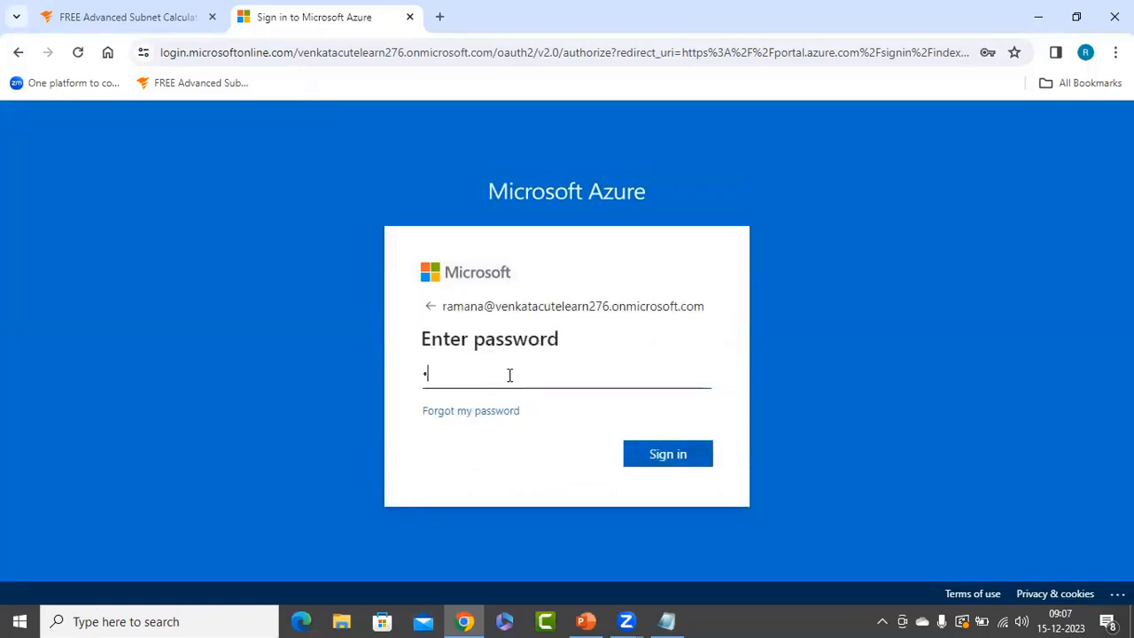
type("•••••••")
key("Return")
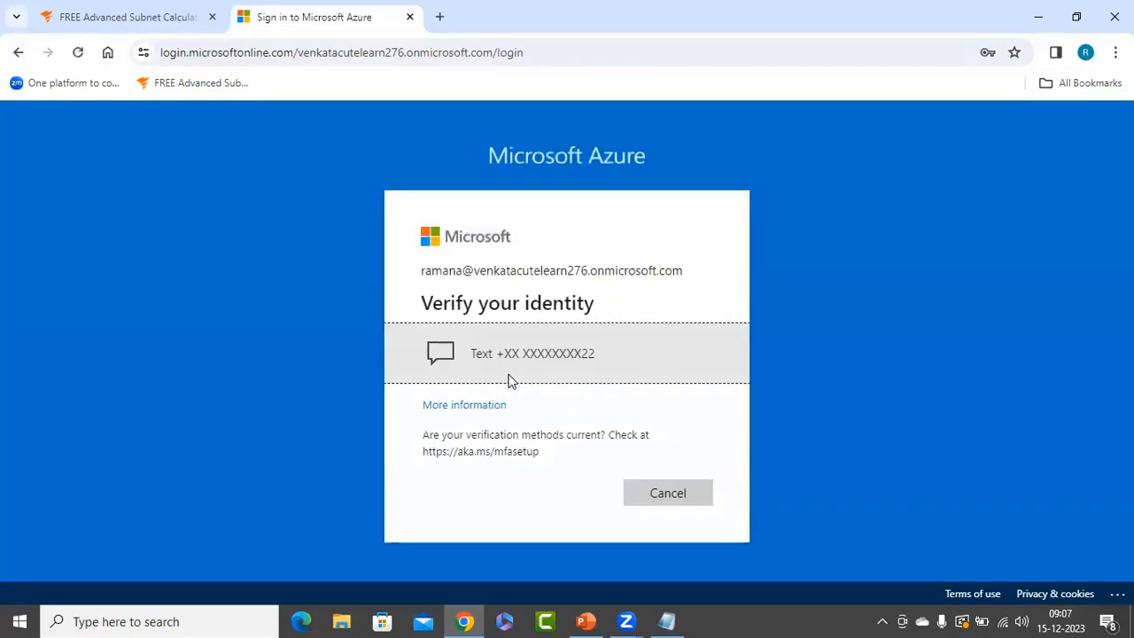
left_click(509, 378)
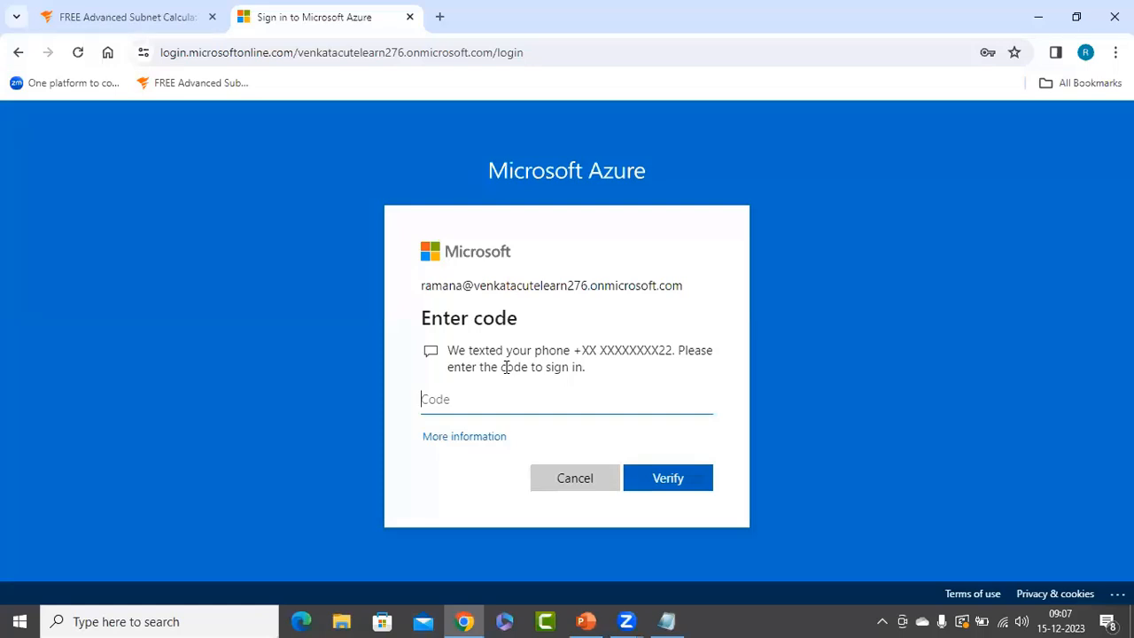
left_click(678, 479)
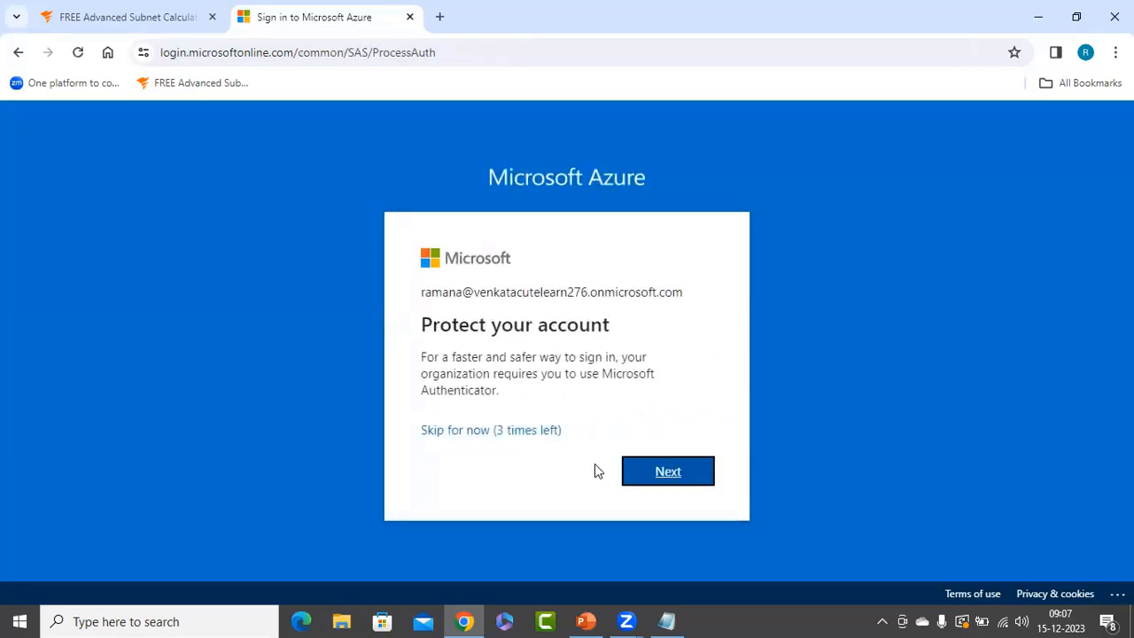
left_click(506, 433)
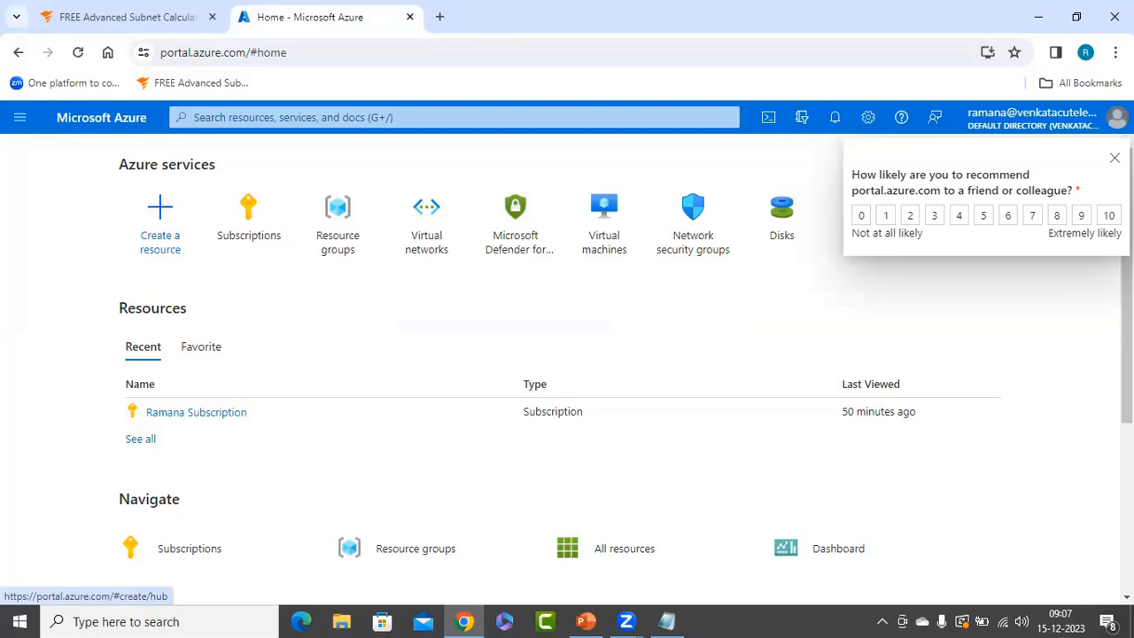
Step: Dismiss the feedback survey and start a new virtual network from the empty Virtual networks list
left_click(1115, 158)
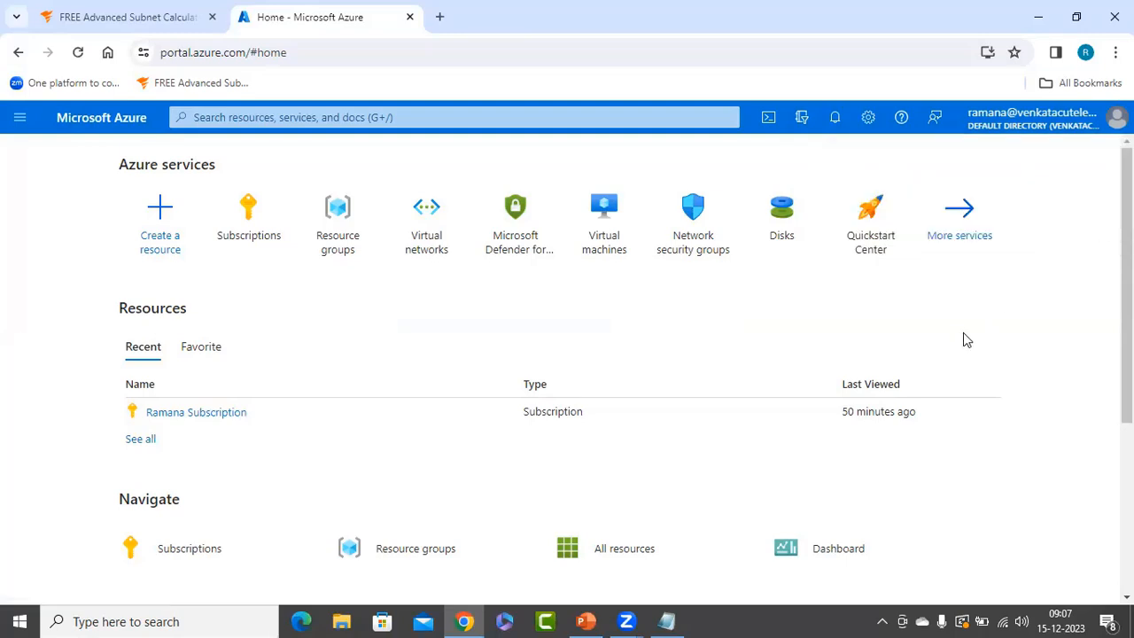
mouse_move(437, 245)
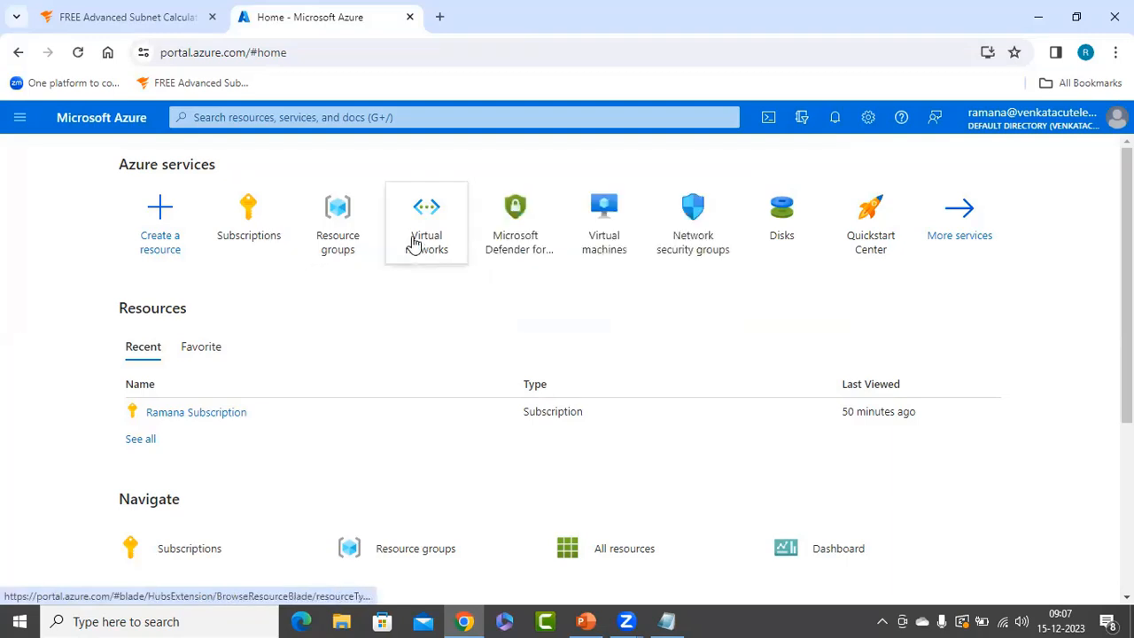
left_click(415, 241)
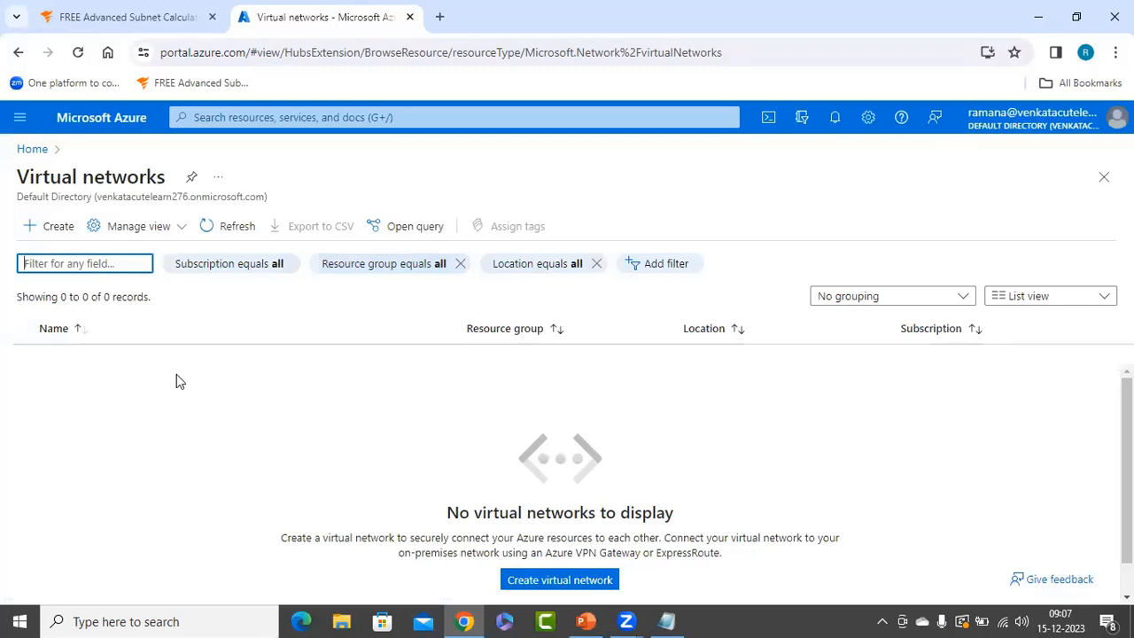
left_click(59, 234)
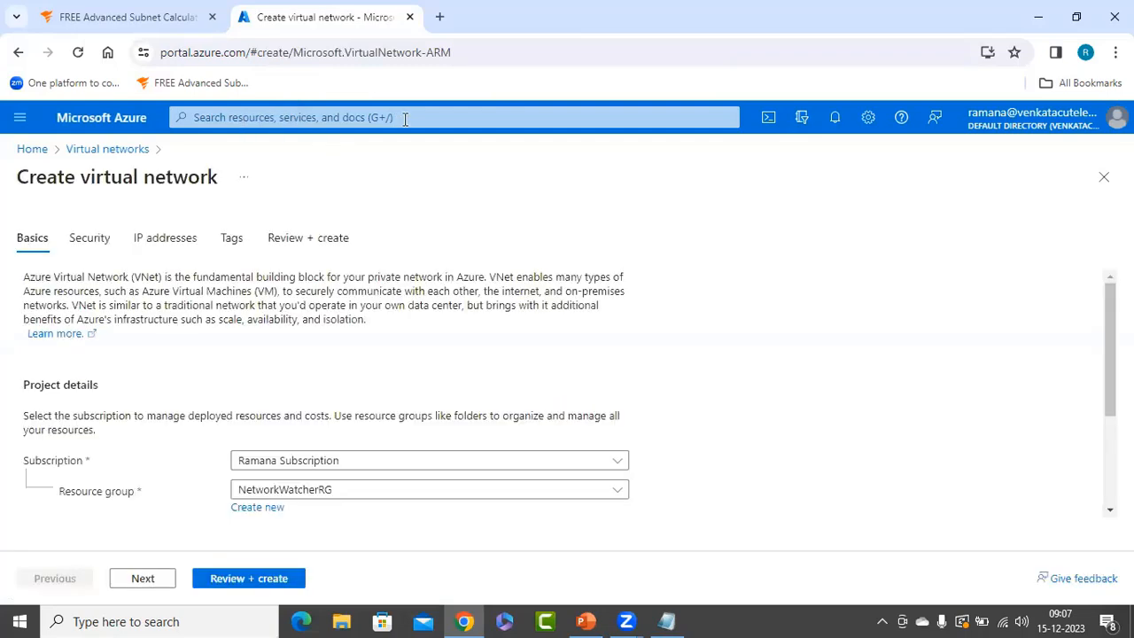
left_click(20, 117)
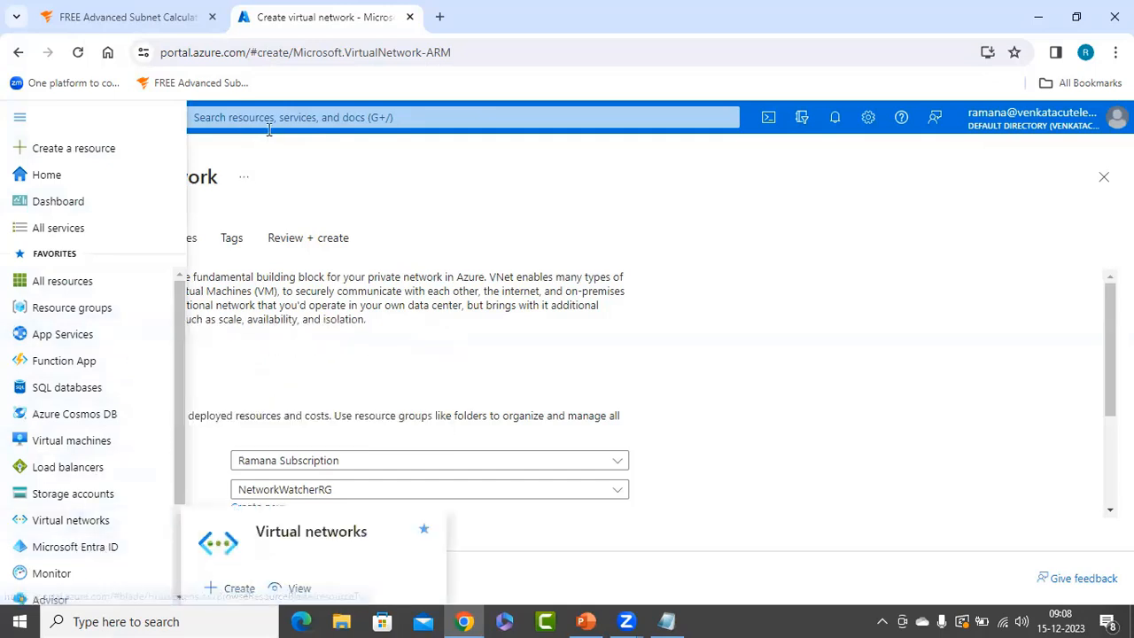
left_click(292, 117)
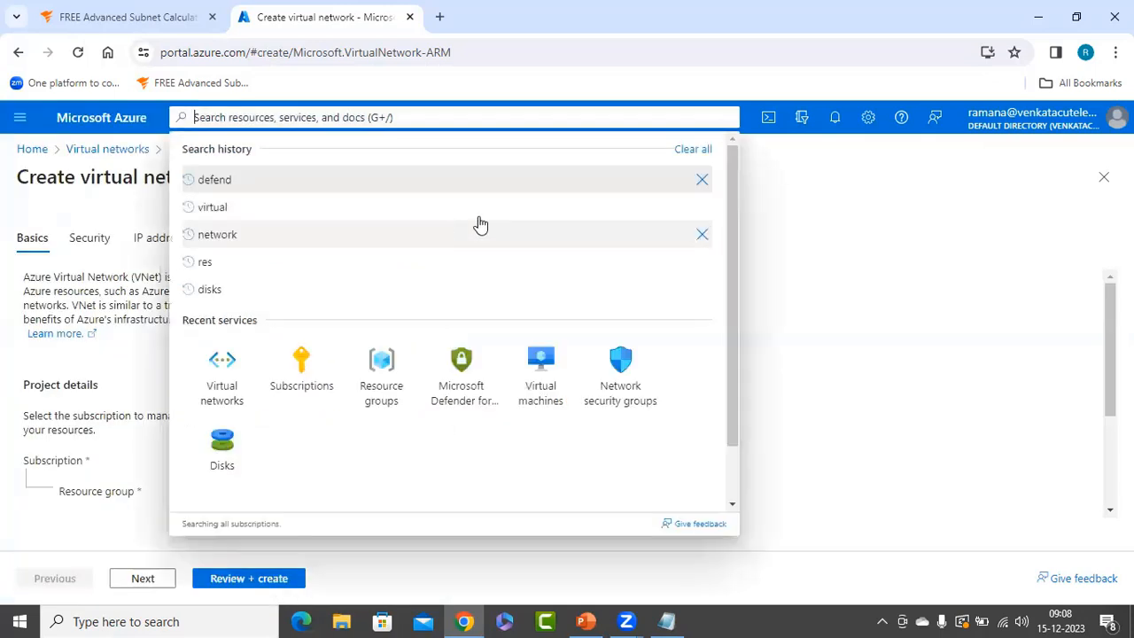
left_click(867, 251)
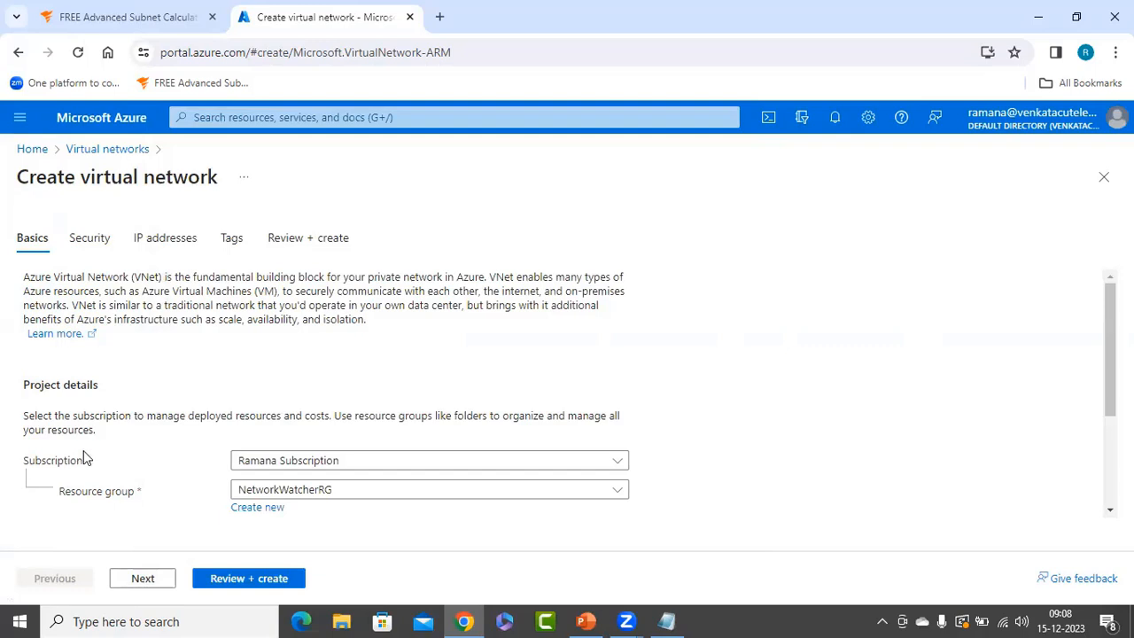
Step: Create the new resource group rg-acutelearn-centralindia
scroll(85, 457, "down", 2)
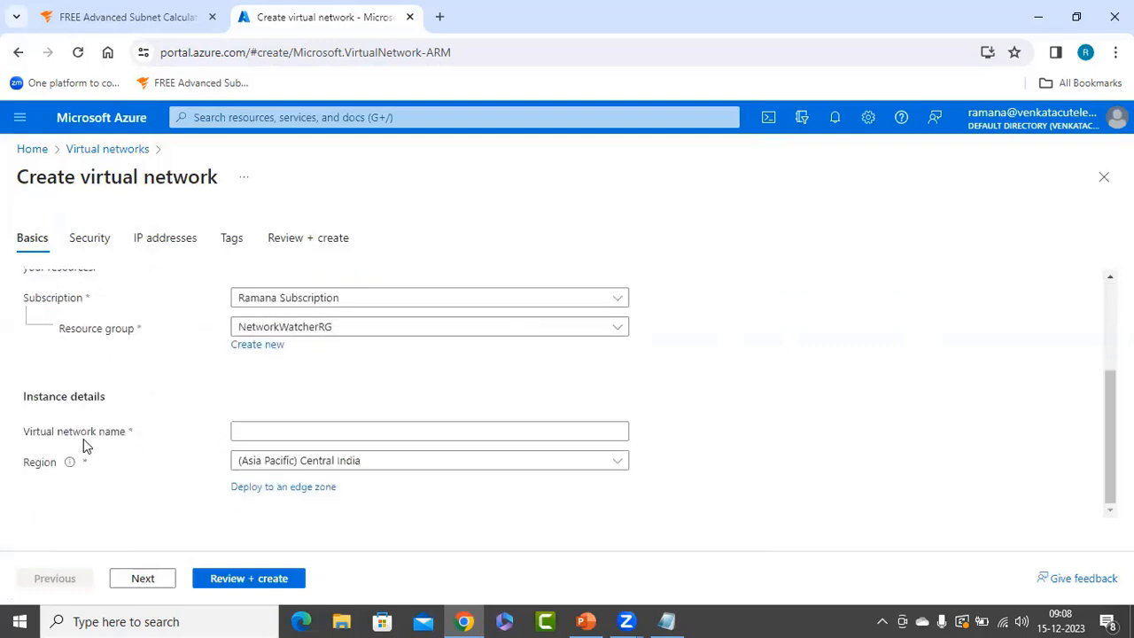
left_click(259, 344)
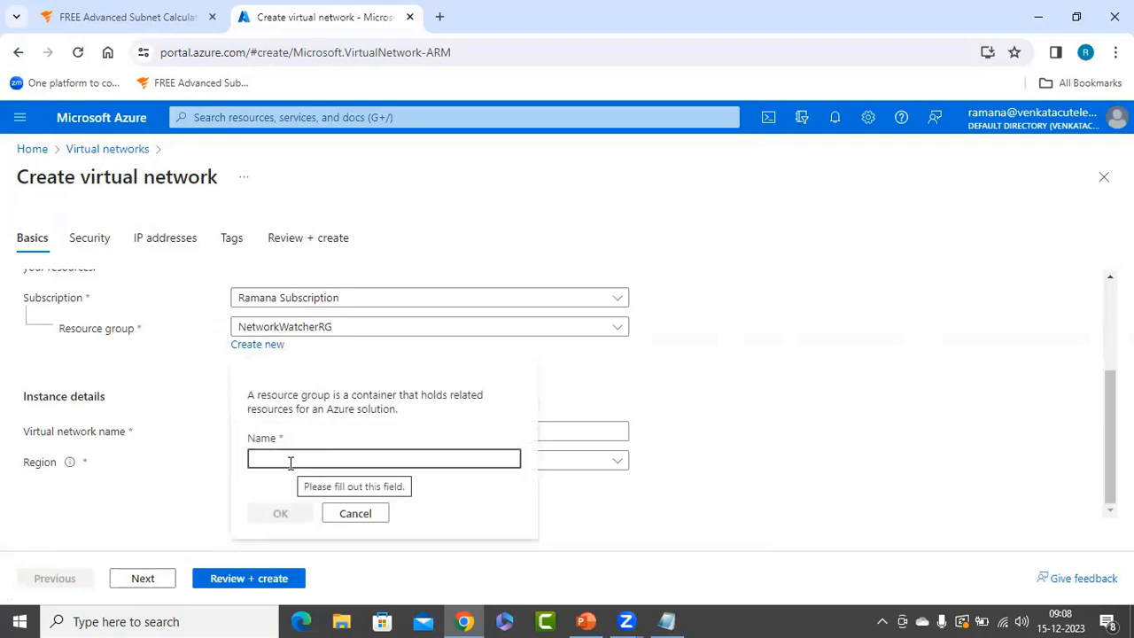
type("rg-acutelearn-c")
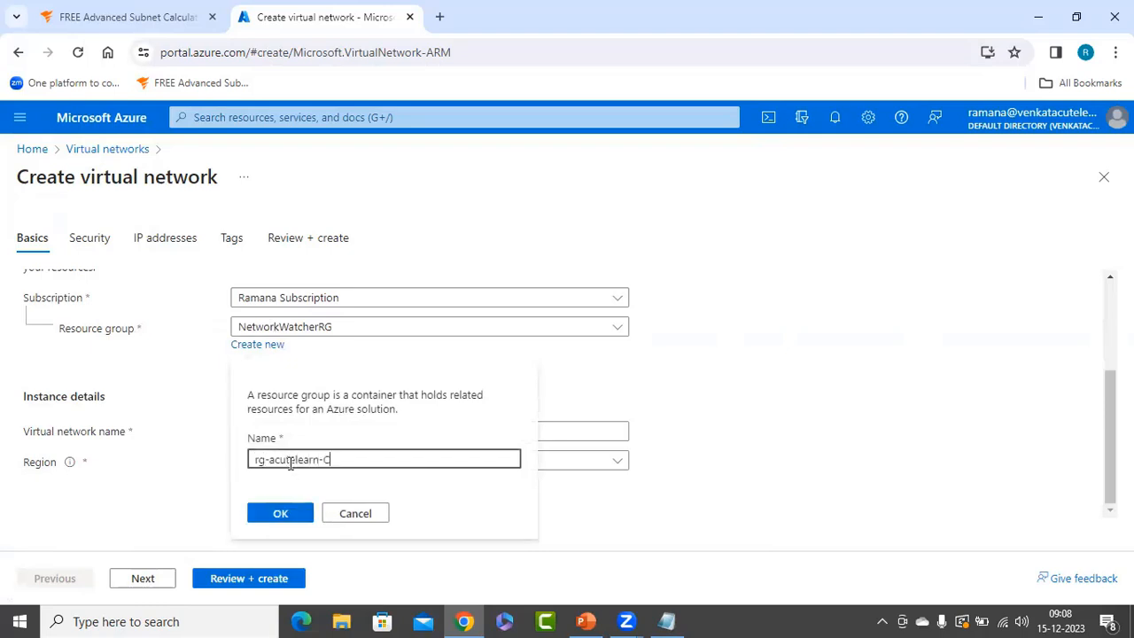
type("entralindia")
left_click(292, 518)
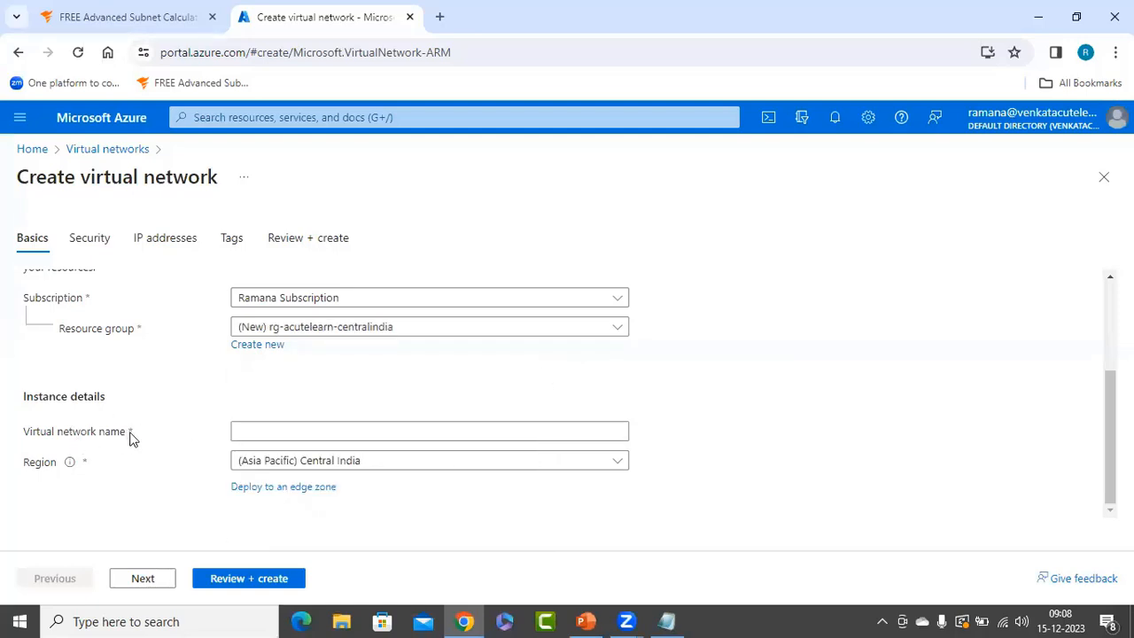
Step: Name the virtual network vnet-prod in Central India and continue to Security
left_click(272, 432)
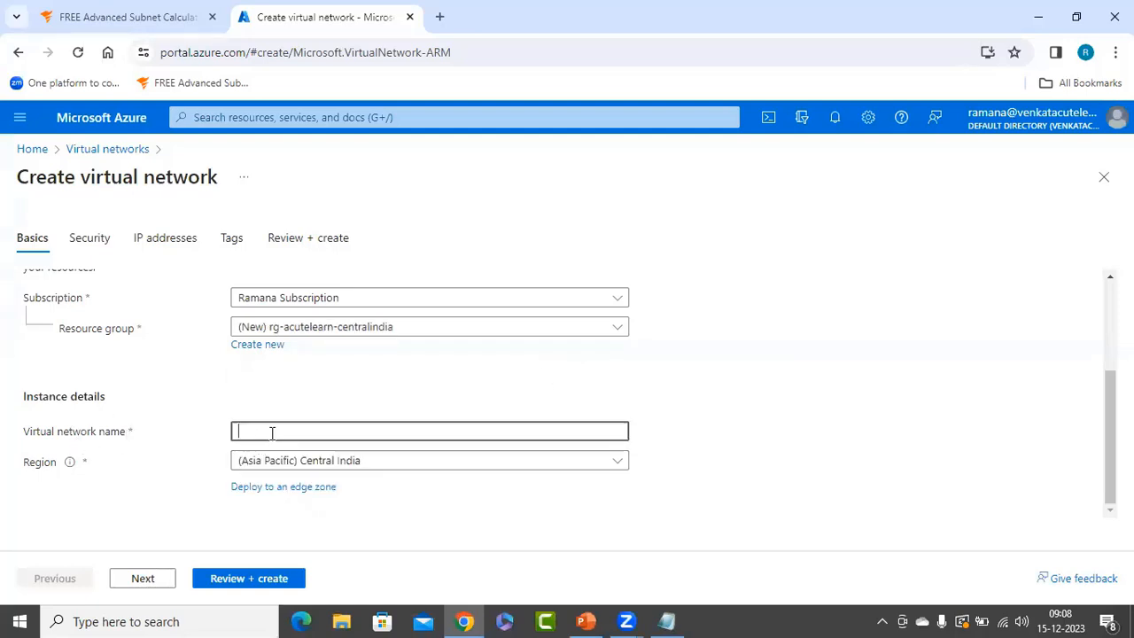
key("BackSpace")
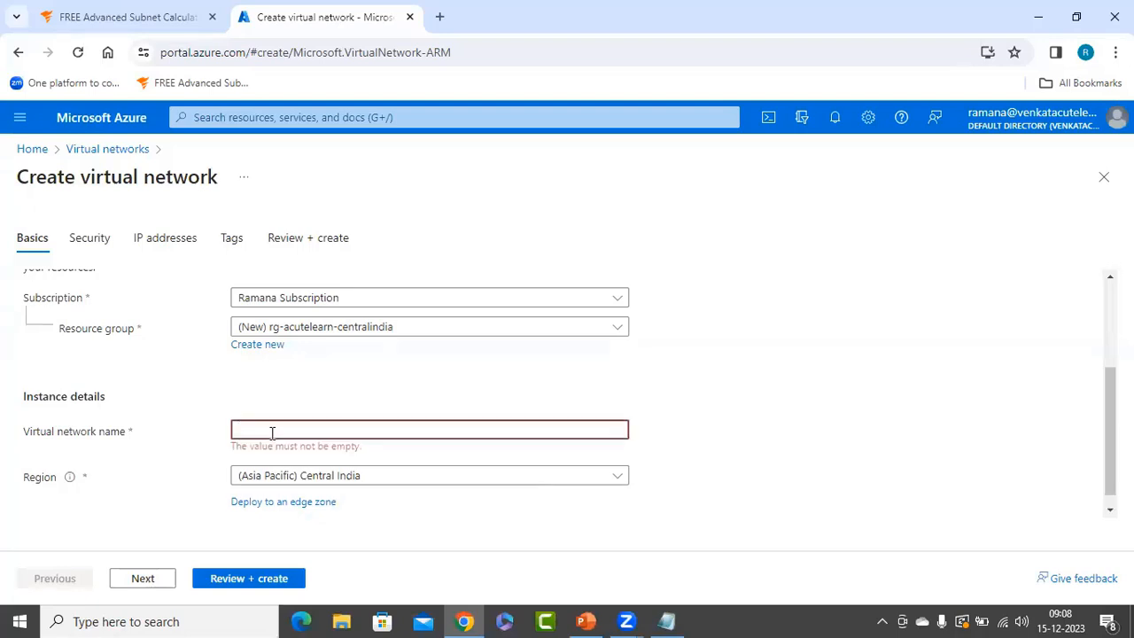
type("al-")
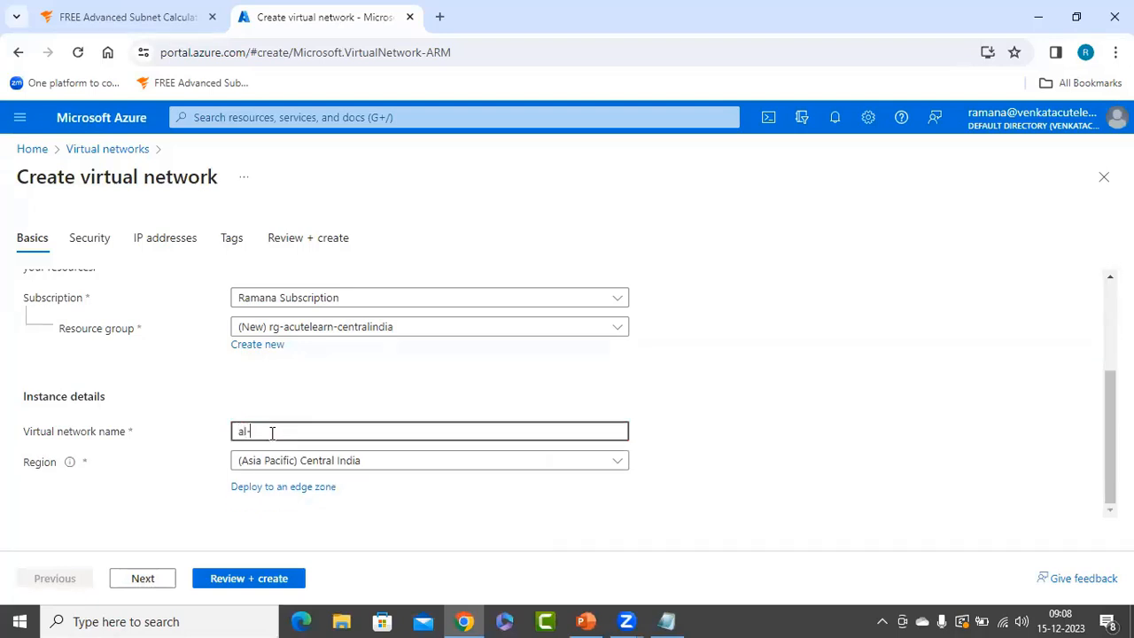
type("prod-vne")
key("BackSpace")
key("BackSpace")
key("BackSpace")
key("BackSpace")
key("BackSpace")
key("BackSpace")
key("BackSpace")
key("BackSpace")
key("BackSpace")
key("BackSpace")
key("BackSpace")
type("vnet-")
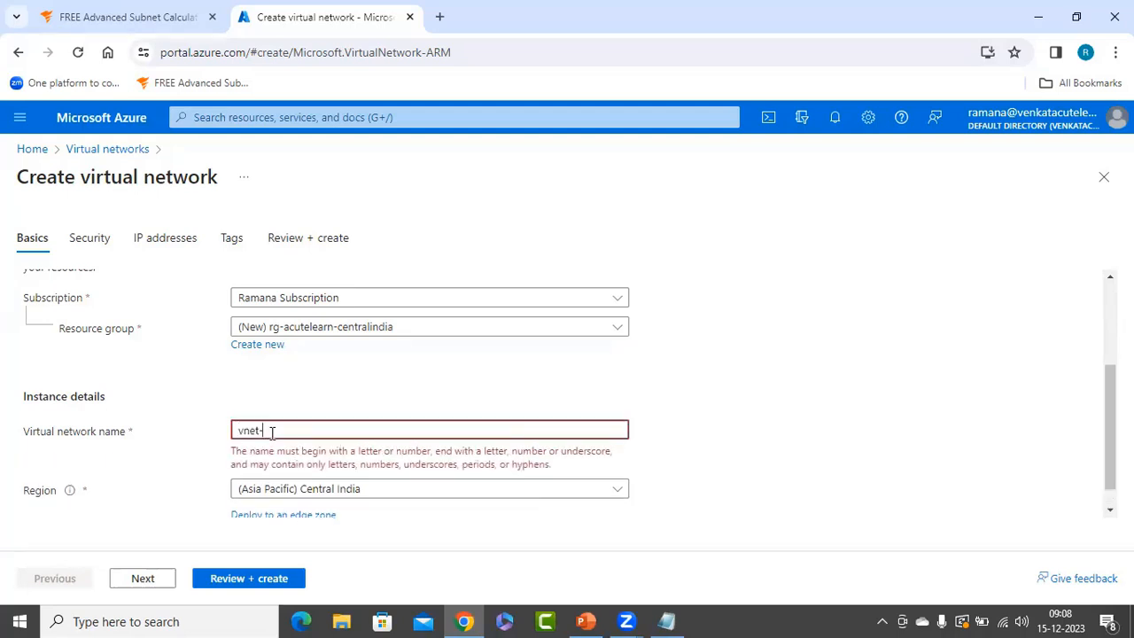
type("prod")
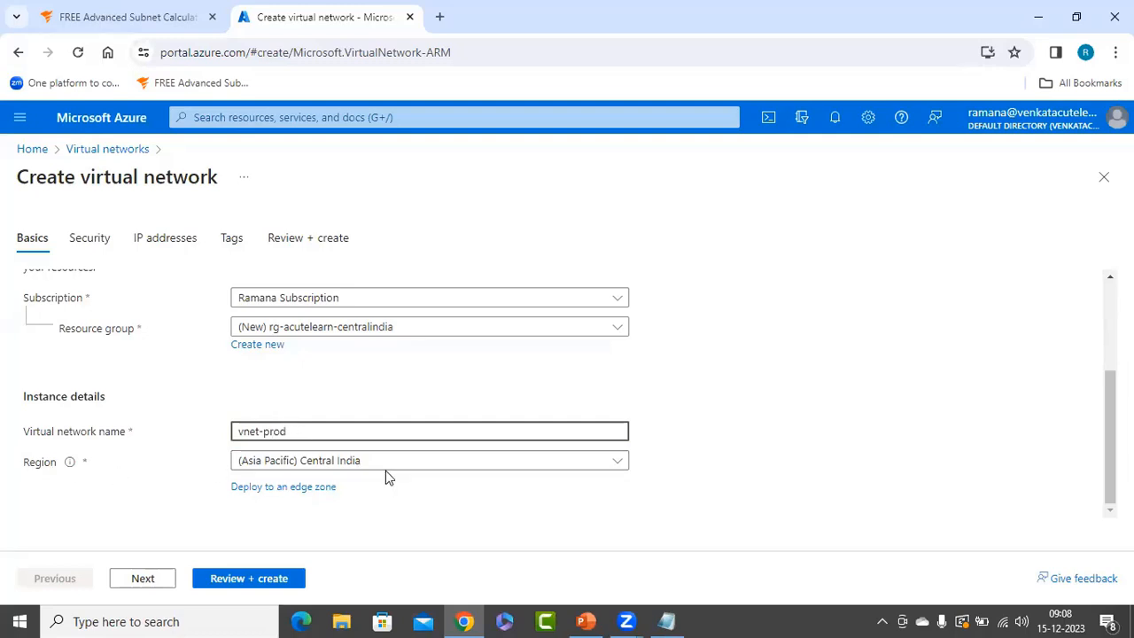
left_click(173, 577)
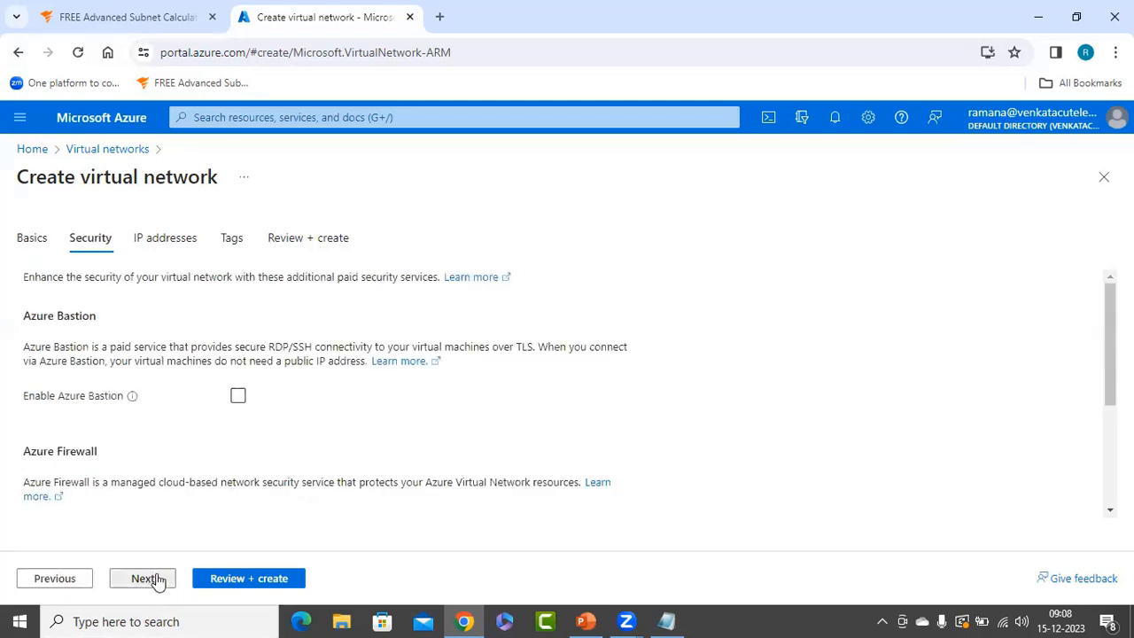
Step: On the IP addresses page, delete the default 10.0.0.0/16 address space
left_click(151, 579)
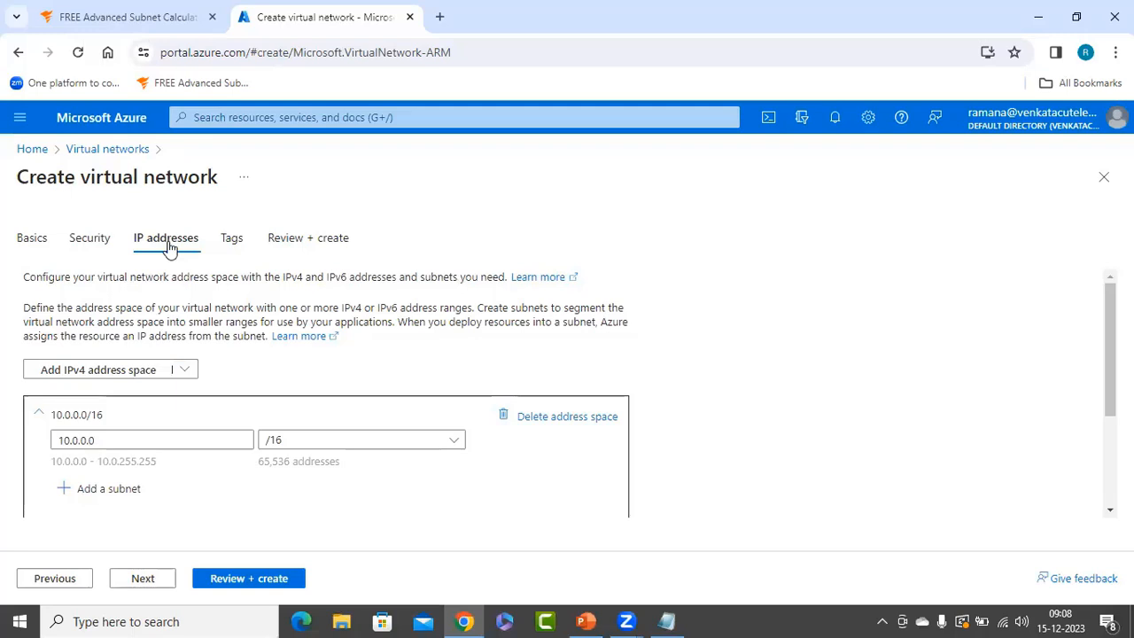
left_click(84, 439)
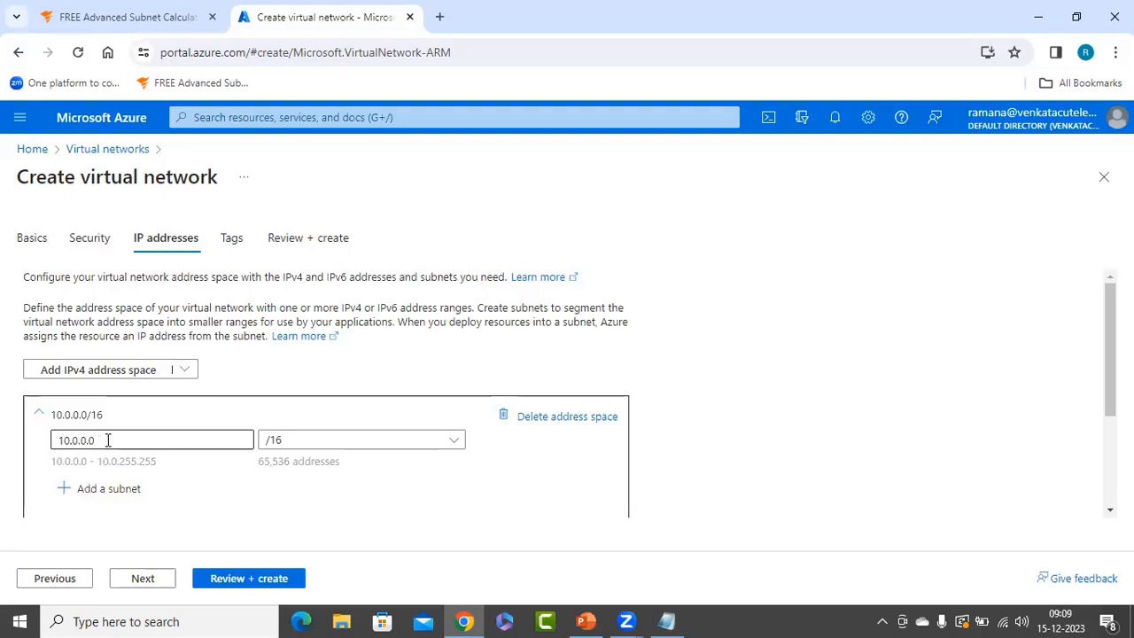
left_click(574, 418)
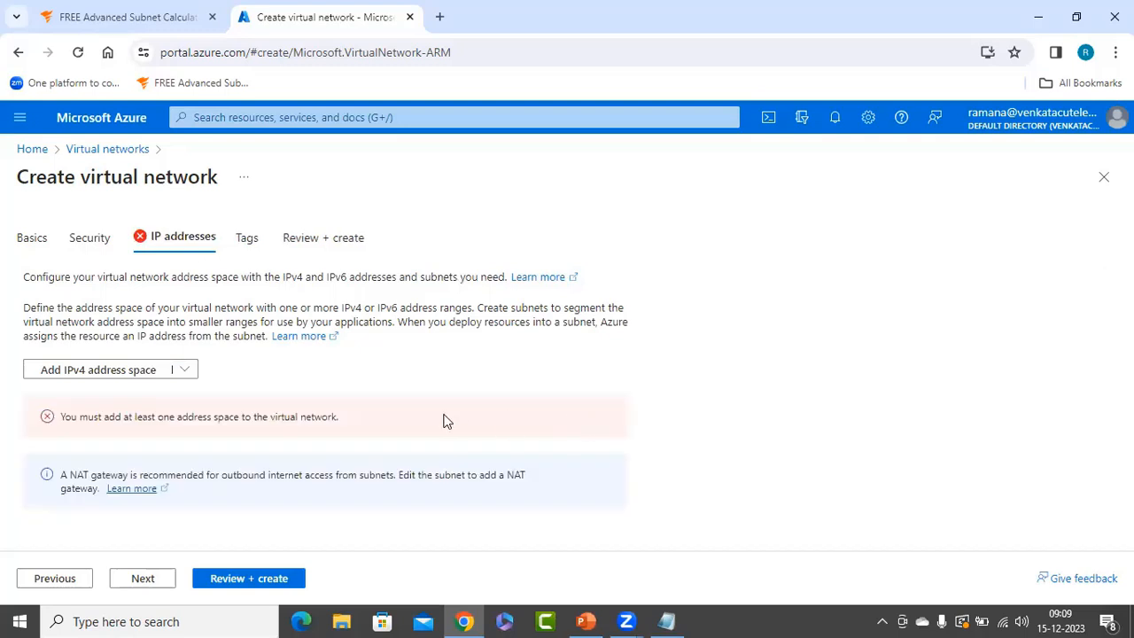
Step: Add an IPv4 address space of 192.168.1.0 with a /24 prefix
left_click(134, 374)
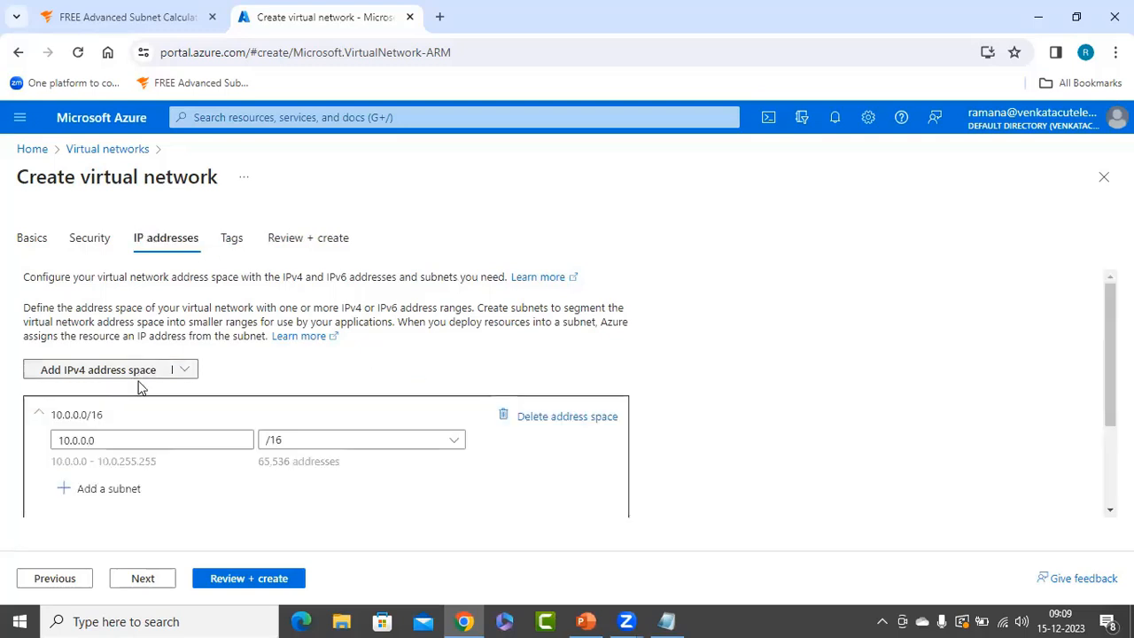
left_click(106, 436)
left_click_drag(107, 437, 52, 440)
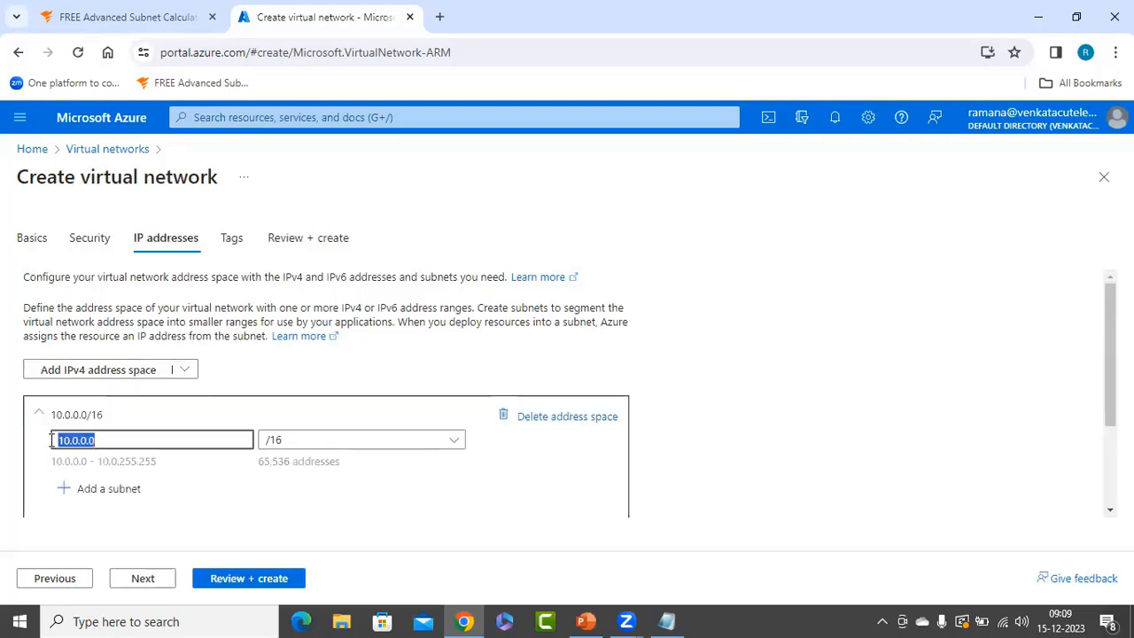
type("192.168.1")
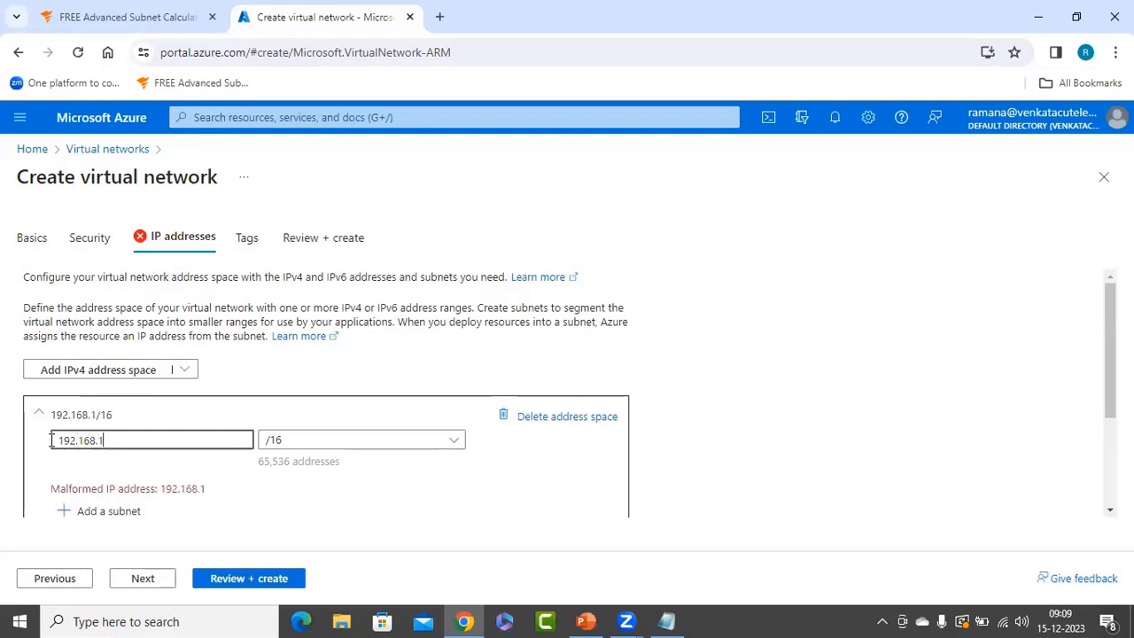
type(".0")
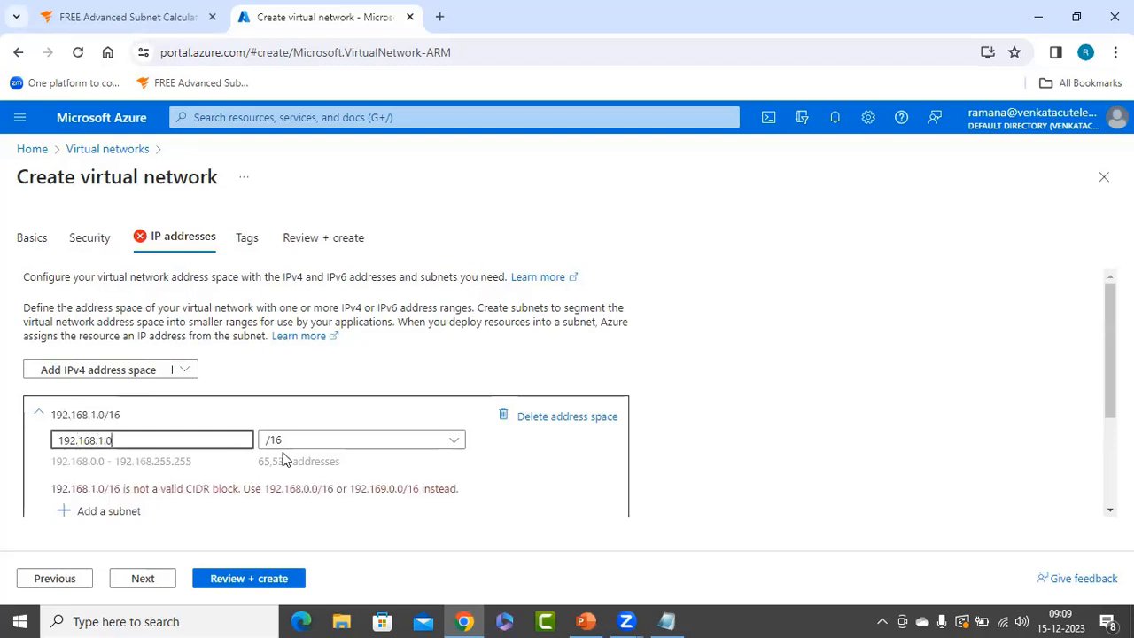
left_click(317, 440)
scroll(511, 262, "up", 2)
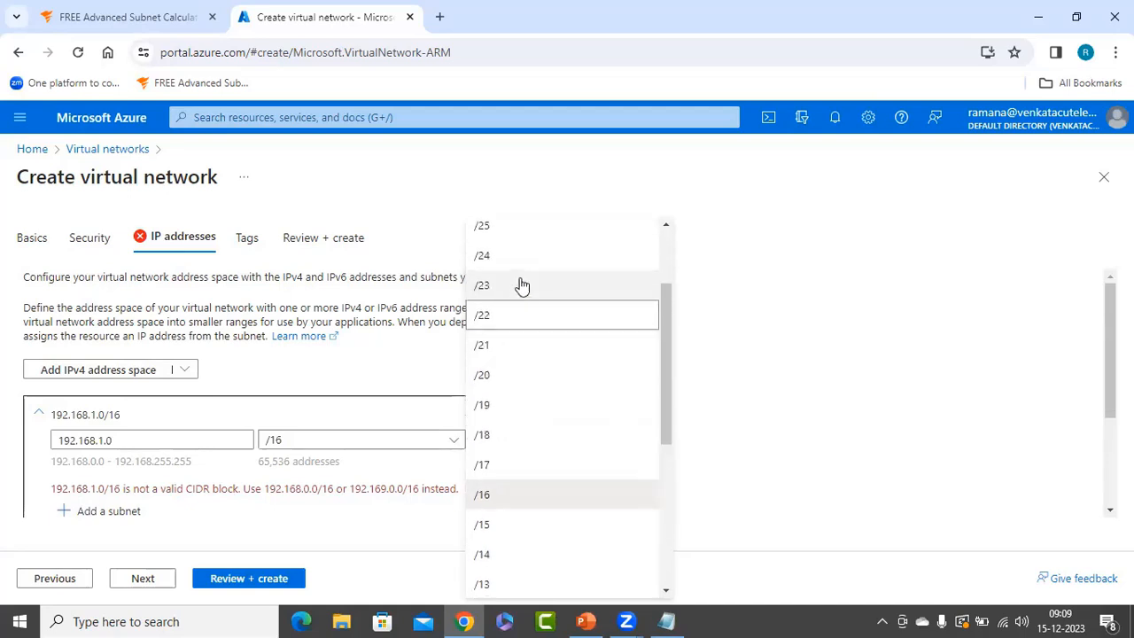
left_click(499, 263)
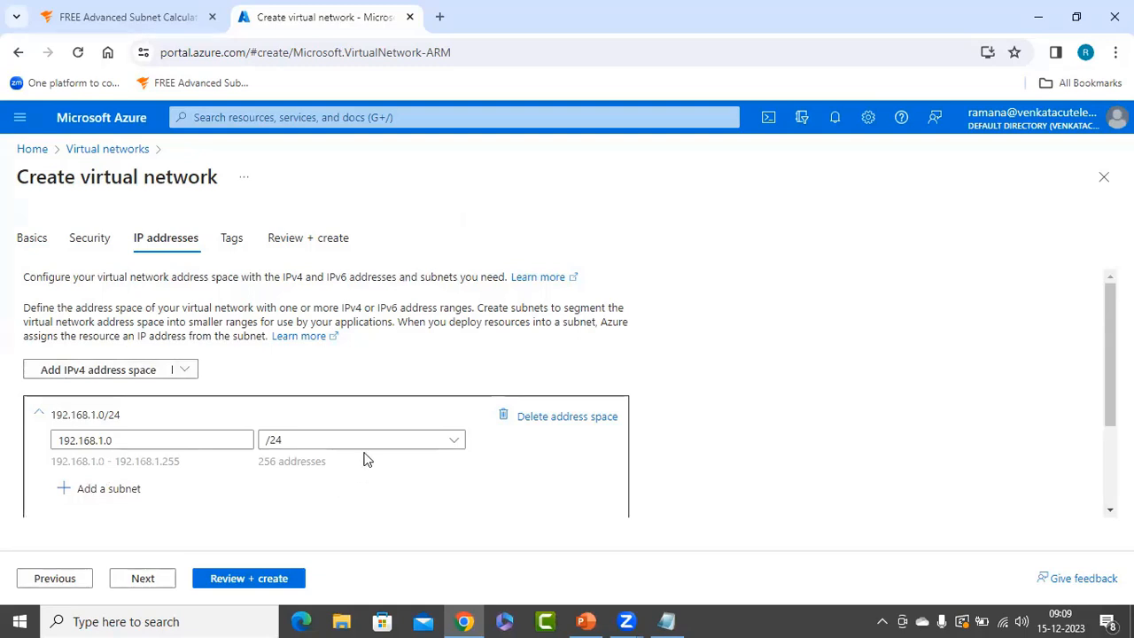
left_click(586, 621)
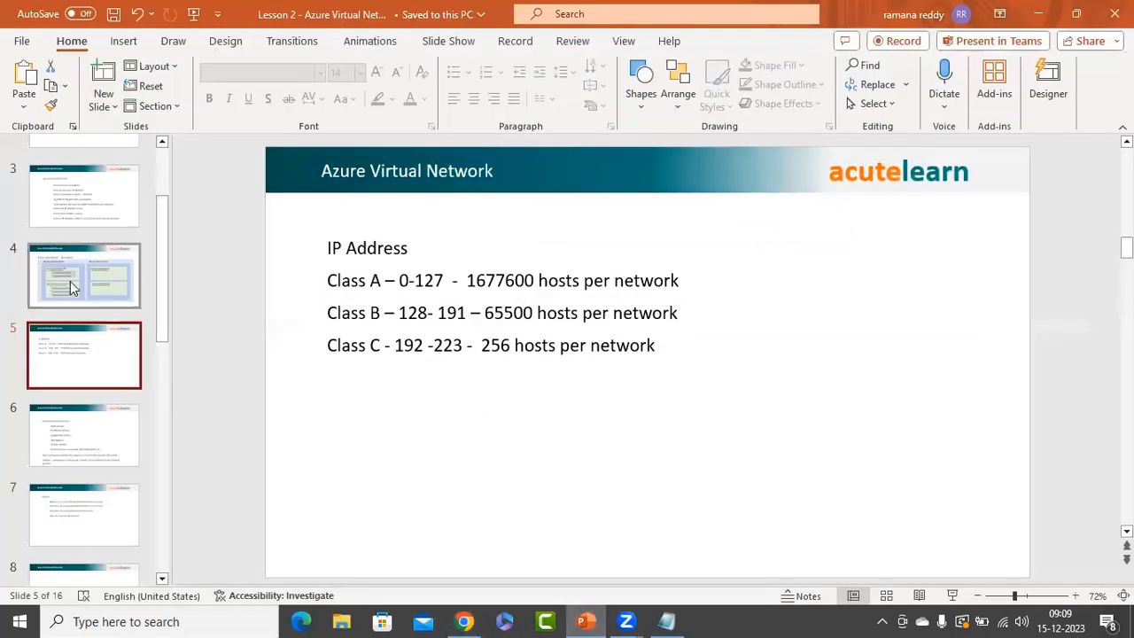
Step: Check the Azure network plan on slide 4, then minimise PowerPoint back to the portal
left_click(71, 280)
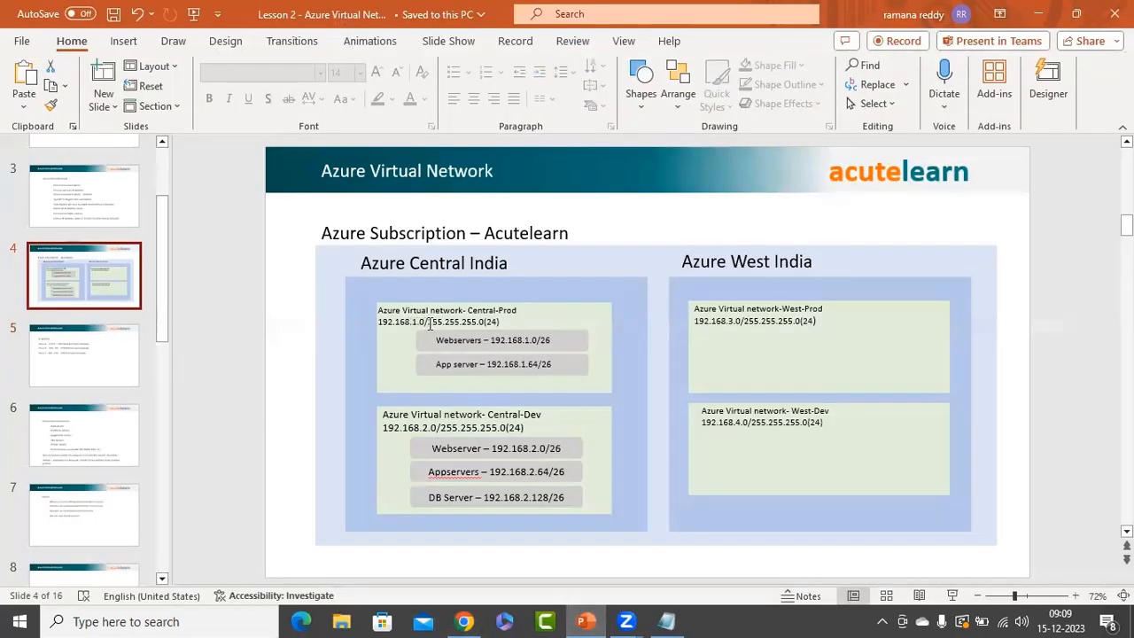
left_click(1038, 13)
scroll(836, 405, "down", 2)
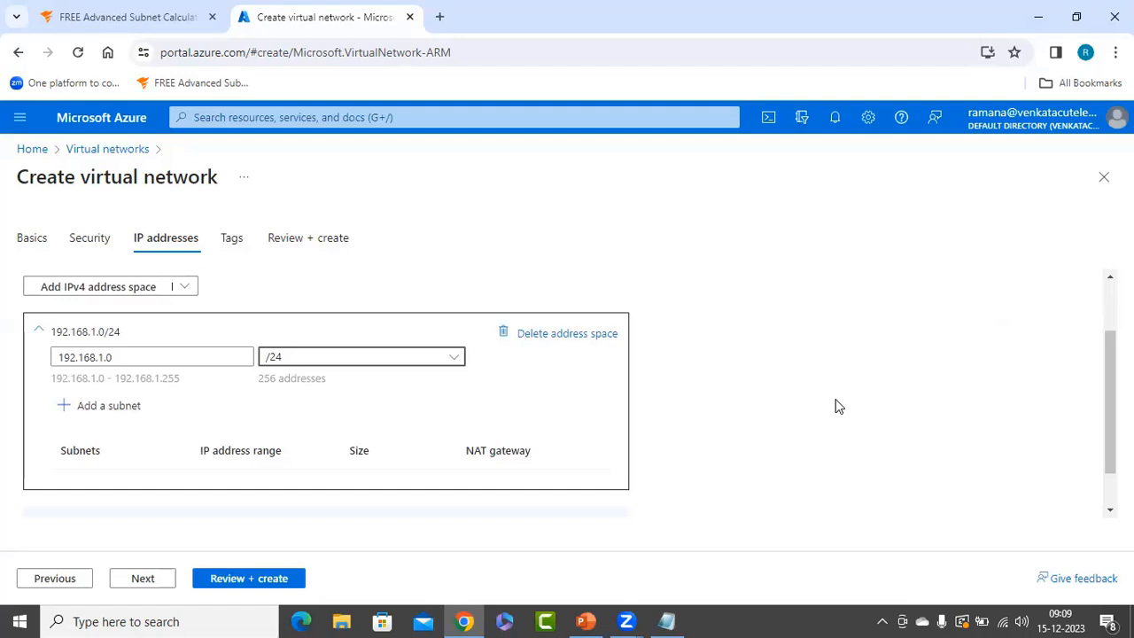
Step: Start a subnet in the 192.168.1.0/24 range with size /26 (64 addresses)
left_click(121, 413)
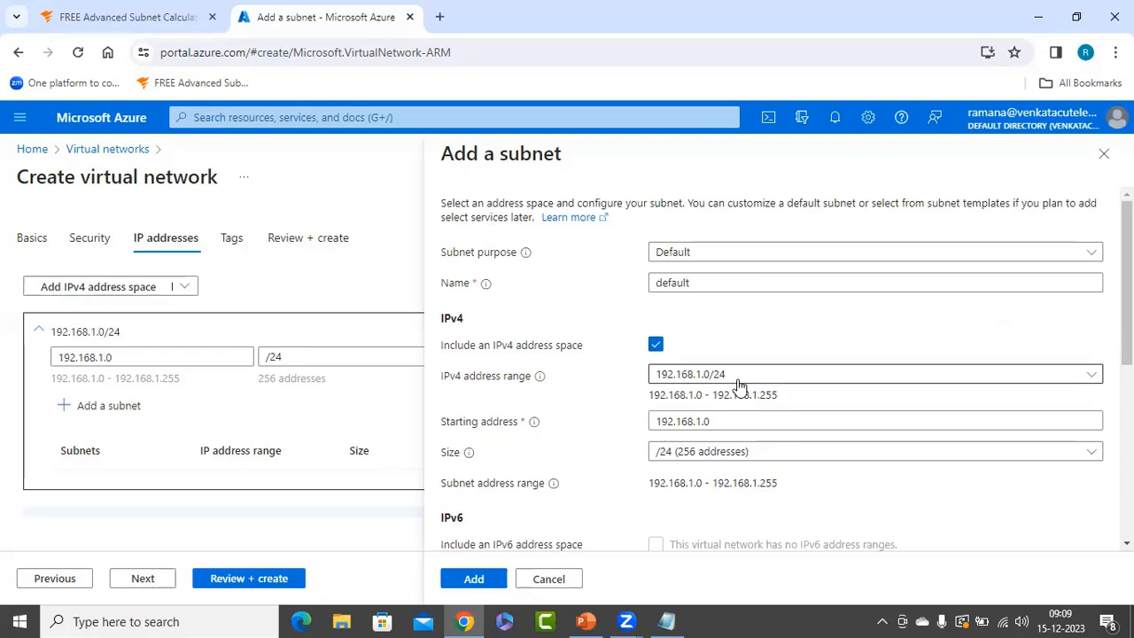
left_click(843, 383)
left_click(842, 383)
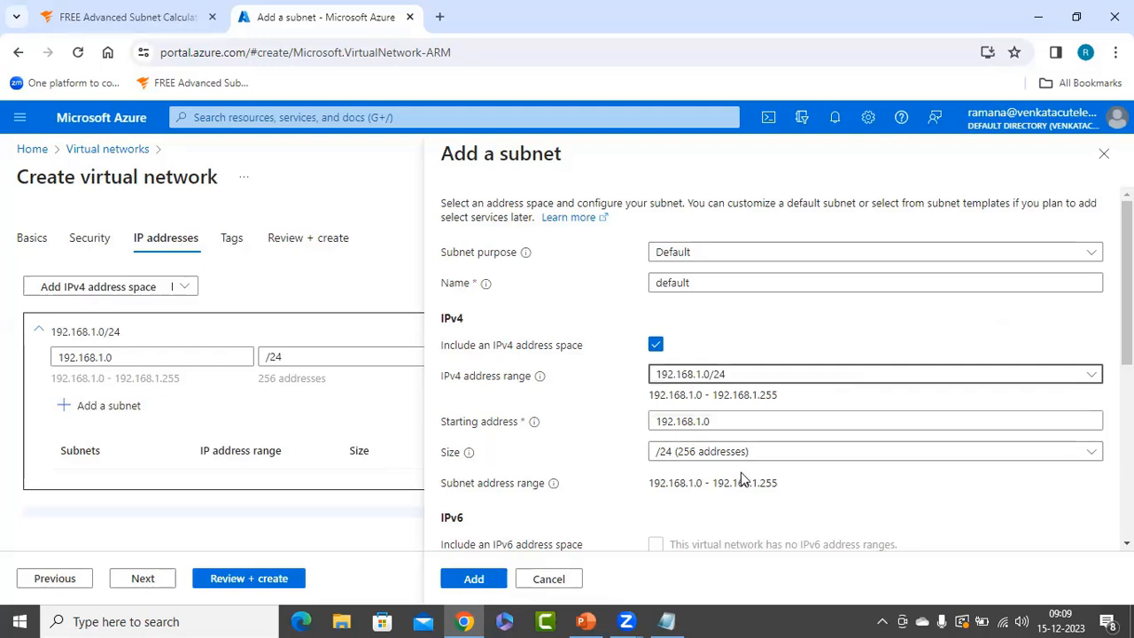
left_click(700, 461)
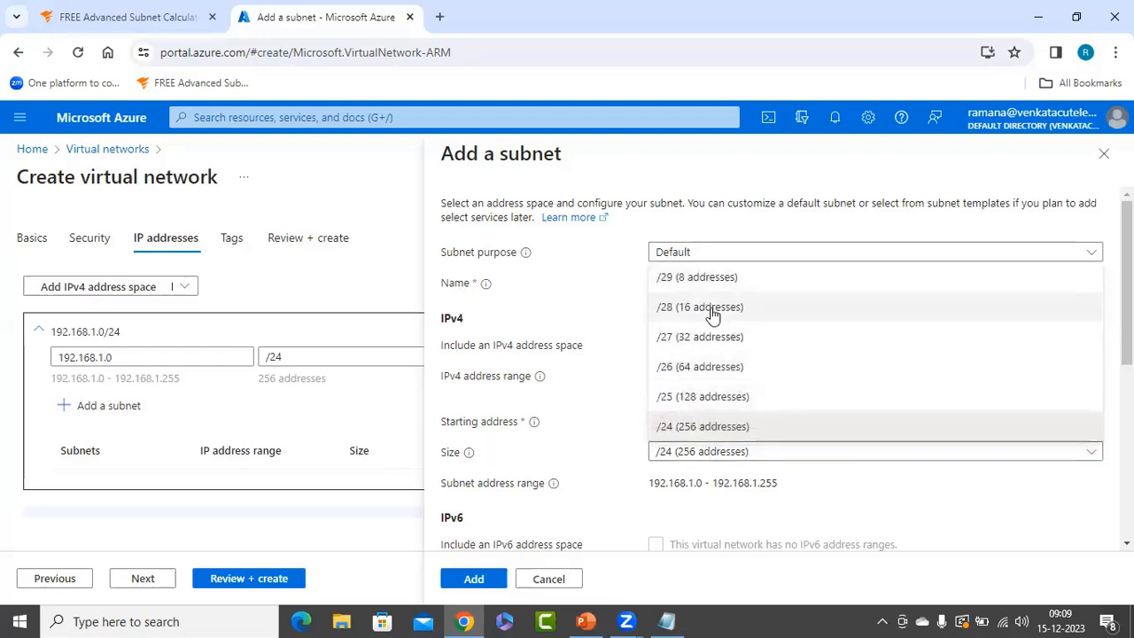
left_click(700, 367)
scroll(844, 493, "down", 1)
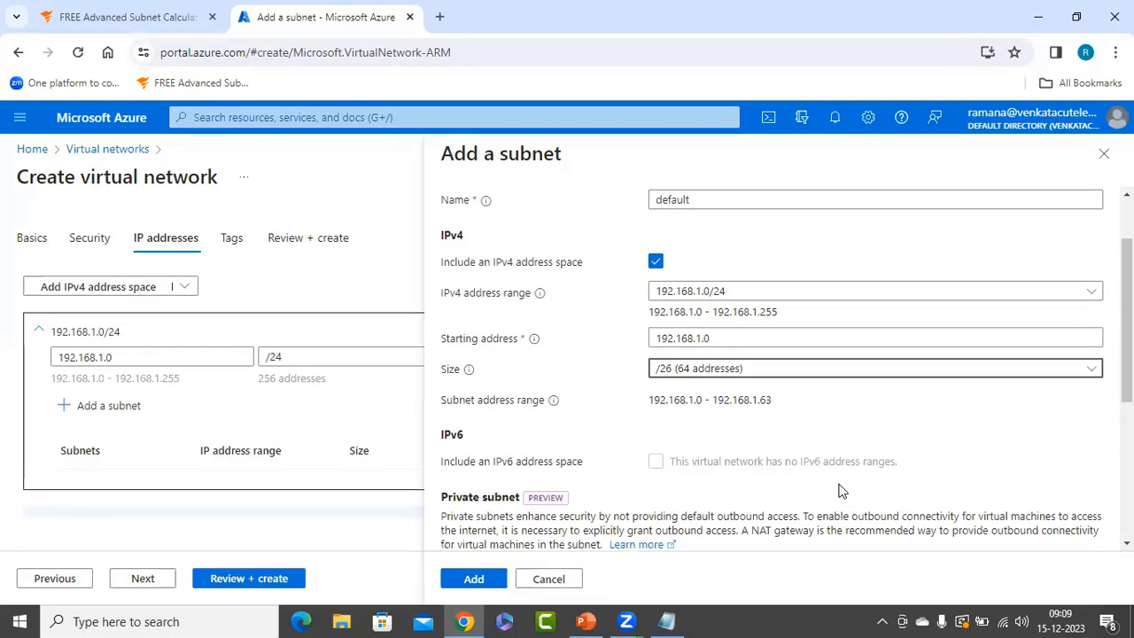
scroll(842, 491, "down", 2)
scroll(833, 467, "up", 3)
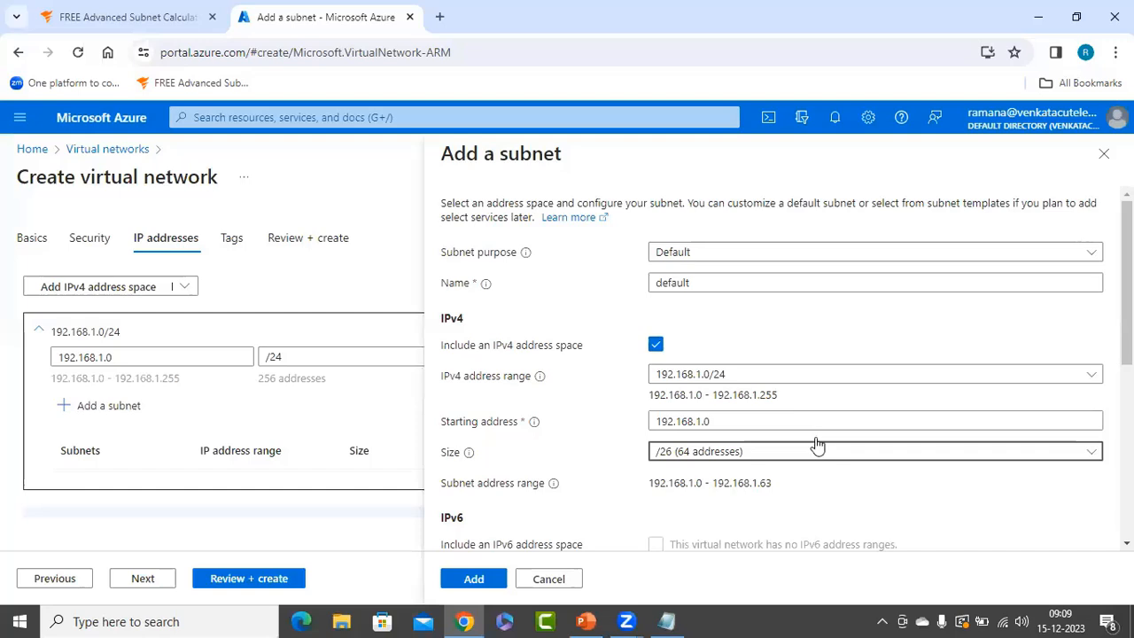
Step: Name the subnet sn-Webservers
left_click(692, 282)
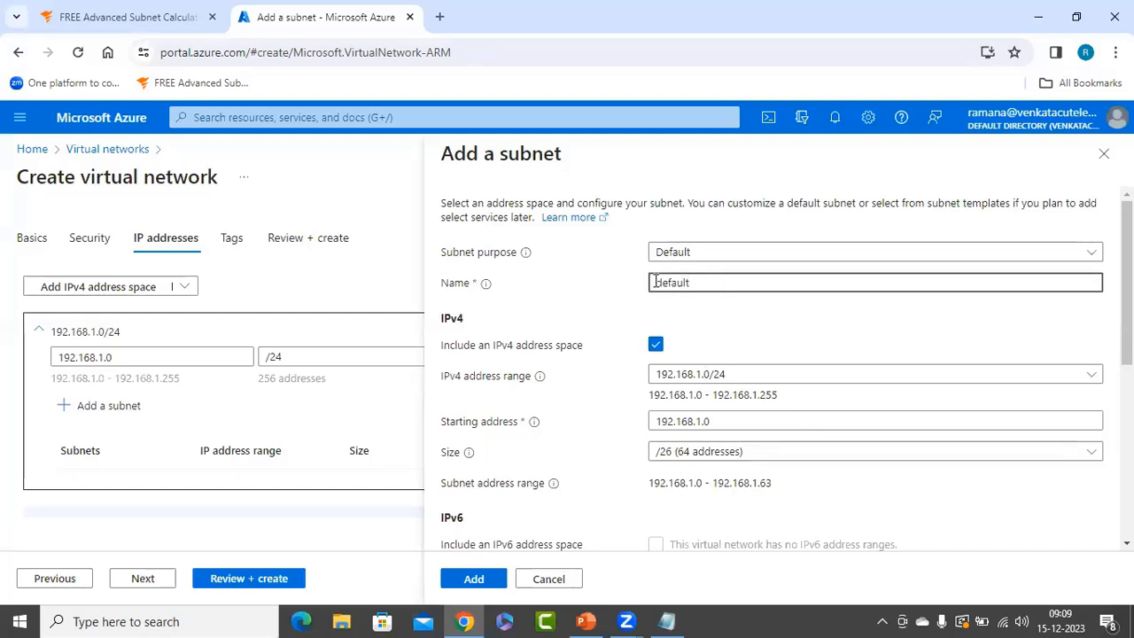
left_click_drag(656, 281, 762, 282)
type("Webservers-")
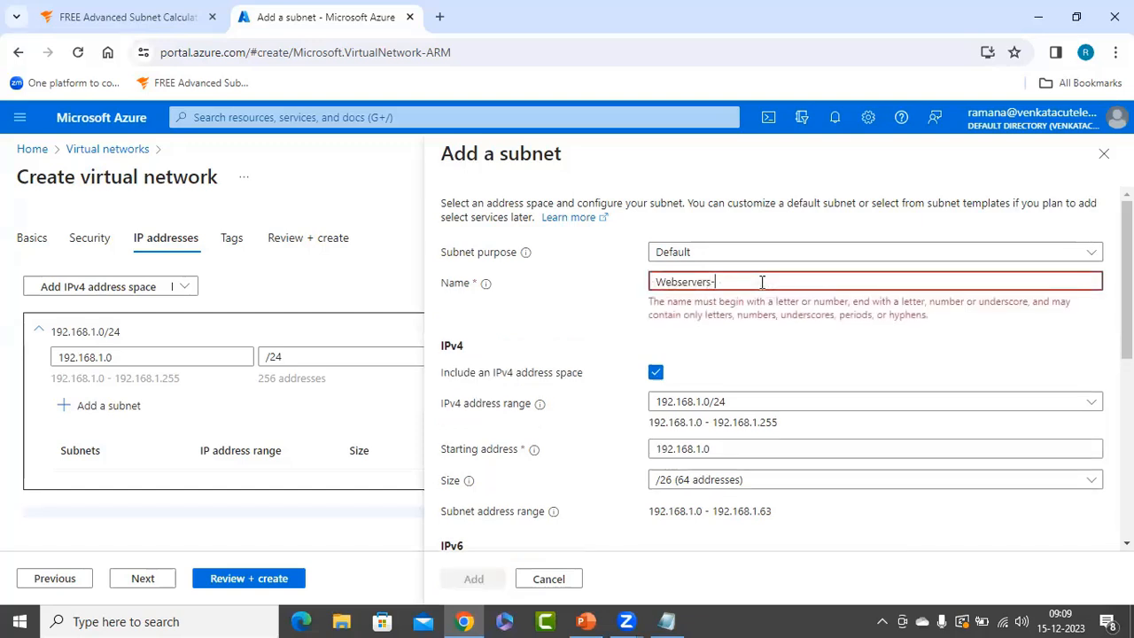
key("BackSpace")
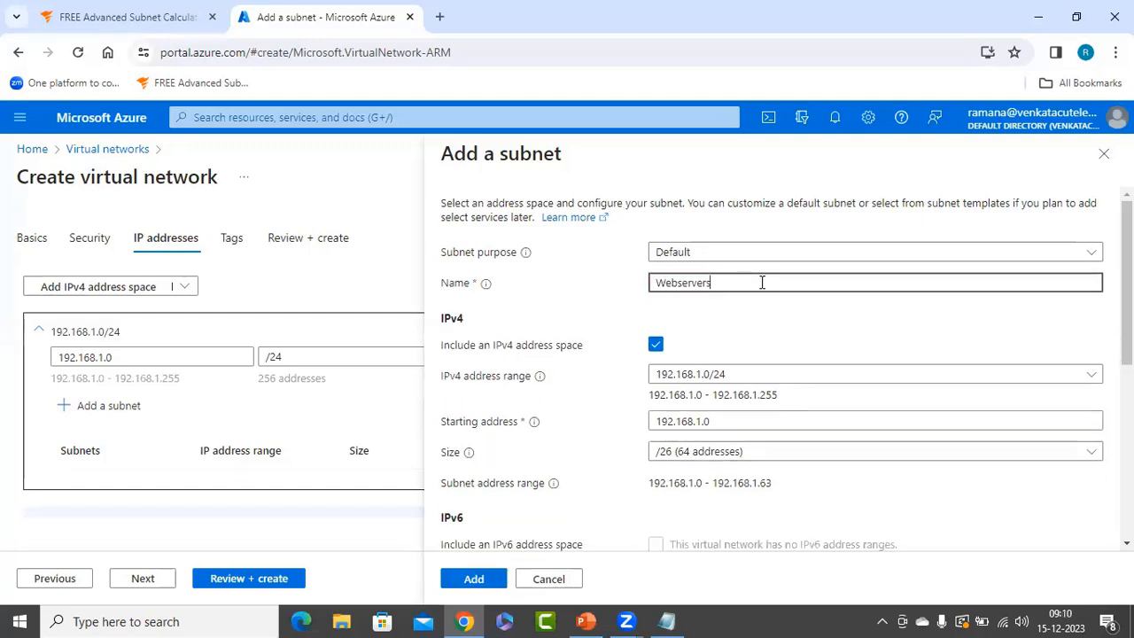
key("Home")
type("sb")
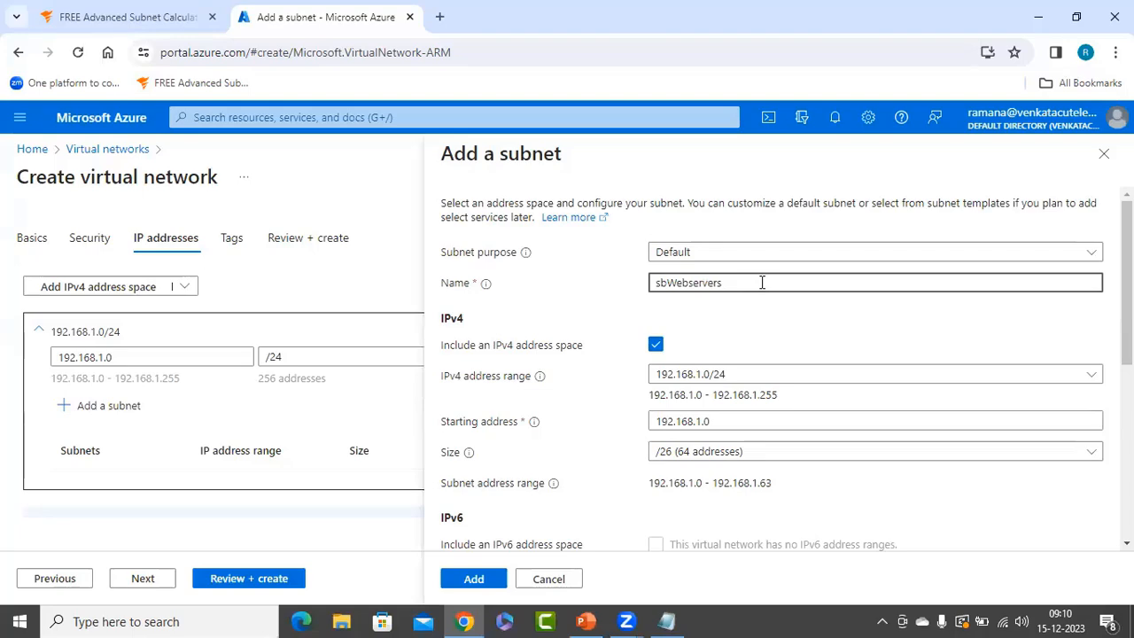
key("BackSpace")
type("n-")
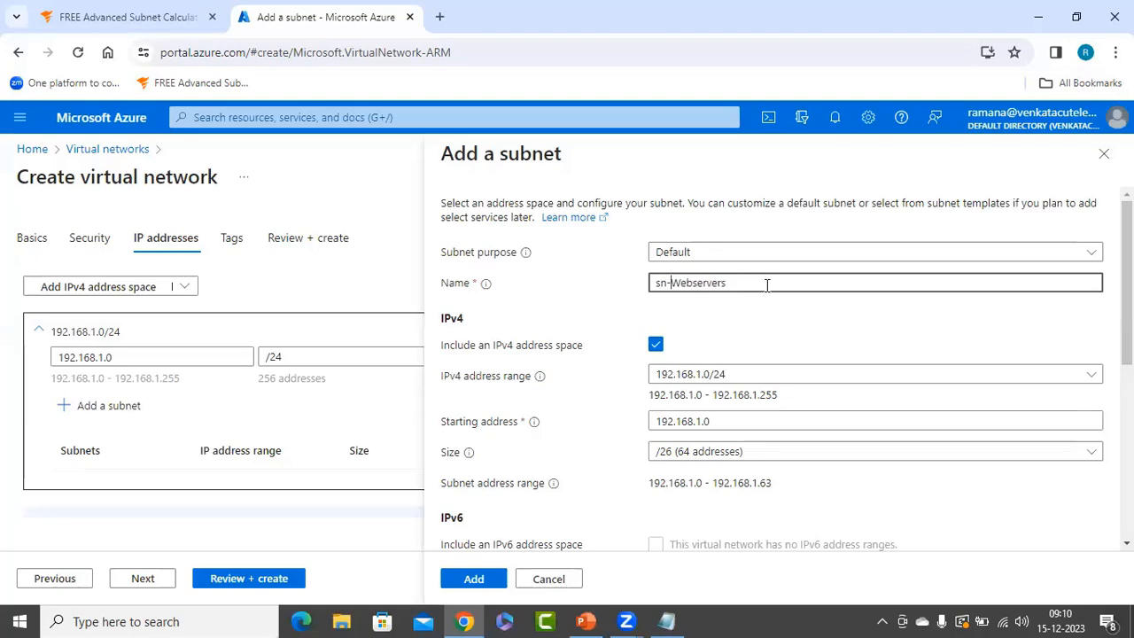
scroll(798, 421, "down", 2)
scroll(796, 417, "up", 2)
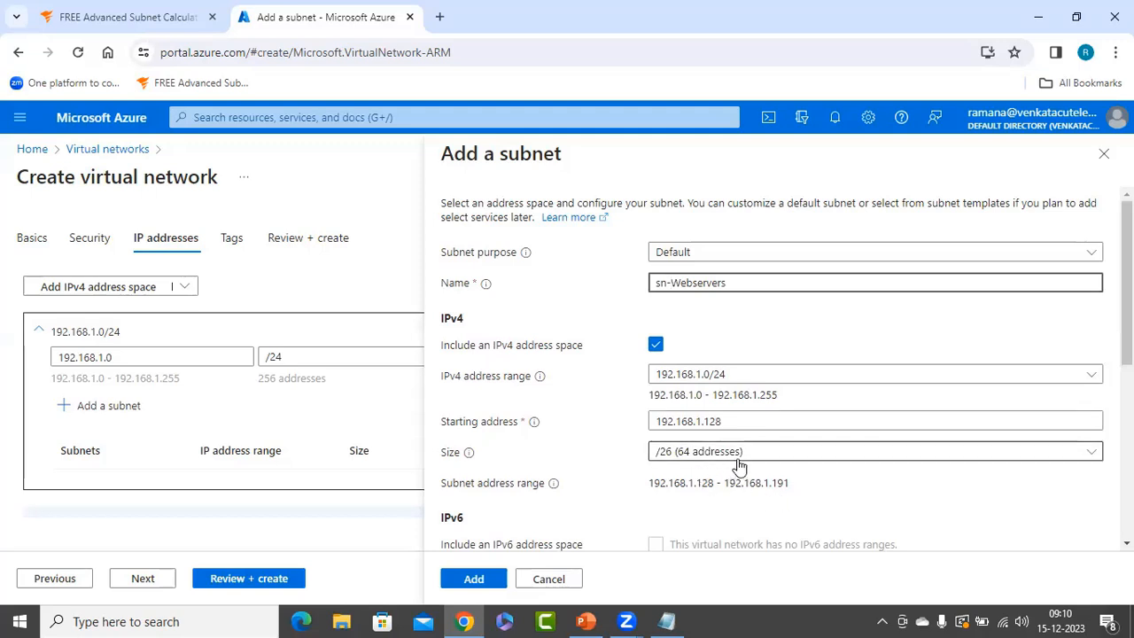
Step: Set the starting address to 192.168.1.0 and add the subnet
left_click(780, 430)
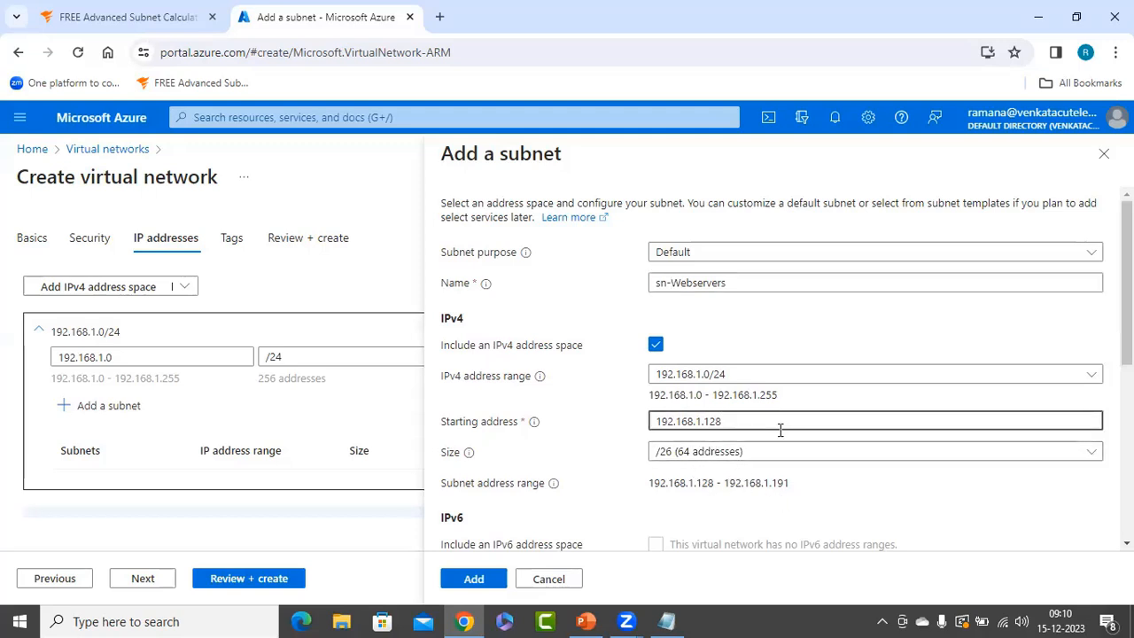
key("BackSpace")
key("BackSpace")
key("BackSpace")
type("0")
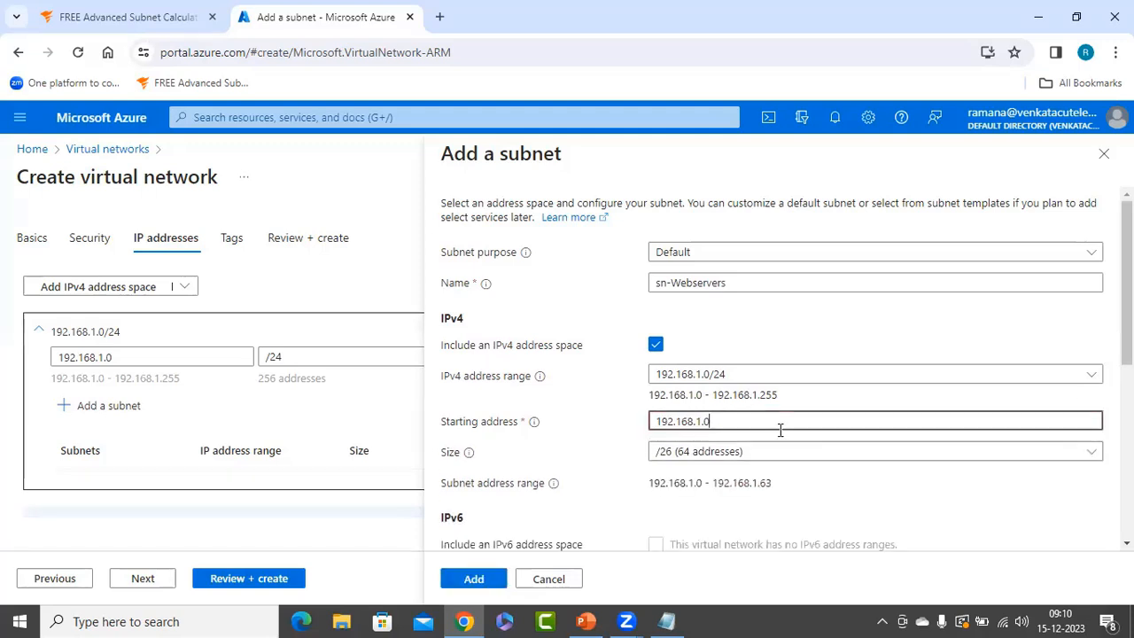
left_click(697, 513)
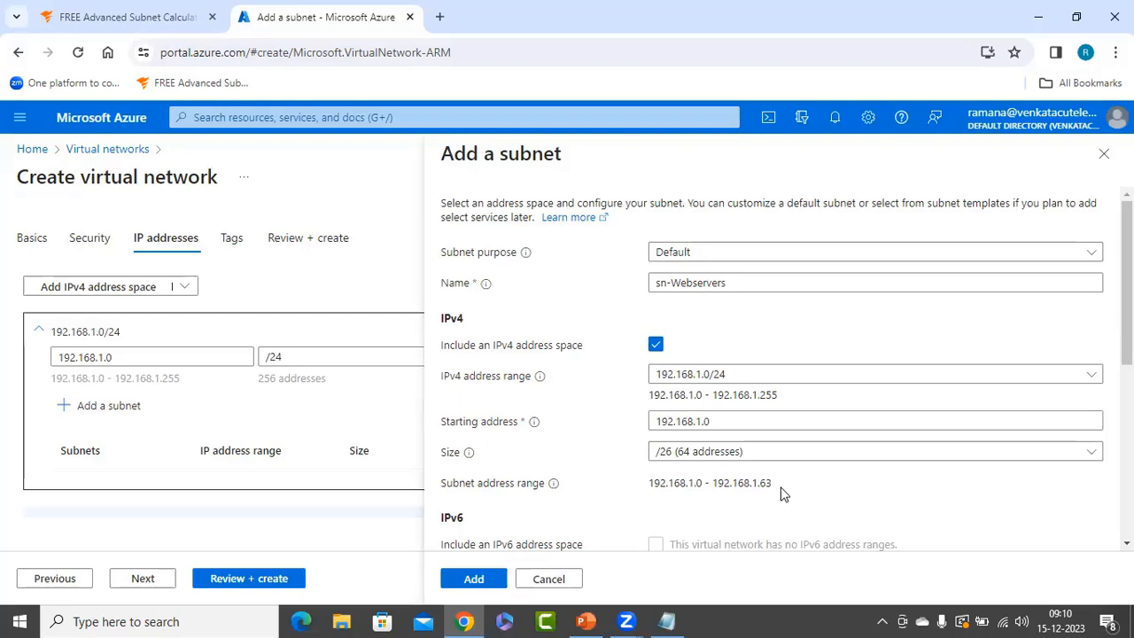
left_click(474, 578)
scroll(358, 487, "down", 1)
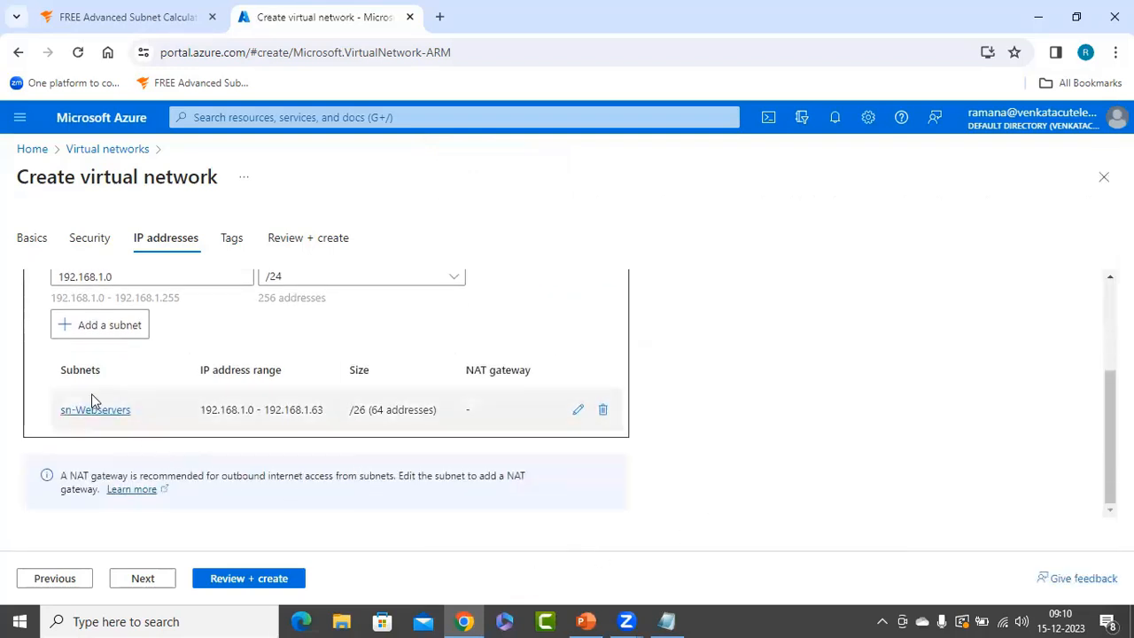
Step: Start a second subnet named sn-appservers with size /26
left_click(93, 326)
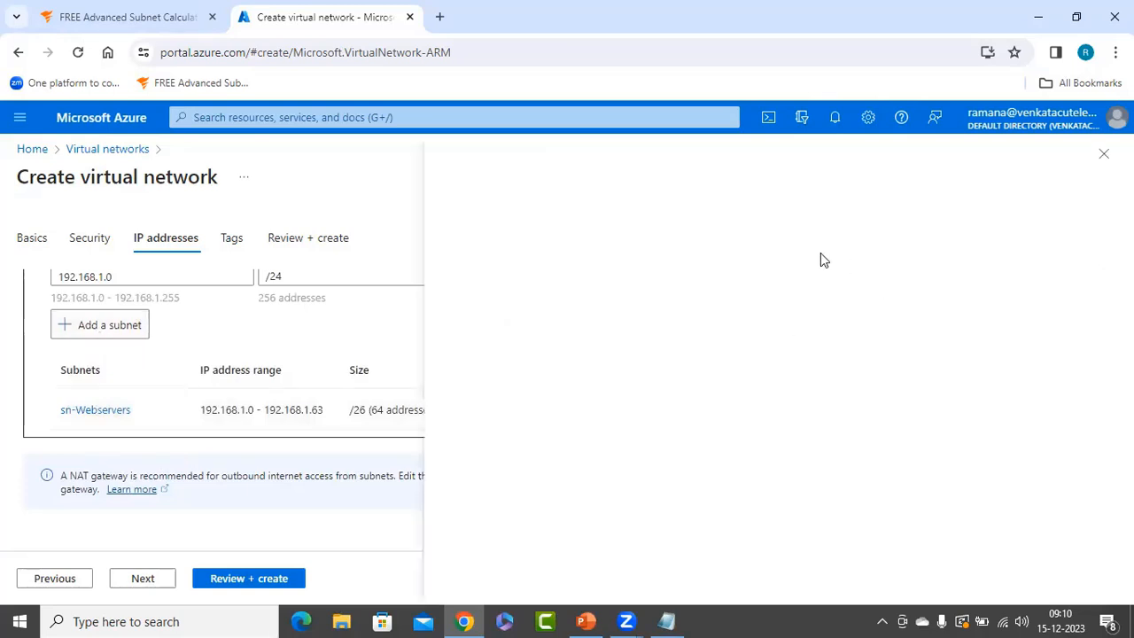
left_click_drag(701, 282, 584, 293)
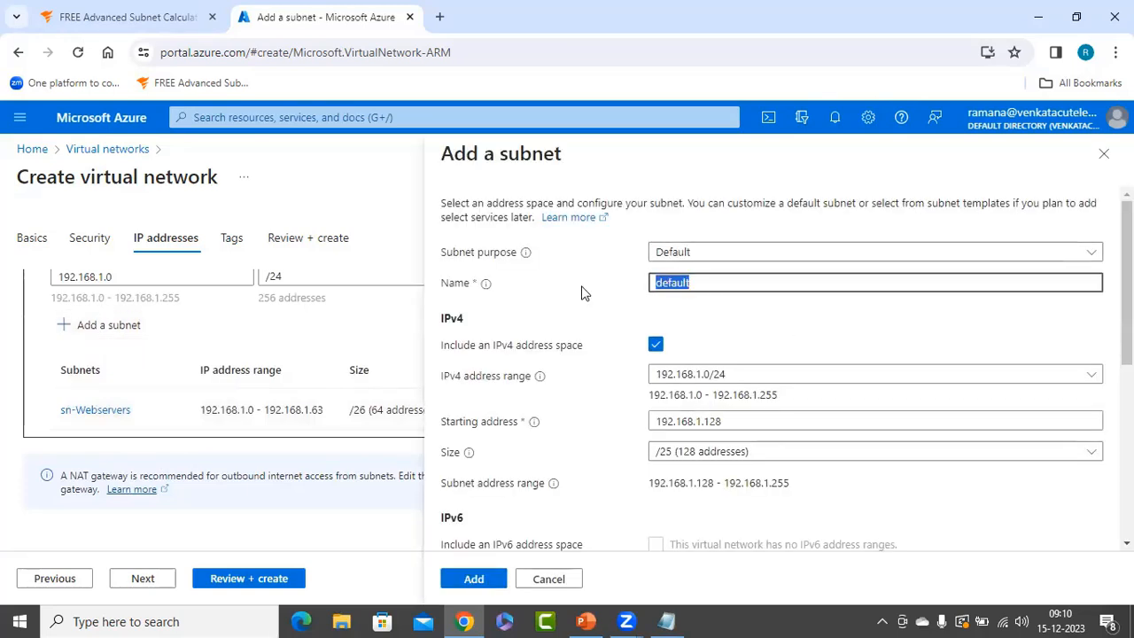
type("sn-")
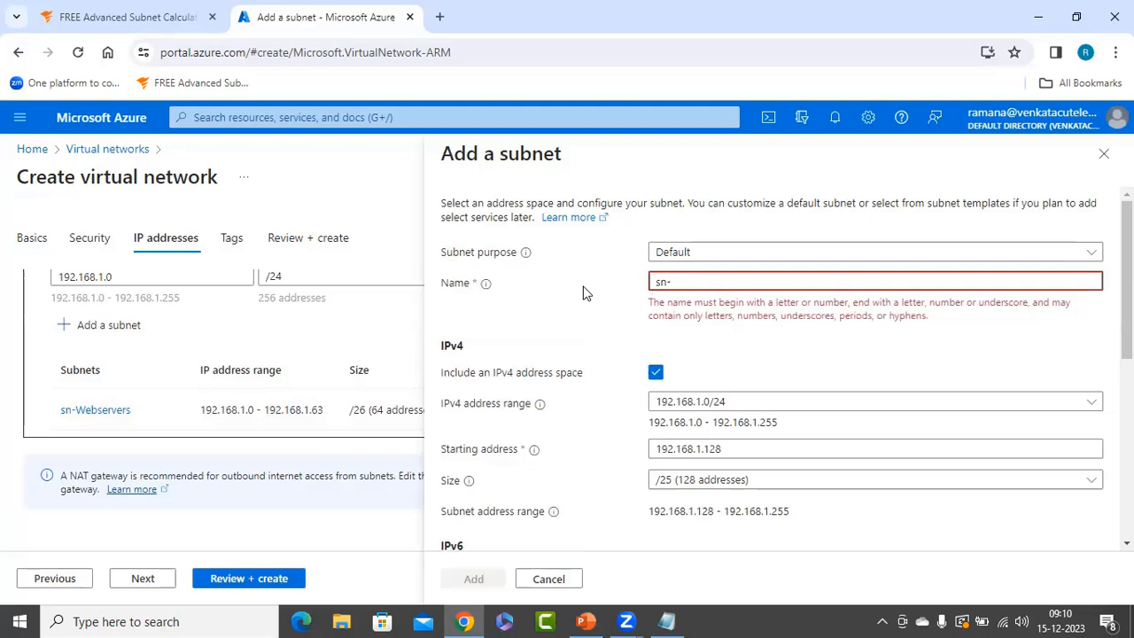
type("app")
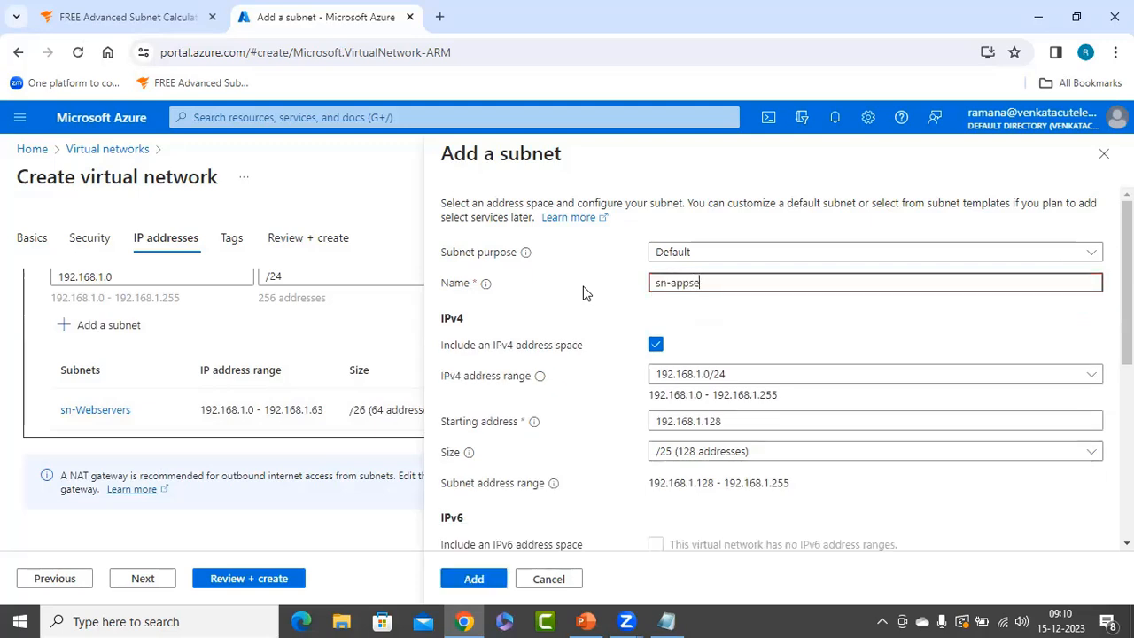
type("servers")
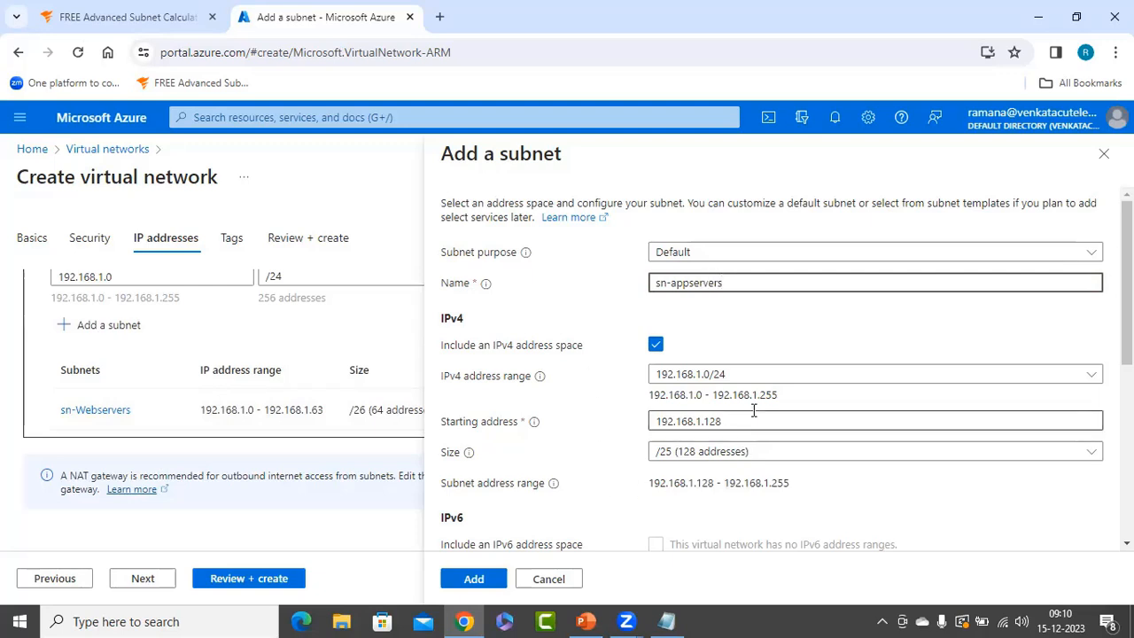
left_click(761, 464)
left_click(704, 383)
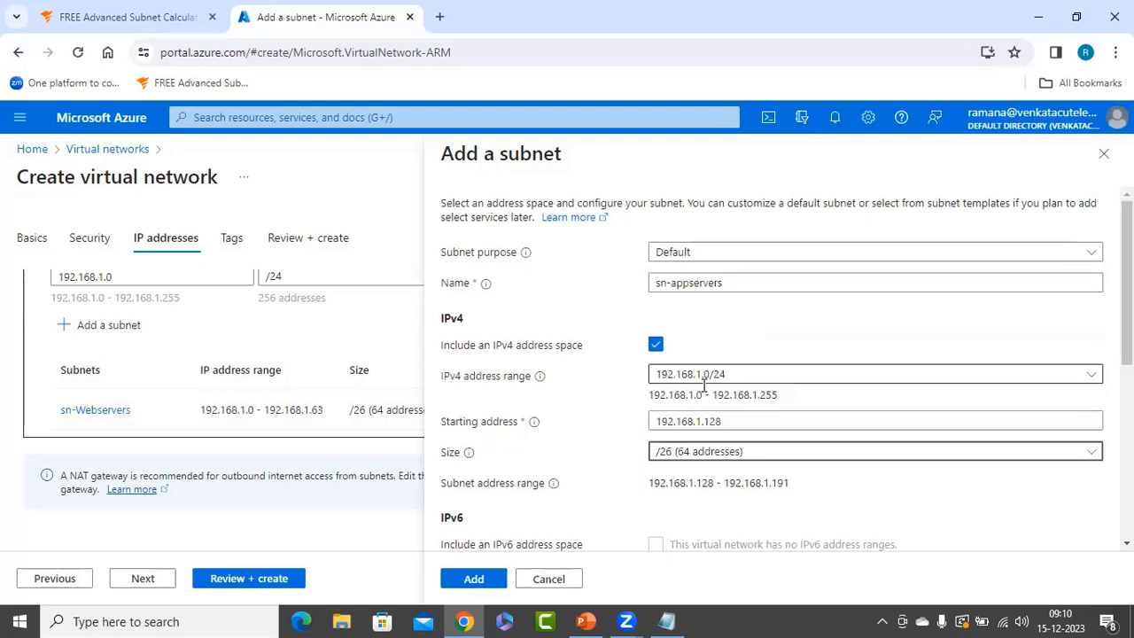
Step: Set the sn-appservers starting address to 192.168.1.64
left_click(731, 422)
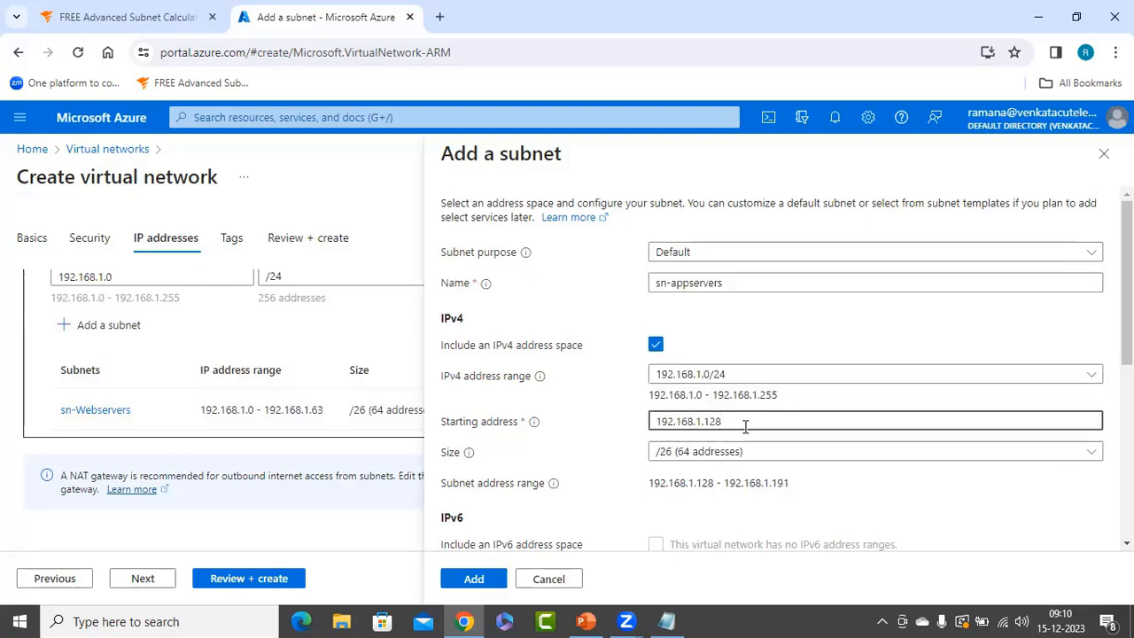
key("BackSpace")
key("BackSpace")
key("BackSpace")
type("64")
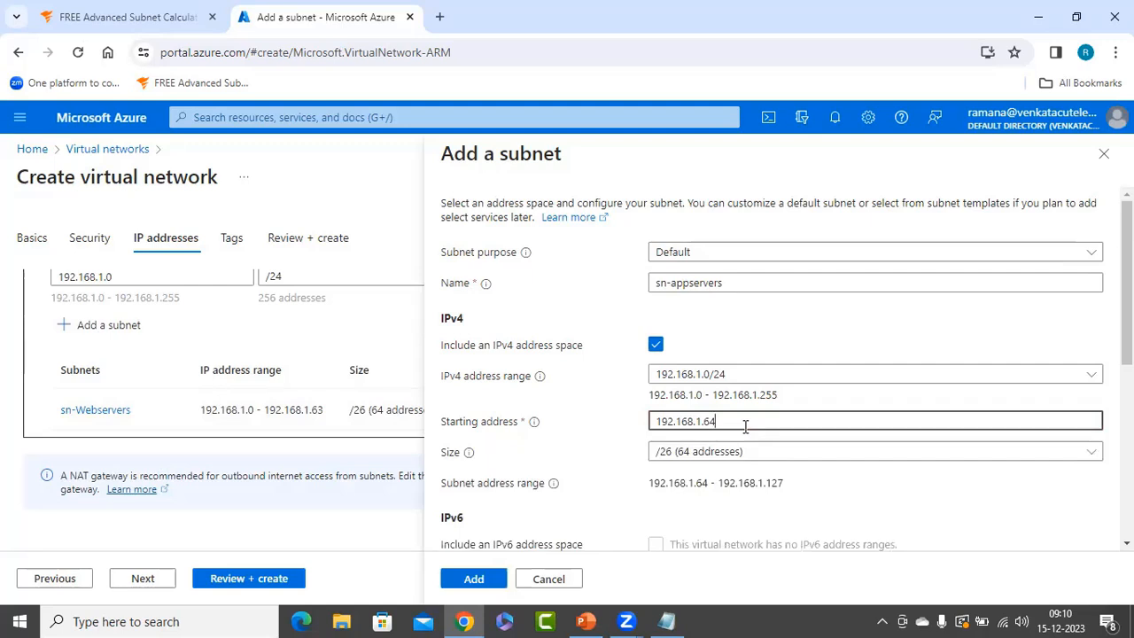
key("BackSpace")
key("BackSpace")
type("0")
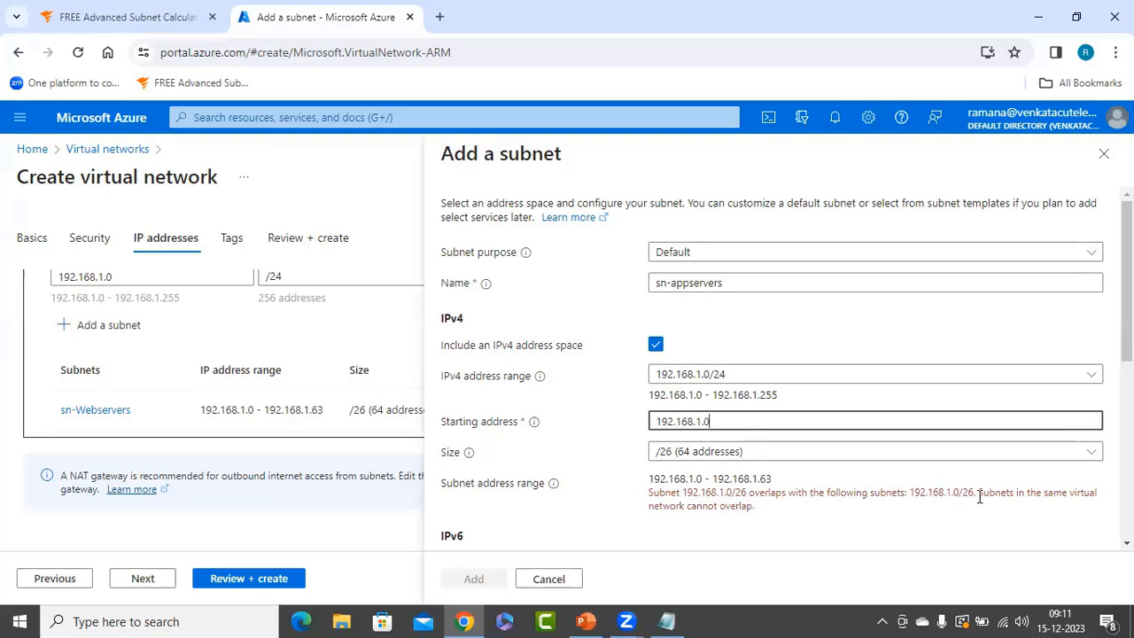
key("BackSpace")
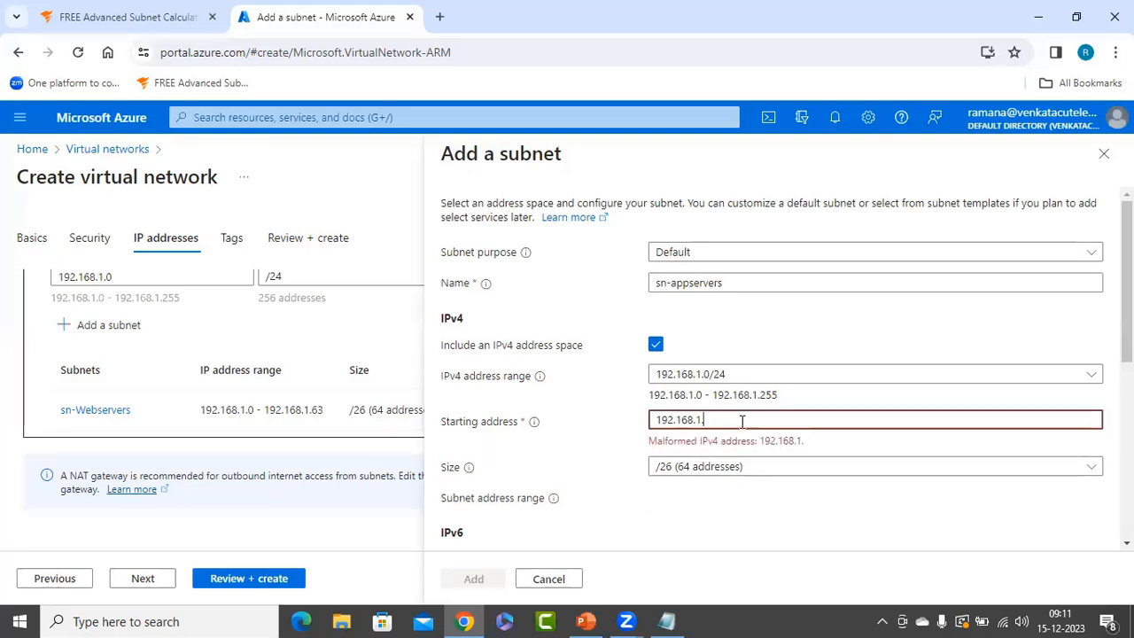
type("64")
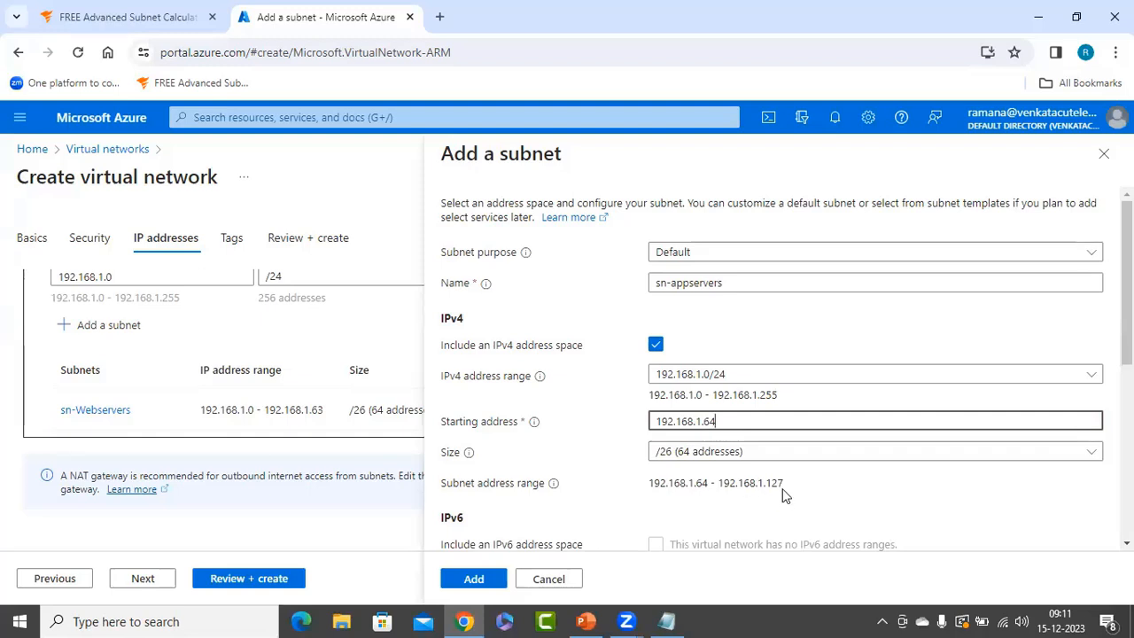
Step: Add the sn-appservers subnet, then review and create vnet-prod after checking the network-plan slide
left_click(474, 579)
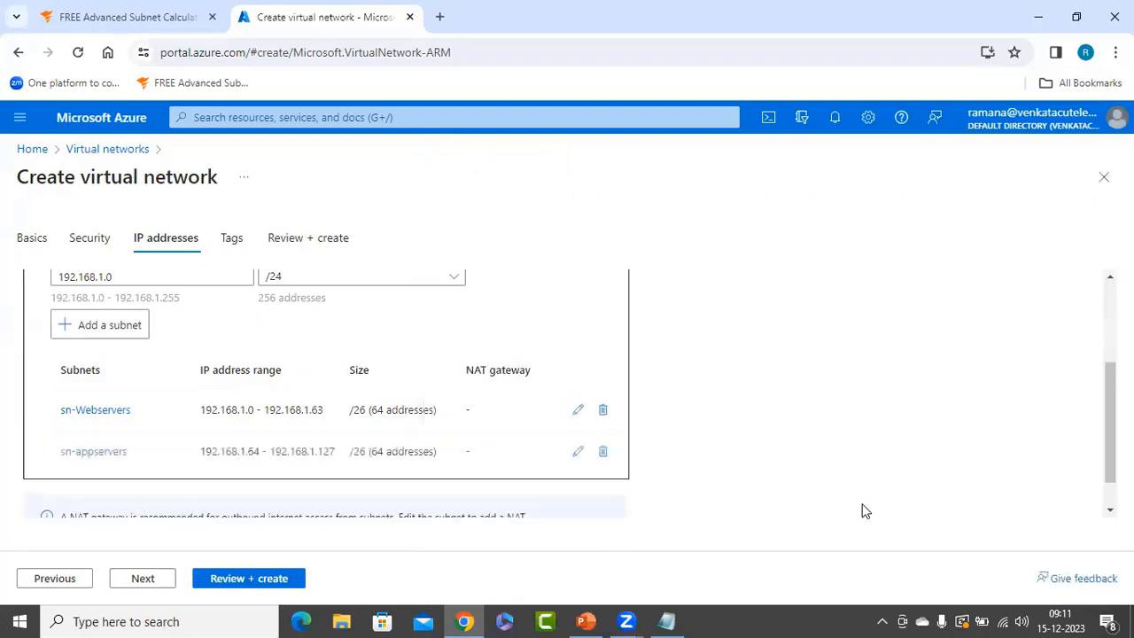
scroll(833, 479, "down", 1)
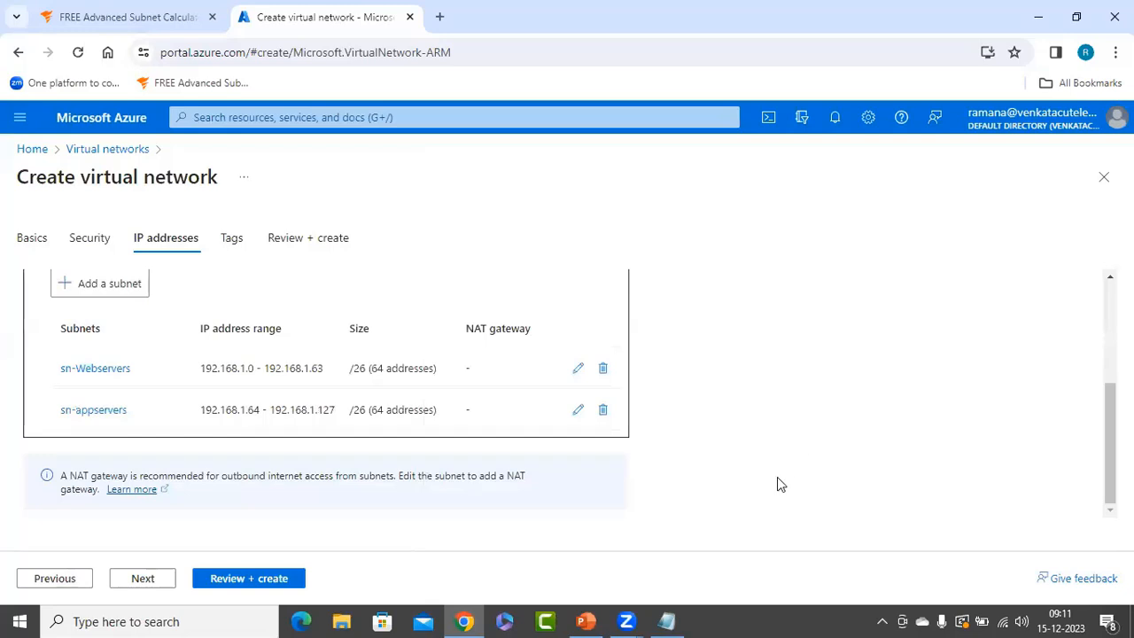
left_click(235, 581)
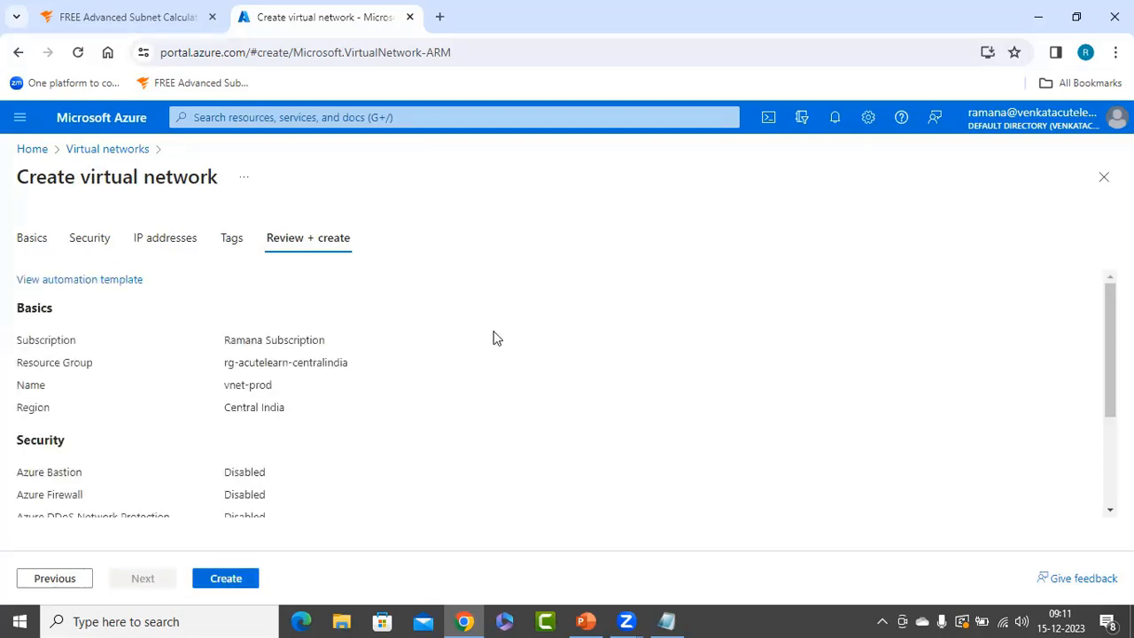
left_click(228, 583)
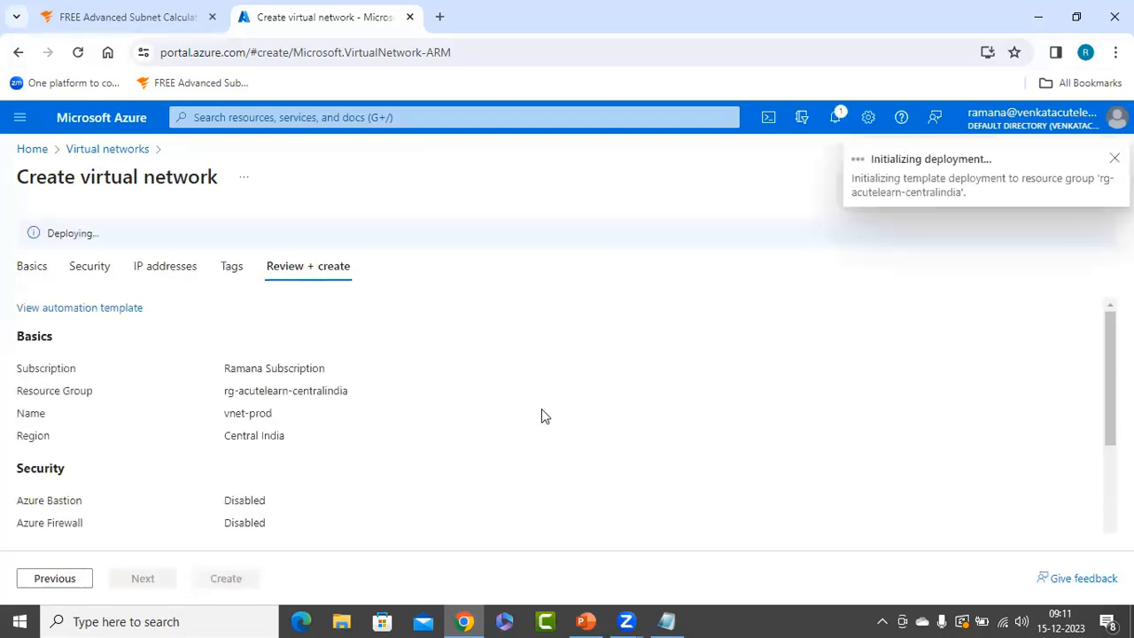
left_click(586, 622)
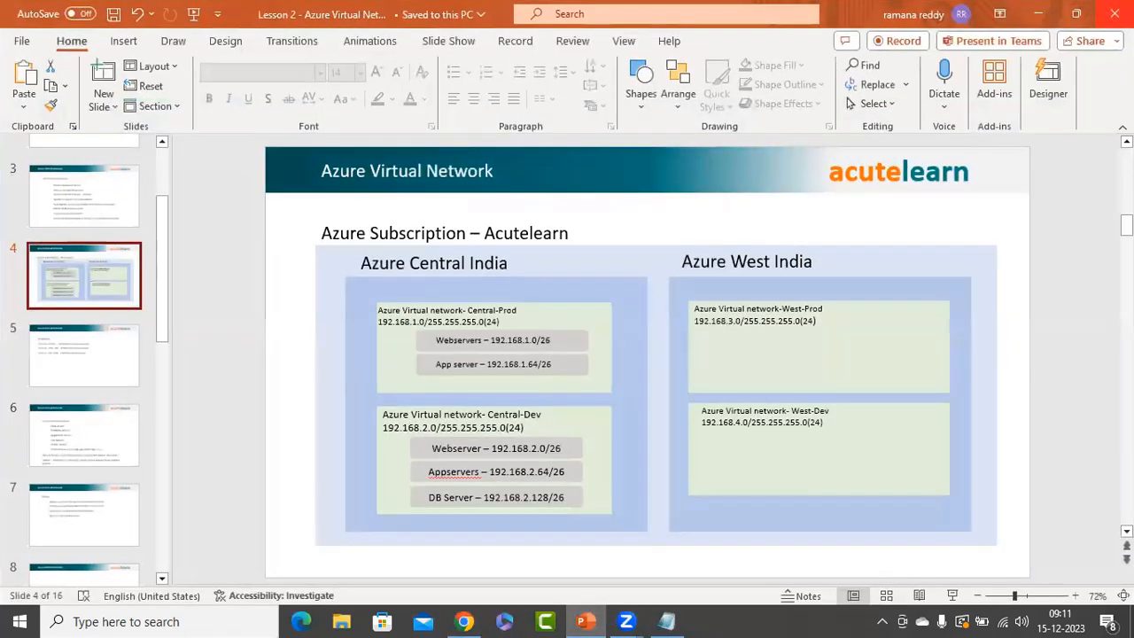
left_click(1038, 13)
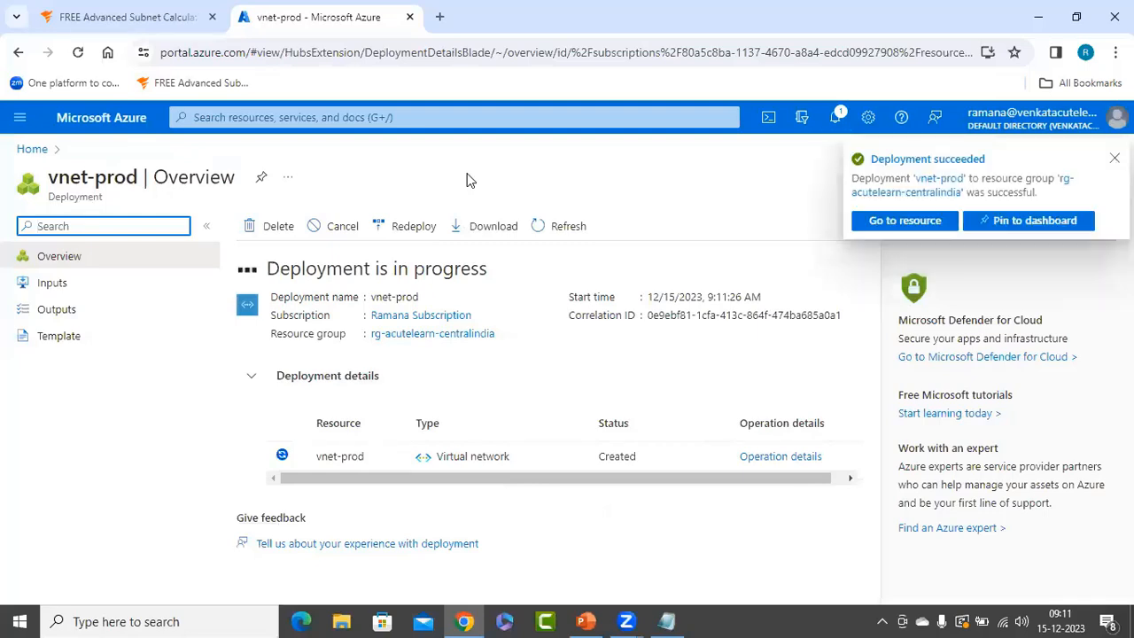
Step: Go to Virtual networks, refresh until vnet-prod appears, and open vnet-prod
left_click(1115, 159)
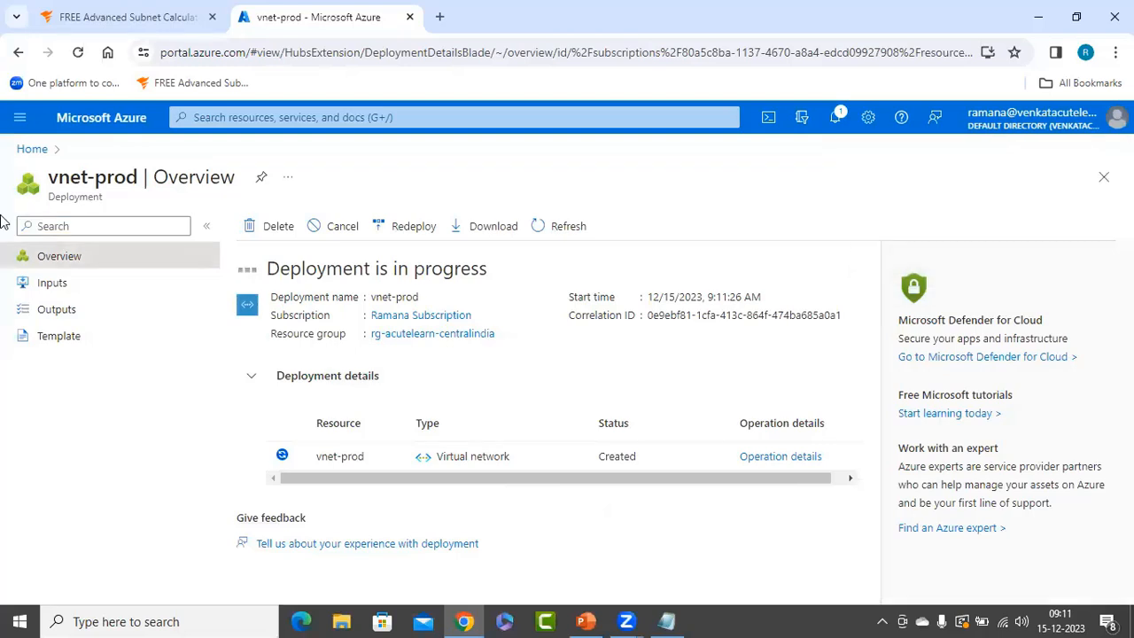
left_click(240, 122)
left_click(223, 372)
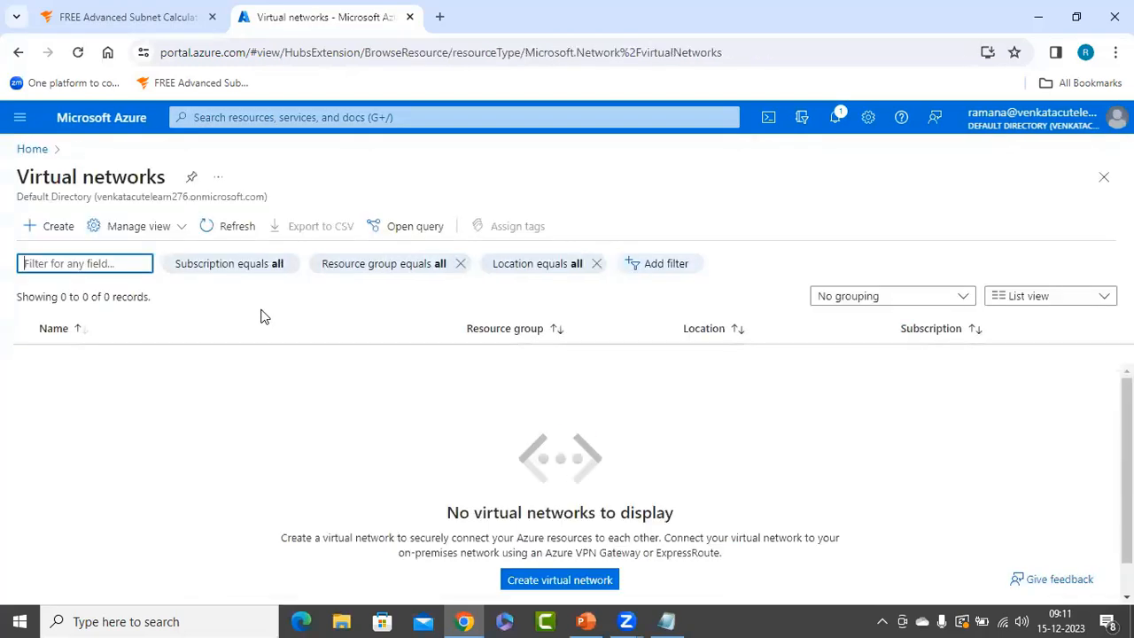
left_click(232, 226)
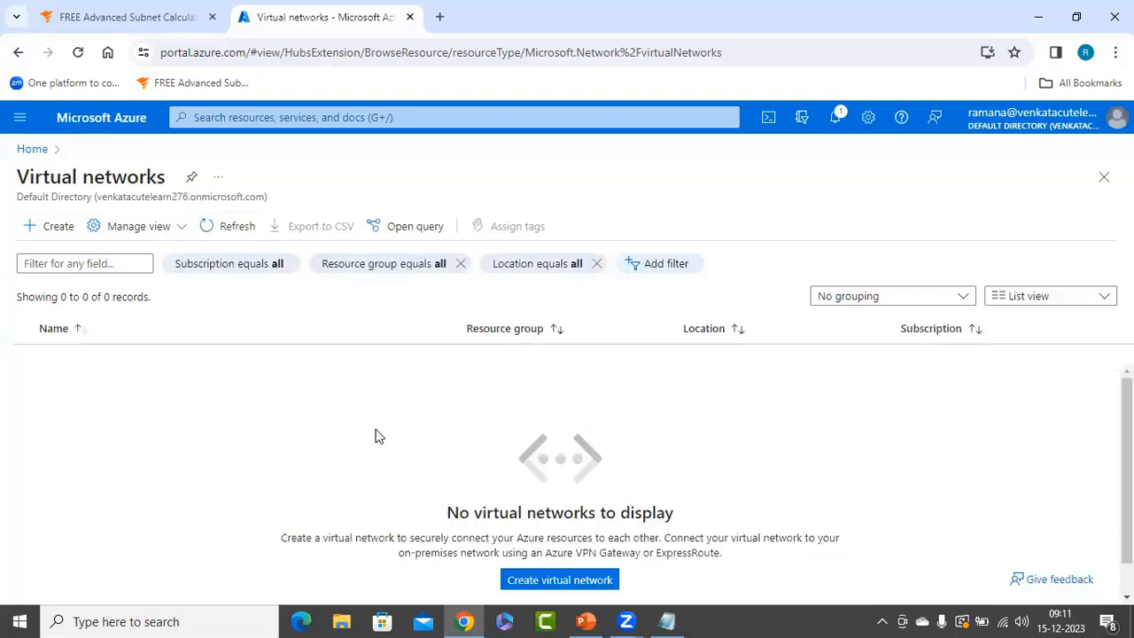
left_click(226, 230)
left_click(226, 230)
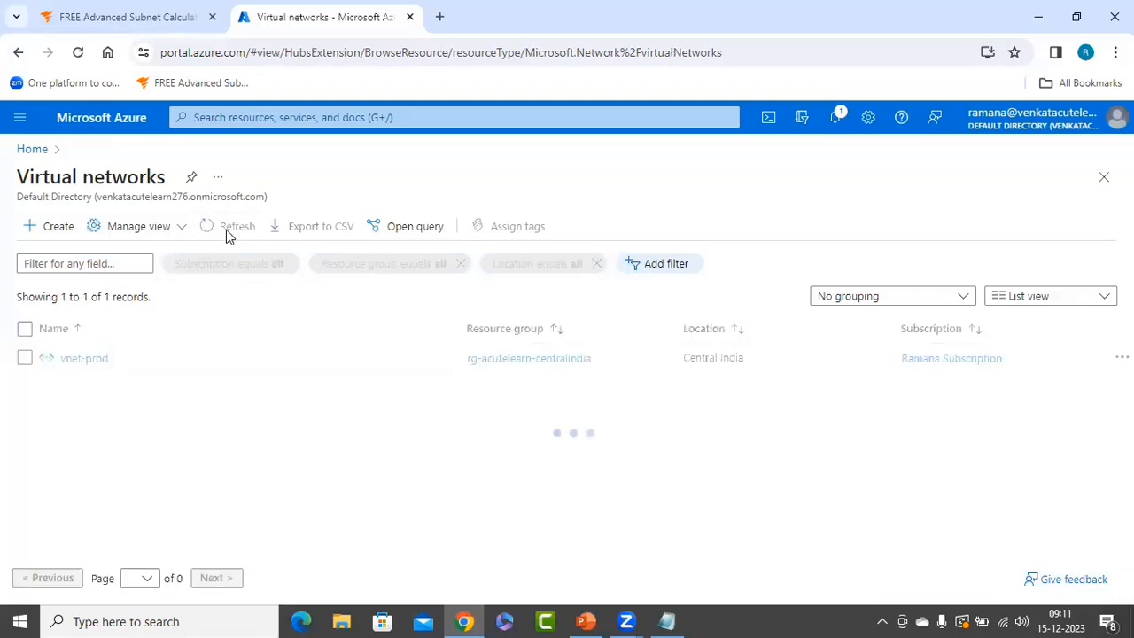
left_click(251, 223)
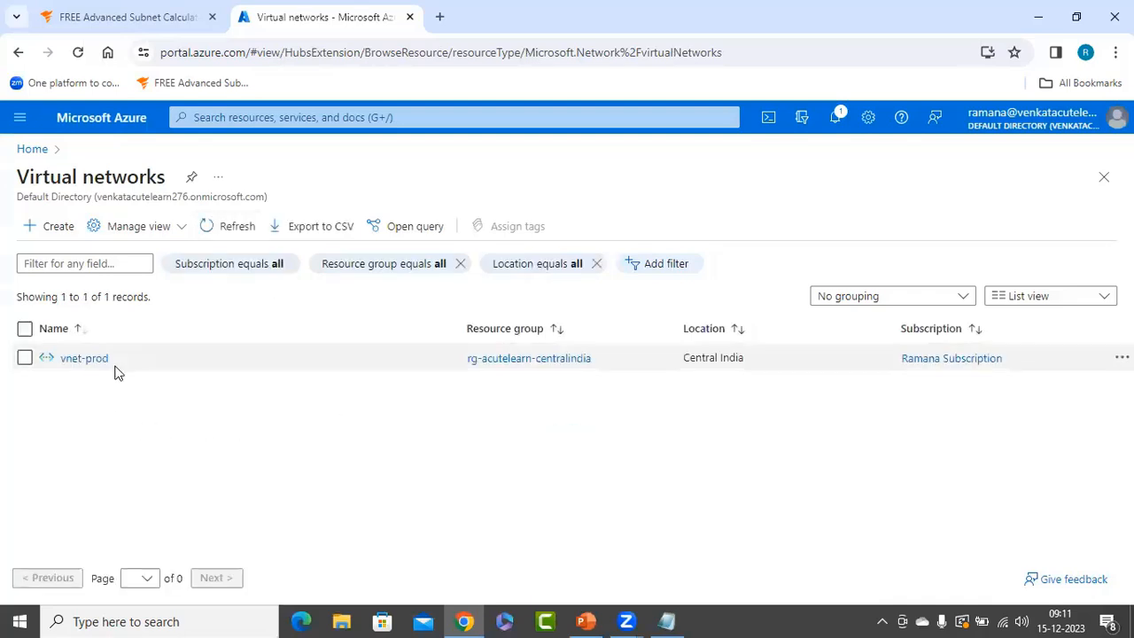
left_click(81, 362)
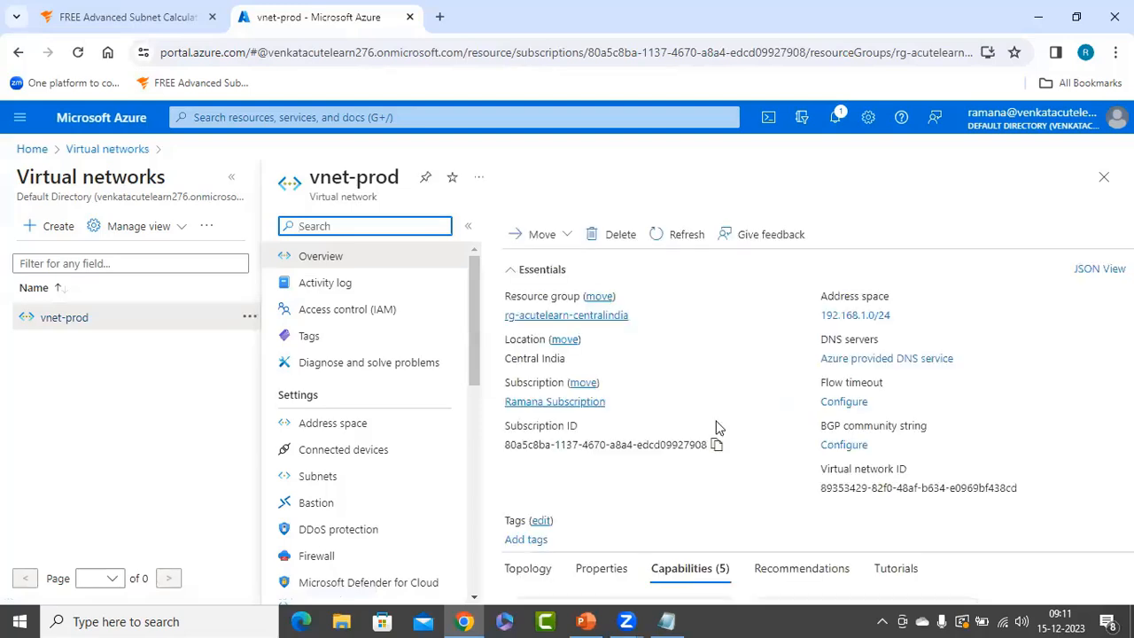
Step: Check vnet-prod's 192.168.1.0/24 address space, then view its sn-Webservers and sn-appservers subnets
left_click(355, 427)
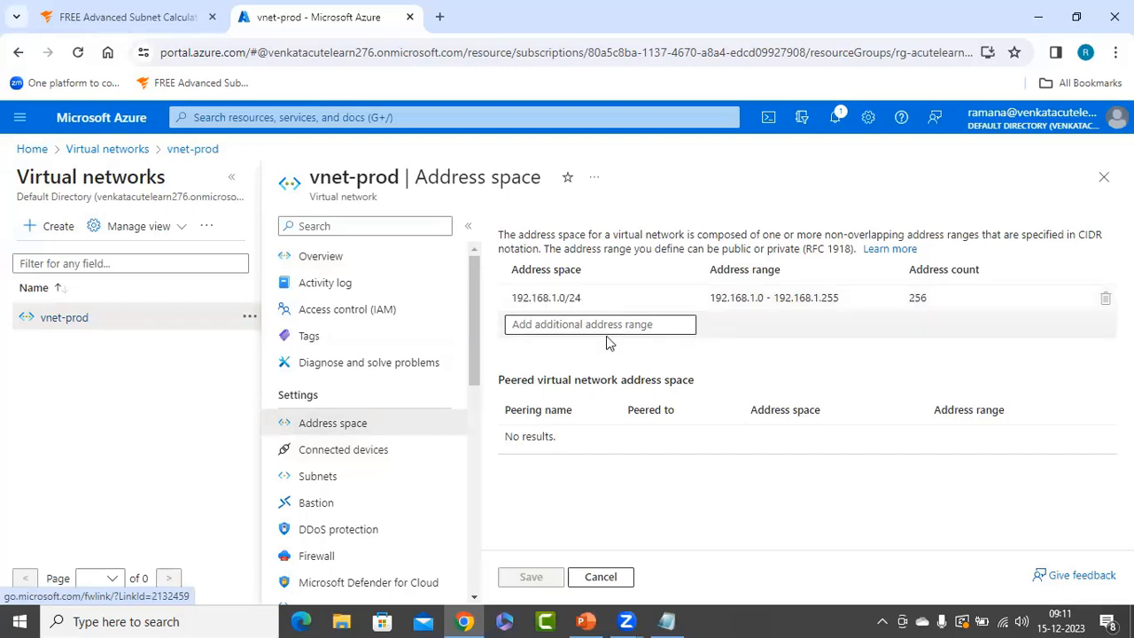
left_click(586, 297)
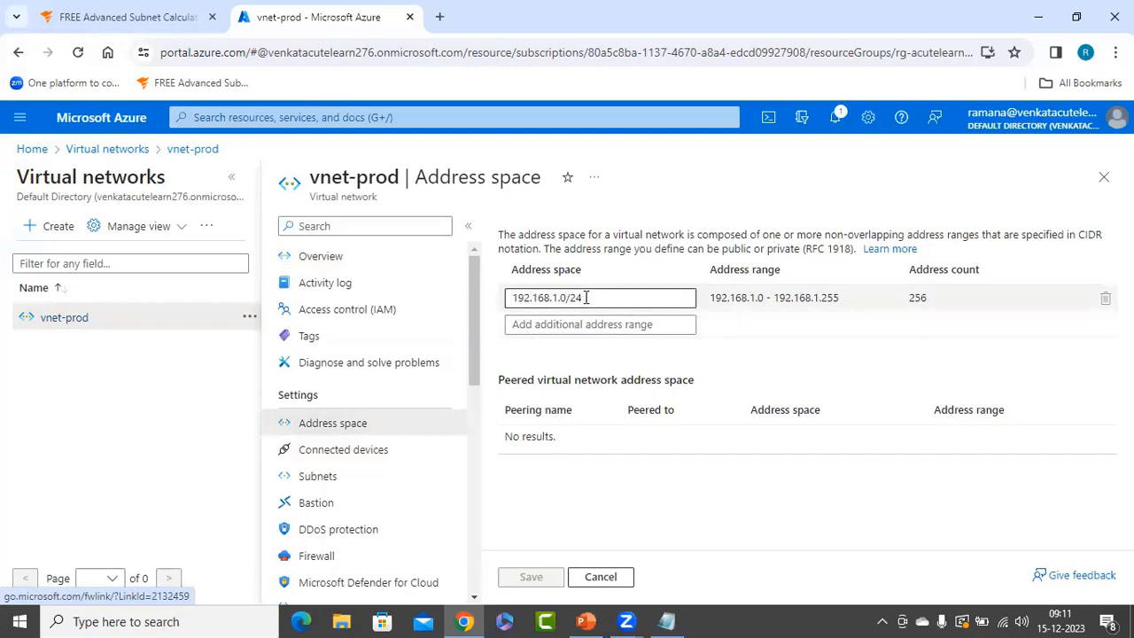
left_click(596, 327)
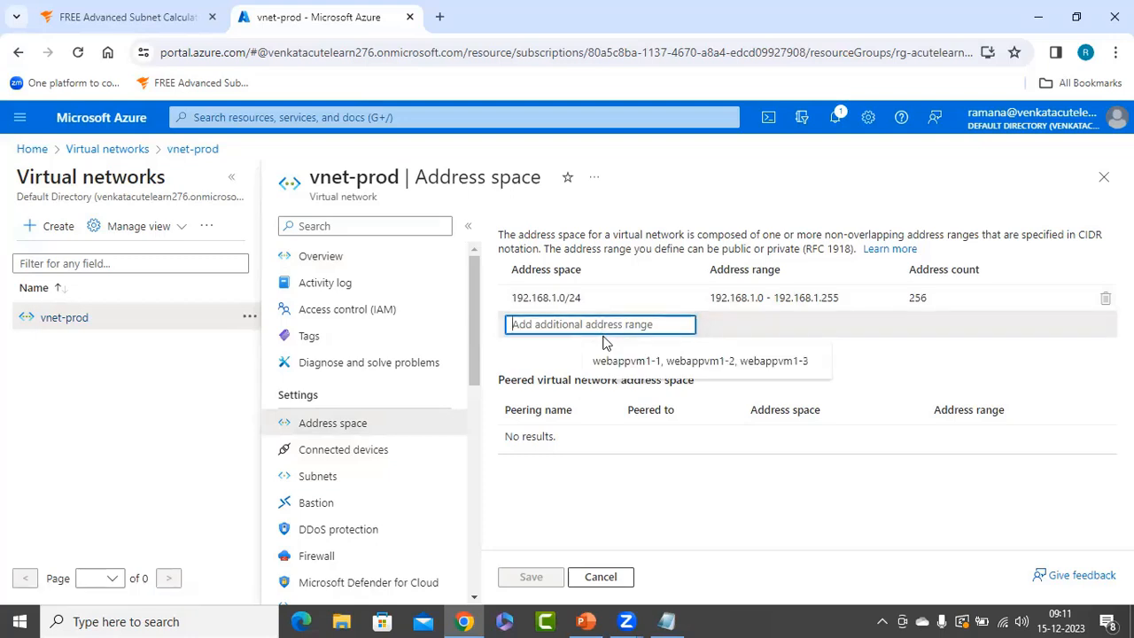
left_click(354, 480)
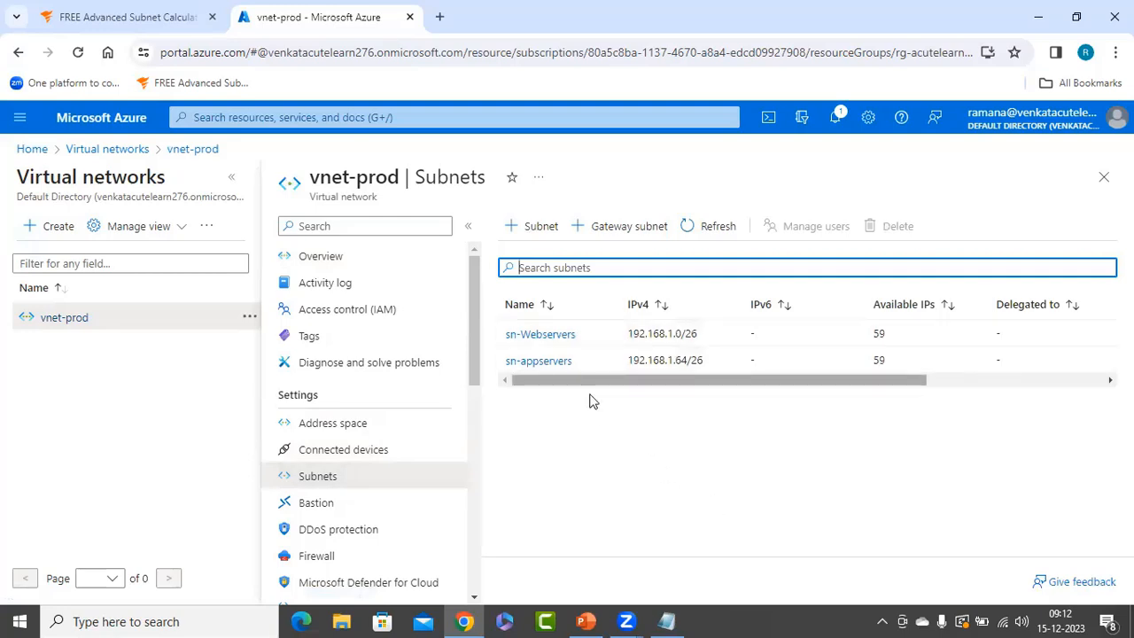
Step: Save a new subnet sn-databaseservers, changing its prefix from /28 to 192.168.1.128/26
left_click(531, 227)
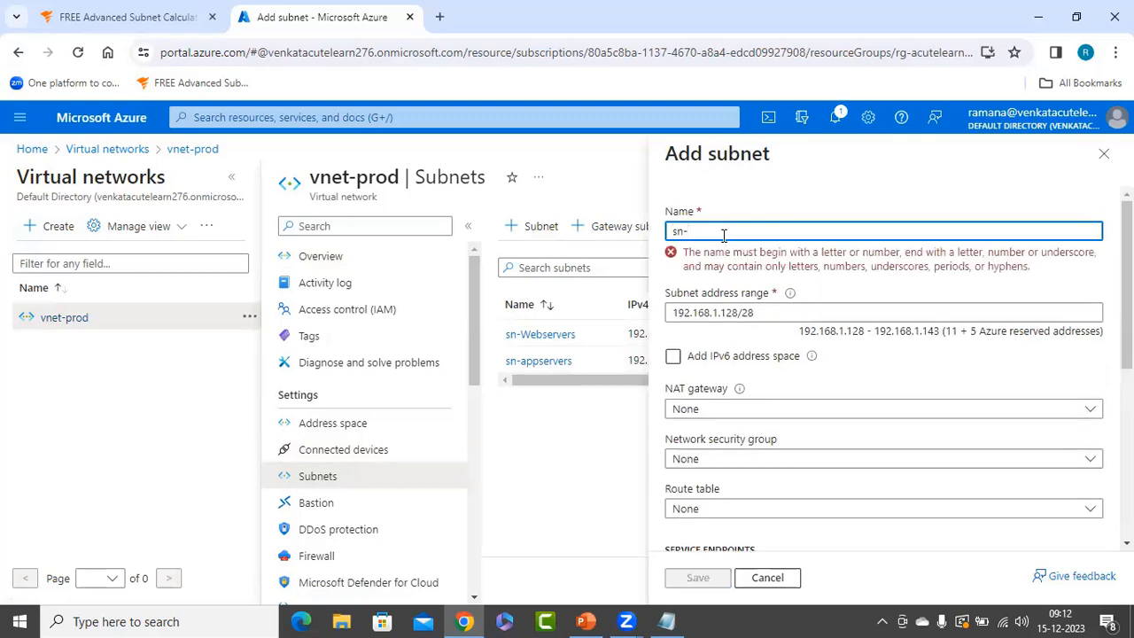
type("sn-databaseservers")
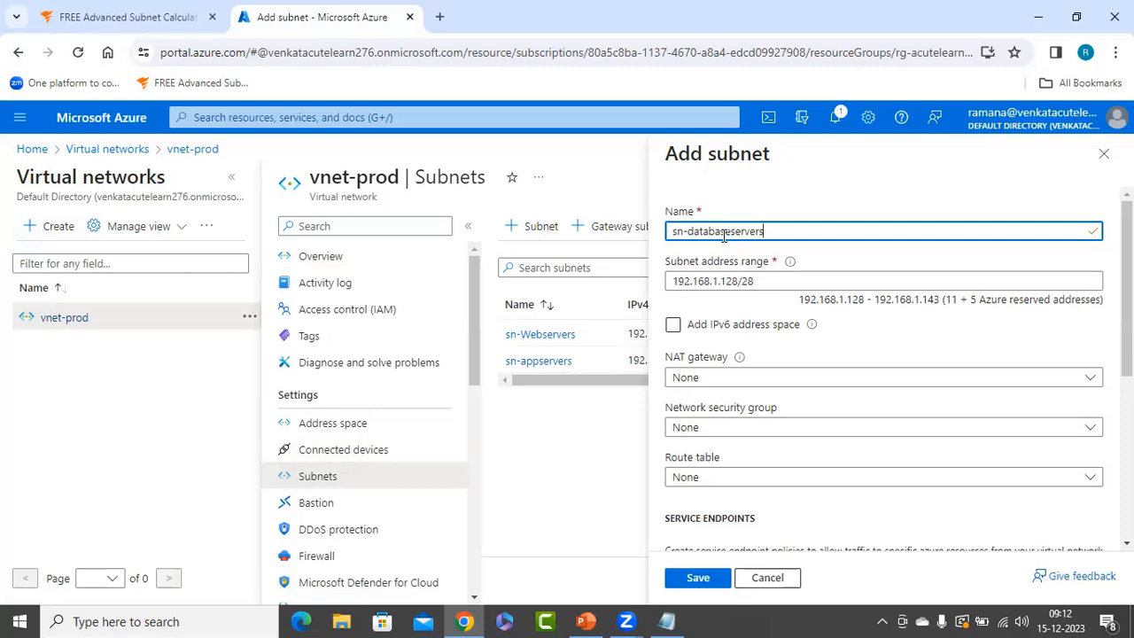
key("Tab")
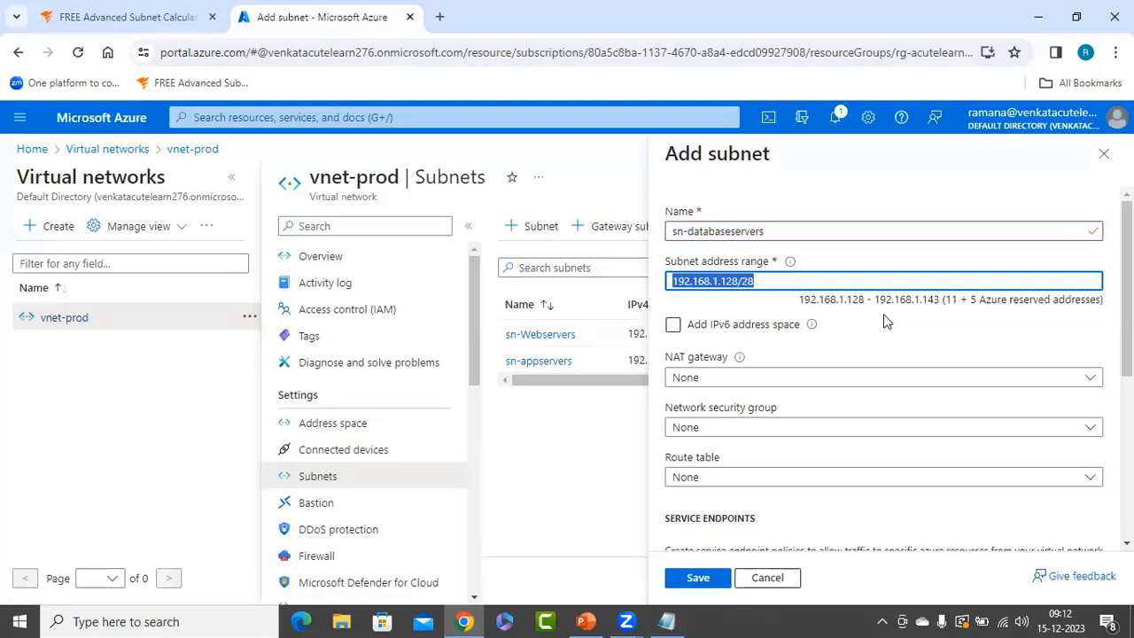
left_click(767, 281)
key("BackSpace")
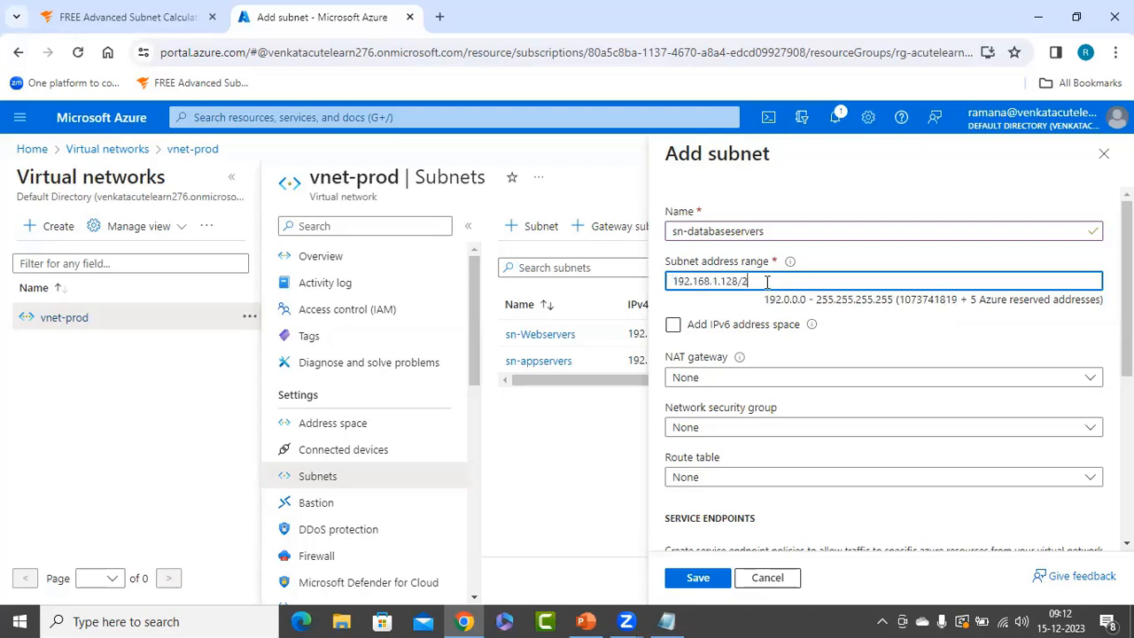
type("7")
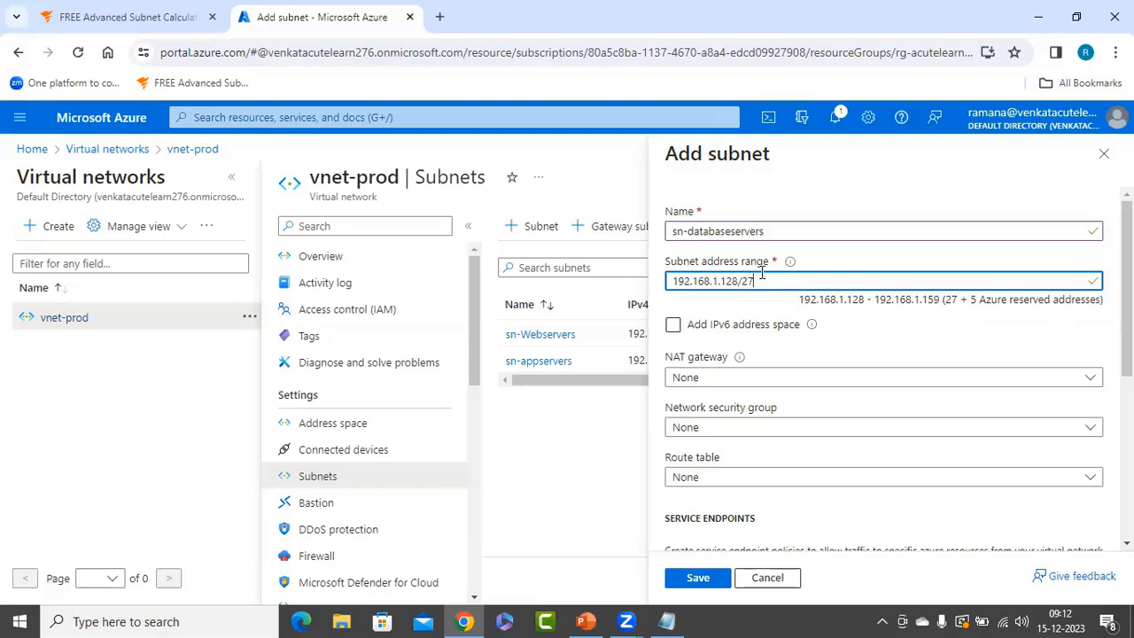
key("BackSpace")
type("6")
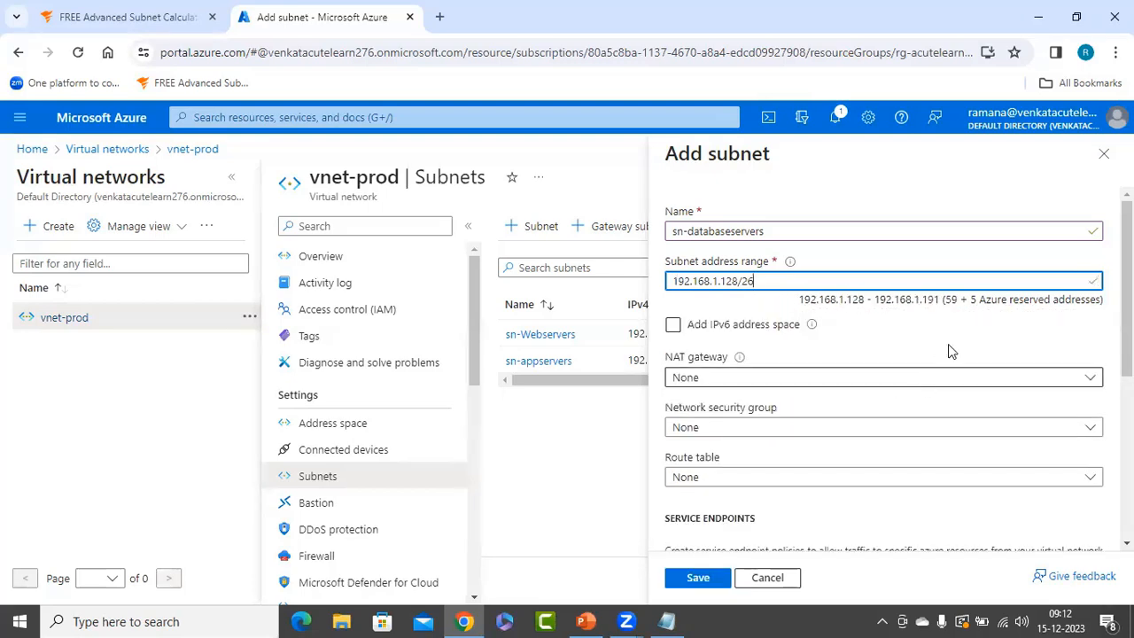
left_click(693, 584)
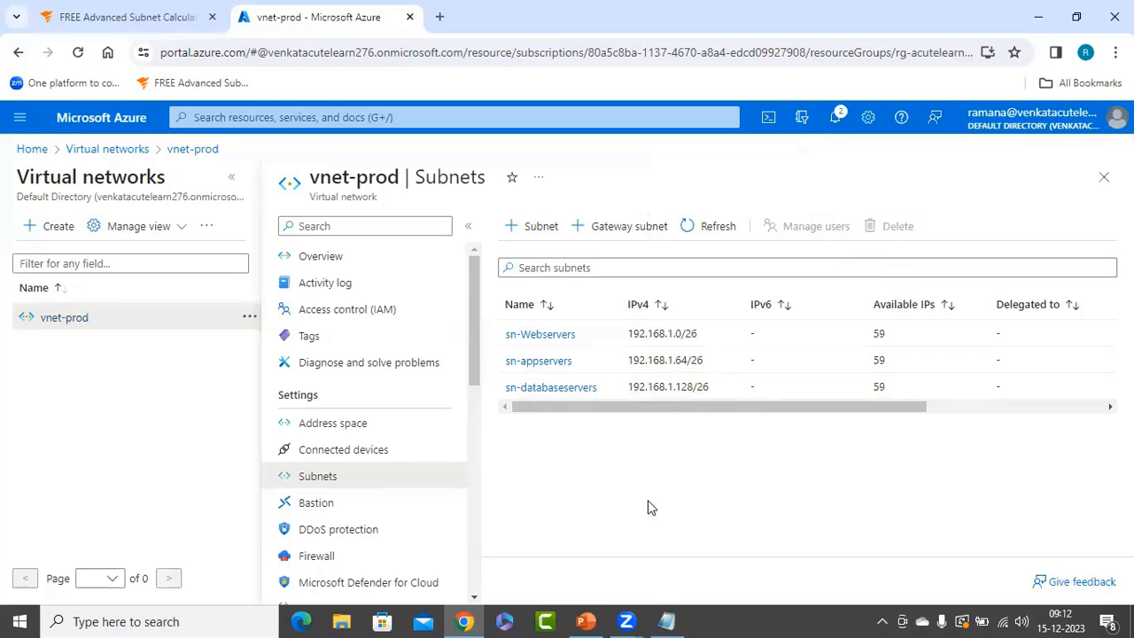
Step: Begin network vnet-dev in rg-acutelearn-centralindia, Central India, and advance to IP addresses
left_click(1101, 181)
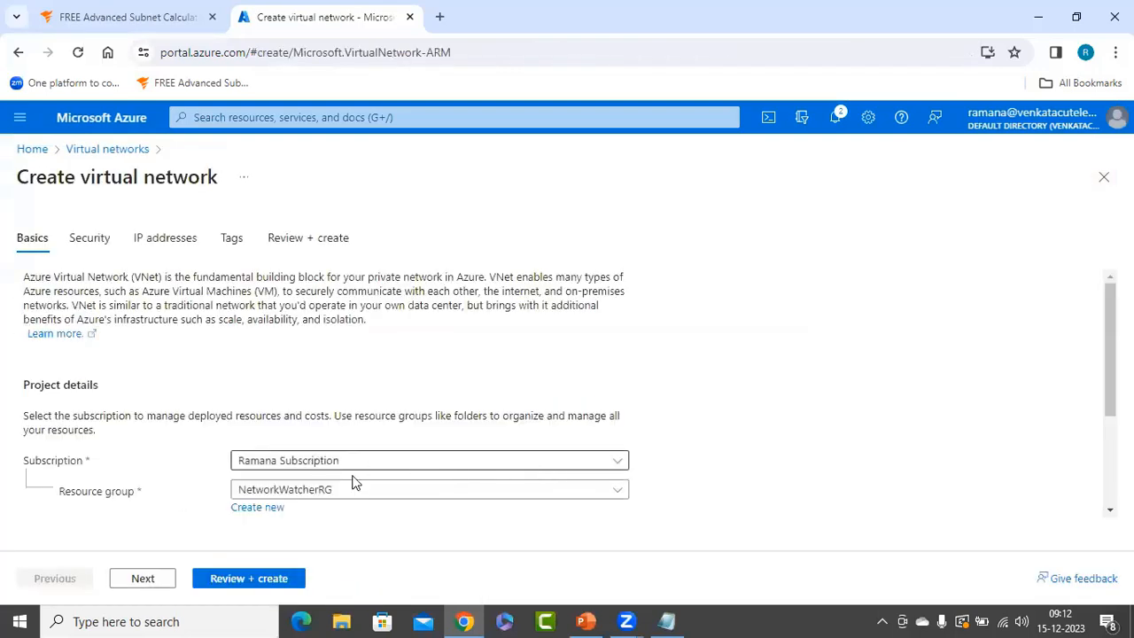
scroll(461, 426, "down", 2)
left_click(354, 330)
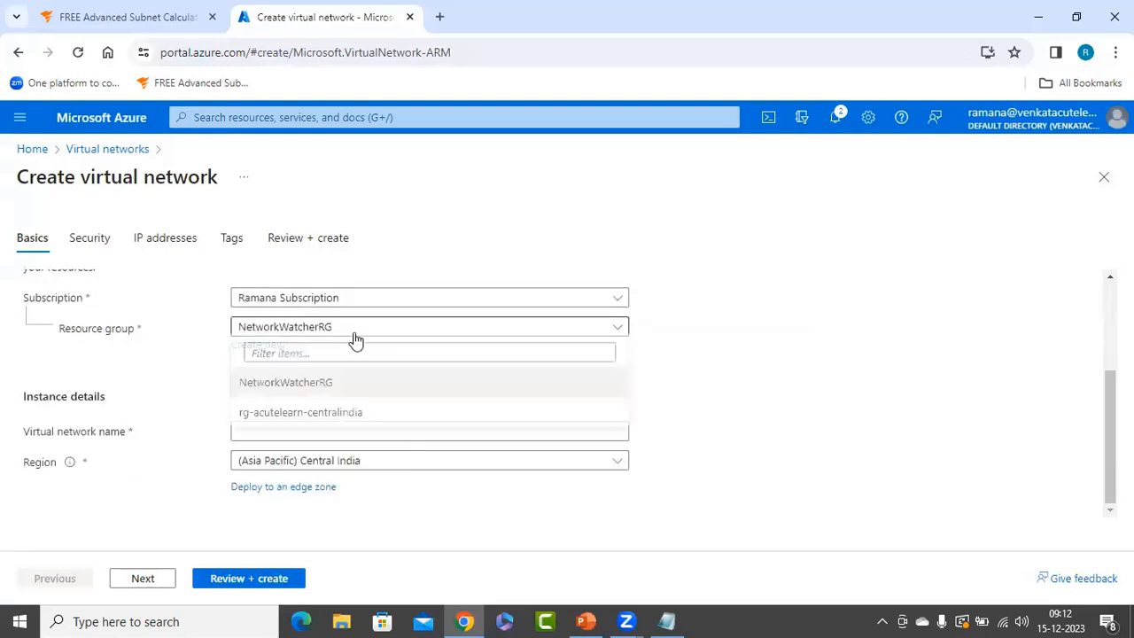
left_click(295, 414)
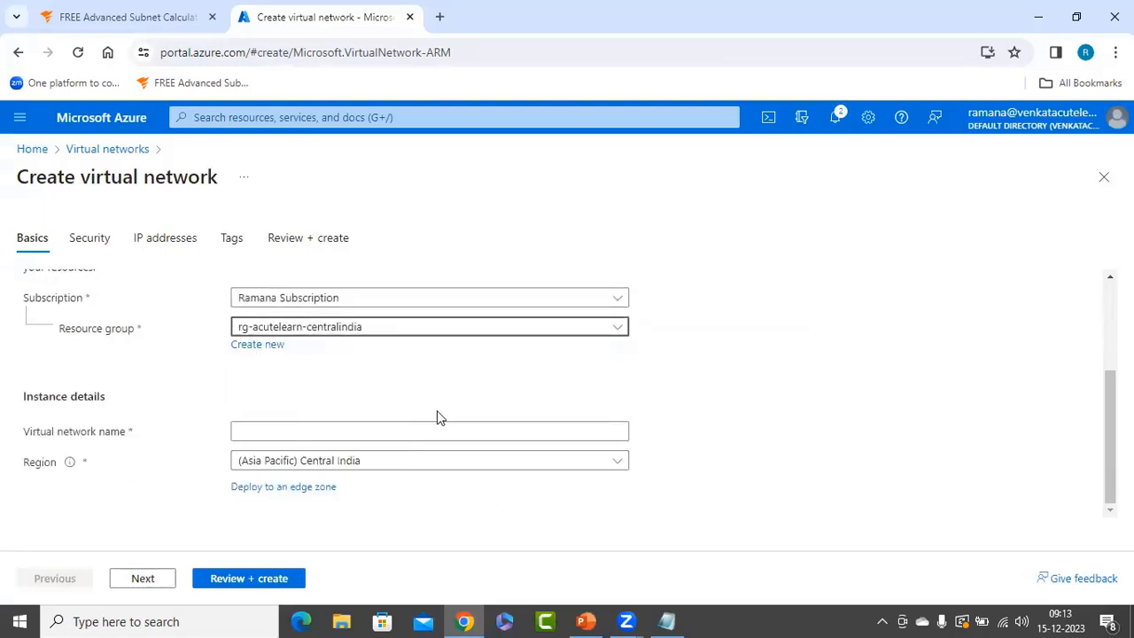
left_click(274, 432)
type("vnet-dev")
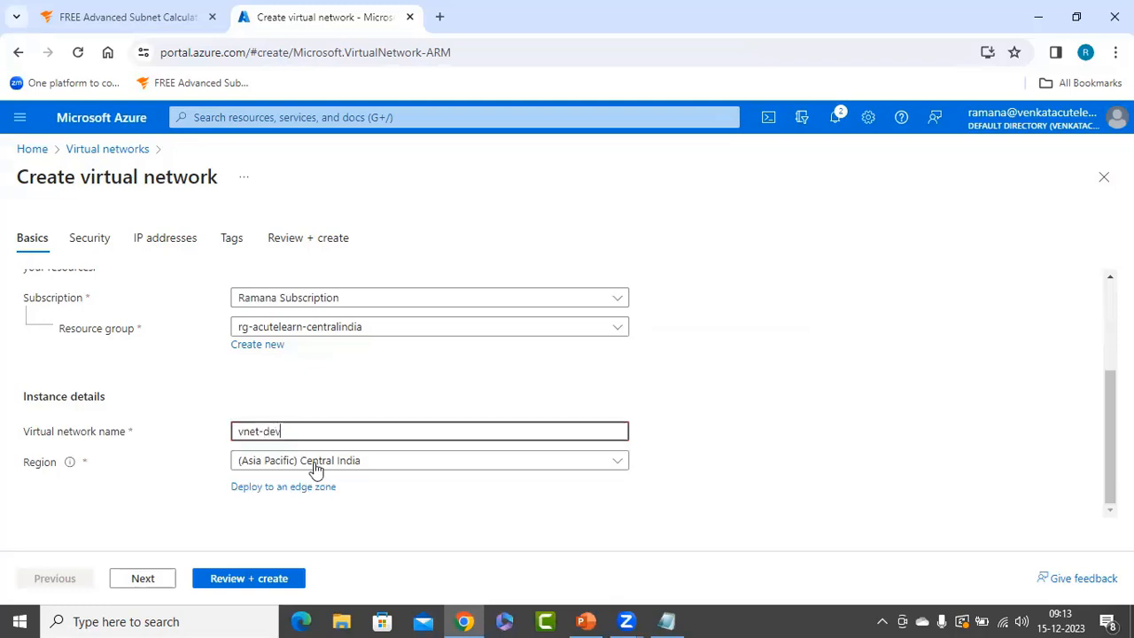
left_click(162, 585)
left_click(164, 241)
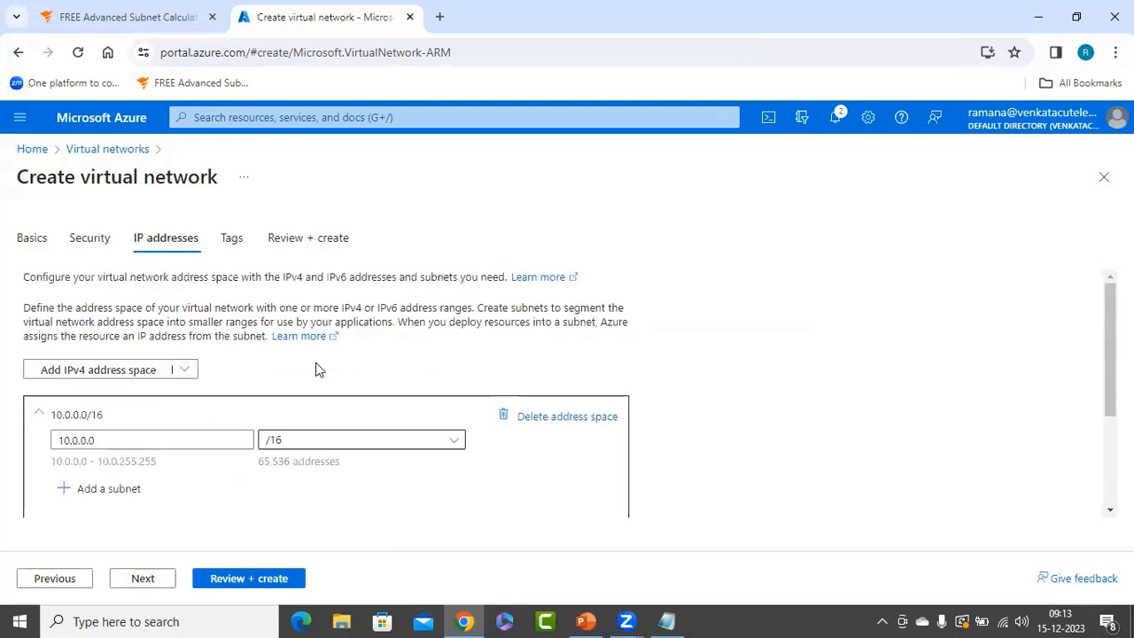
Step: Replace vnet-dev's 10.0.0.0 address space with 192.168.2.0/24
scroll(316, 370, "down", 3)
scroll(173, 351, "up", 2)
left_click(127, 358)
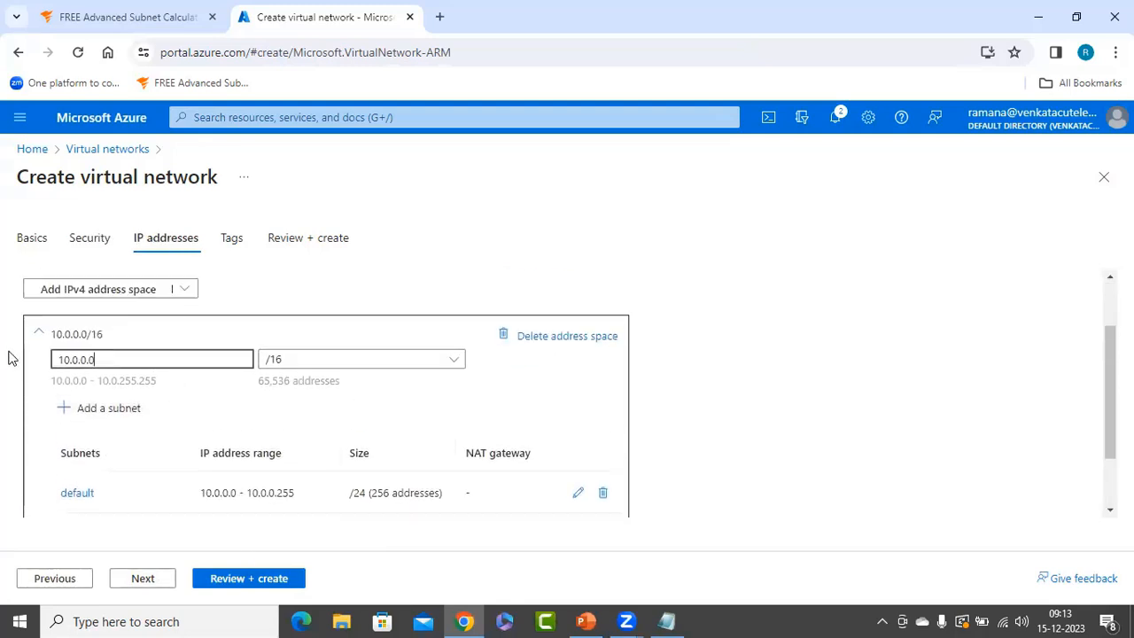
key("BackSpace")
key("BackSpace")
key("BackSpace")
key("BackSpace")
key("BackSpace")
key("BackSpace")
key("BackSpace")
key("BackSpace")
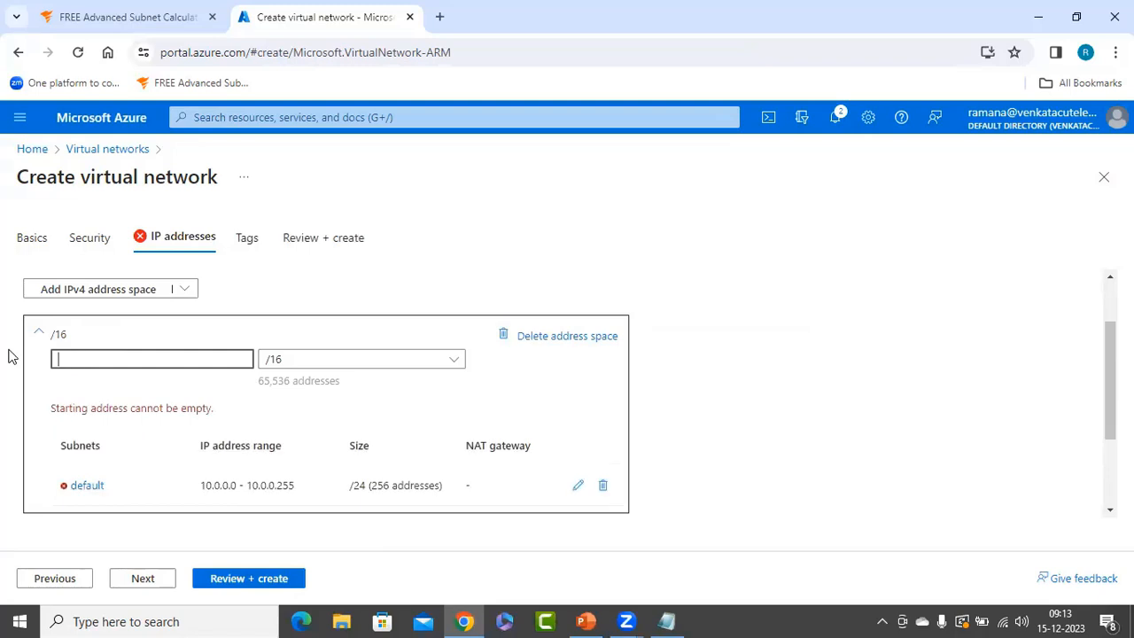
type("192.168.2.0")
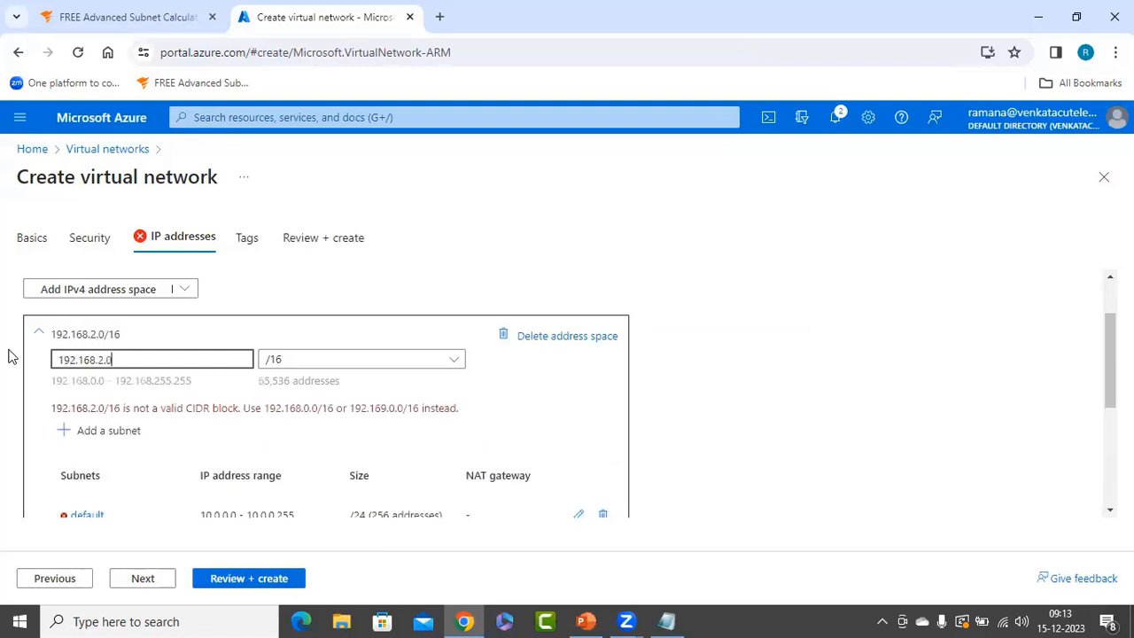
left_click(313, 359)
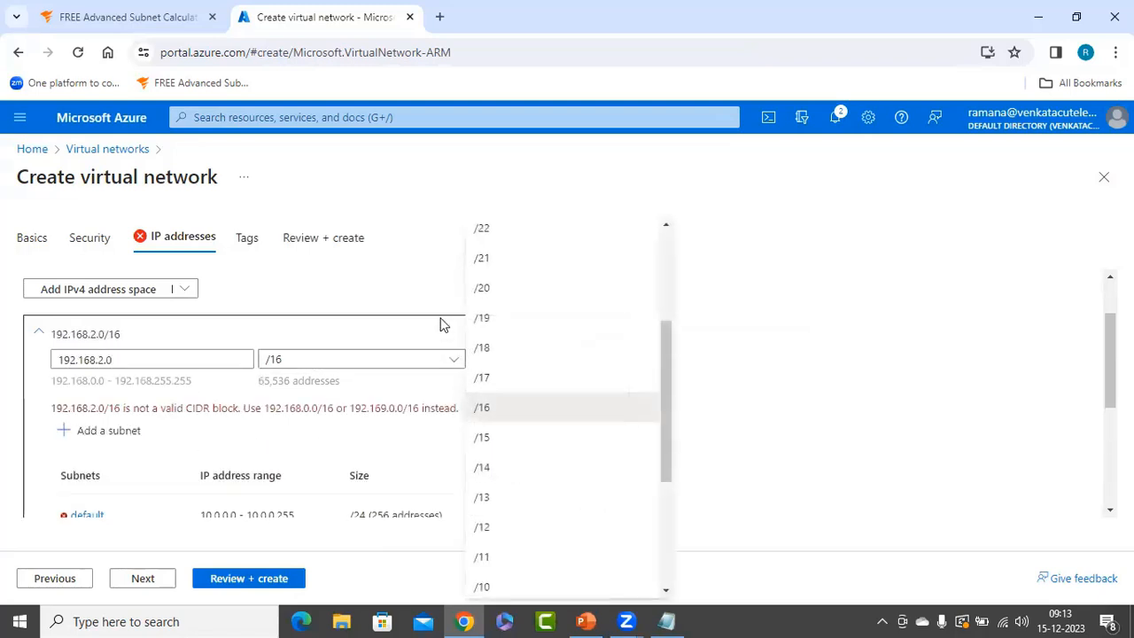
scroll(550, 257, "up", 3)
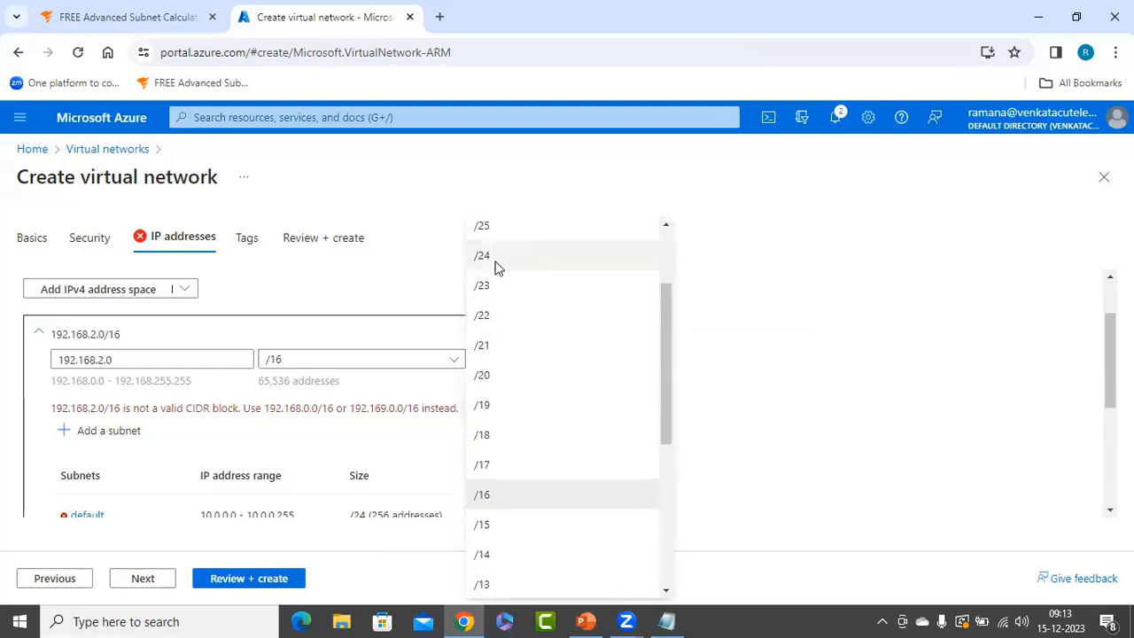
left_click(496, 263)
Step: Delete the default 10.0.0.0 subnet, start a new subnet, and go to the subnet calculator
scroll(732, 423, "down", 1)
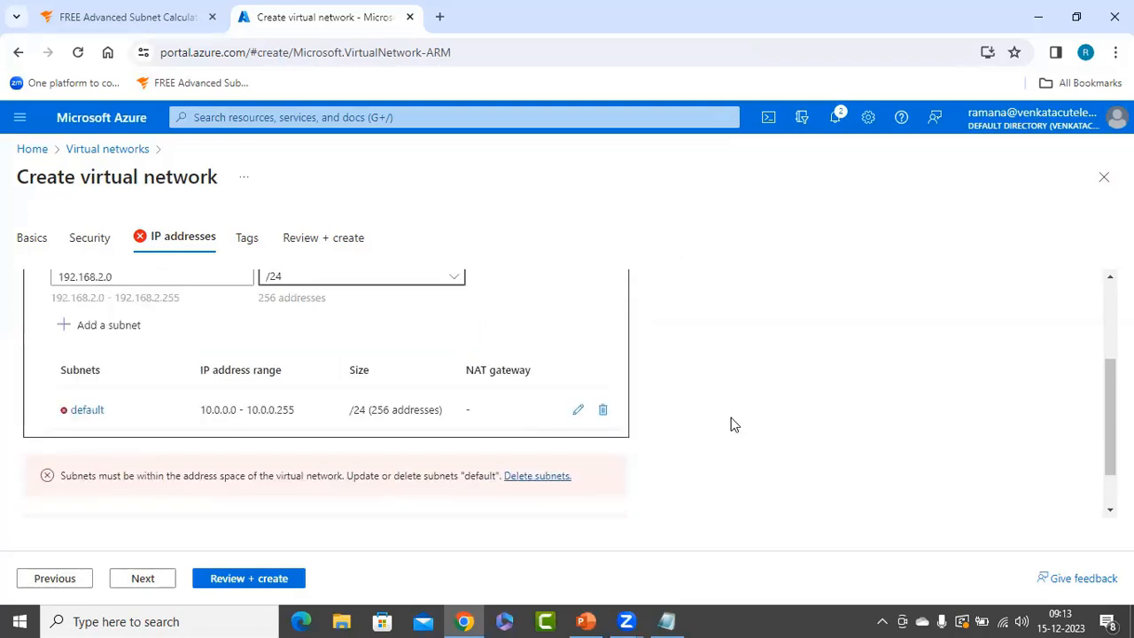
left_click(603, 412)
scroll(295, 400, "up", 3)
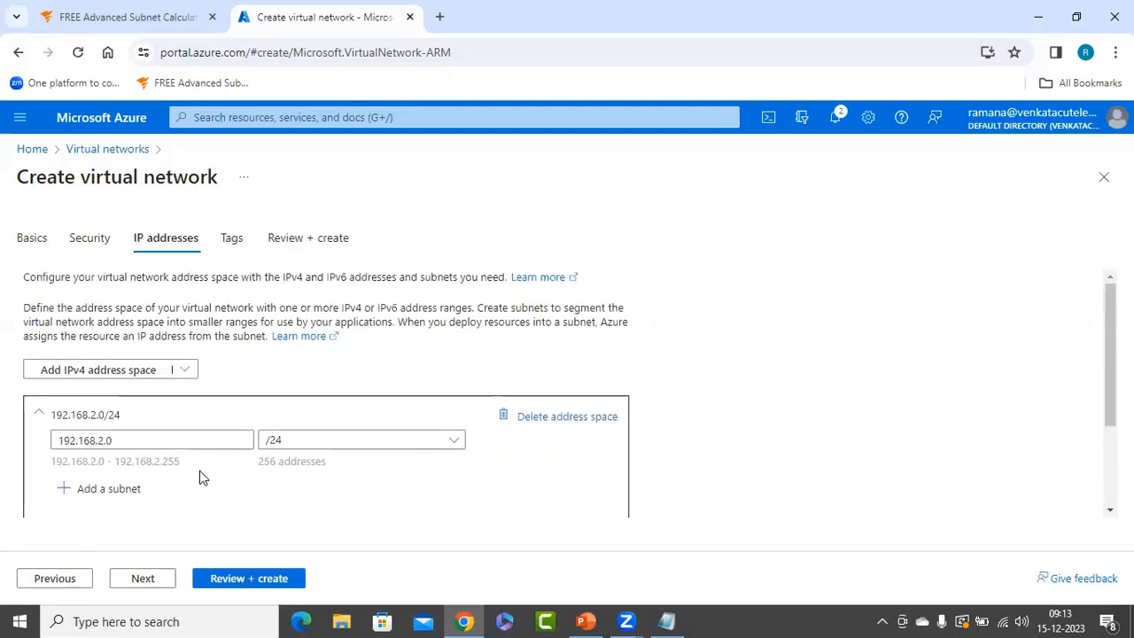
scroll(200, 477, "down", 1)
left_click(120, 411)
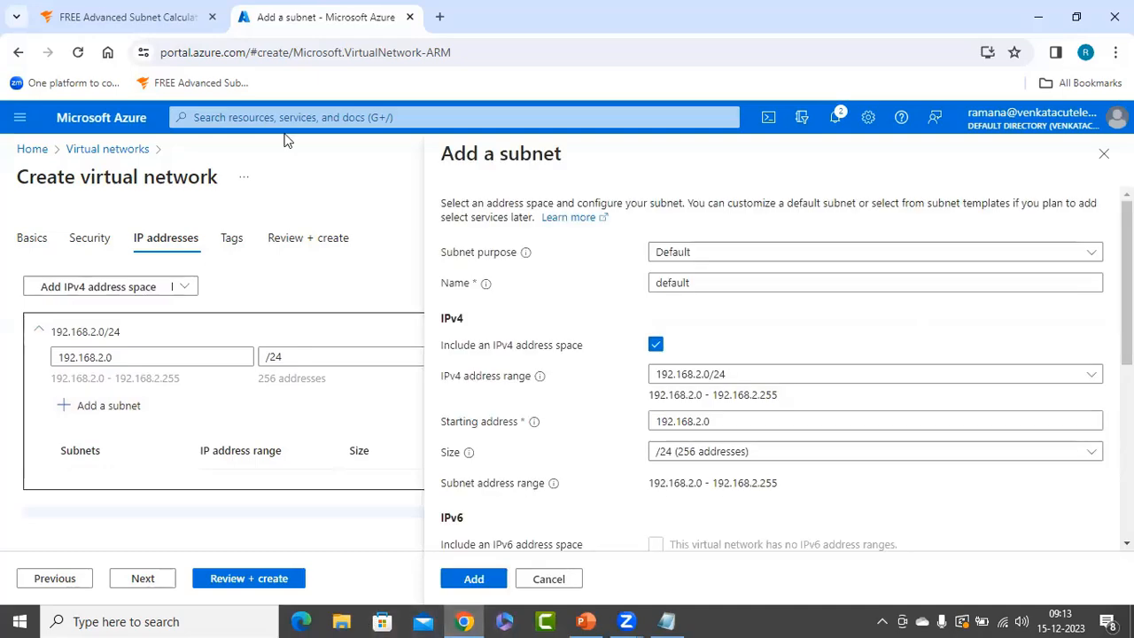
left_click(124, 17)
scroll(425, 306, "up", 3)
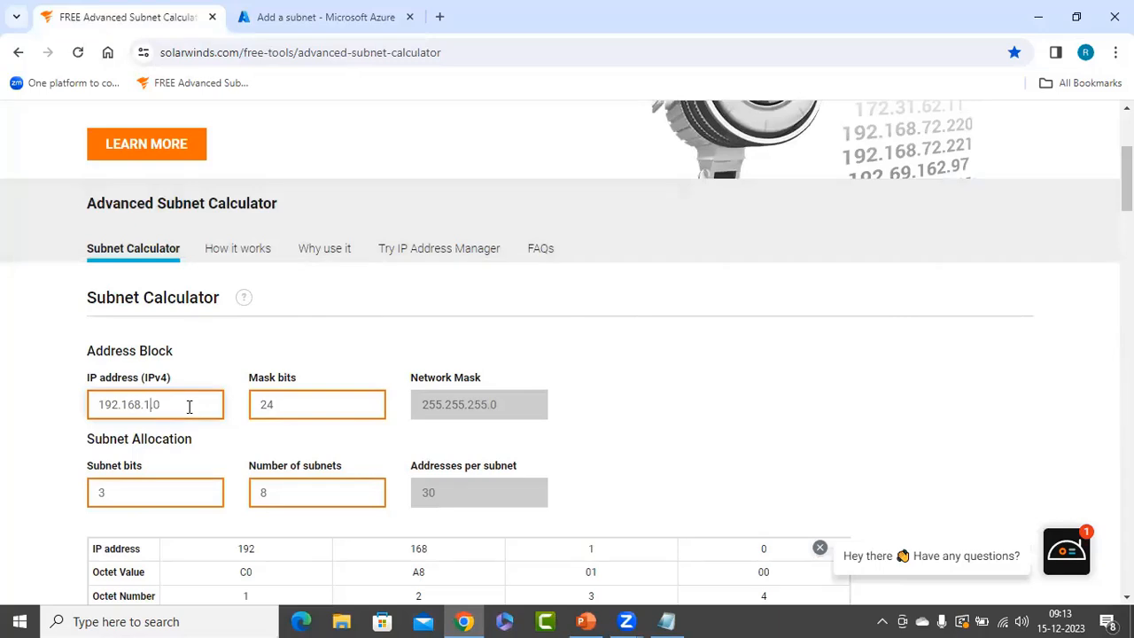
Step: Split 192.168.2.0/24 into /27 subnets in the calculator and select 192.168.2.0/27
key("Tab")
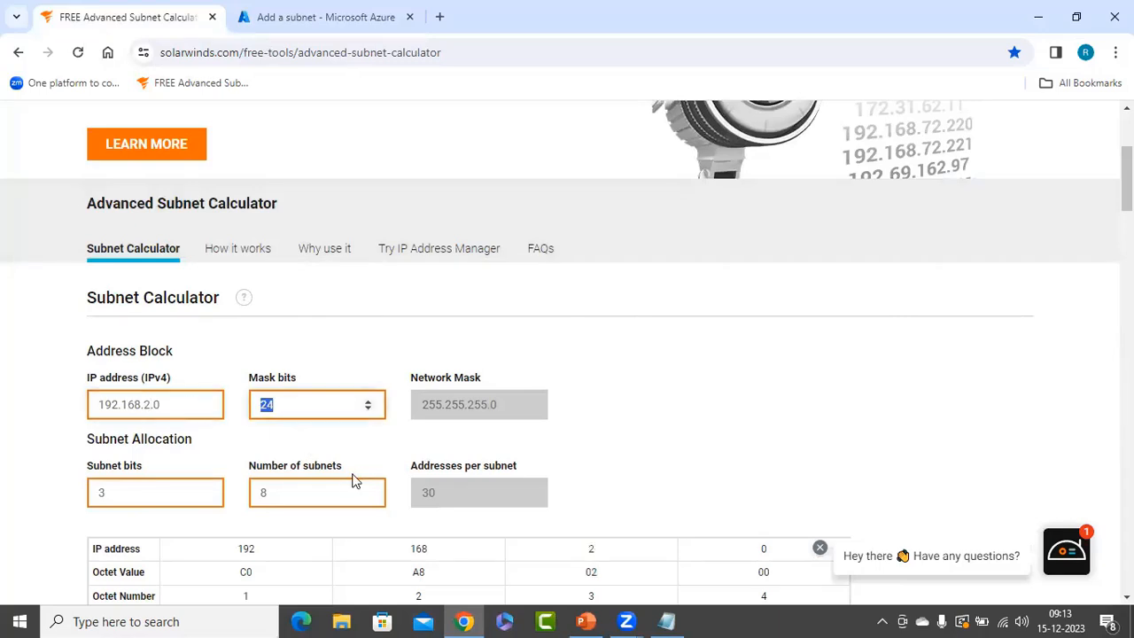
scroll(351, 479, "down", 1)
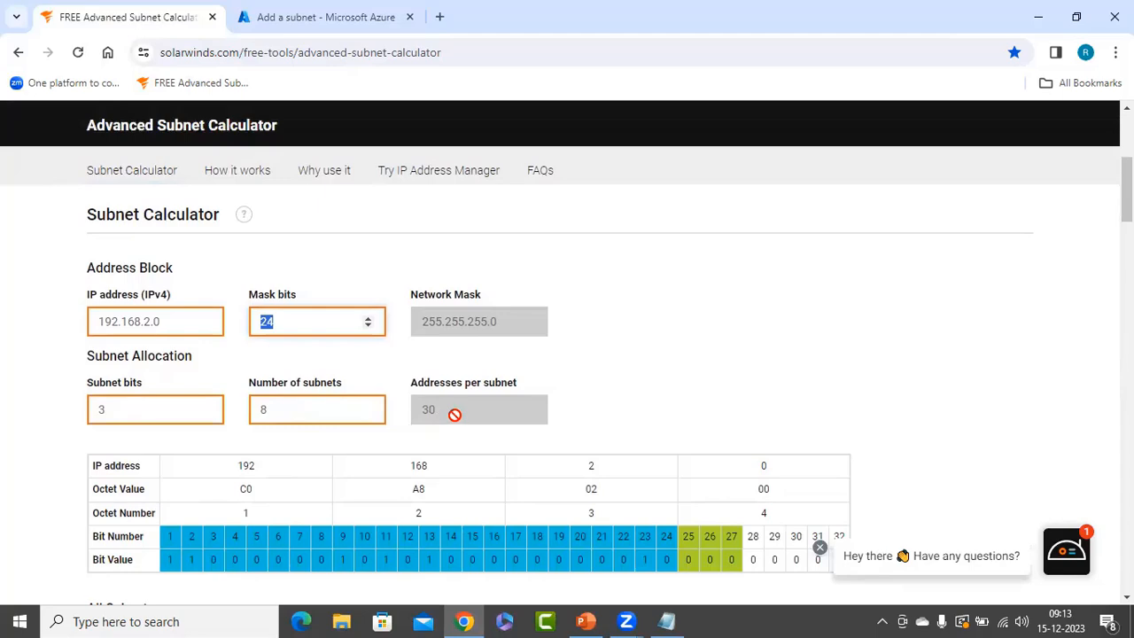
scroll(455, 415, "down", 4)
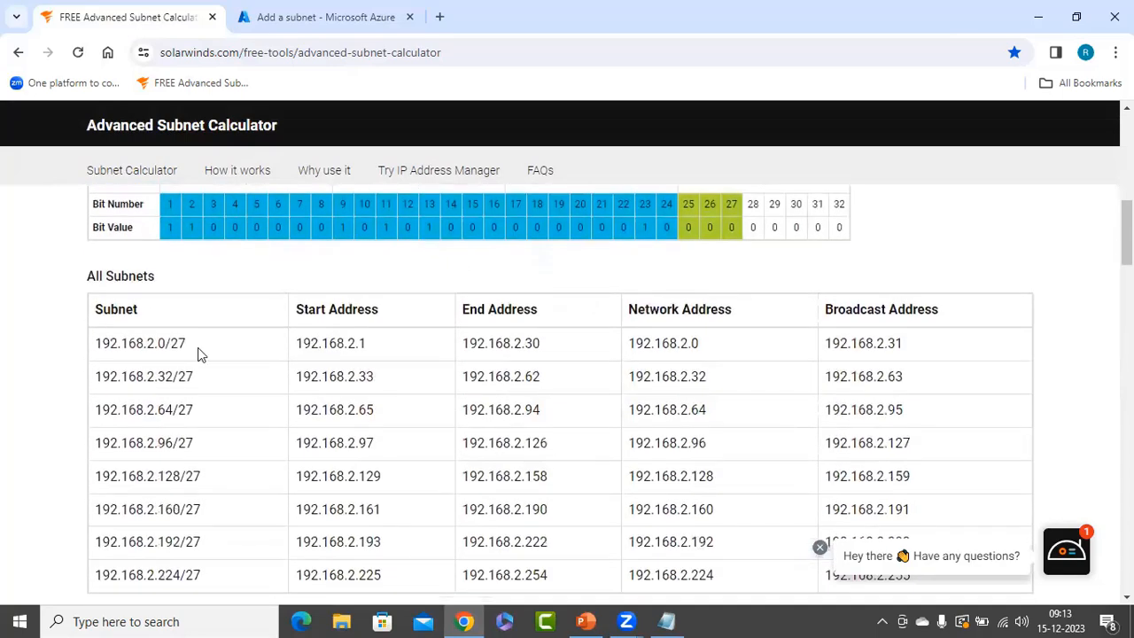
left_click_drag(188, 351, 101, 348)
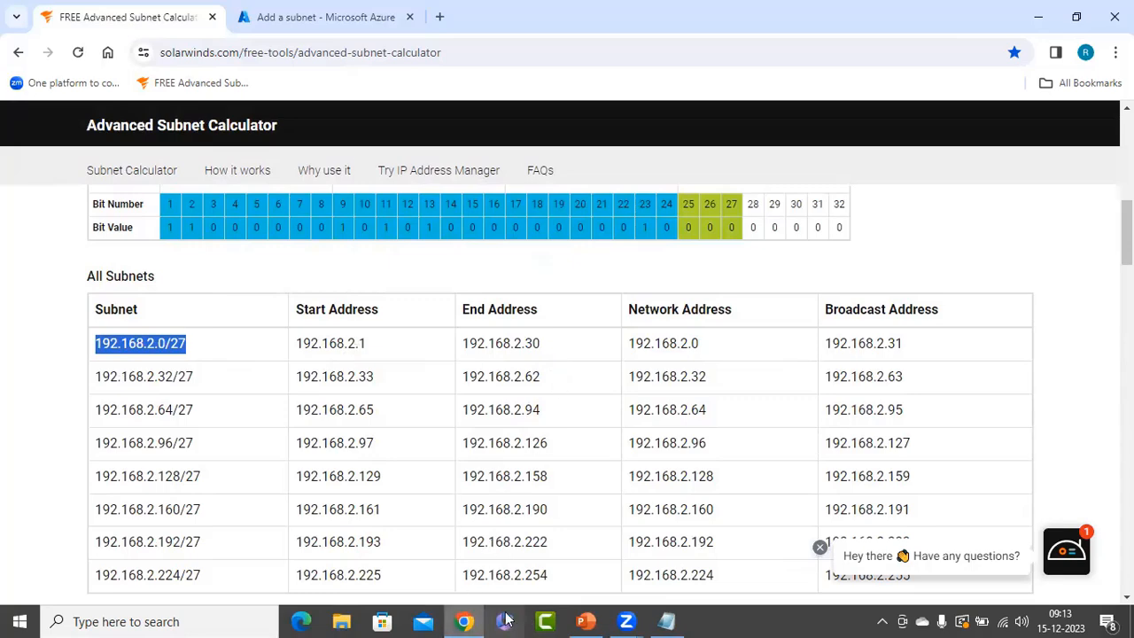
left_click(301, 25)
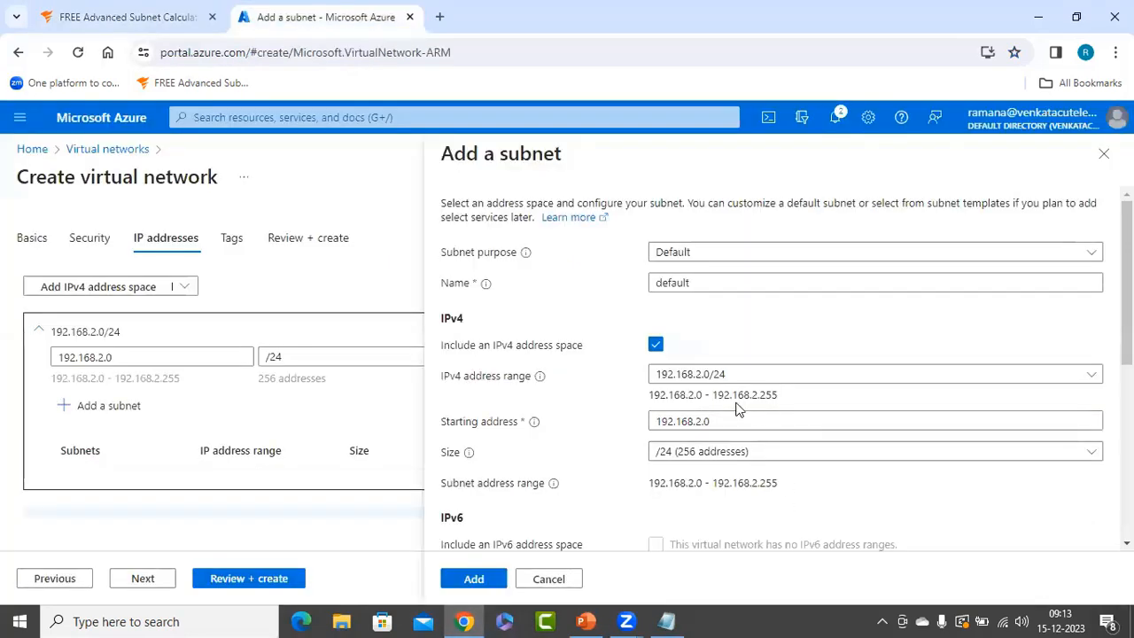
Step: Add a /27 subnet of 32 addresses starting at 192.168.2.0
left_click(754, 454)
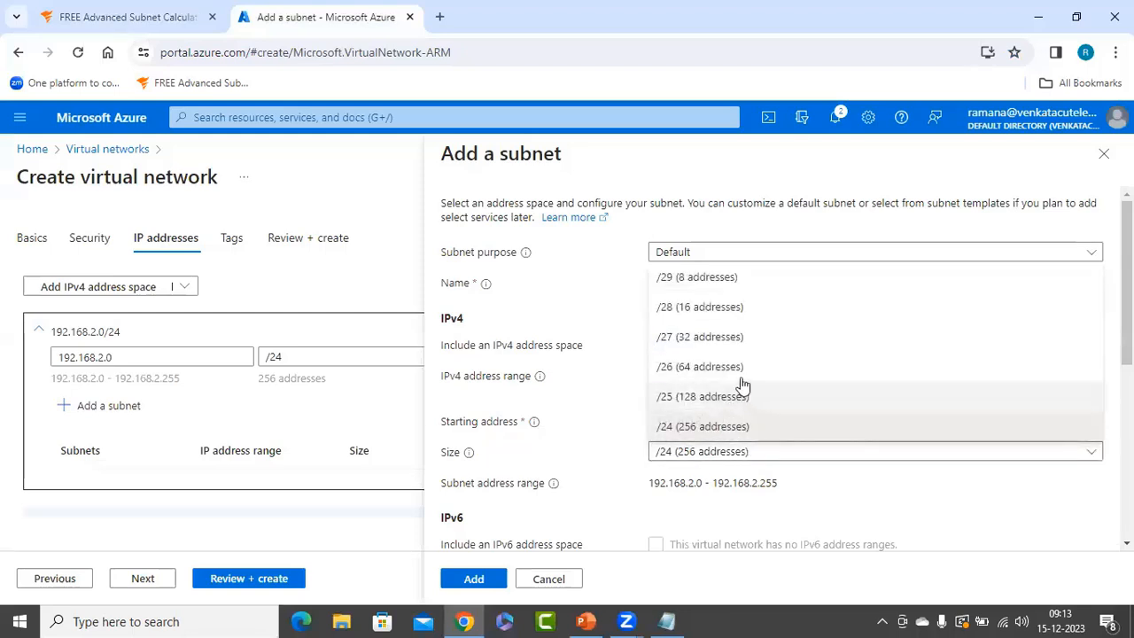
left_click(725, 344)
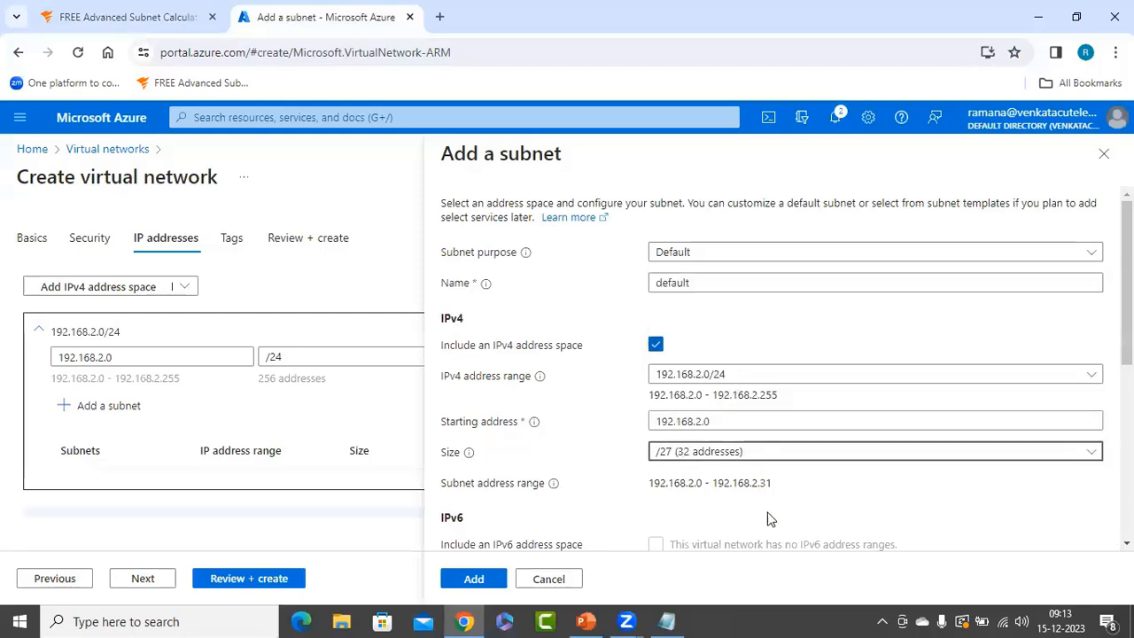
left_click(739, 423)
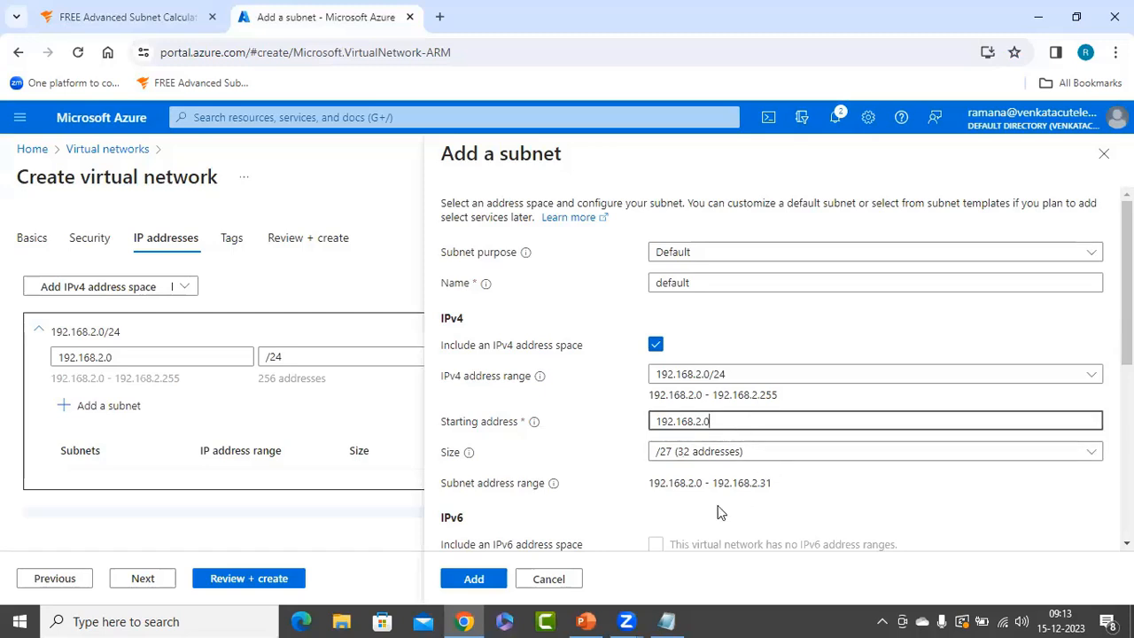
scroll(720, 512, "down", 1)
left_click(473, 580)
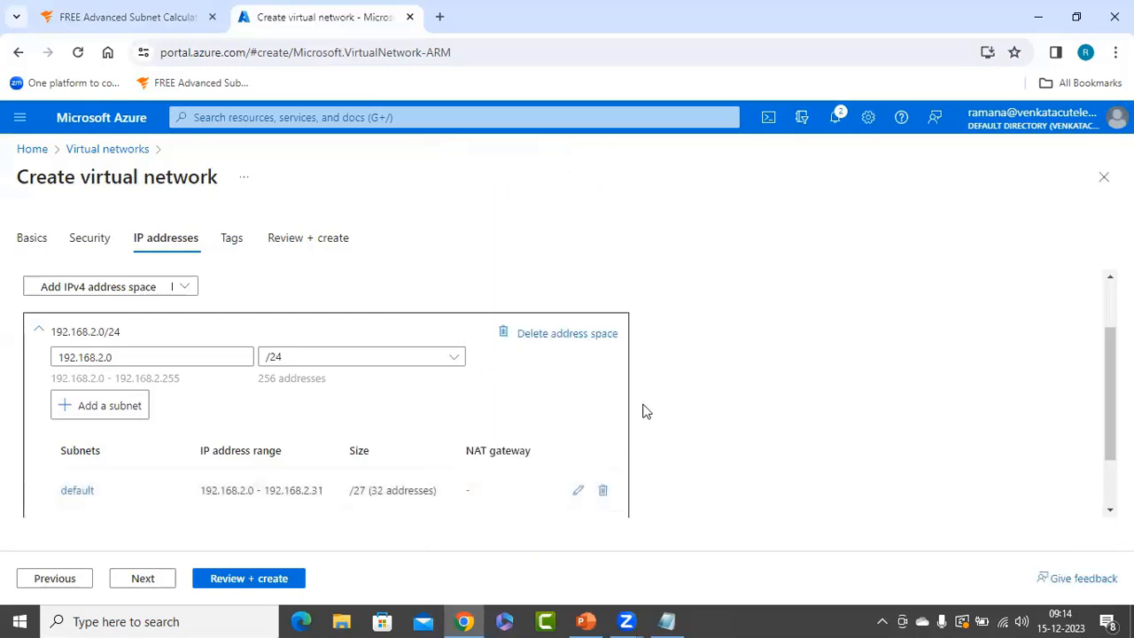
Step: Rename the default subnet to sn-dev-webservers and save it
left_click(577, 492)
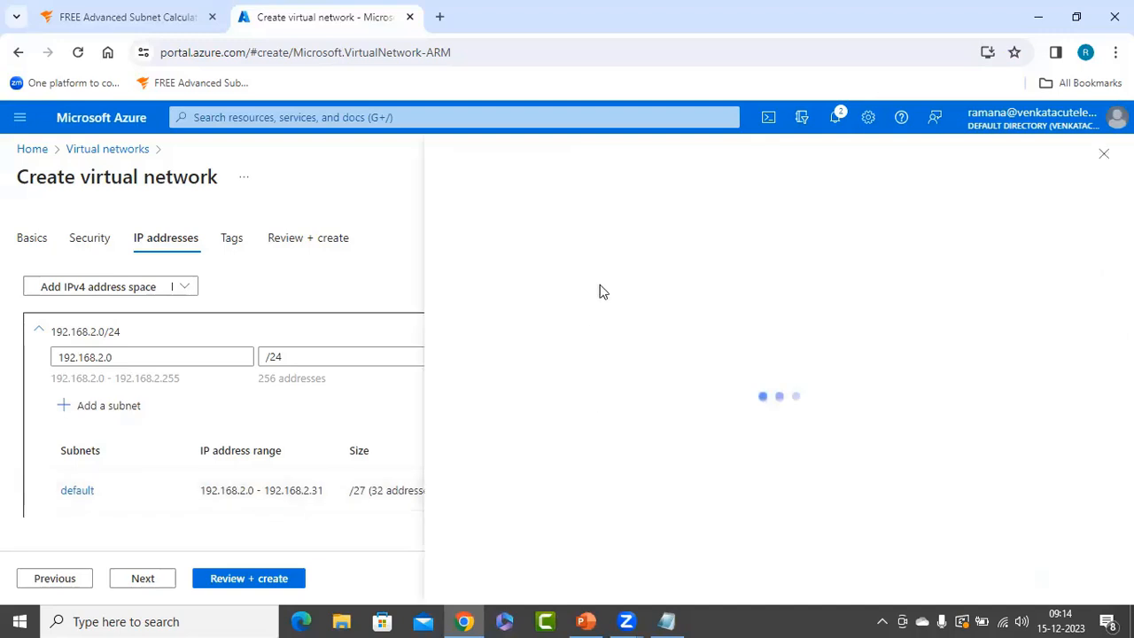
left_click(670, 280)
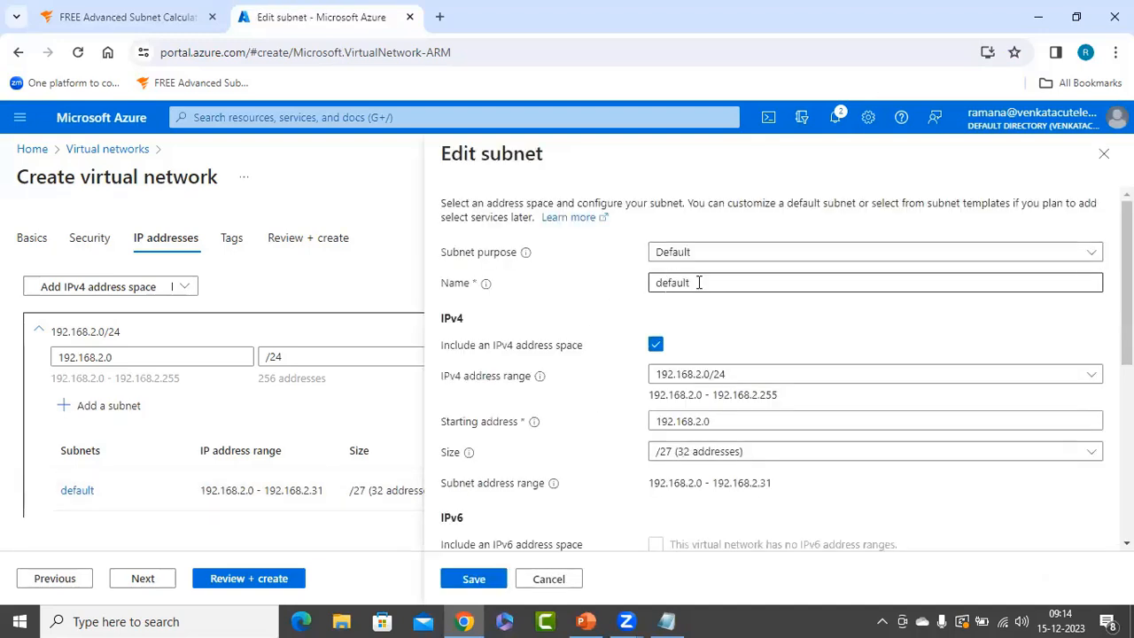
key("ctrl+a")
type("de")
key("BackSpace")
key("BackSpace")
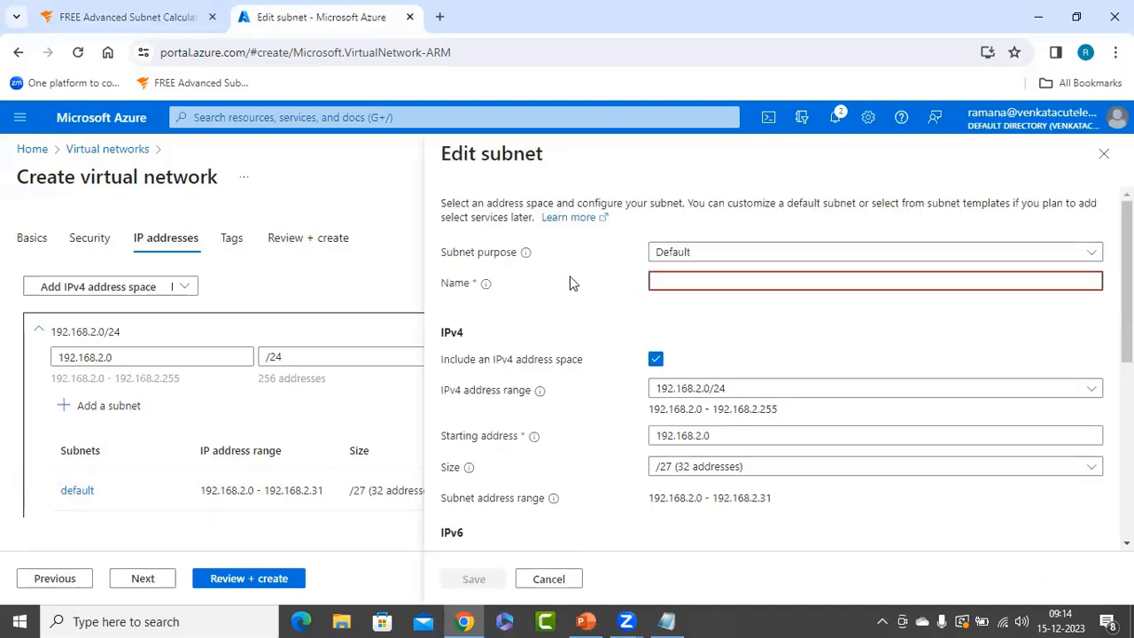
type("sn-de")
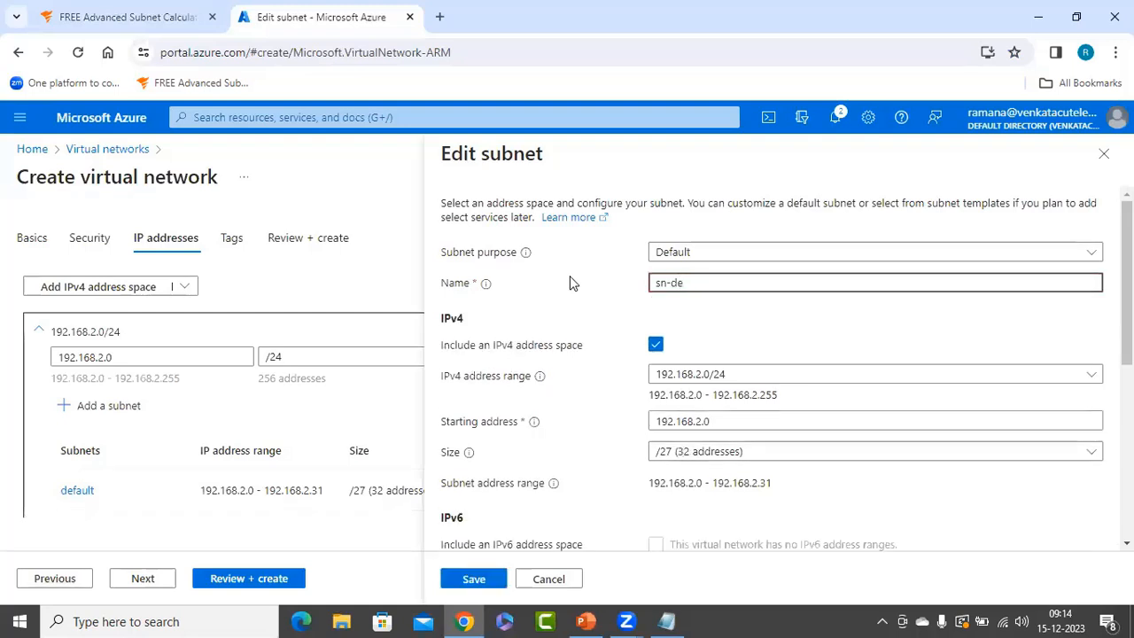
type("v")
type("-wb")
type("bservers")
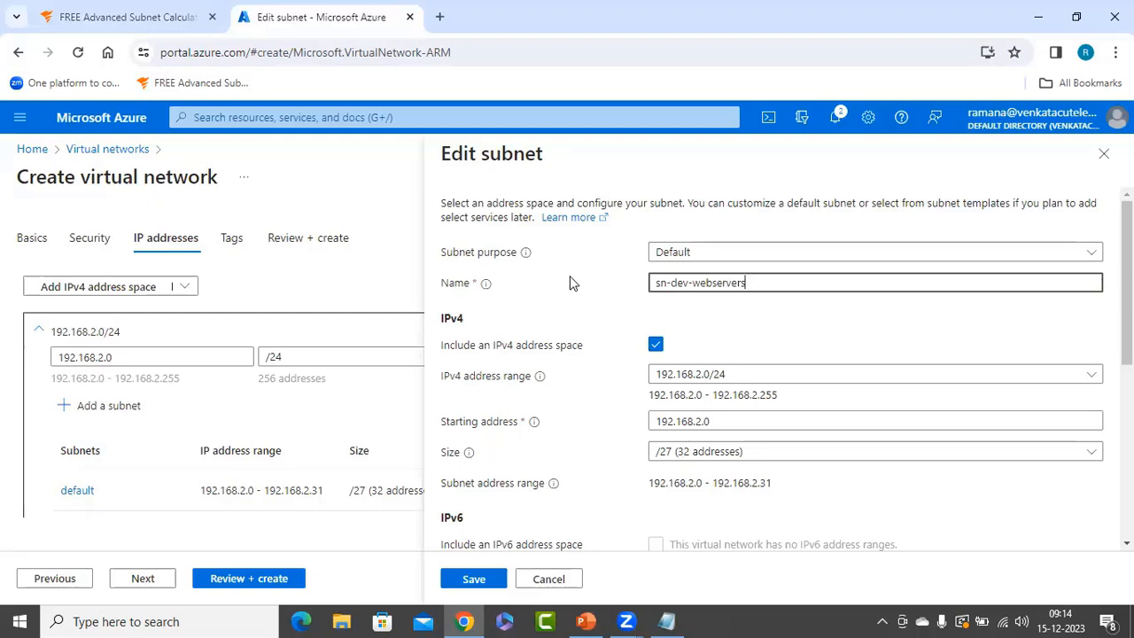
left_click(475, 581)
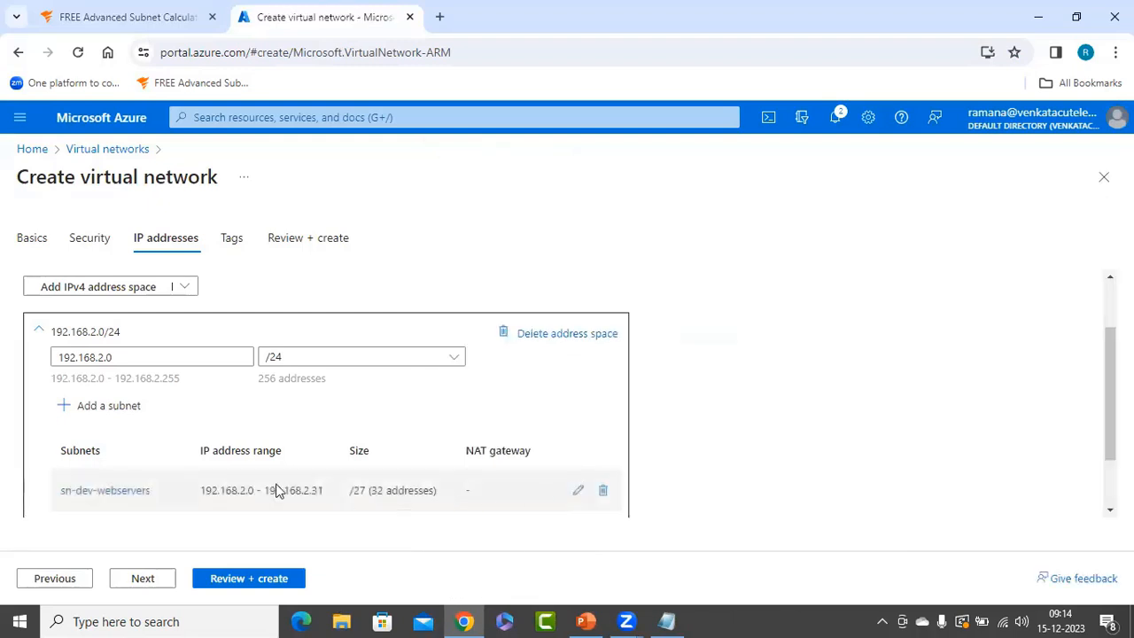
scroll(121, 417, "down", 1)
left_click(115, 328)
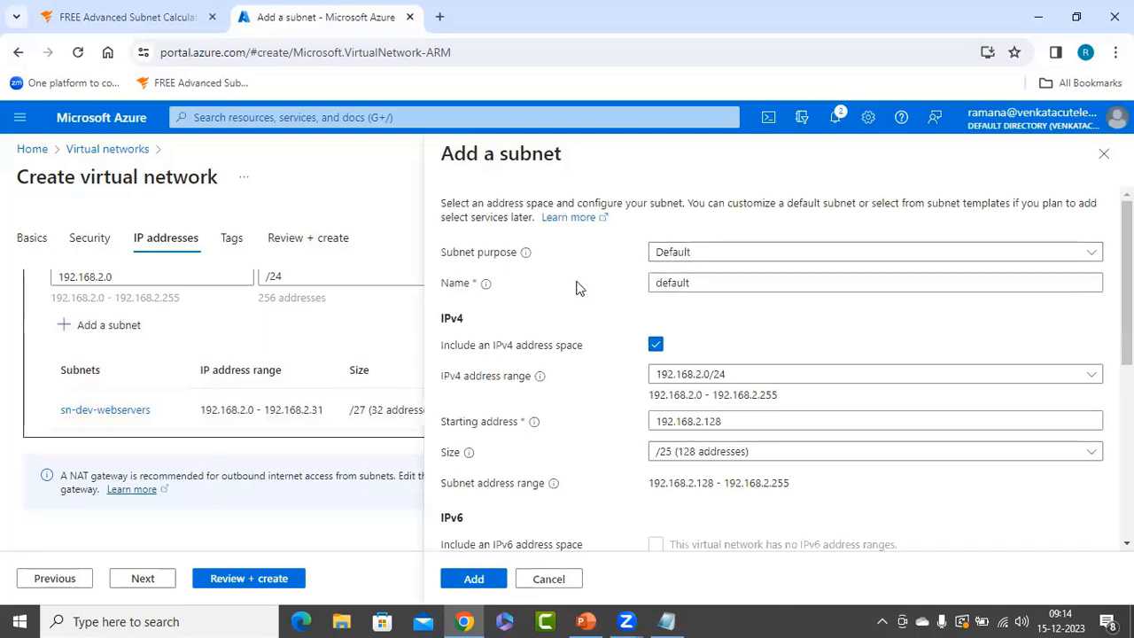
Step: Add subnet sn-dev-appservers as a /27 starting at 192.168.2.32, verified against the calculator
left_click_drag(767, 287, 644, 284)
type("sn-")
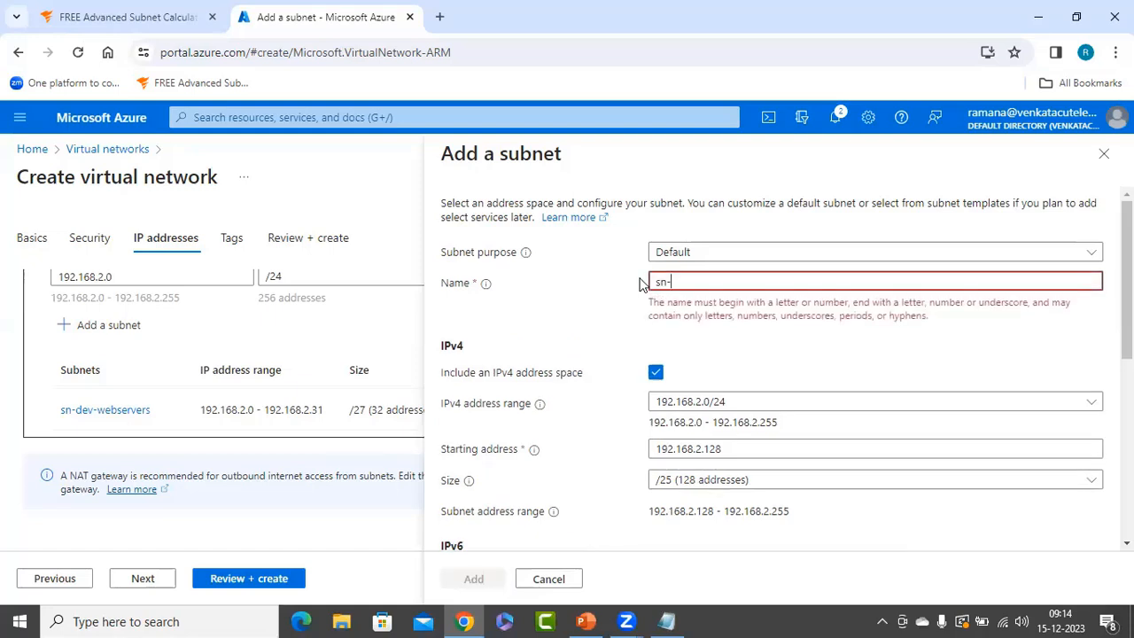
type("dev-appservers")
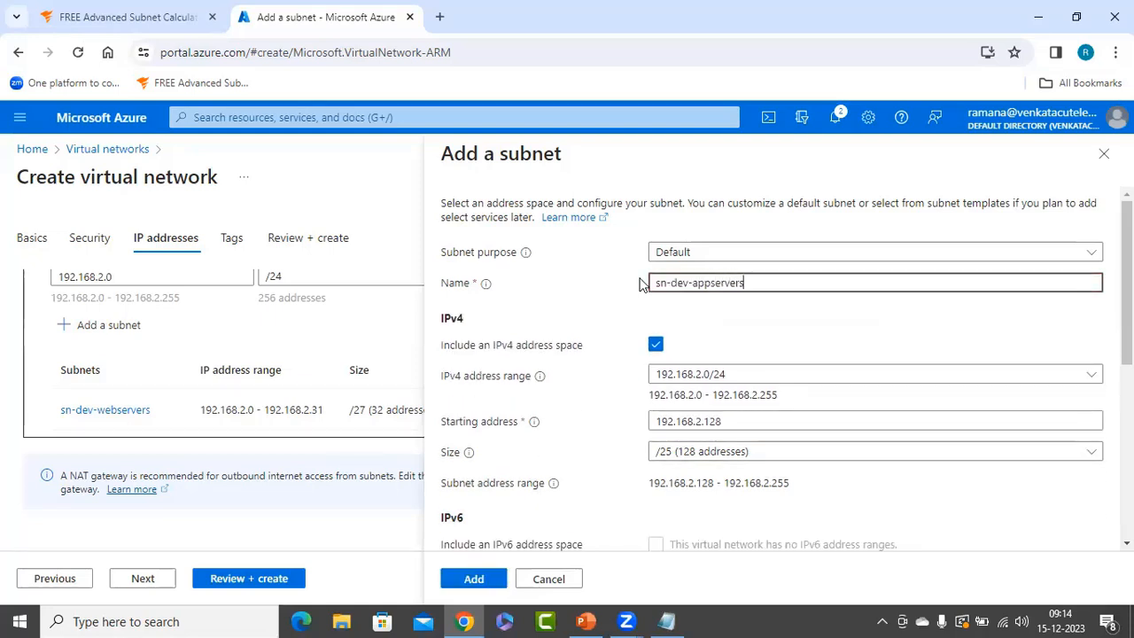
left_click(728, 452)
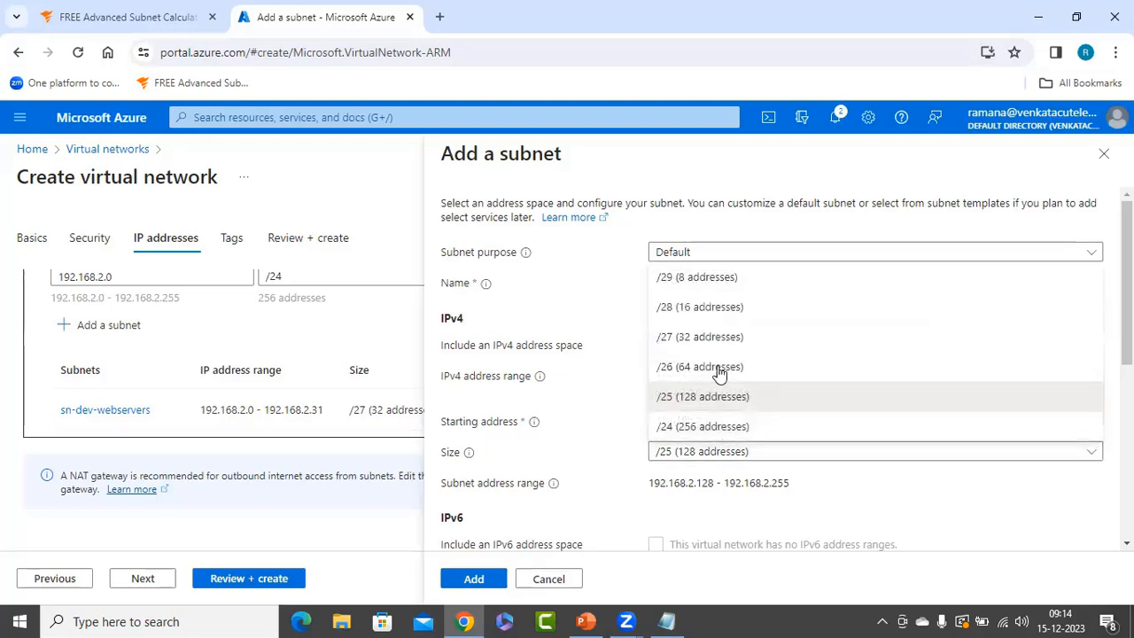
left_click(717, 338)
left_click(727, 422)
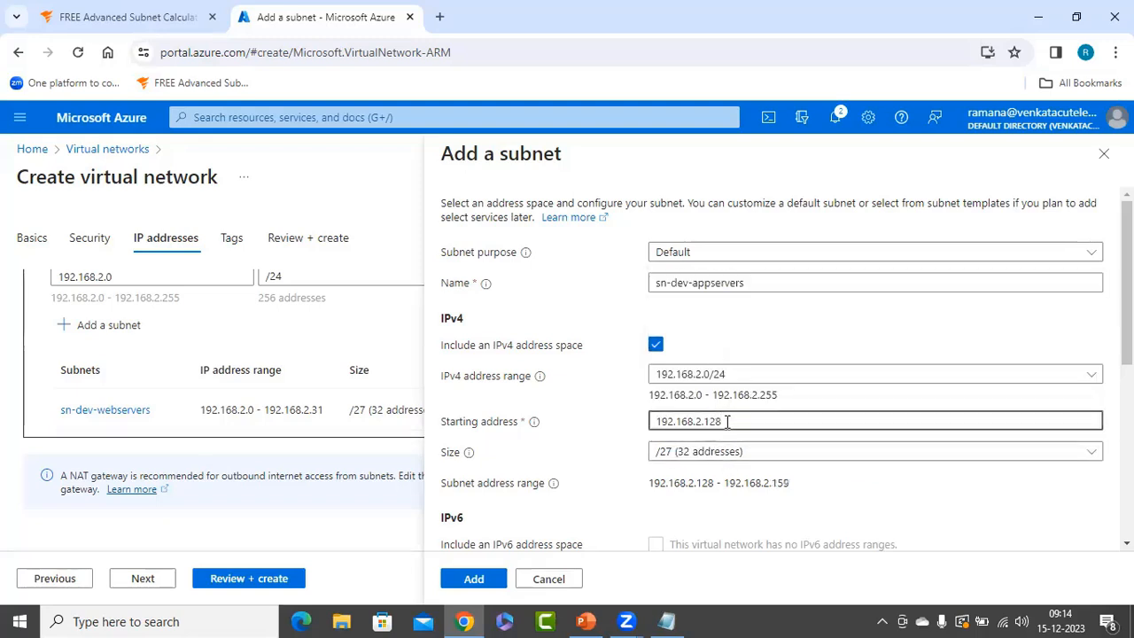
key("BackSpace")
key("BackSpace")
key("BackSpace")
type("32")
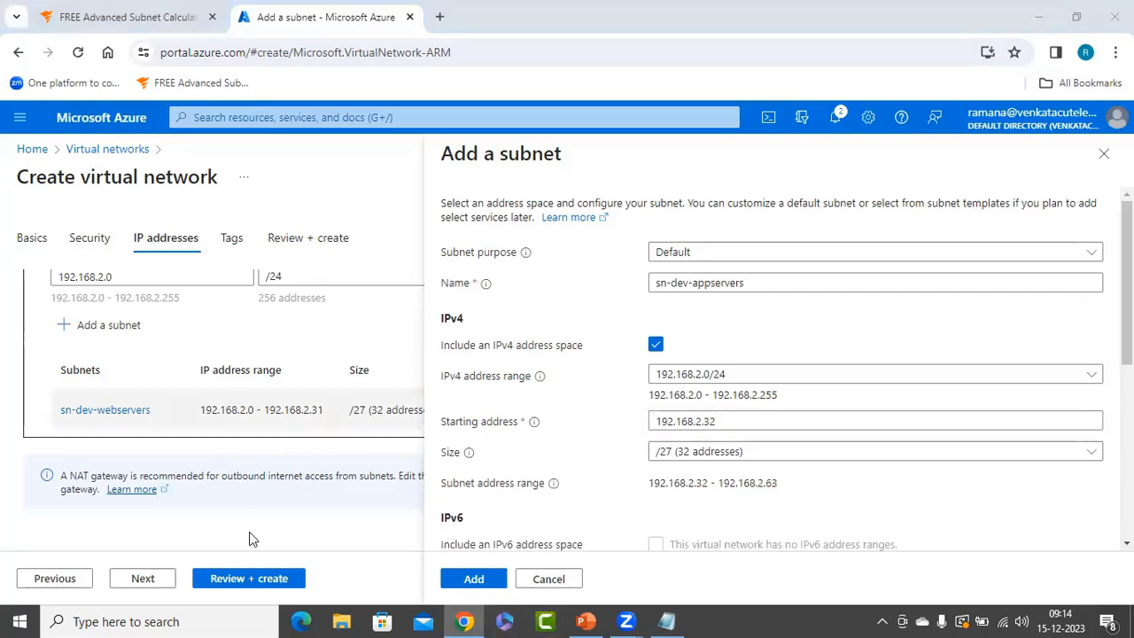
left_click(177, 19)
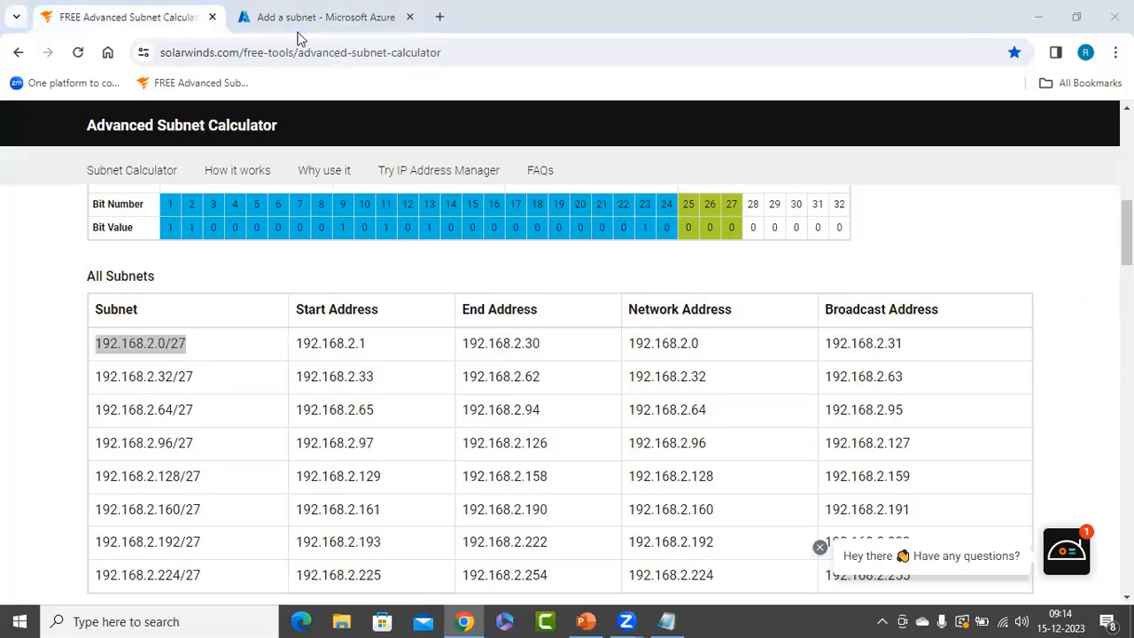
left_click(348, 19)
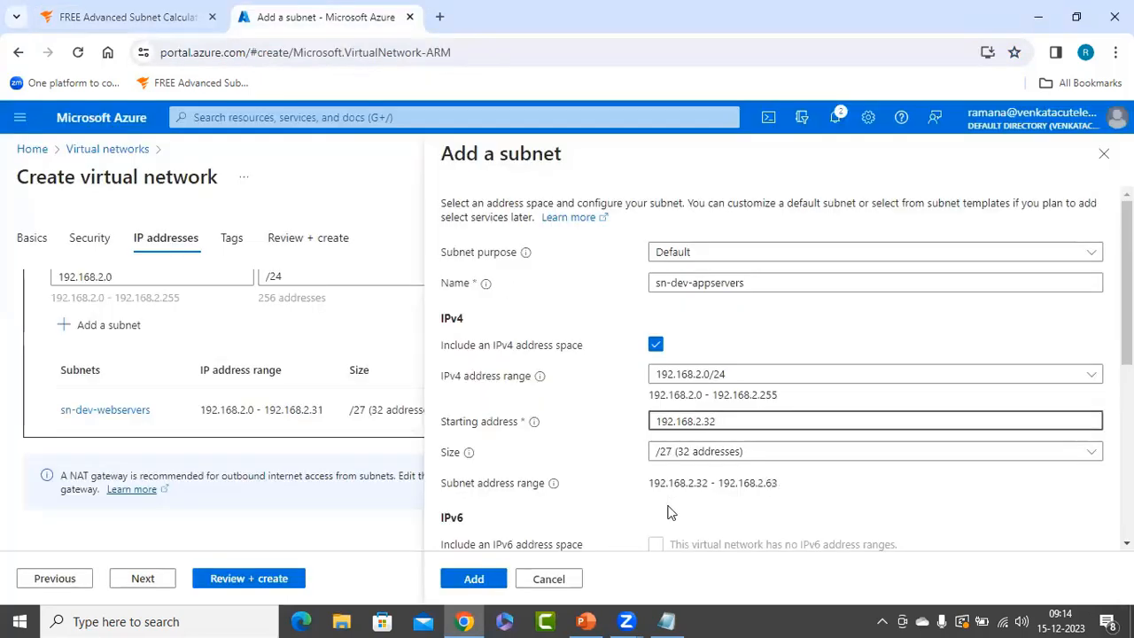
left_click(473, 578)
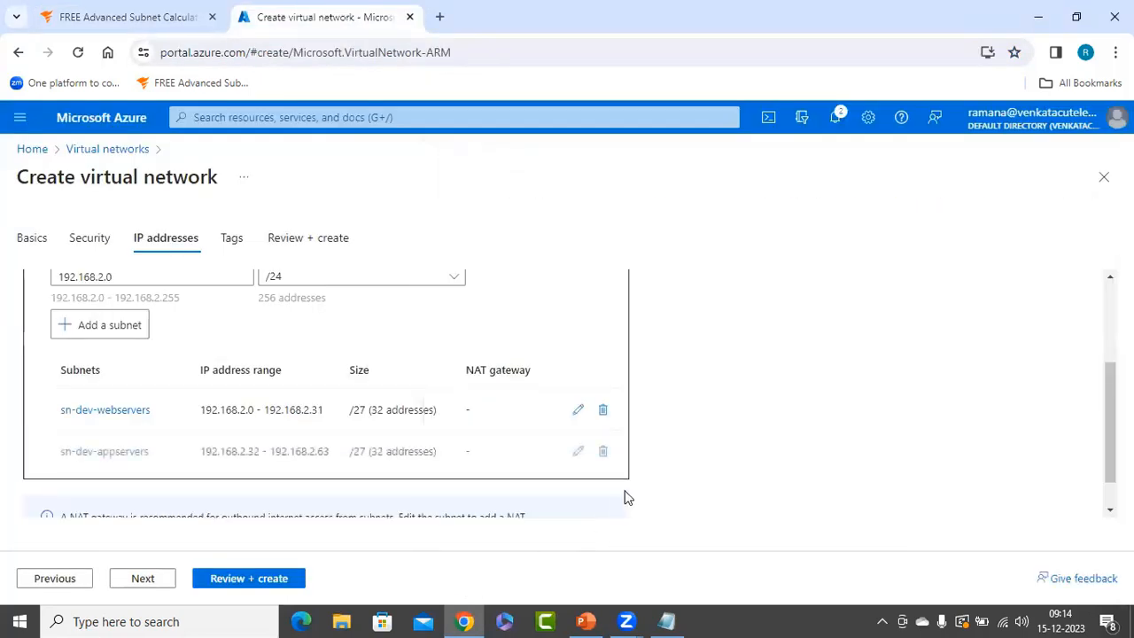
Step: Review and create vnet-dev, open the deployed network, then return to the portal Home
left_click(275, 583)
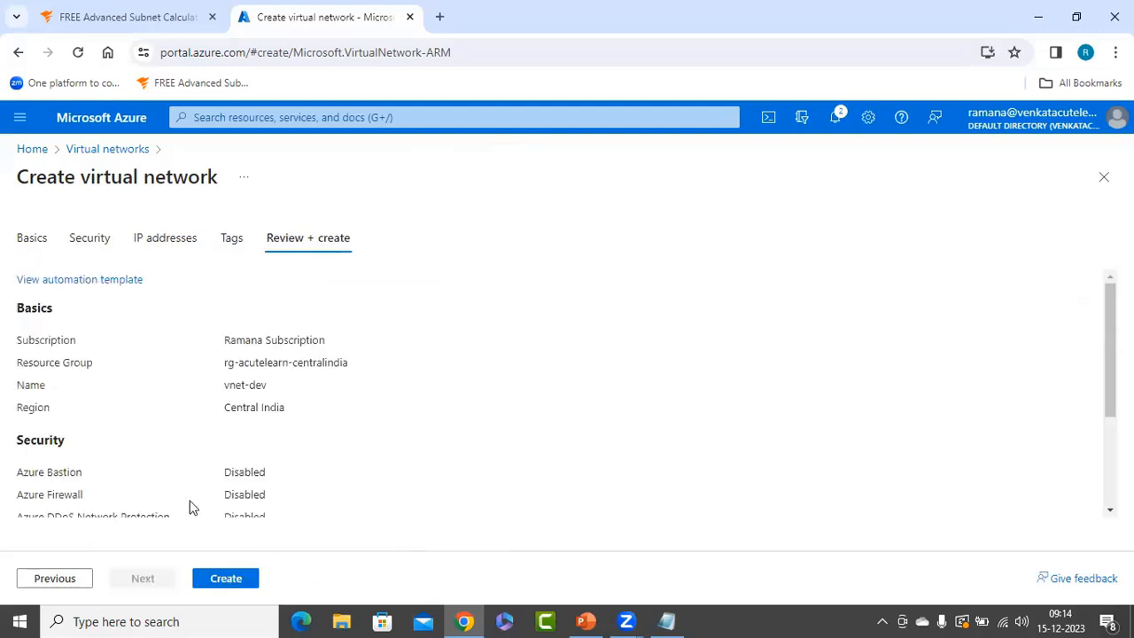
left_click(239, 579)
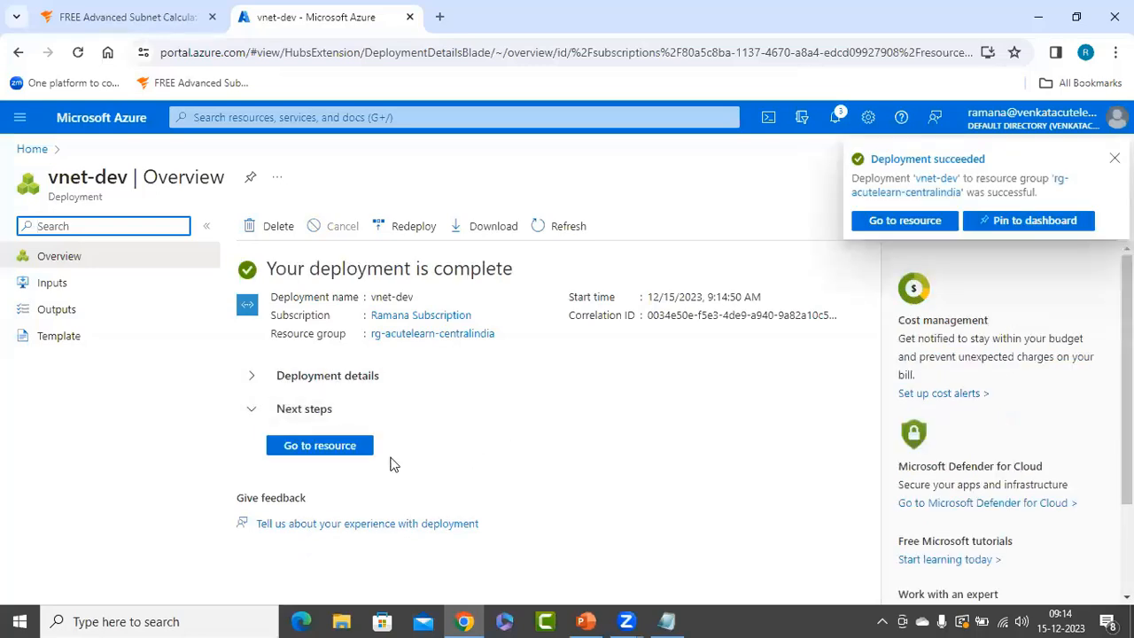
left_click(304, 454)
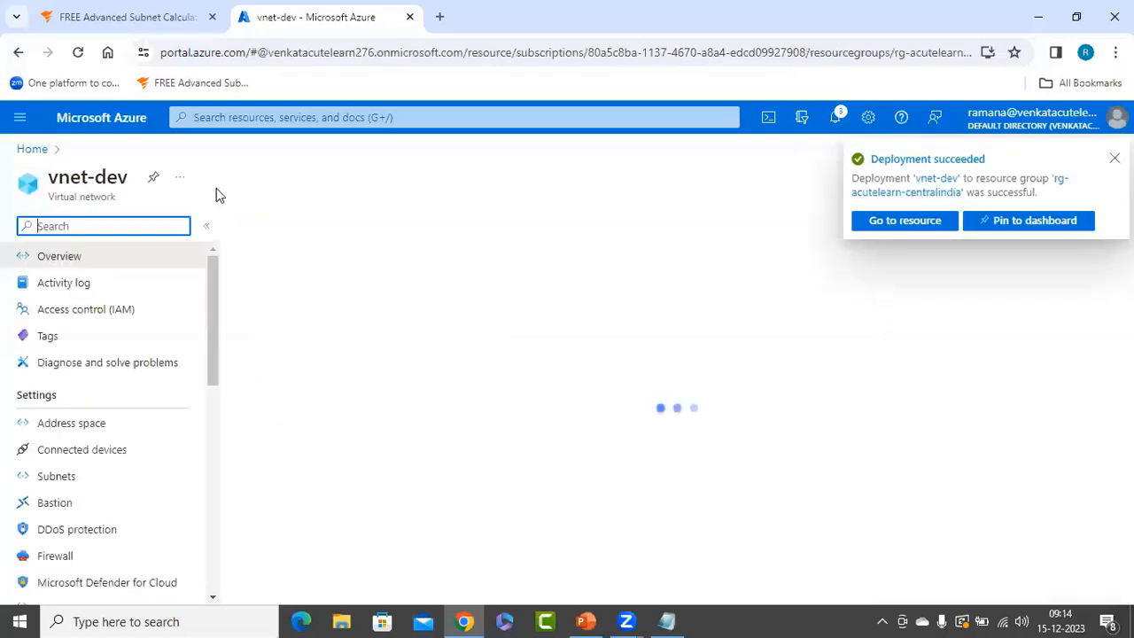
left_click(30, 148)
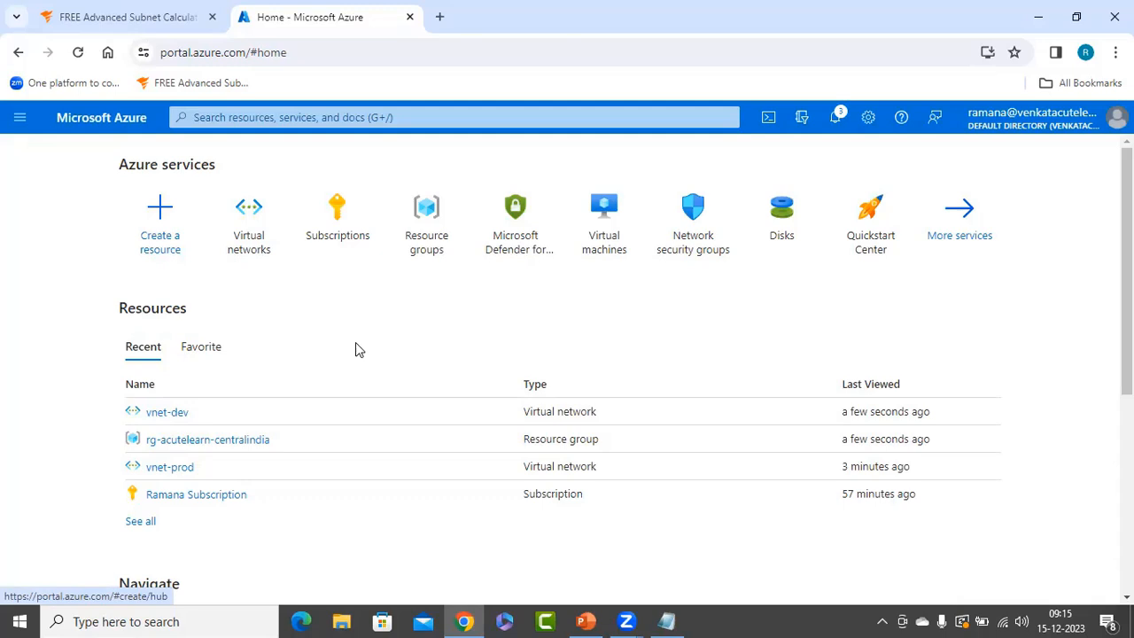
Step: Start another virtual network under a new resource group rg-westindia
left_click(254, 264)
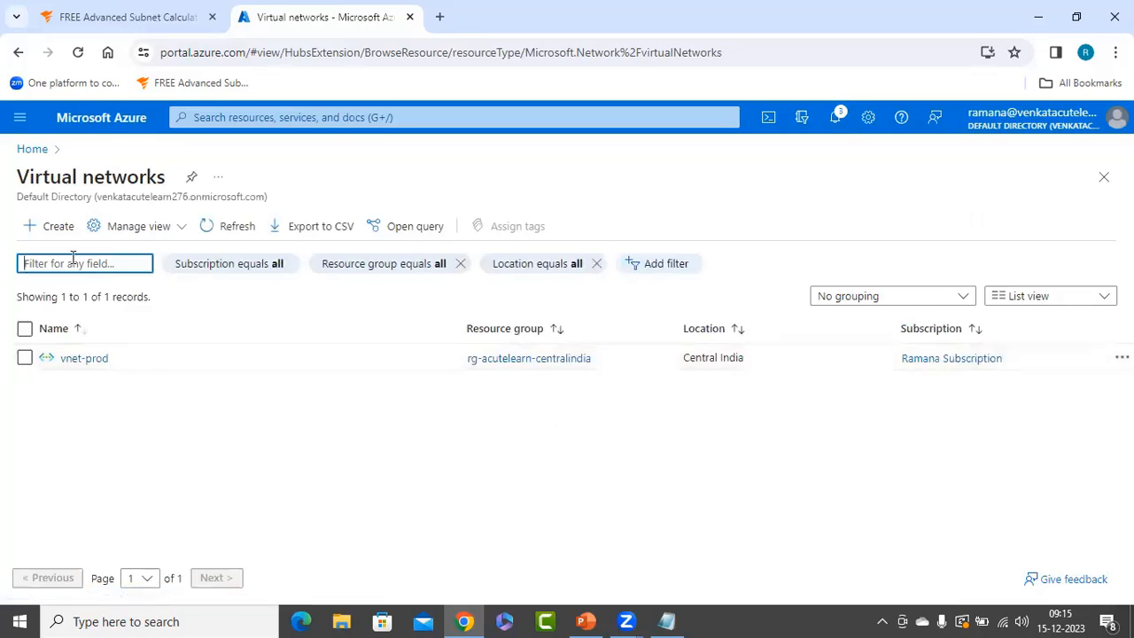
left_click(54, 227)
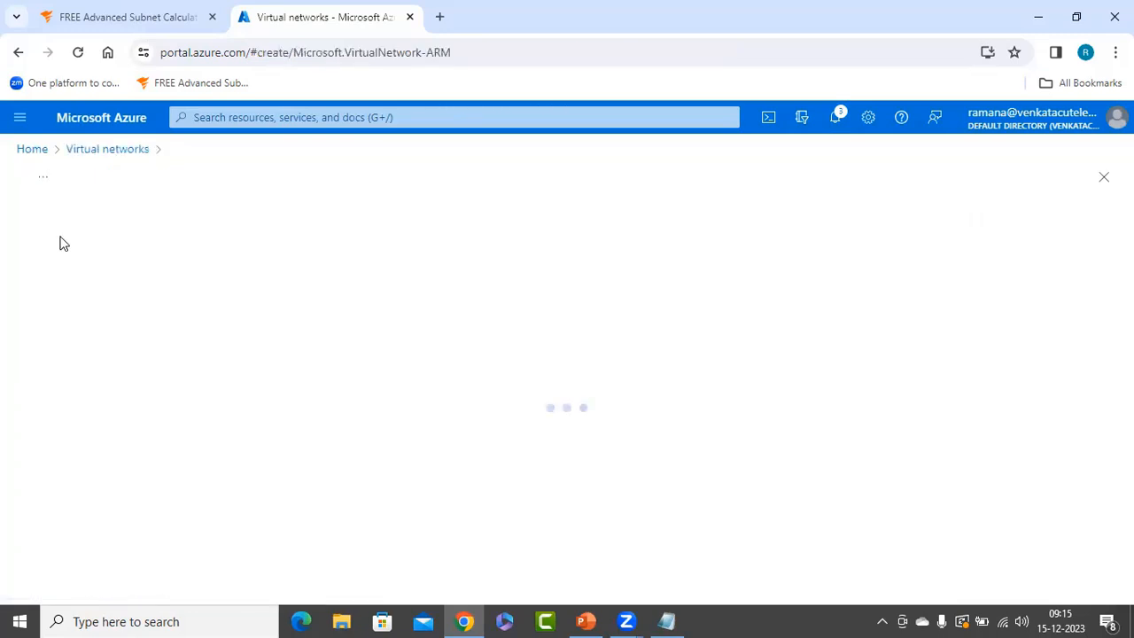
scroll(420, 432, "down", 1)
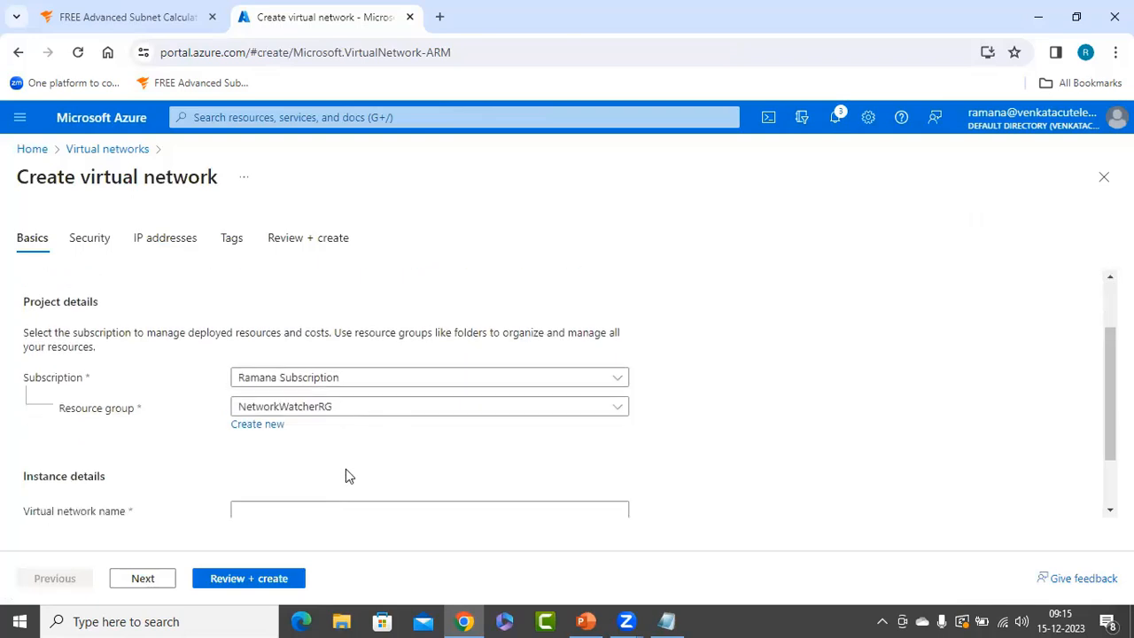
left_click(252, 424)
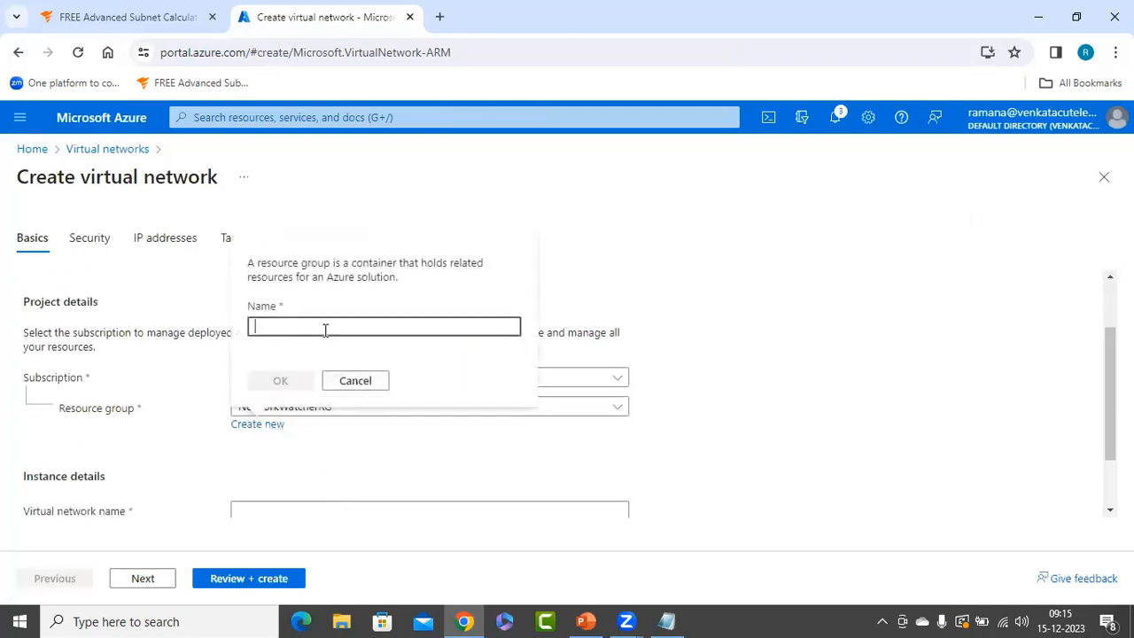
type("rg-westindia")
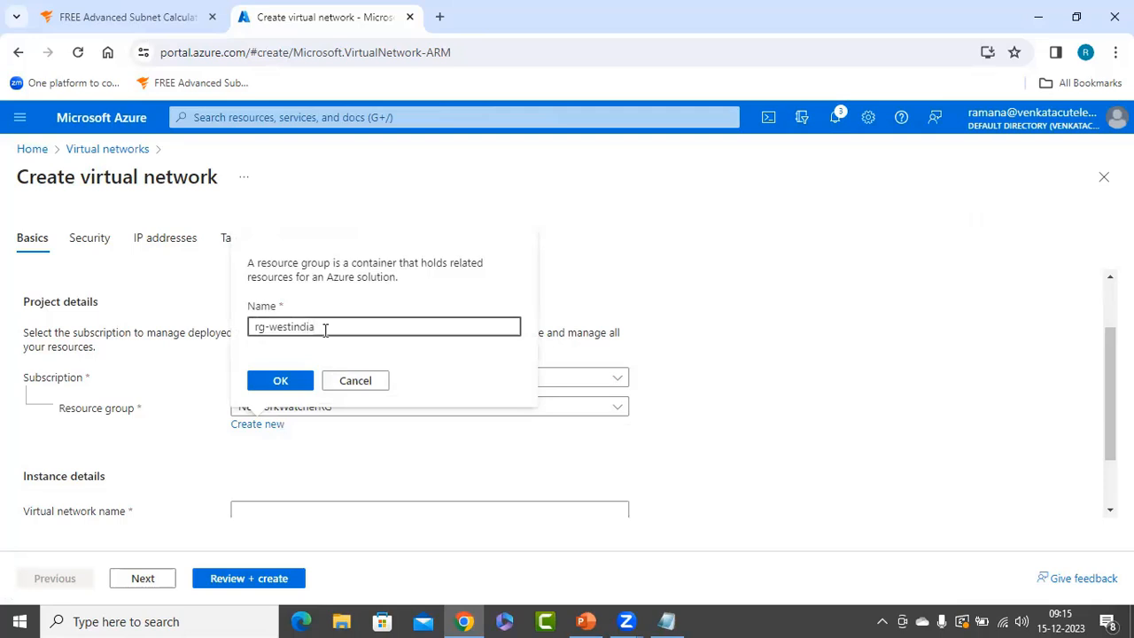
left_click(287, 388)
Step: Name the network vnet-wi, set region West India, and continue to the next tab
scroll(256, 411, "down", 1)
left_click(263, 426)
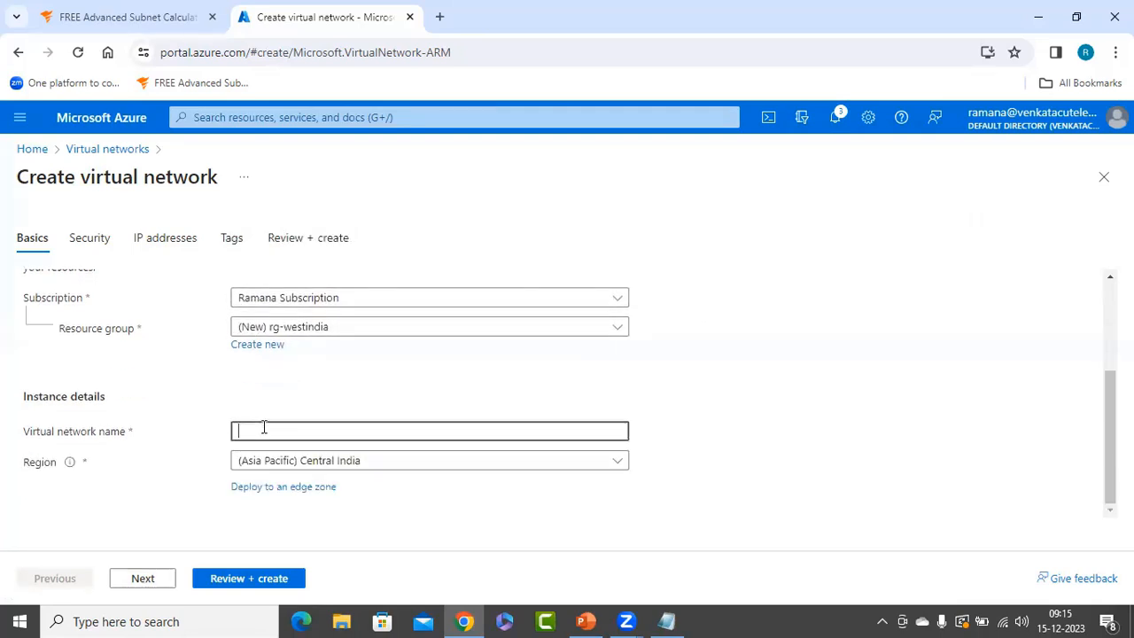
type("vnet-wi")
left_click(399, 468)
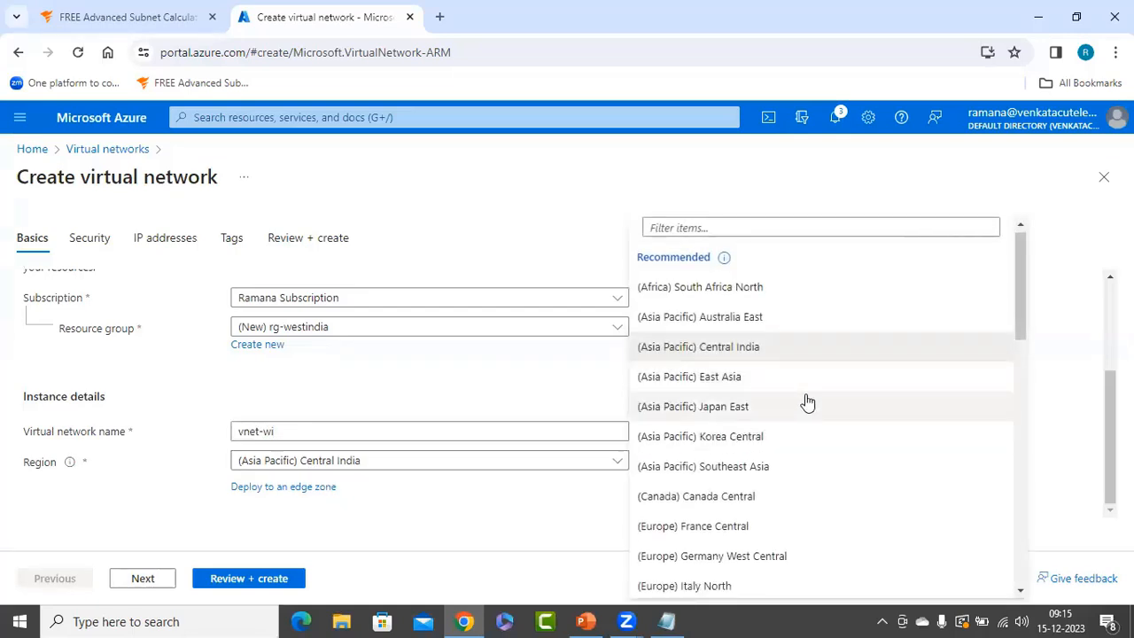
left_click(771, 227)
type("west")
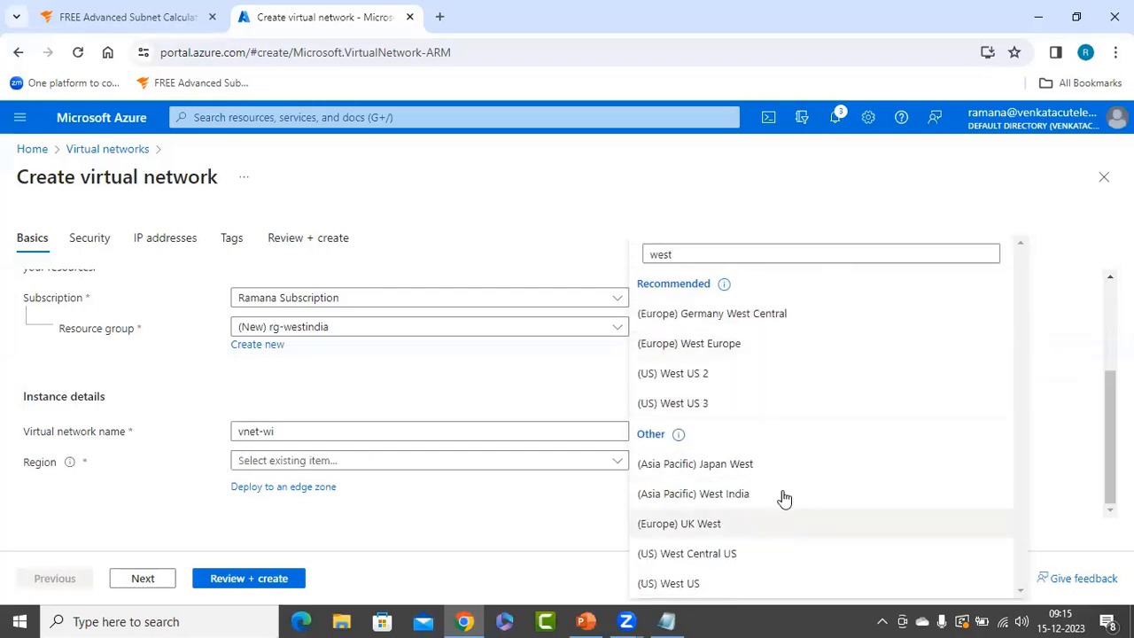
left_click(697, 498)
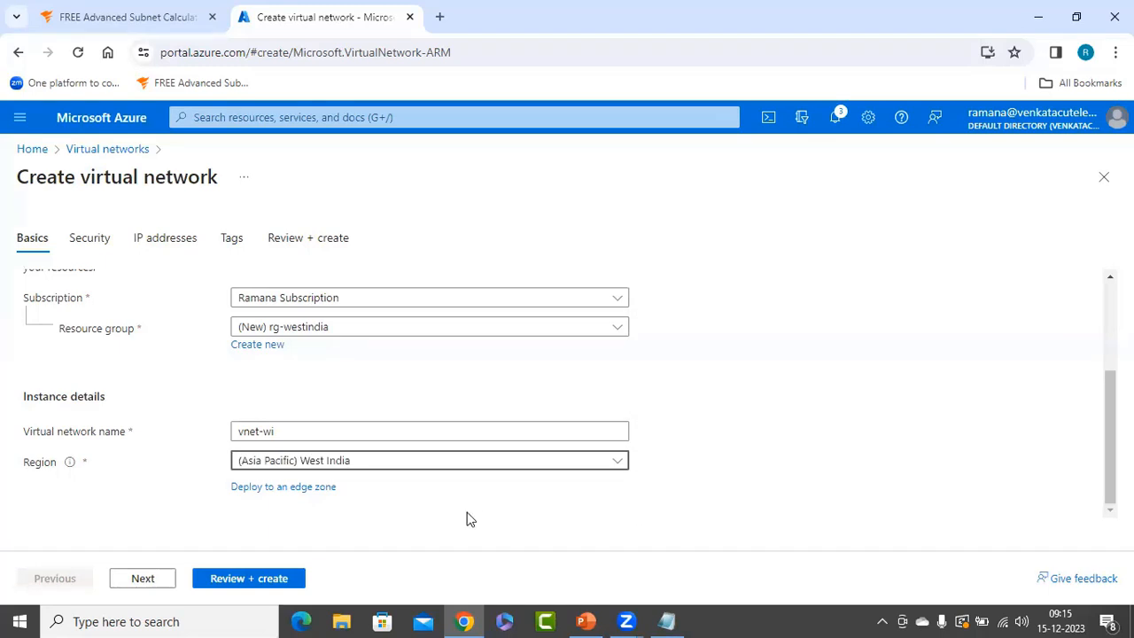
left_click(143, 578)
Step: Replace the 10.0.0.0 address space with 192.168.3.0/24
left_click(143, 579)
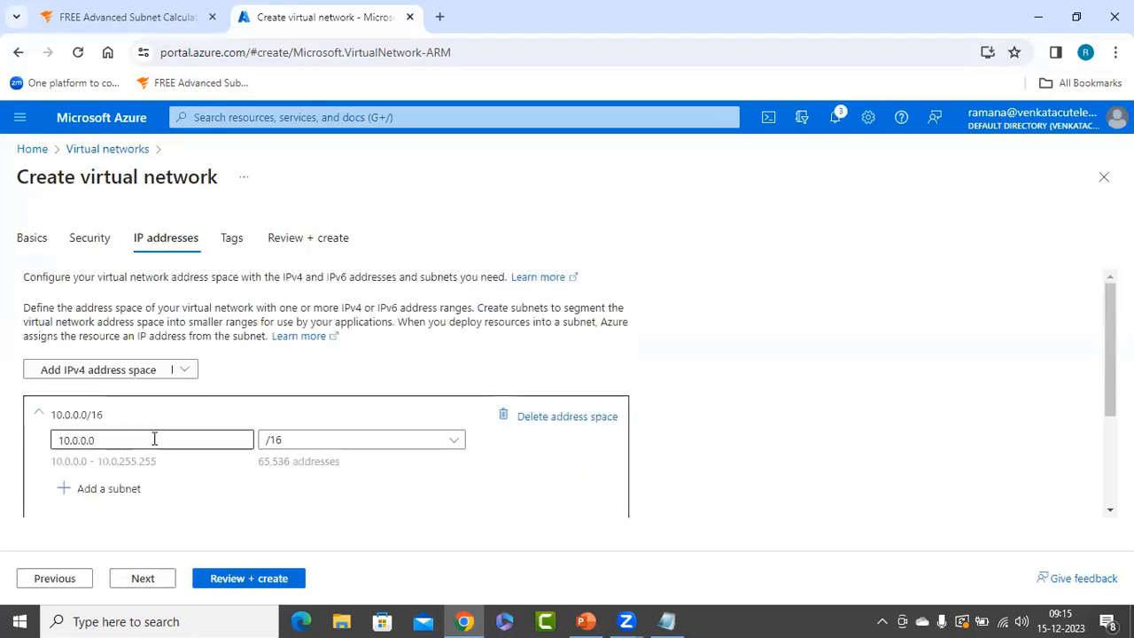
left_click_drag(154, 440, 56, 439)
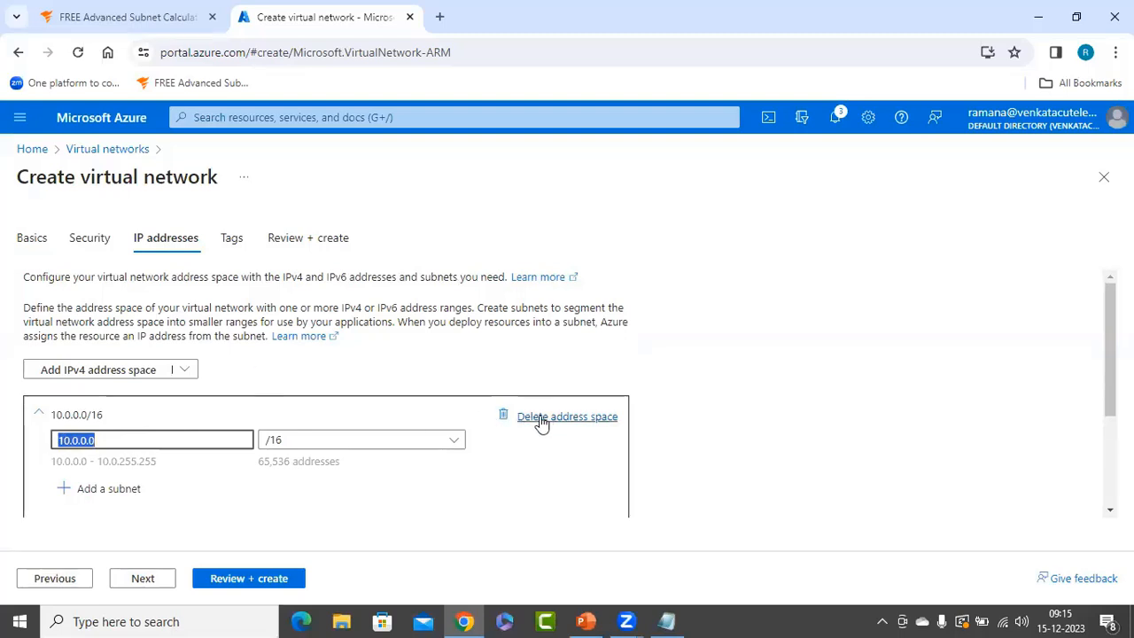
type("192.1")
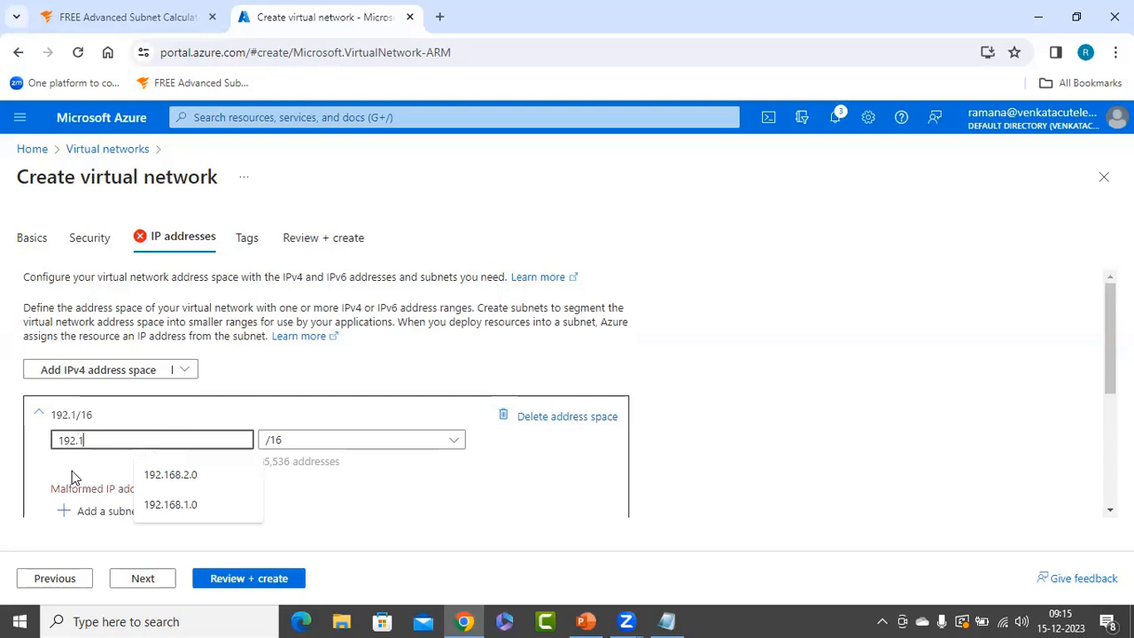
type("68.3.0")
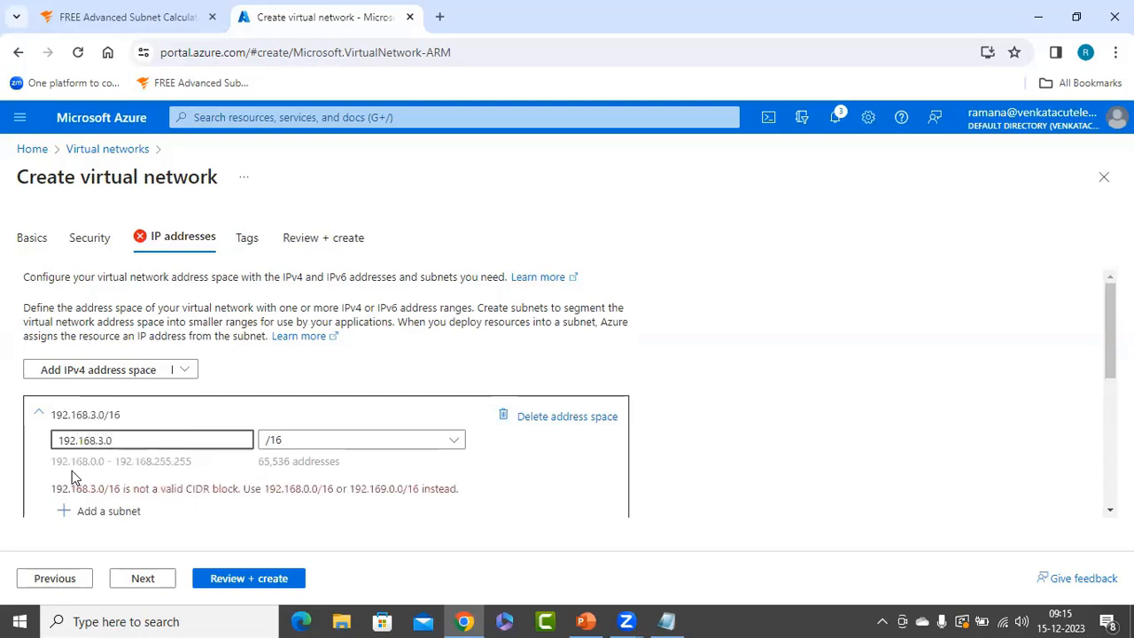
left_click(286, 448)
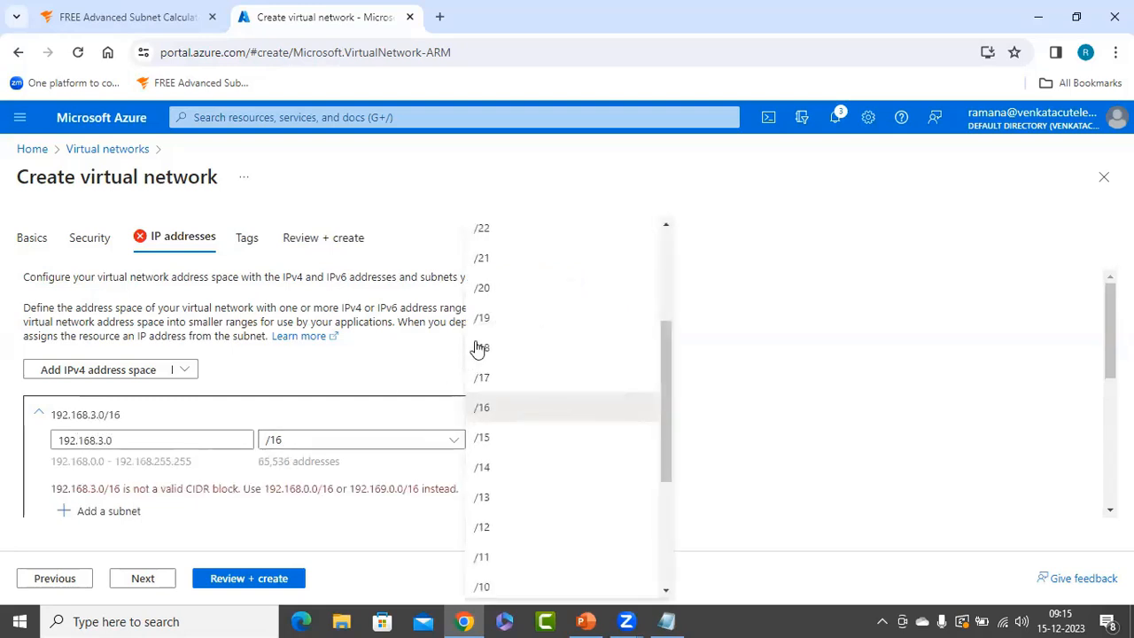
scroll(501, 253, "up", 1)
left_click(500, 259)
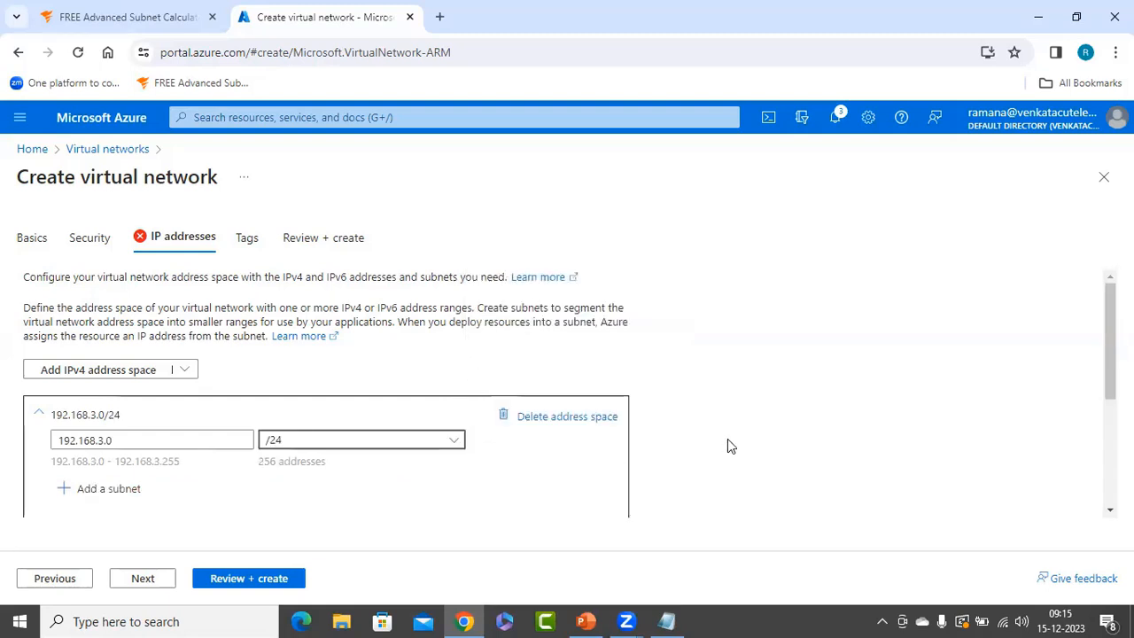
Step: Delete the default subnet and begin a new subnet
scroll(728, 438, "down", 1)
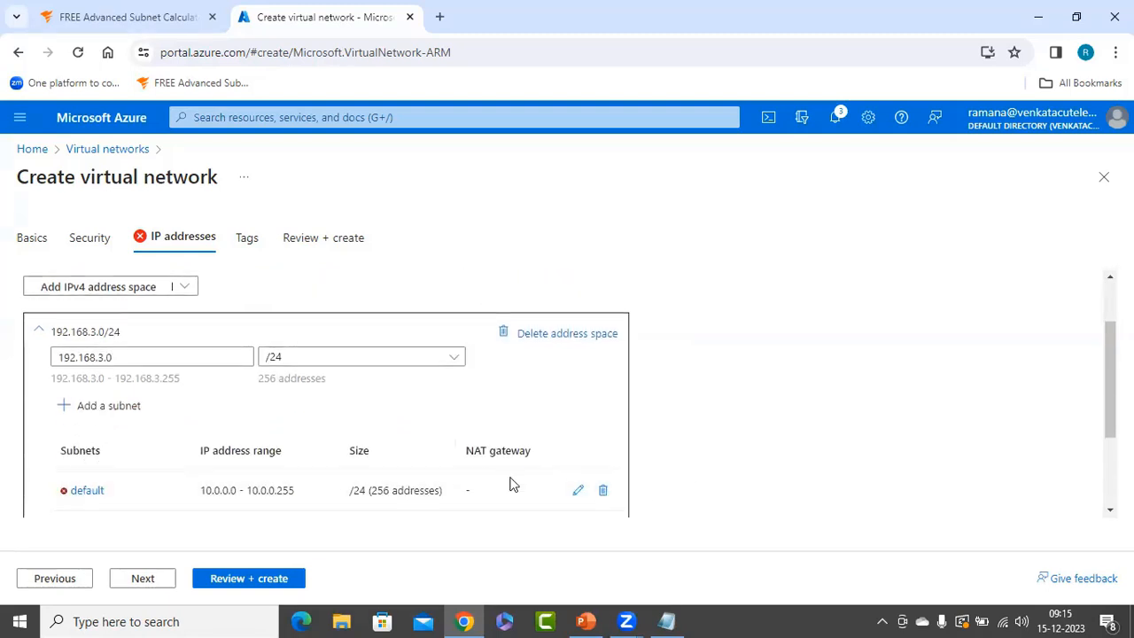
left_click(602, 492)
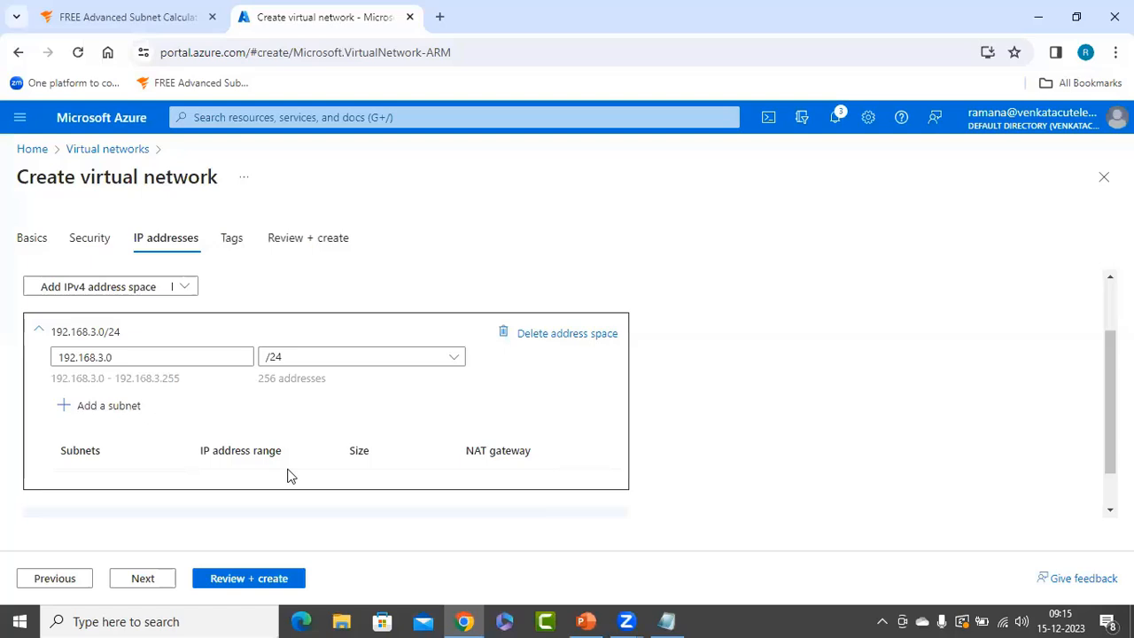
left_click(104, 409)
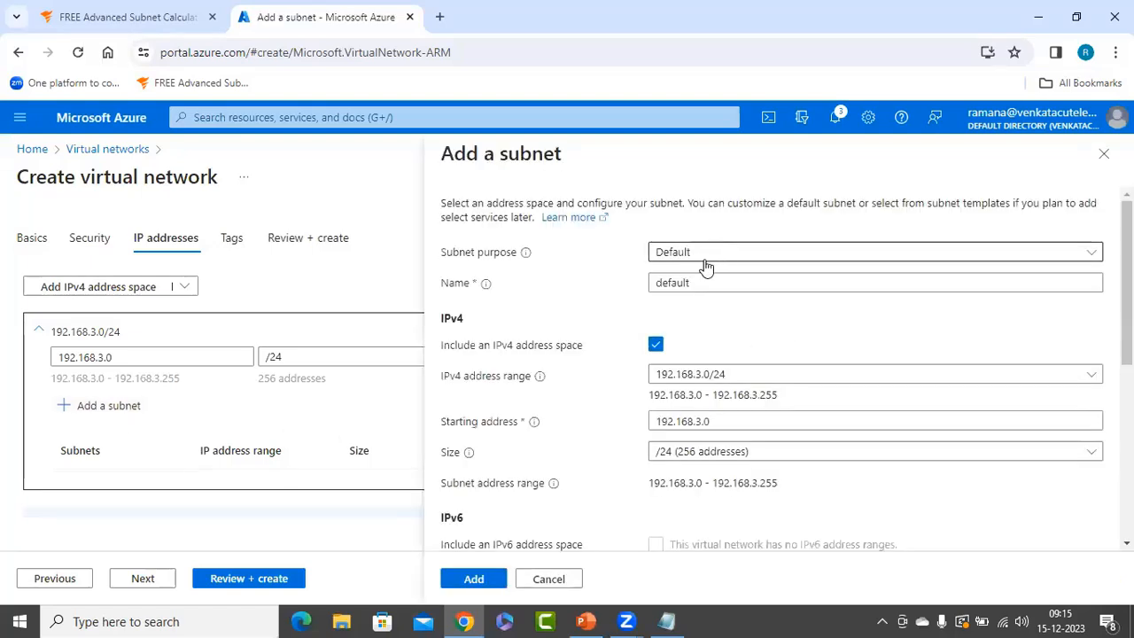
Step: Add subnet sn-webservers with size /26 (64 addresses)
left_click_drag(707, 281, 648, 280)
key("ctrl+a")
type("s")
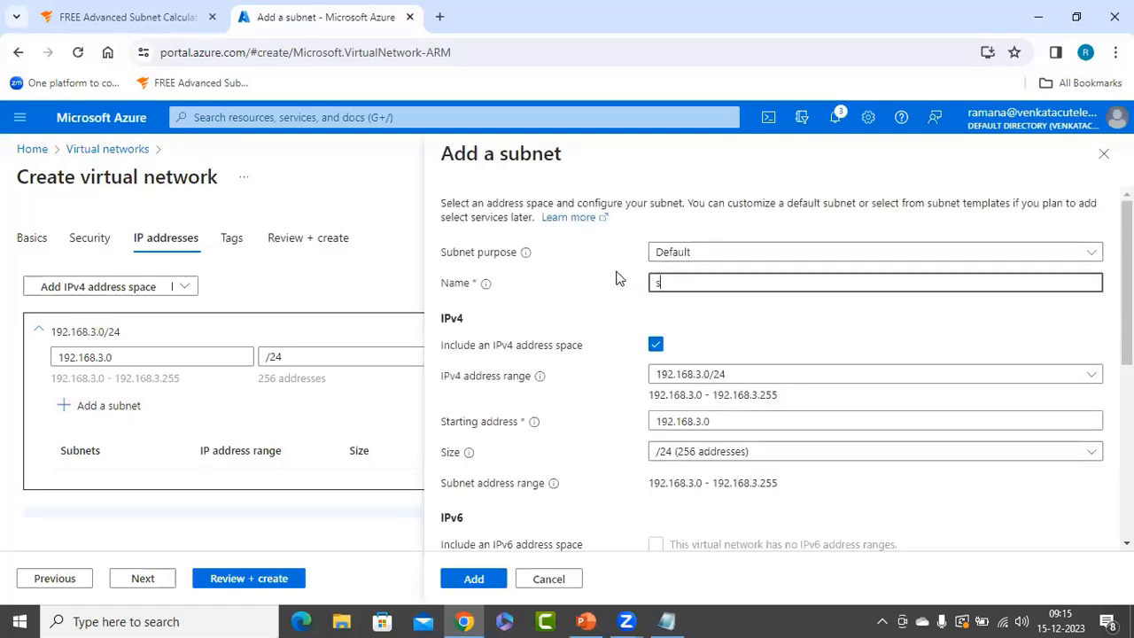
type("n-webservers")
left_click(721, 455)
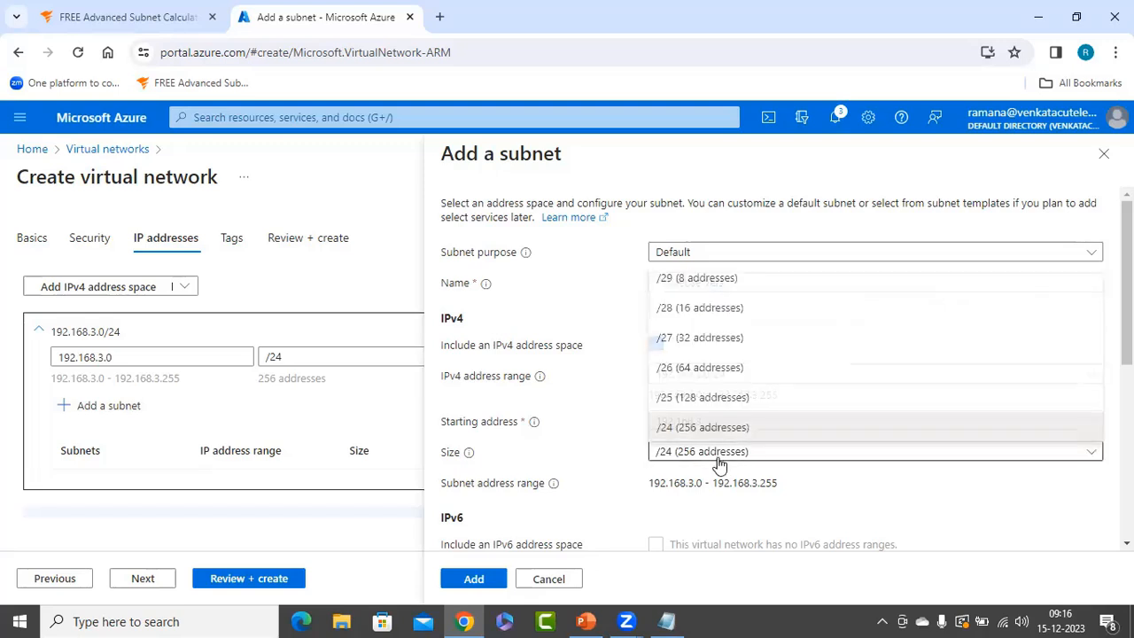
left_click(699, 367)
scroll(570, 529, "down", 1)
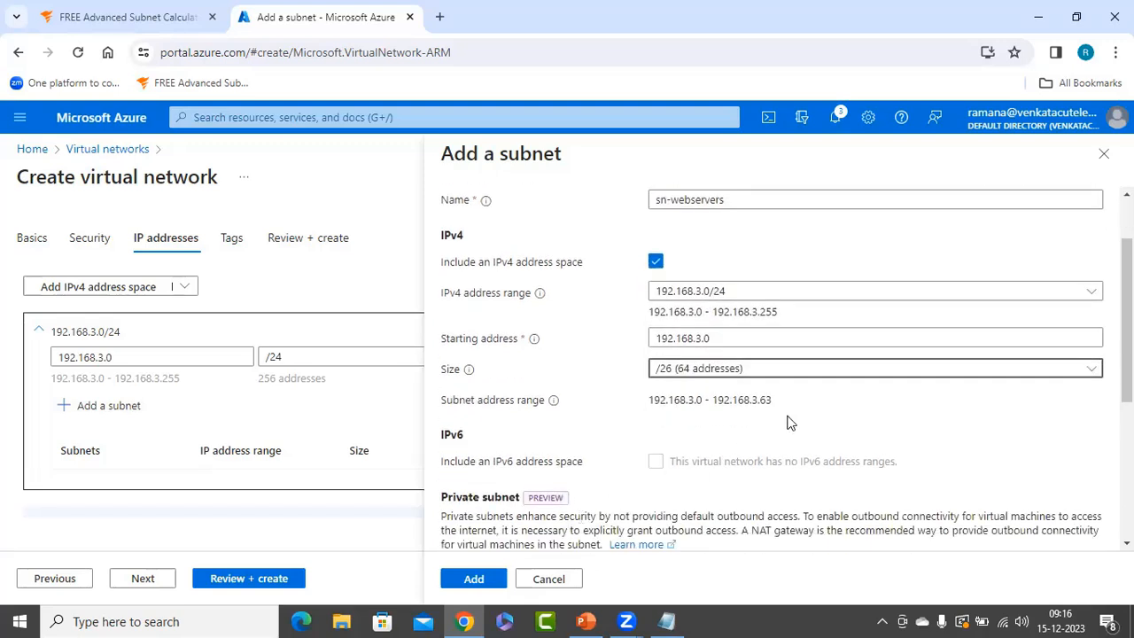
left_click(470, 579)
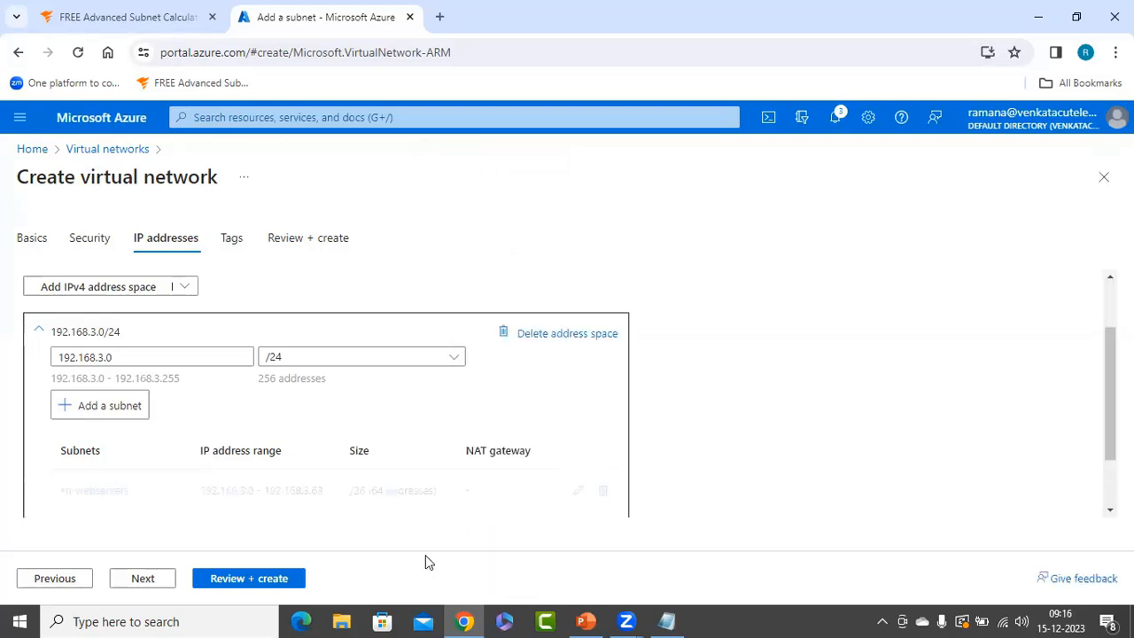
Step: Add subnet sn-appservers starting 192.168.3.64 at /27, then validate with Review + create
left_click(113, 409)
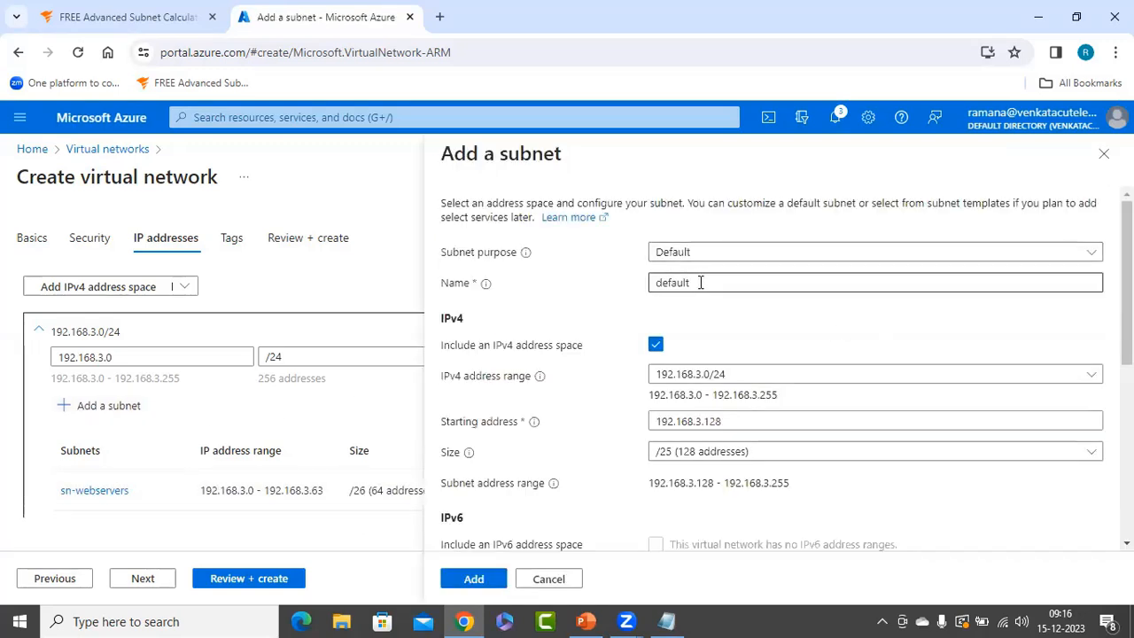
left_click_drag(700, 282, 606, 281)
type("appserve")
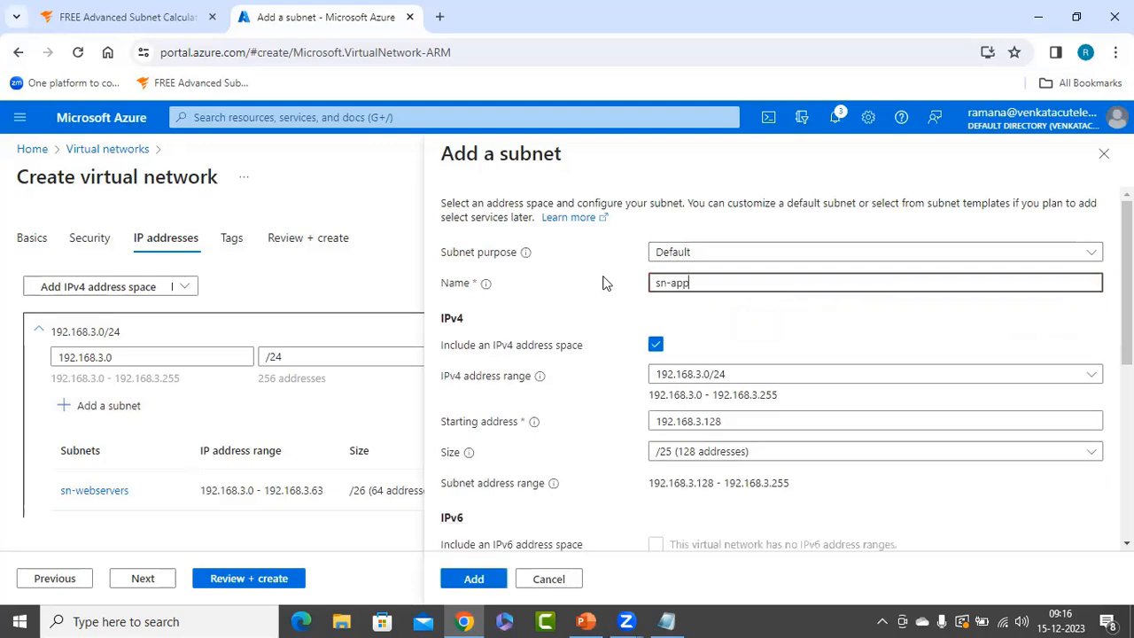
left_click(746, 422)
key("BackSpace")
key("BackSpace")
key("BackSpace")
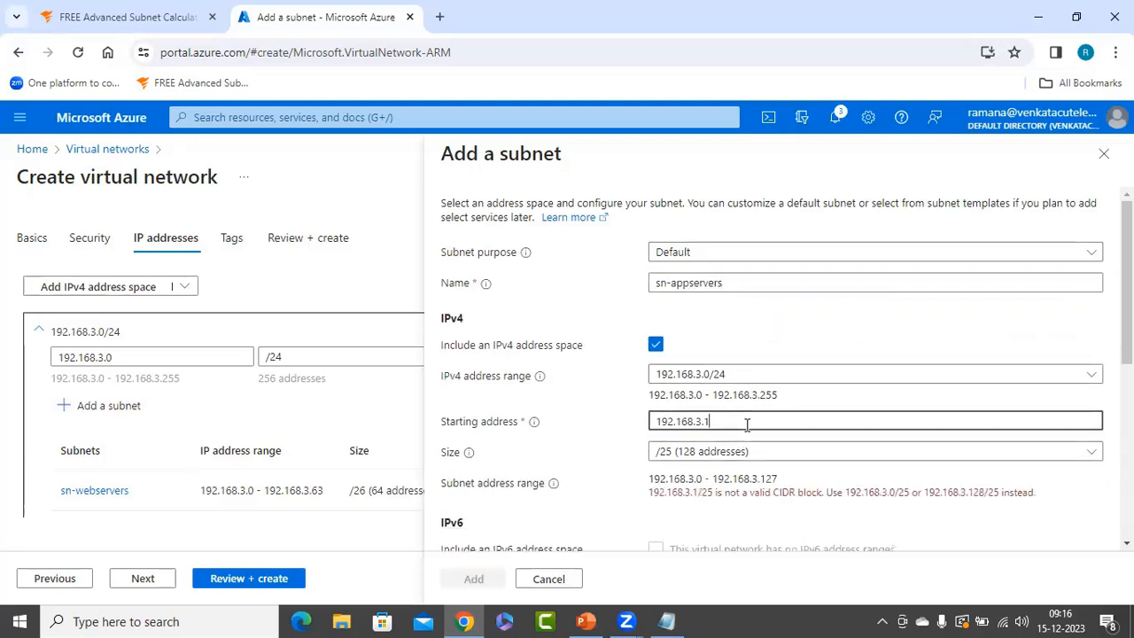
type("64")
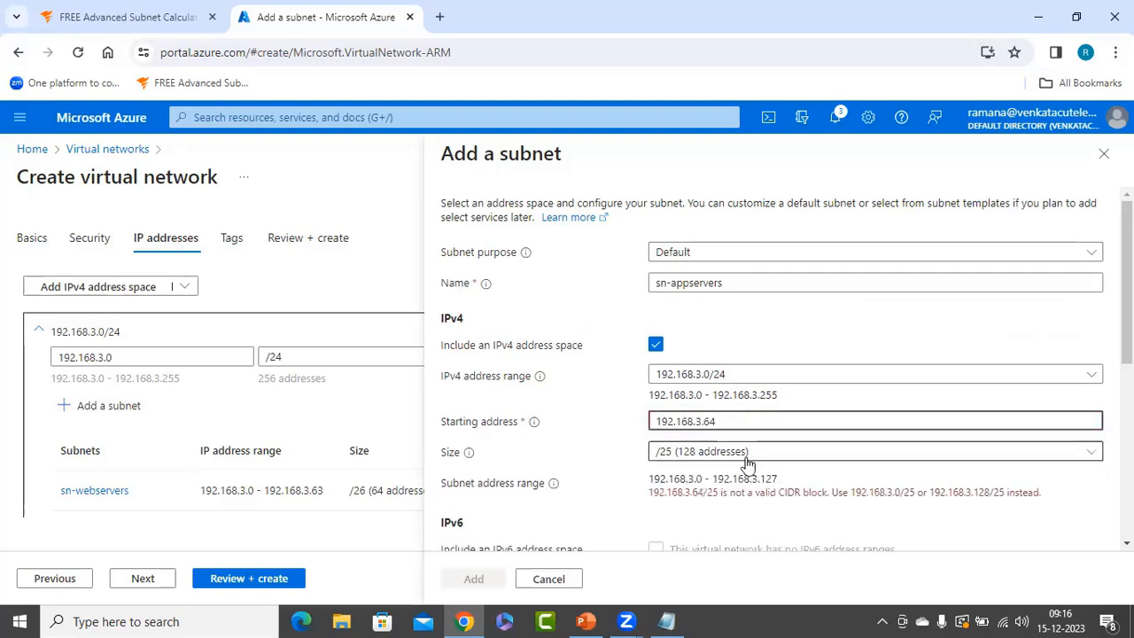
left_click(749, 454)
left_click(701, 337)
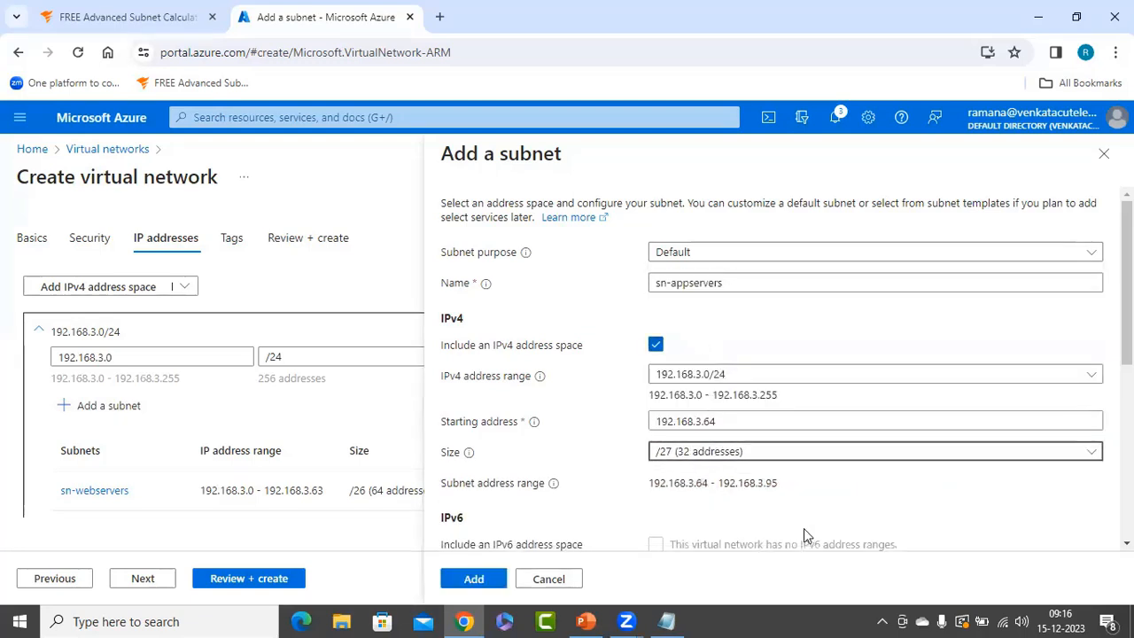
scroll(856, 483, "down", 1)
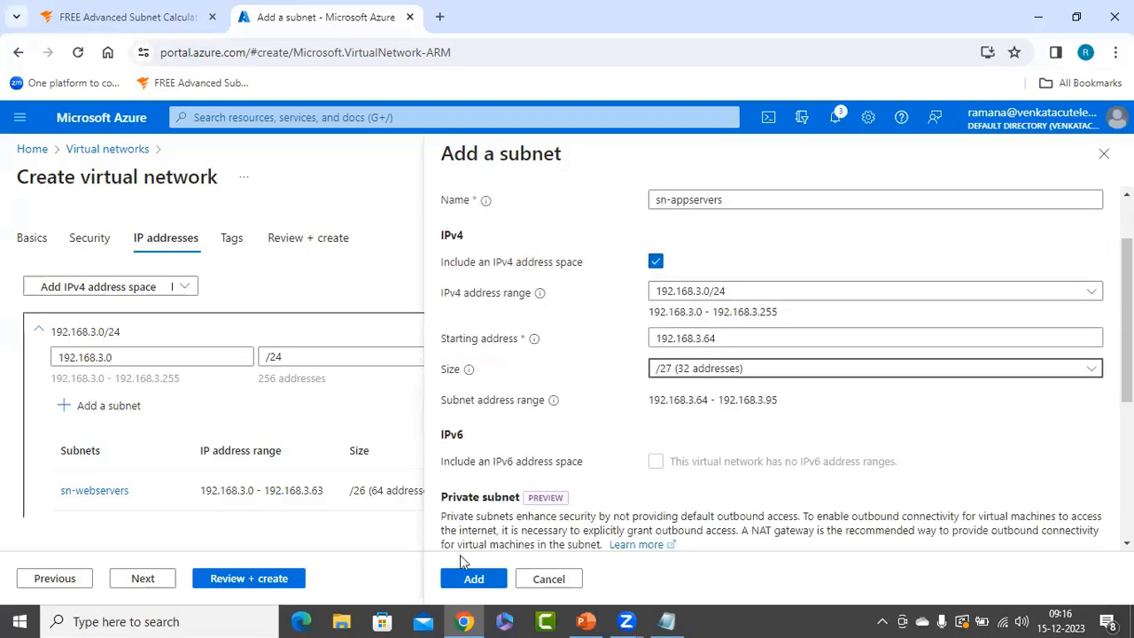
left_click(466, 583)
left_click(259, 580)
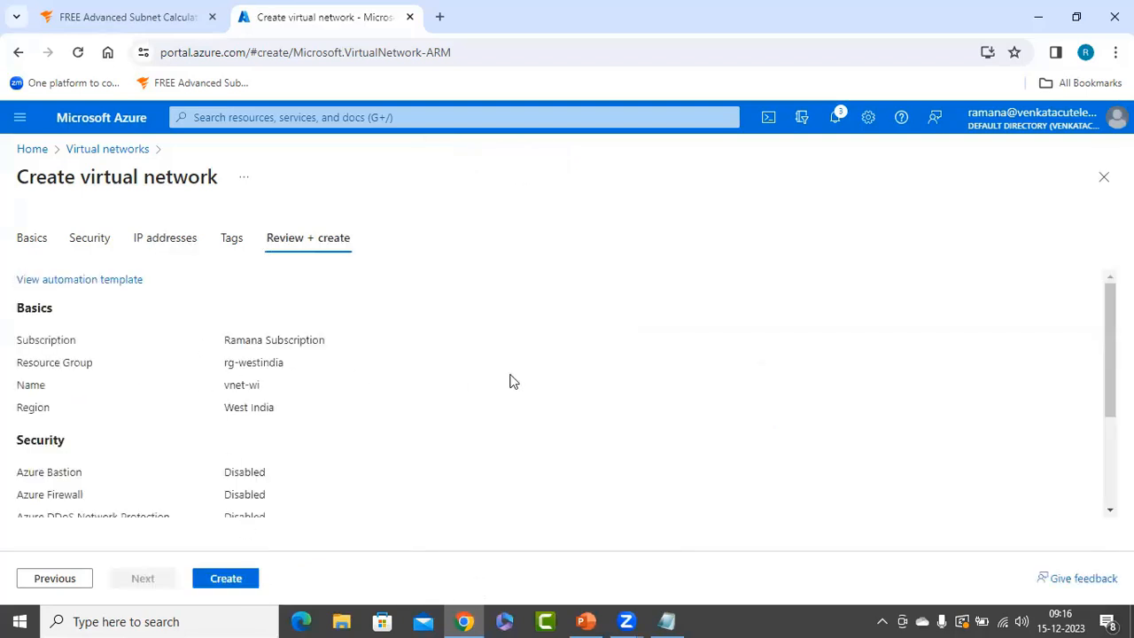
Step: Create vnet-wi, check the West India plan slide, and return to the succeeded deployment
left_click(234, 582)
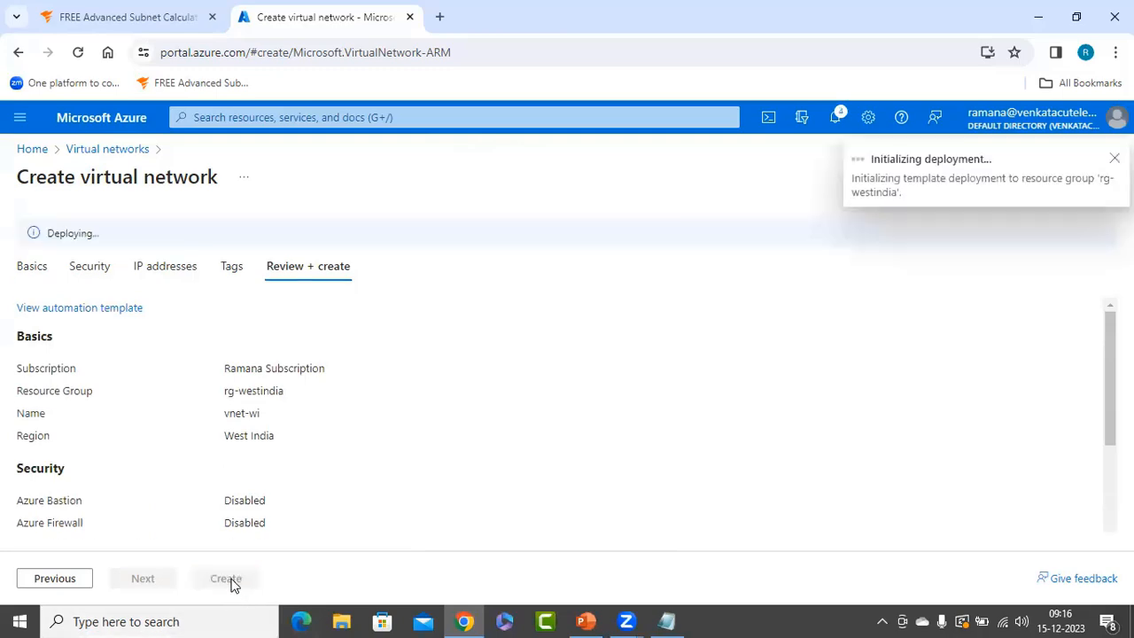
left_click(584, 622)
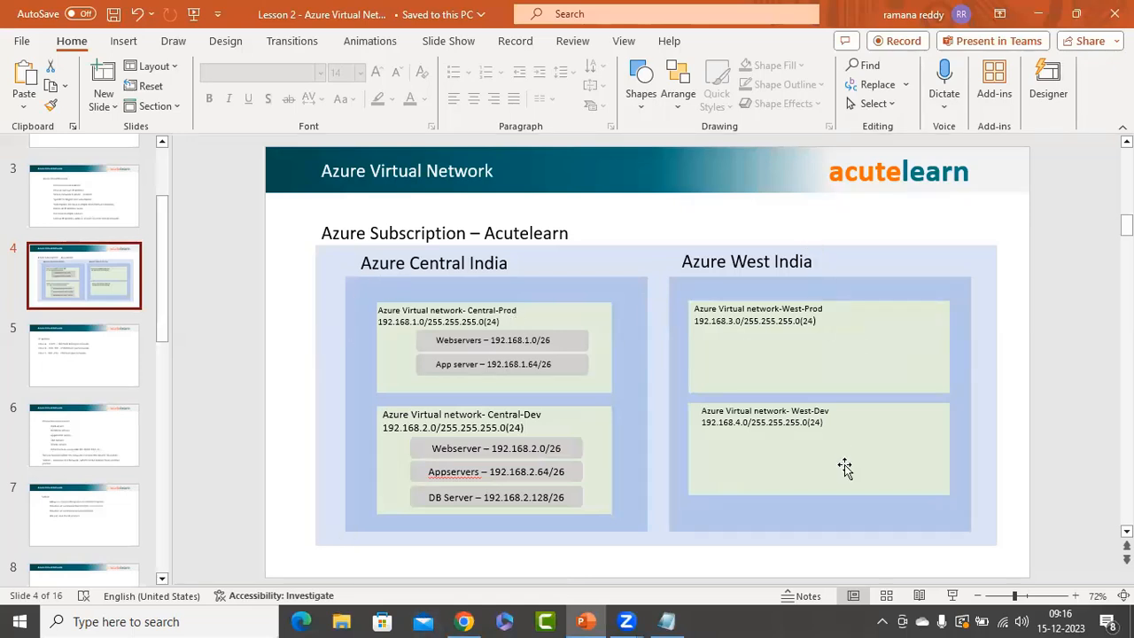
left_click(1039, 13)
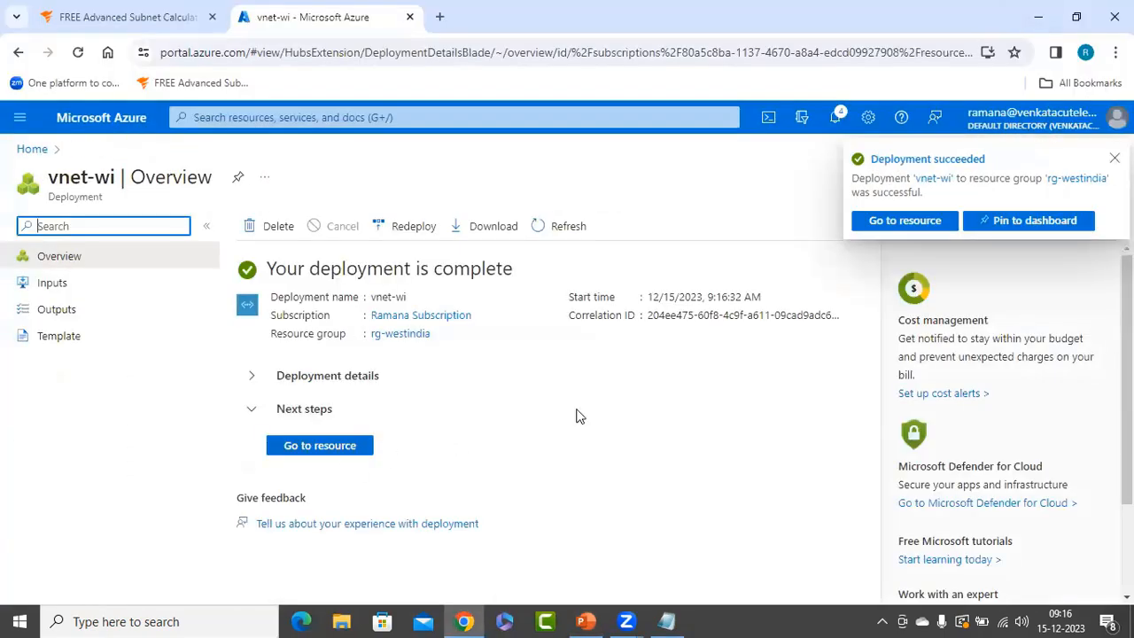
Step: Refresh Virtual networks until vnet-wi appears beside vnet-dev and vnet-prod, and view its overview
left_click(1115, 159)
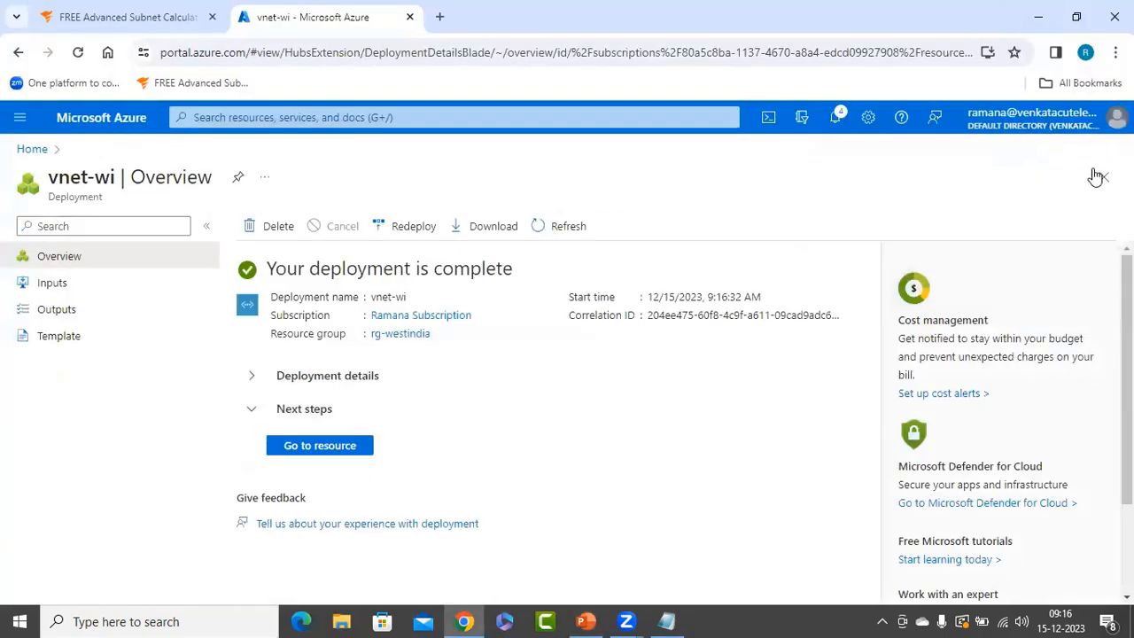
left_click(32, 149)
left_click(247, 232)
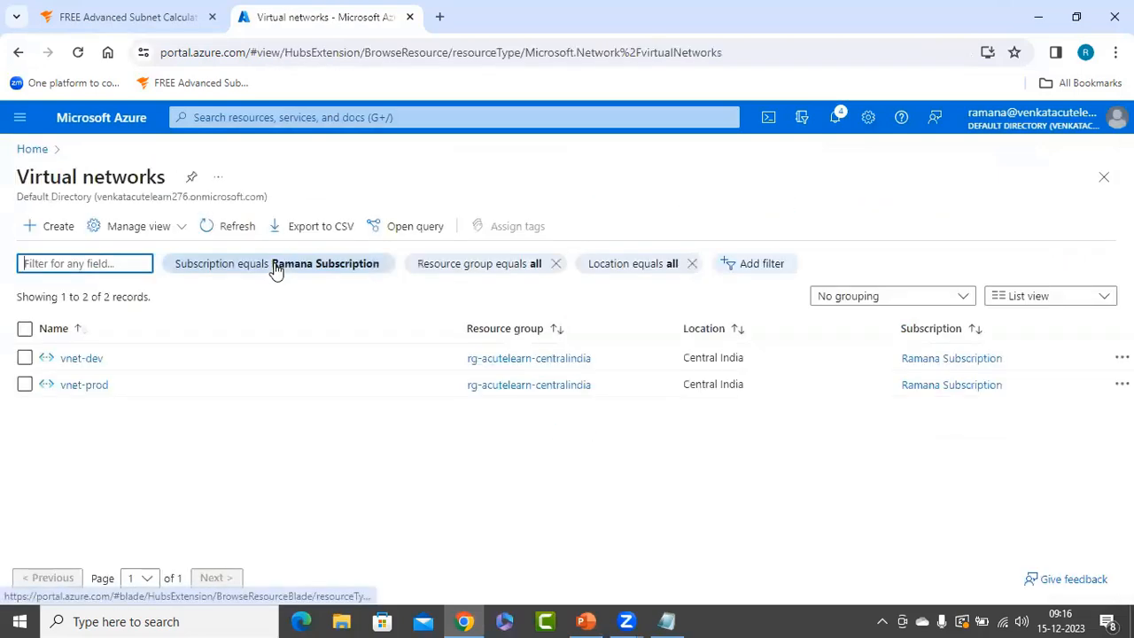
left_click(233, 229)
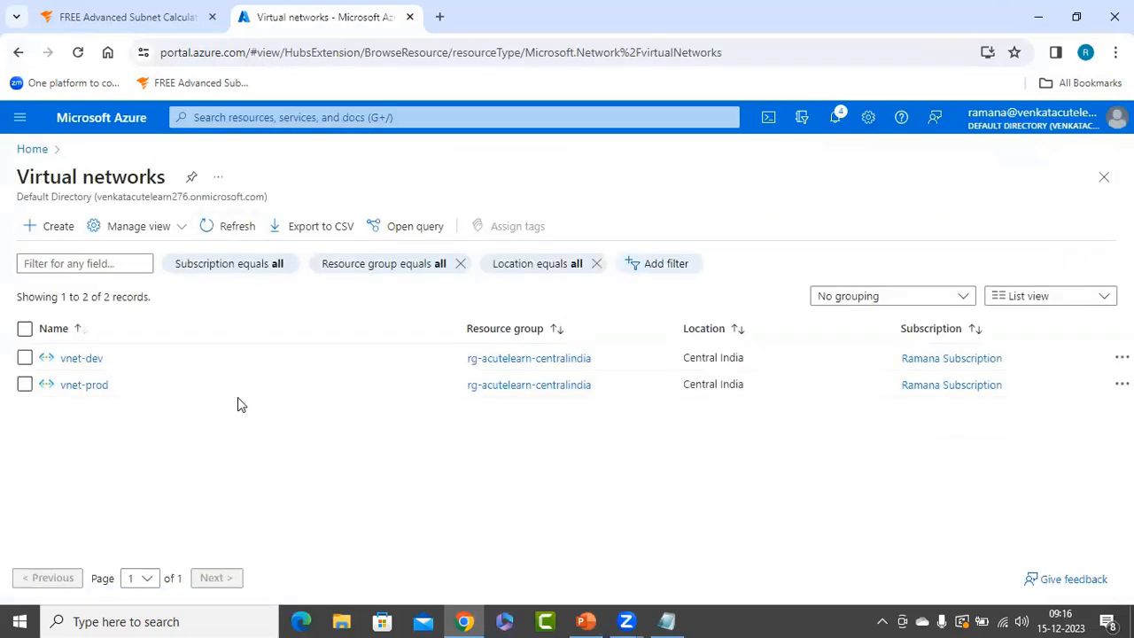
left_click(233, 228)
left_click(232, 229)
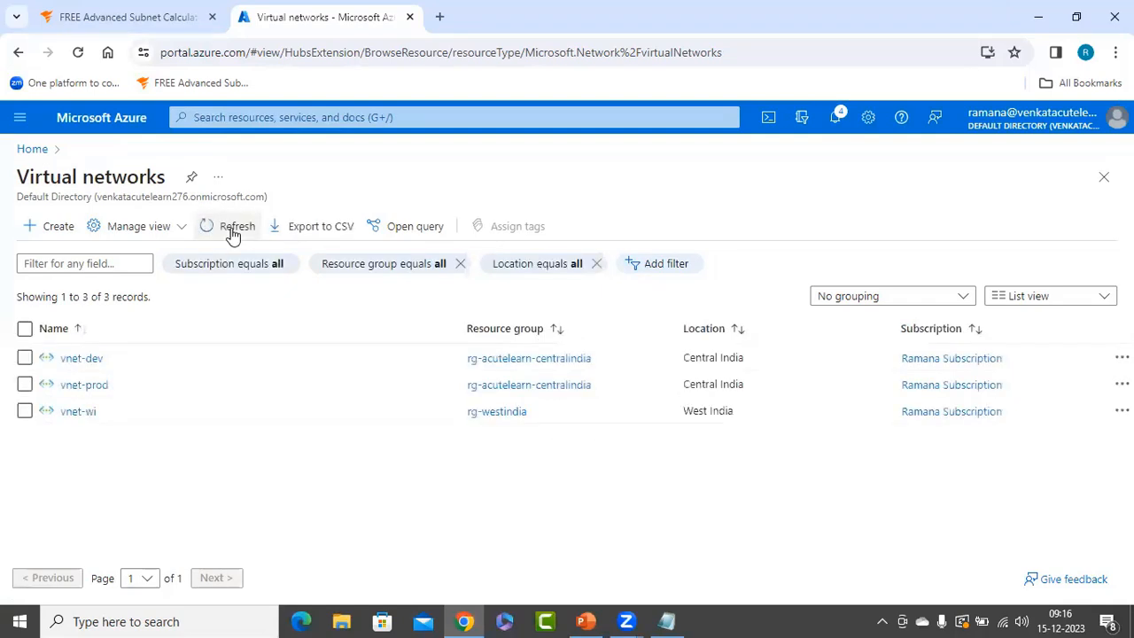
left_click(78, 413)
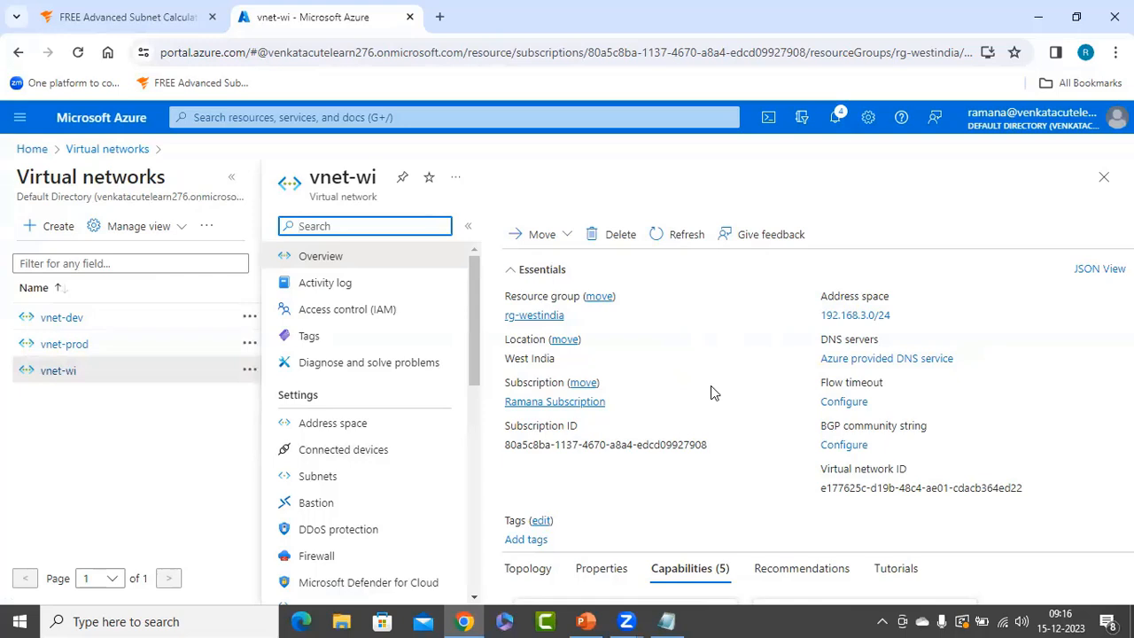
left_click(1105, 177)
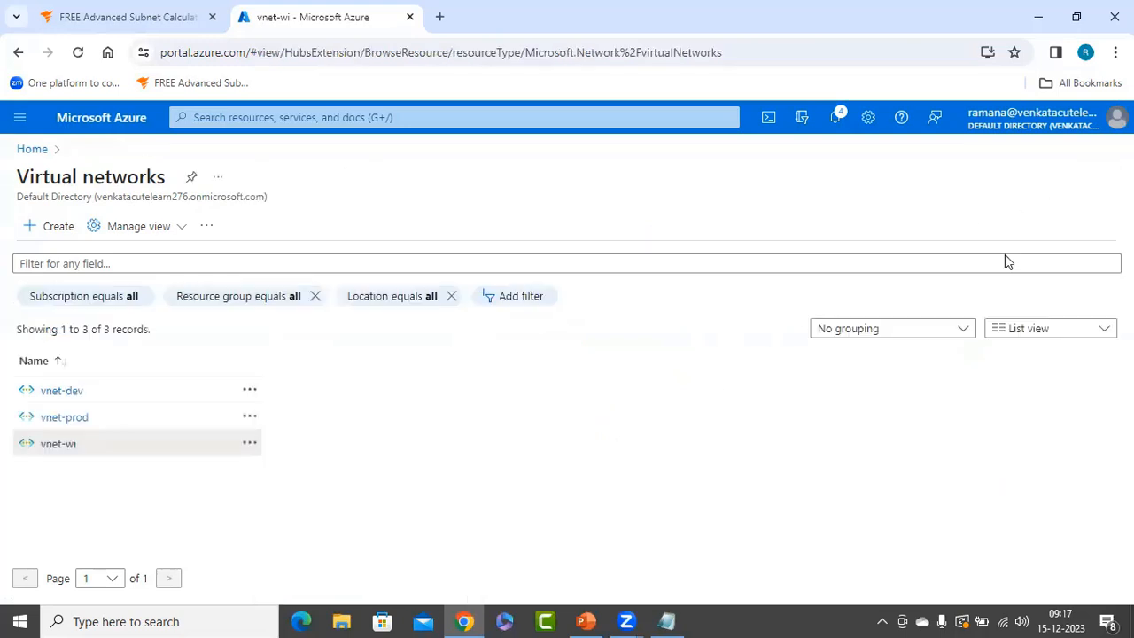
Step: Start a fourth virtual network named vnet-wi-dev in resource group rg-westindia
left_click(53, 227)
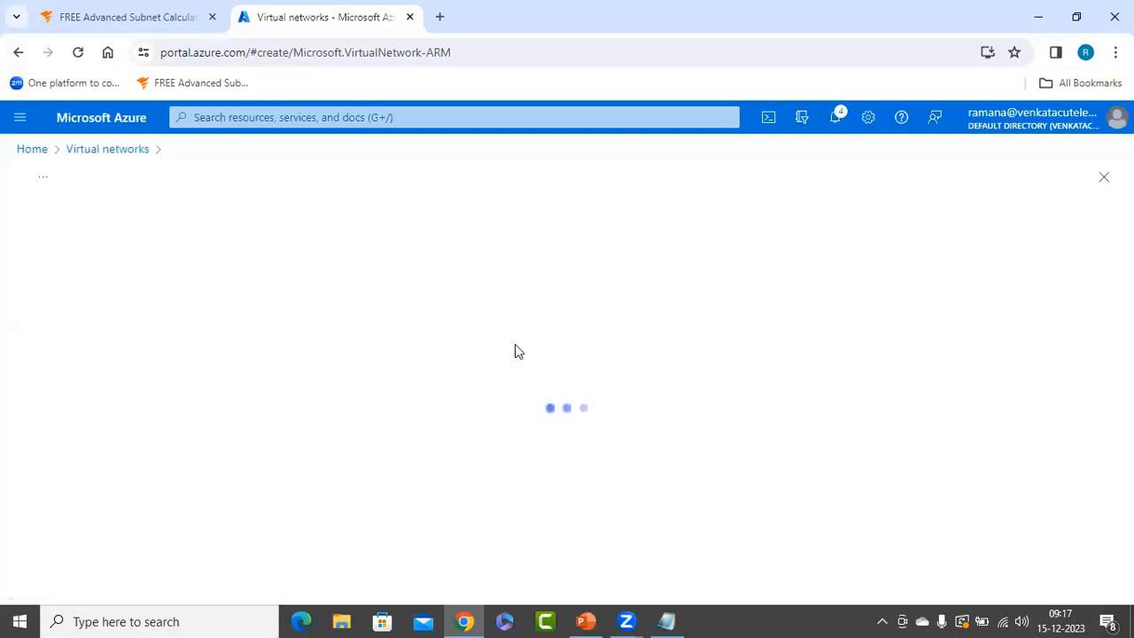
left_click(309, 495)
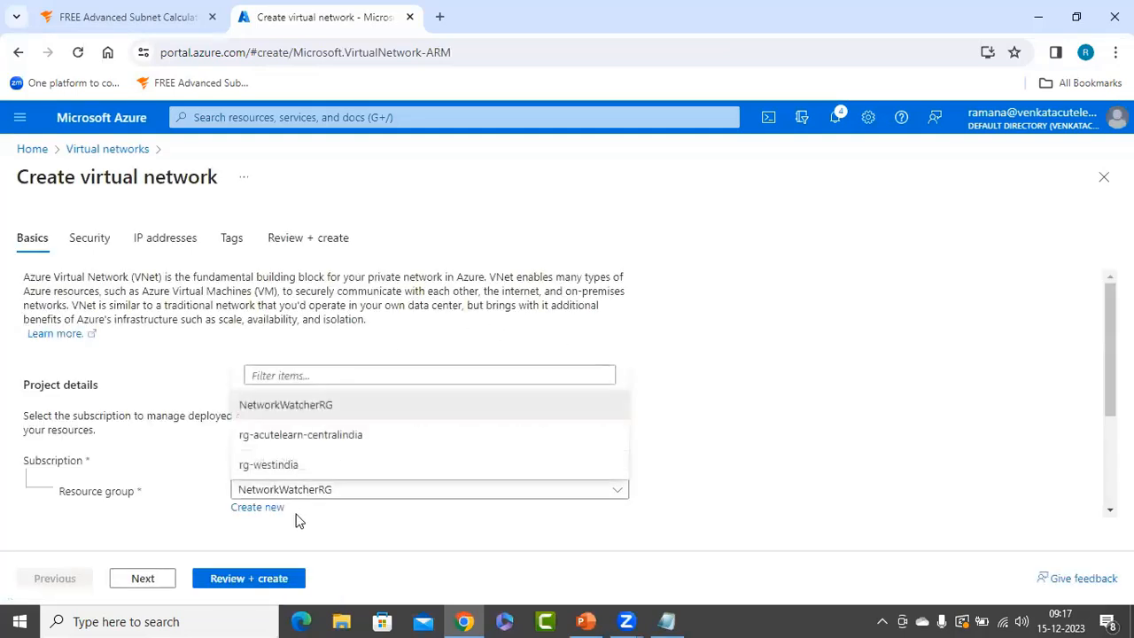
left_click(266, 464)
scroll(379, 470, "down", 2)
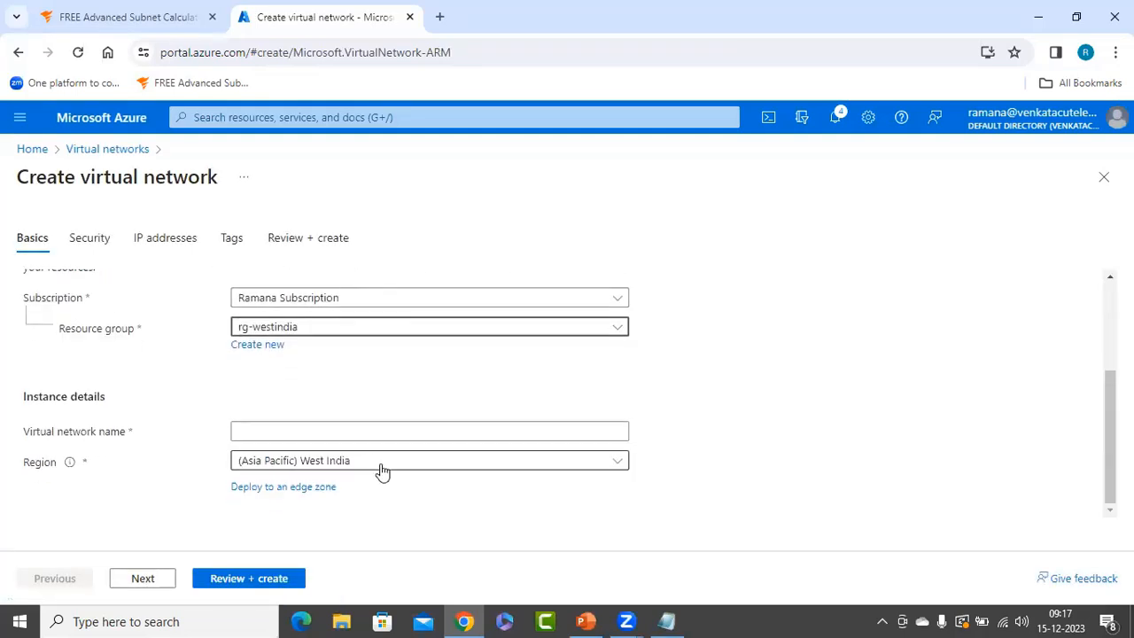
left_click(257, 430)
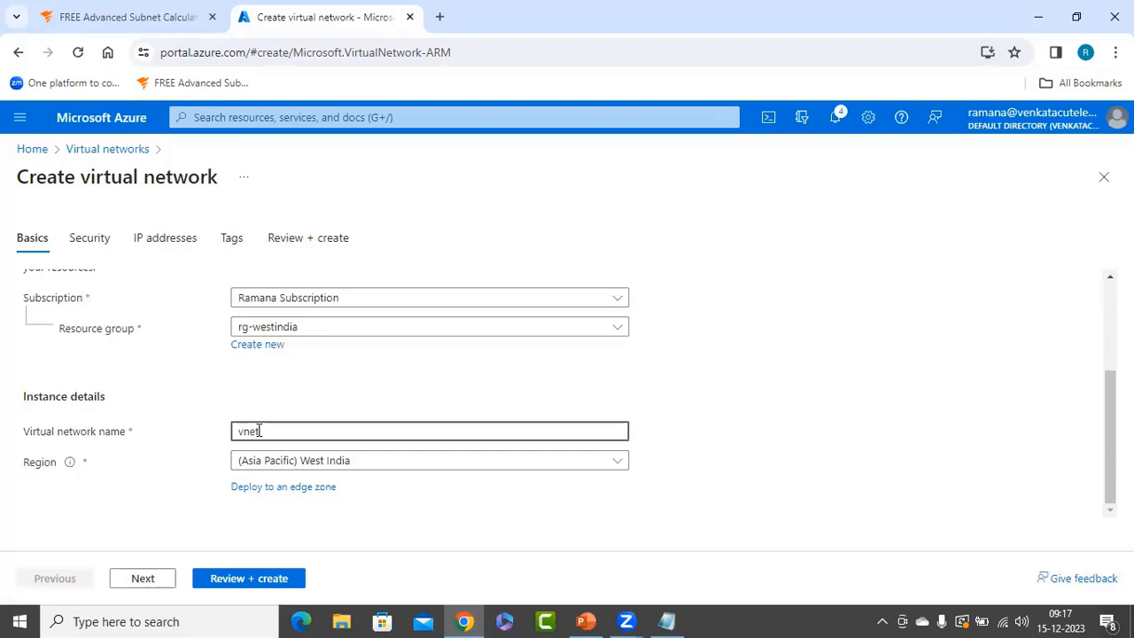
type("vnet-wi-dev")
left_click(145, 580)
Step: Set the address space to 192.168.4.0/24
left_click(165, 239)
left_click_drag(91, 440, 20, 435)
type("192.168")
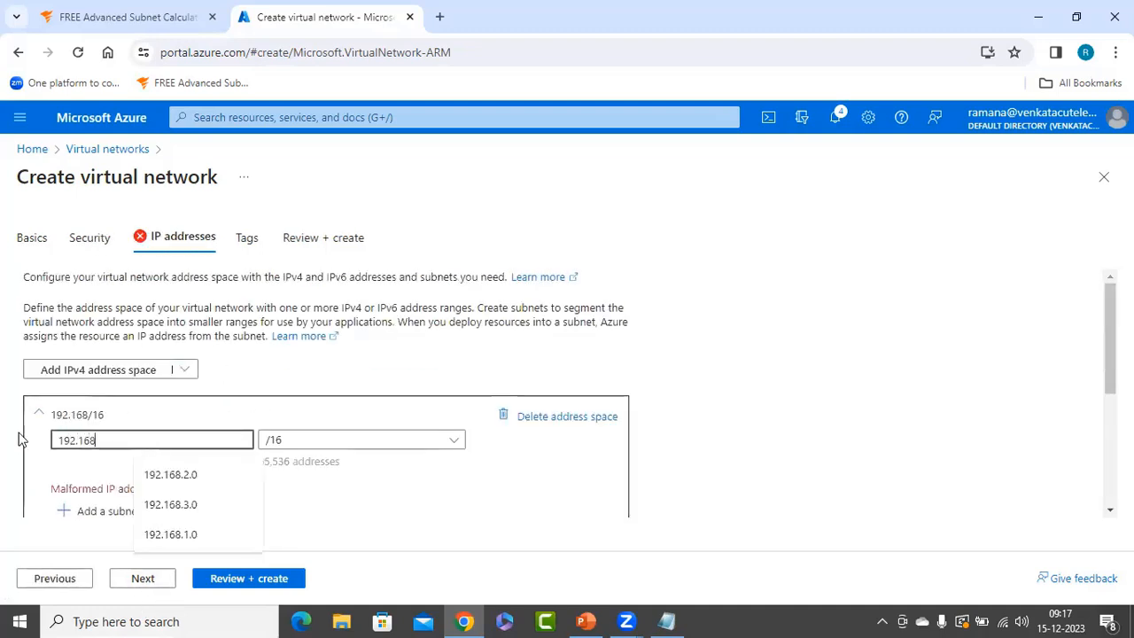
type(".4.0")
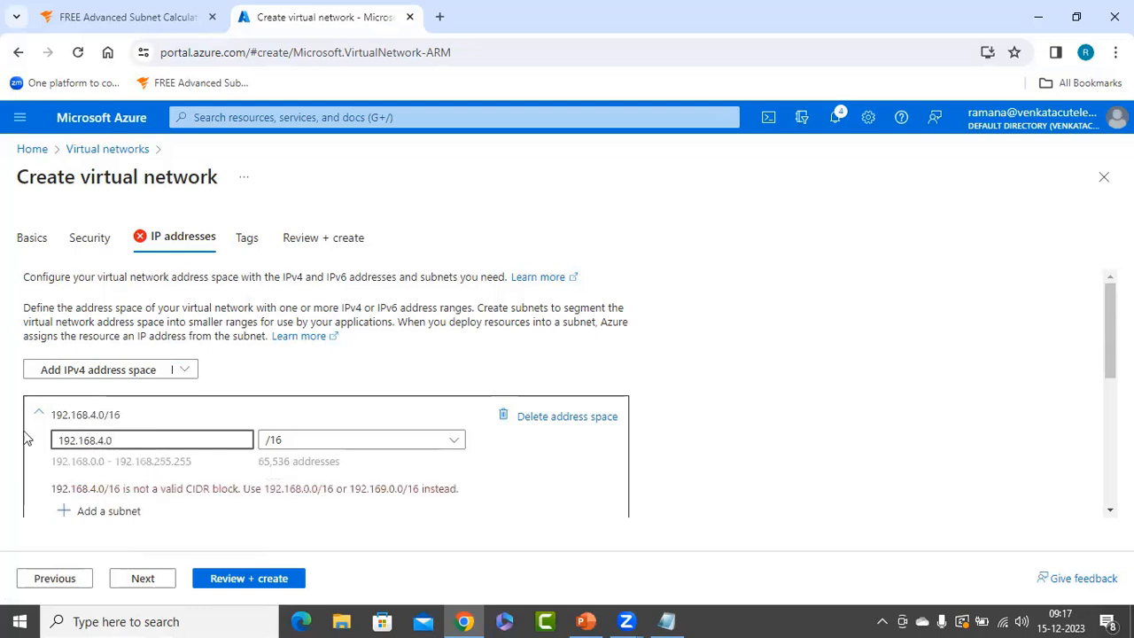
left_click(339, 443)
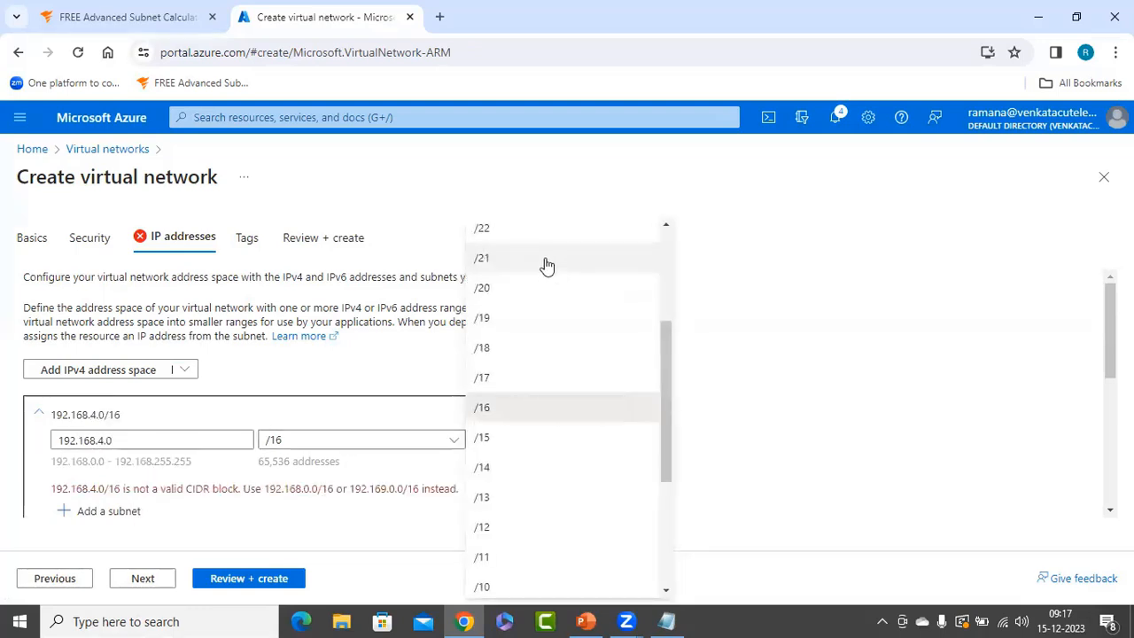
left_click(666, 224)
left_click(667, 225)
left_click(666, 224)
left_click(537, 244)
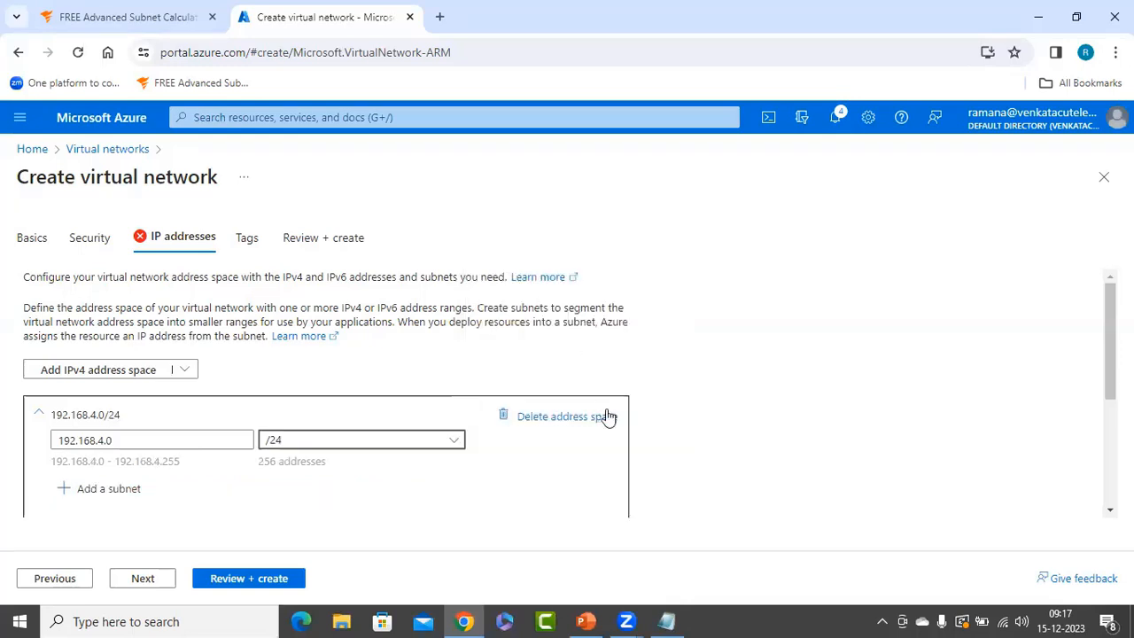
Step: Delete the out-of-range default subnet and begin a new subnet
scroll(807, 395, "down", 2)
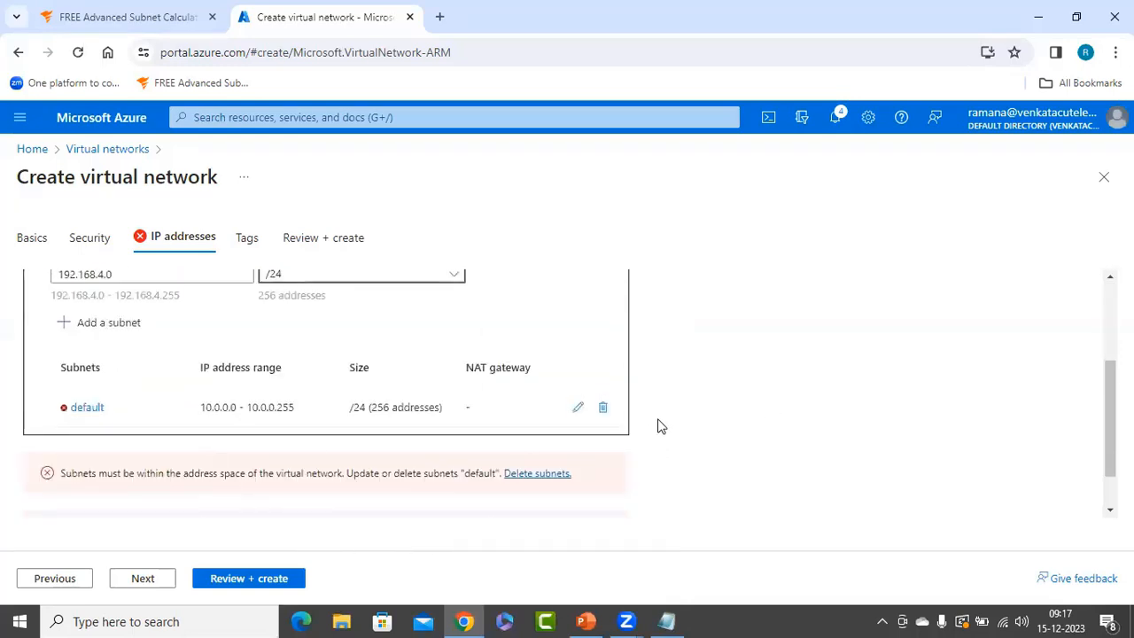
left_click(603, 408)
left_click(107, 358)
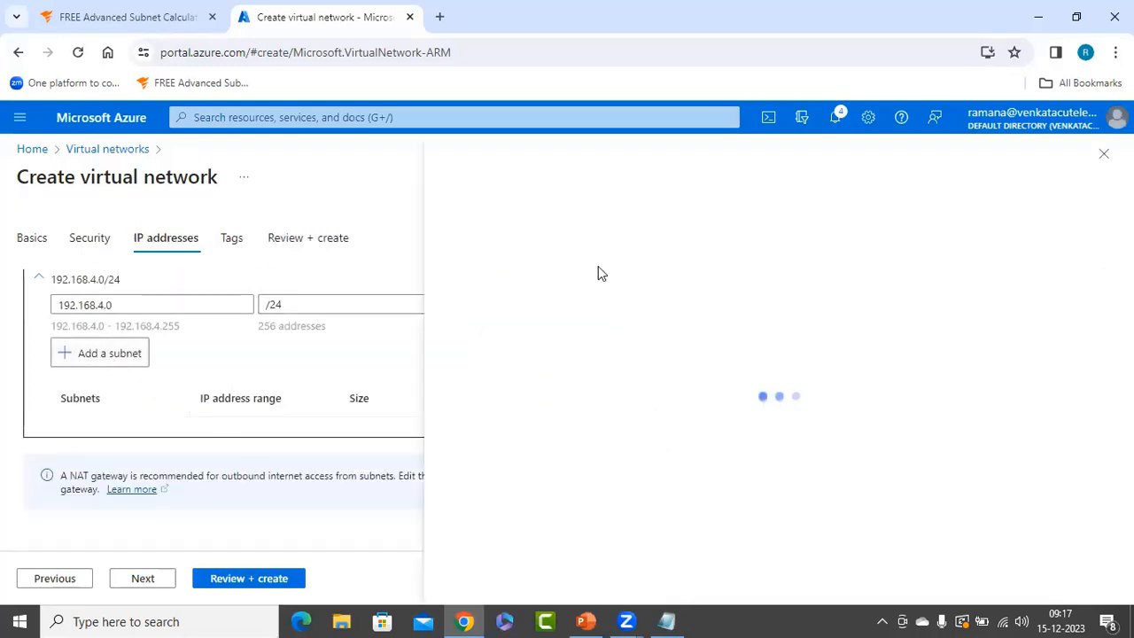
Step: Add subnet sn-webservers at 192.168.4.0 with size /27
left_click(707, 284)
key("ctrl+a")
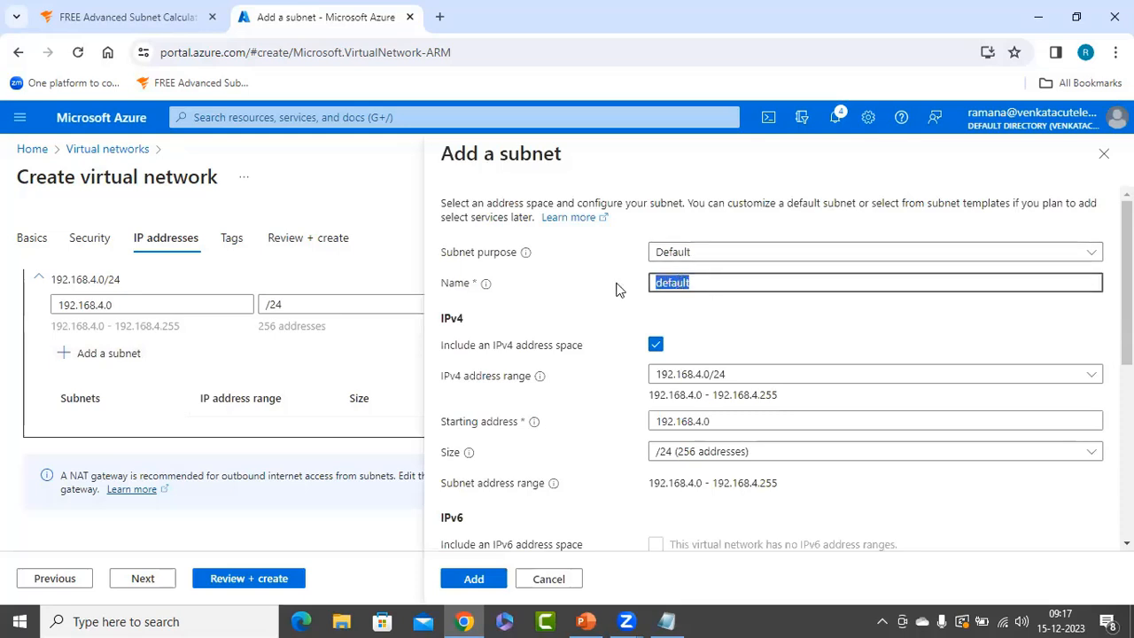
type("sn-webservers")
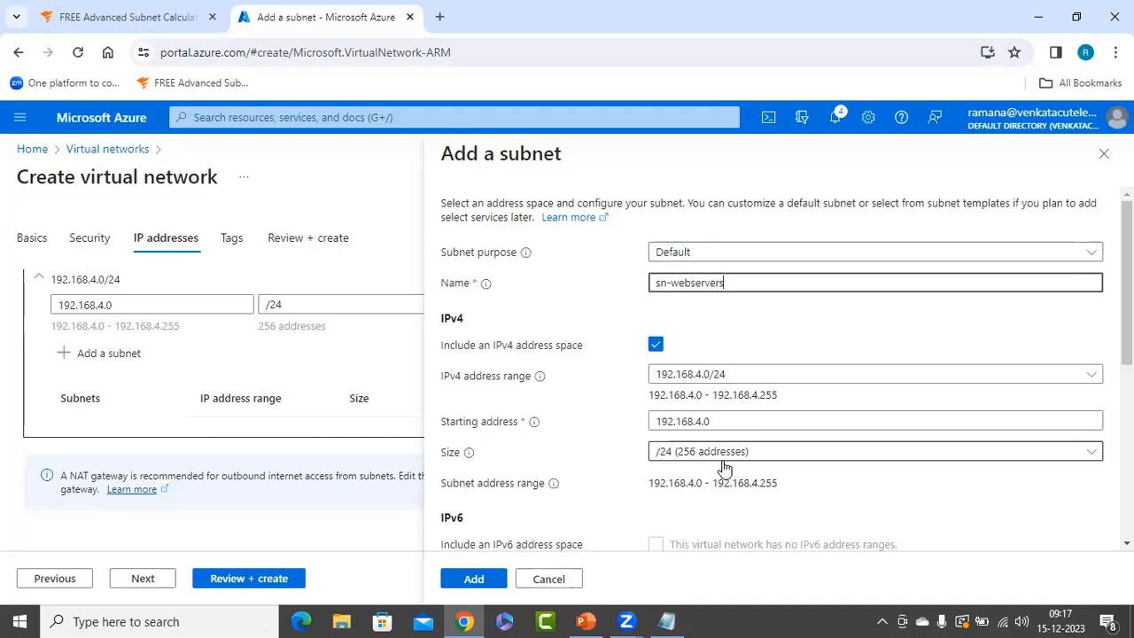
left_click(718, 455)
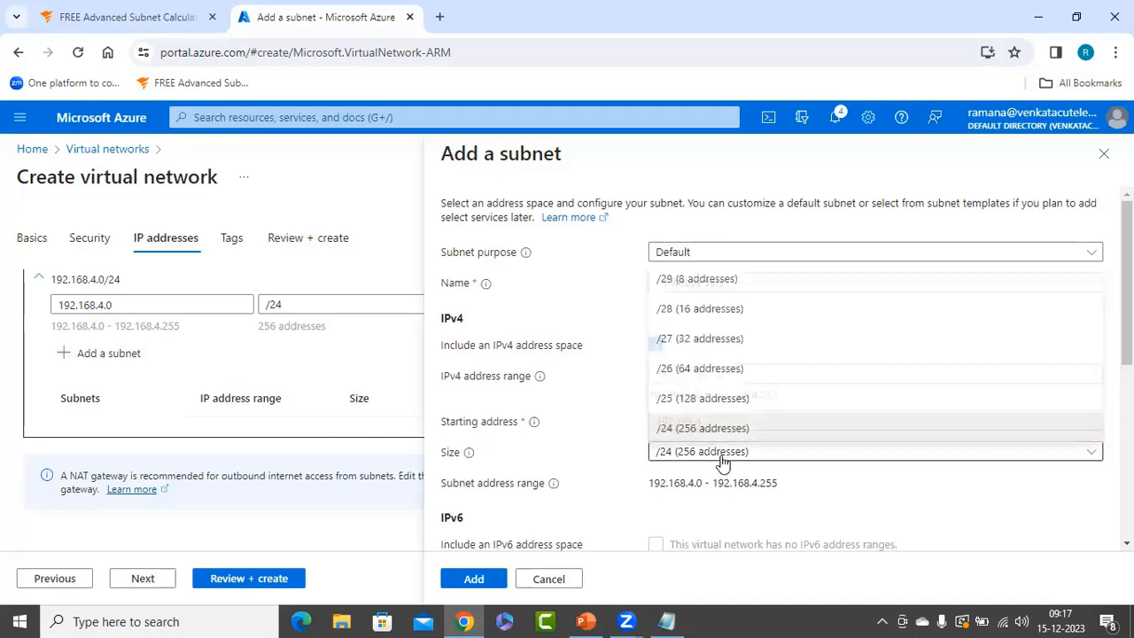
left_click(714, 348)
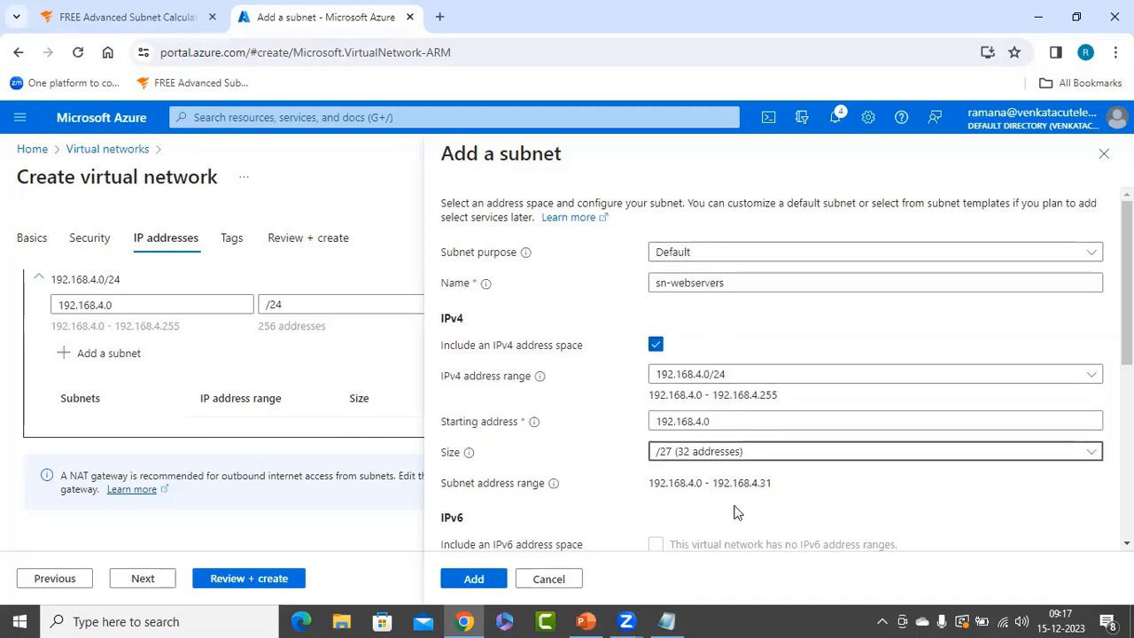
scroll(735, 514, "down", 5)
left_click(474, 576)
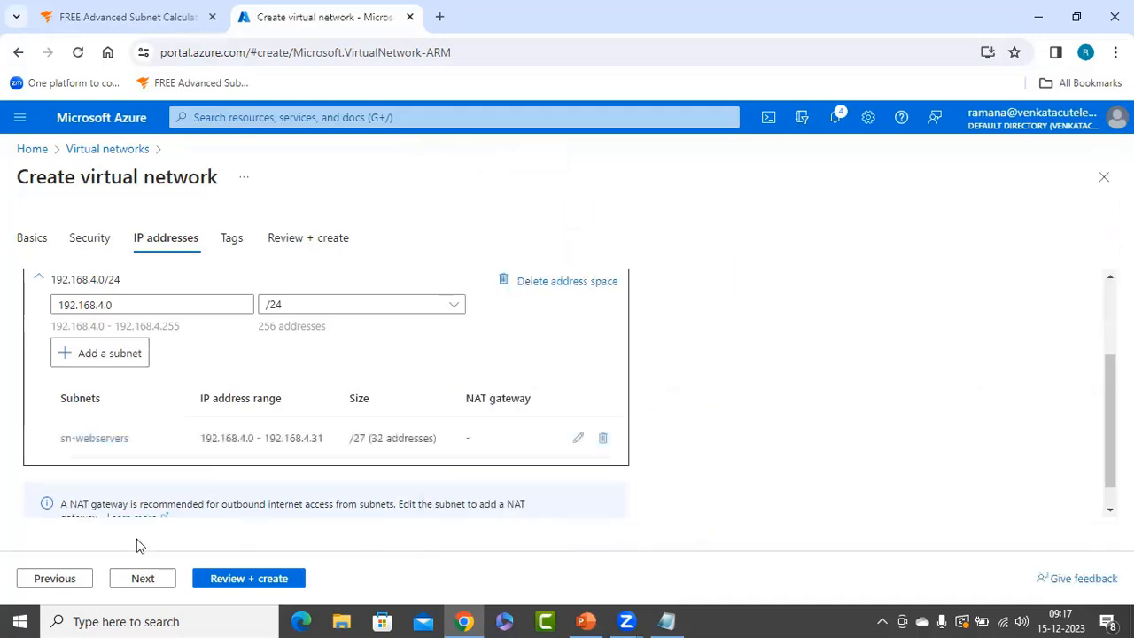
Step: Add subnet sn-appservers starting 192.168.4.32 with size /27
scroll(86, 327, "down", 1)
left_click(86, 327)
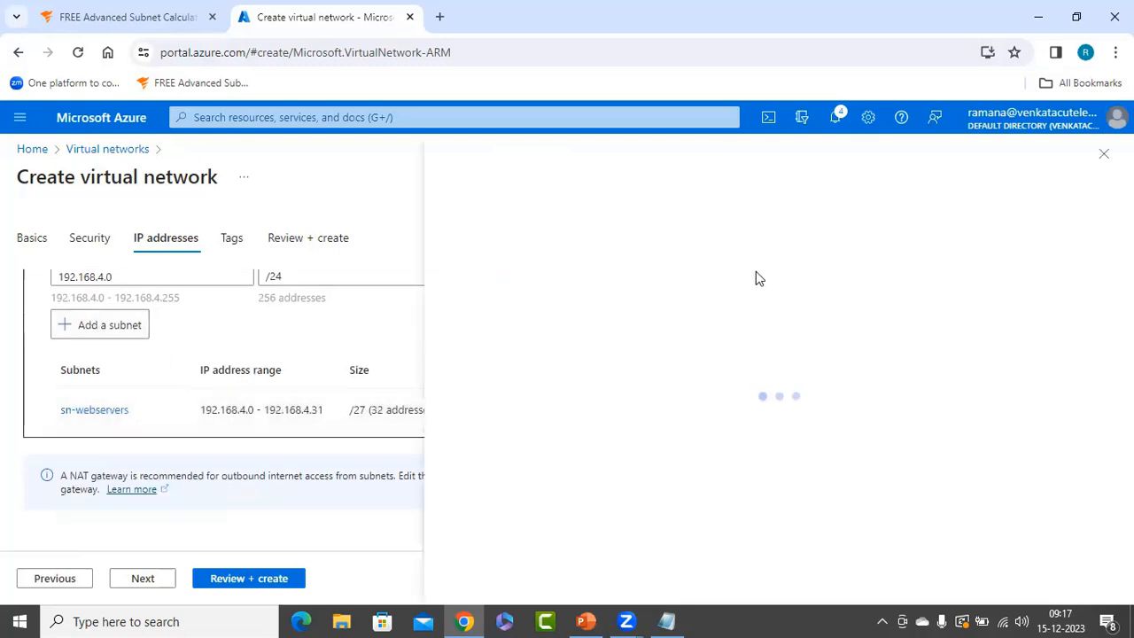
left_click(700, 282)
key("ctrl+a")
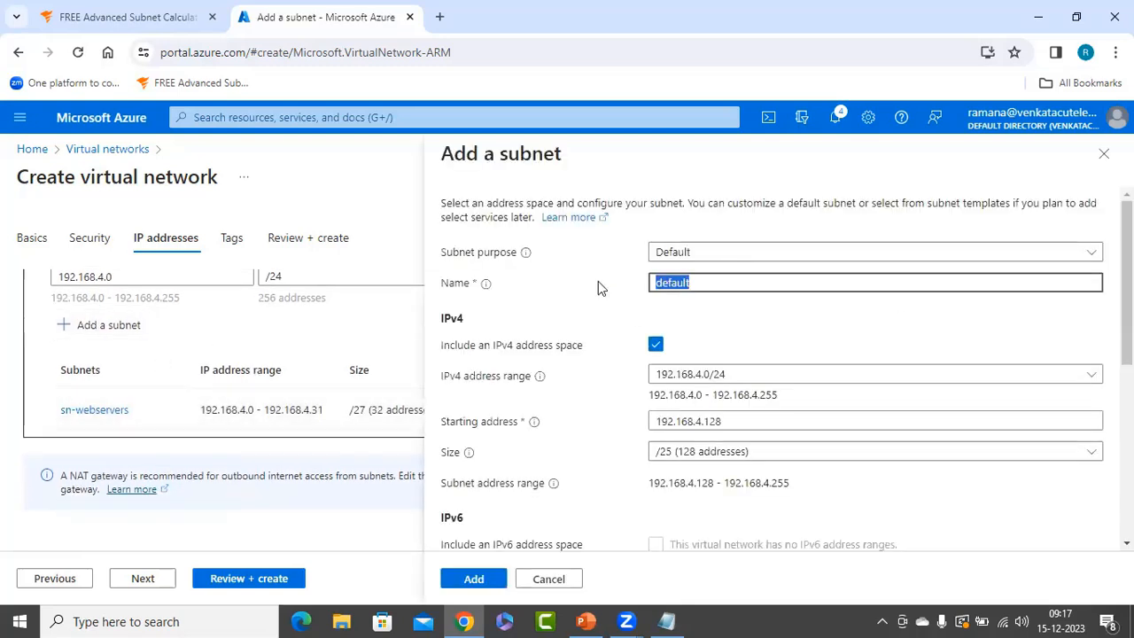
type("sn-appservers")
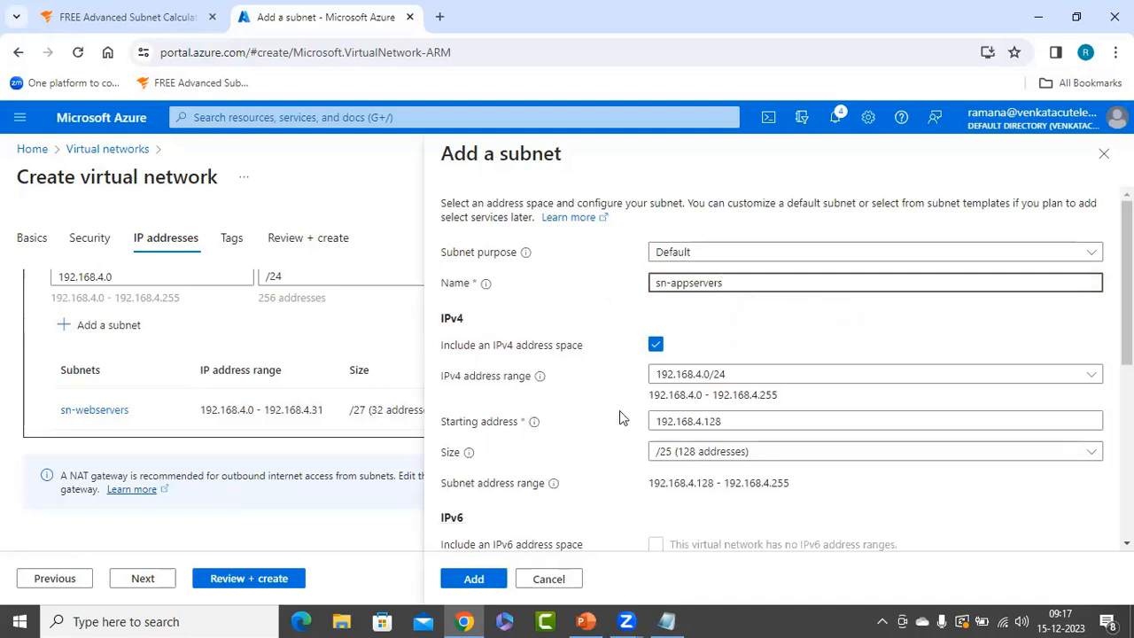
left_click(769, 425)
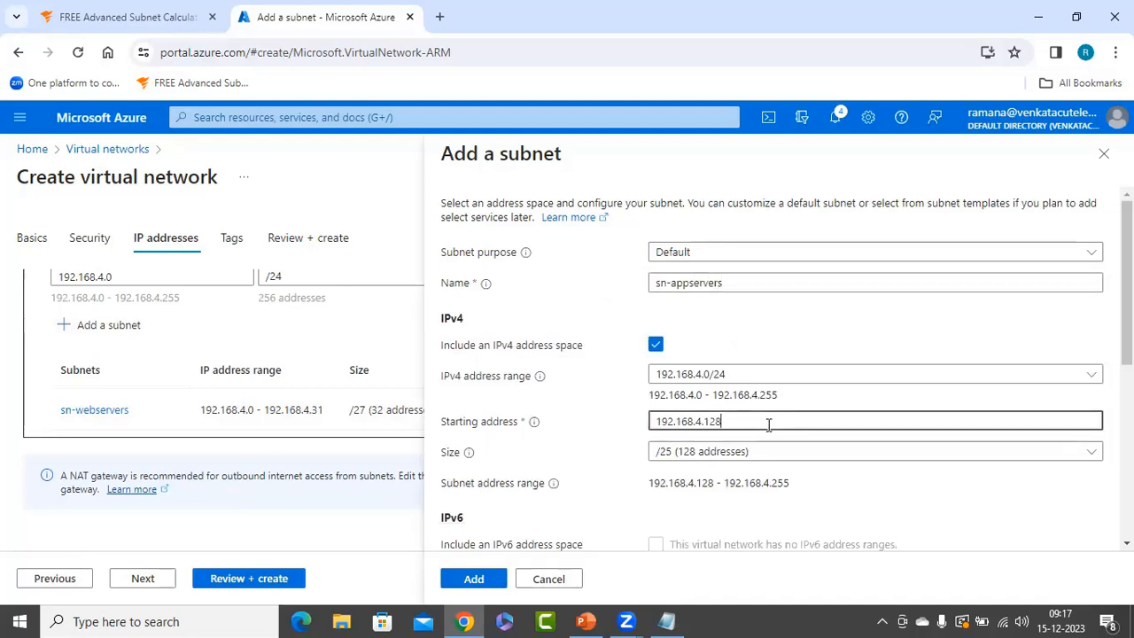
key("BackSpace")
key("BackSpace")
key("BackSpace")
type("32")
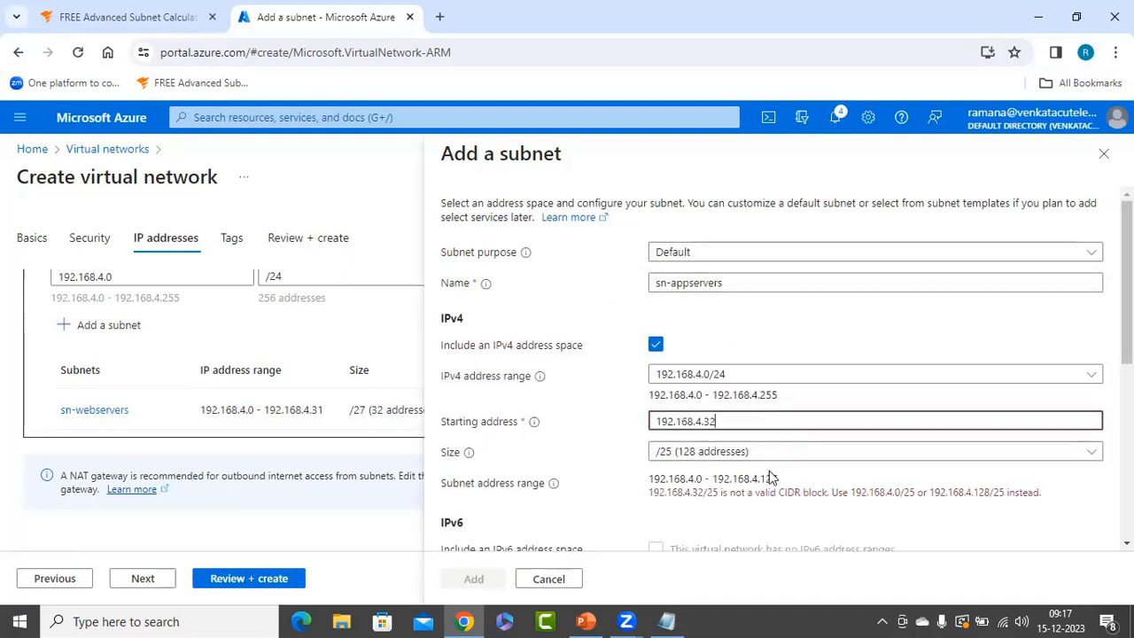
left_click(711, 453)
left_click(697, 335)
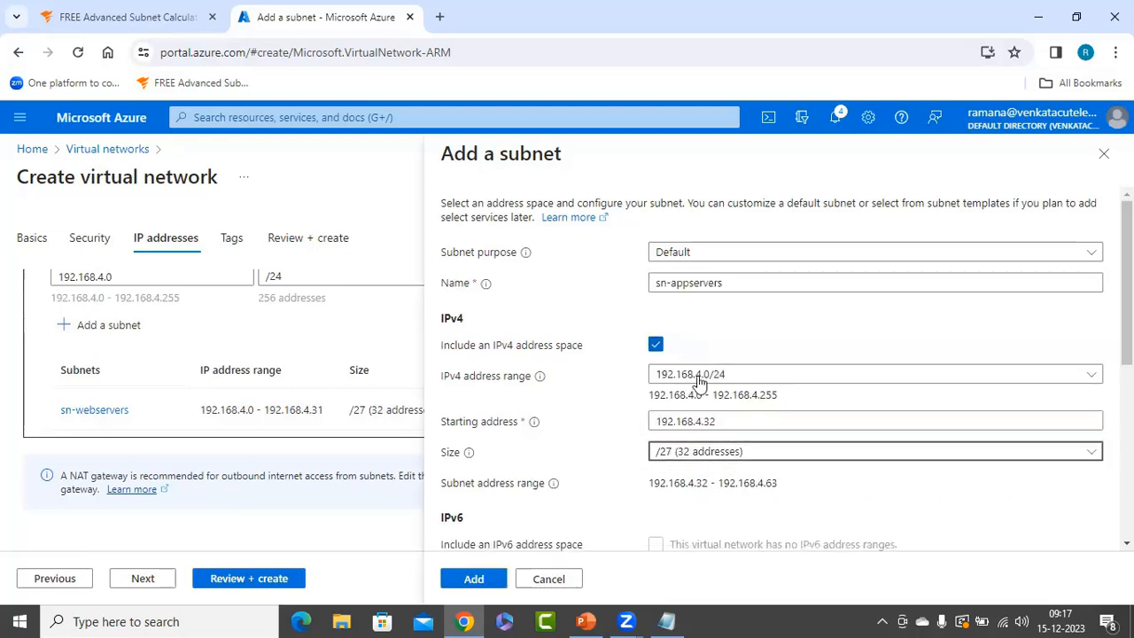
scroll(683, 530, "down", 2)
left_click(472, 578)
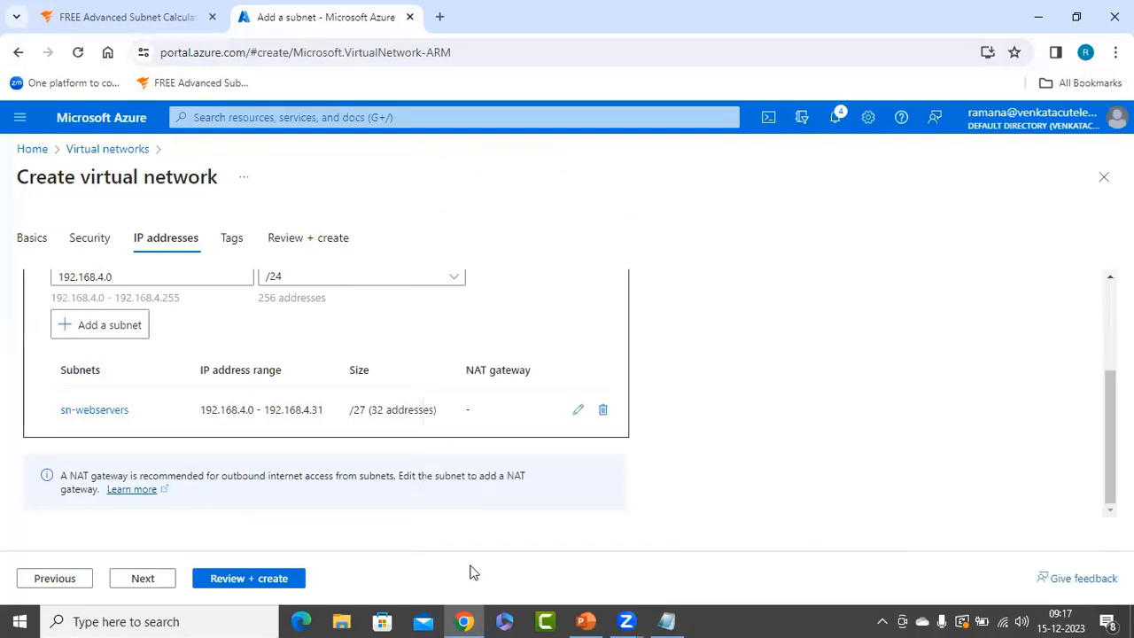
Step: Add subnet sn-database starting 192.168.4.64 with size /27
left_click(132, 291)
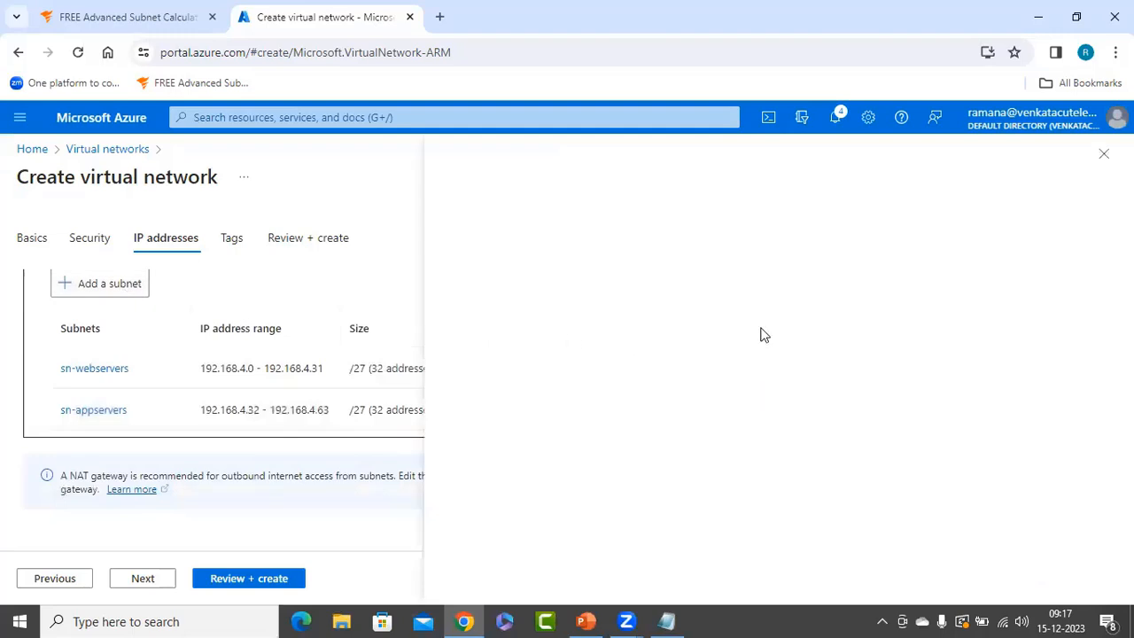
double_click(700, 285)
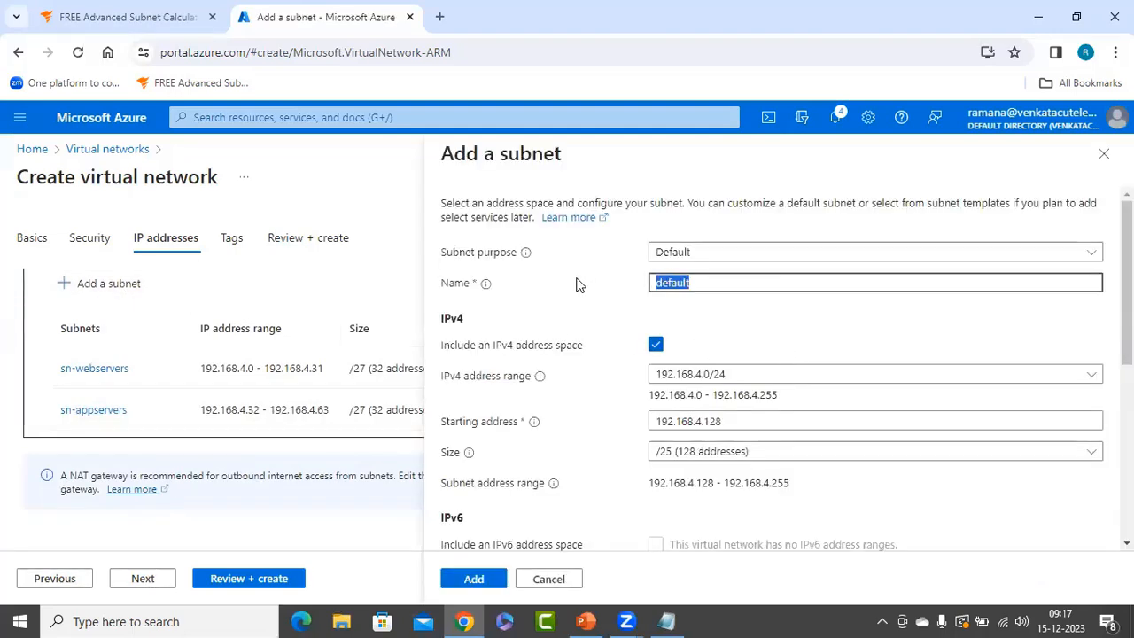
type("sn-database")
left_click(740, 421)
key("BackSpace")
key("BackSpace")
key("BackSpace")
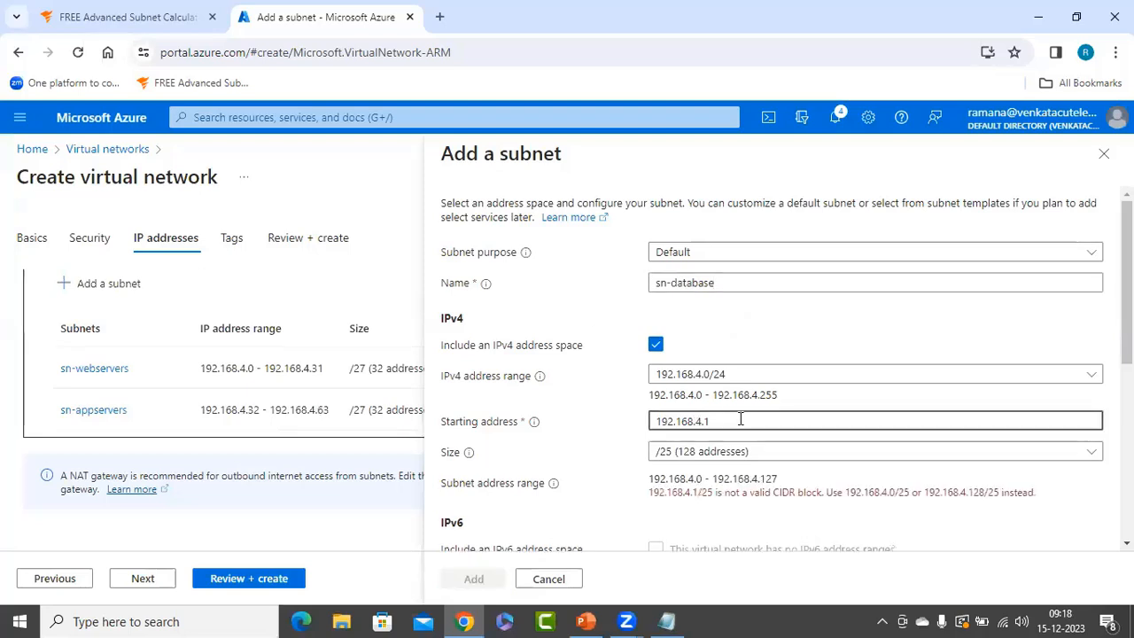
type("64")
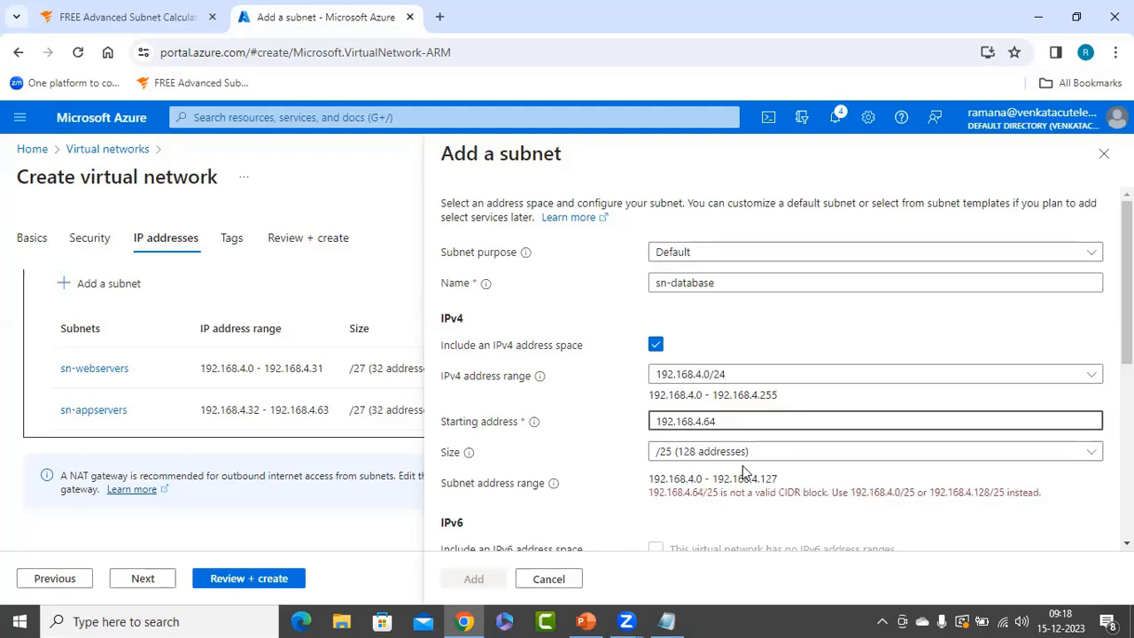
left_click(742, 453)
left_click(708, 337)
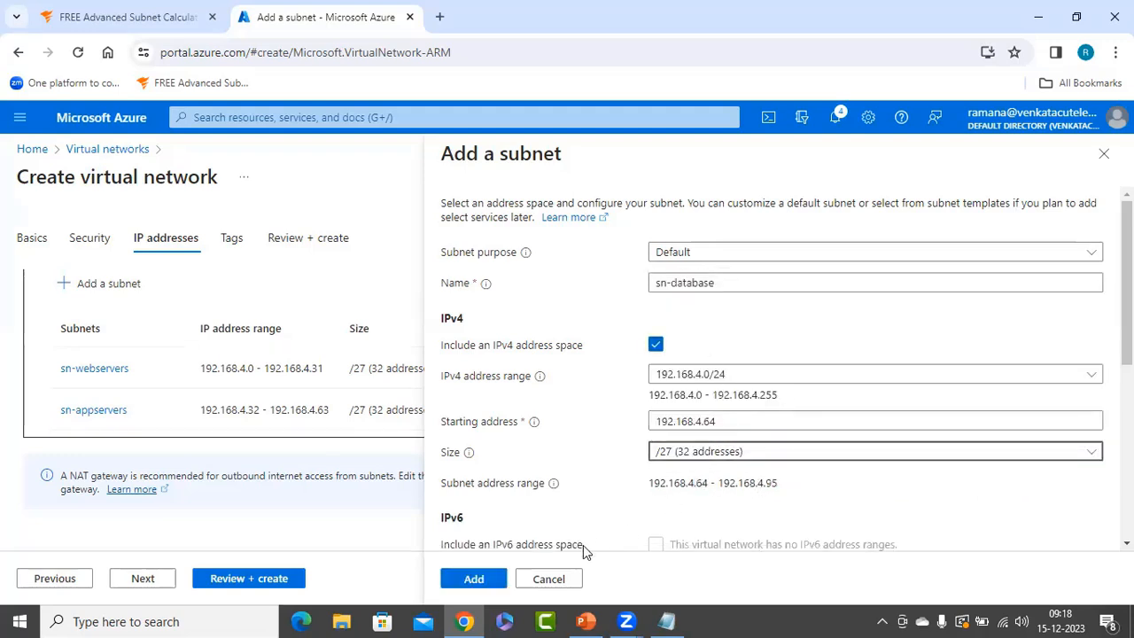
left_click(479, 578)
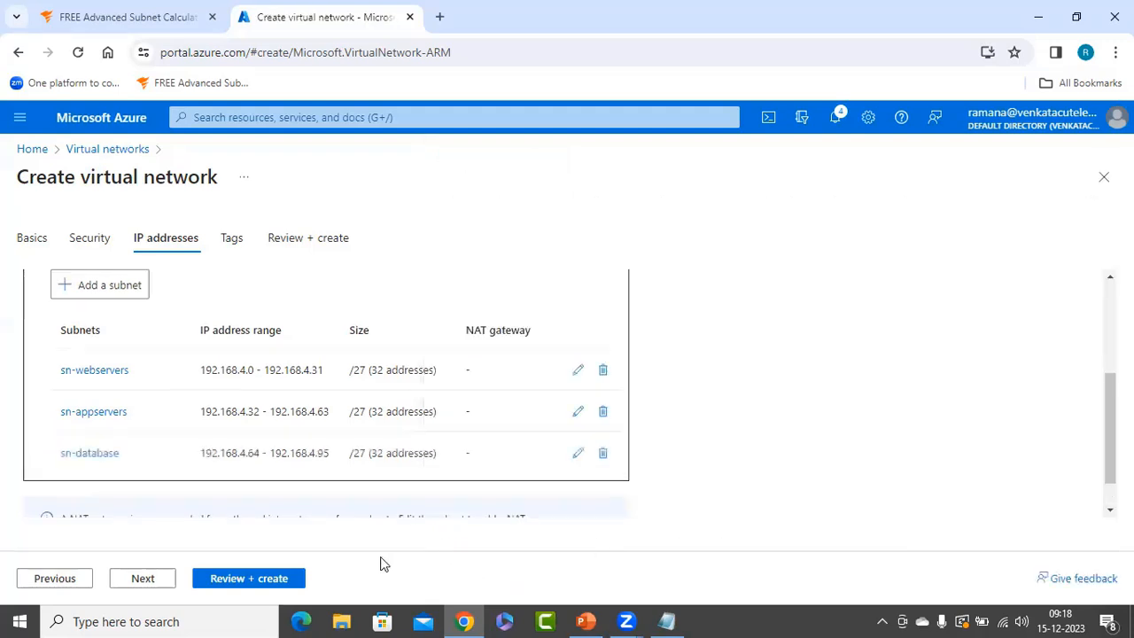
Step: Review and create vnet-wi-dev, then reopen Virtual networks via search to see all four networks
left_click(271, 579)
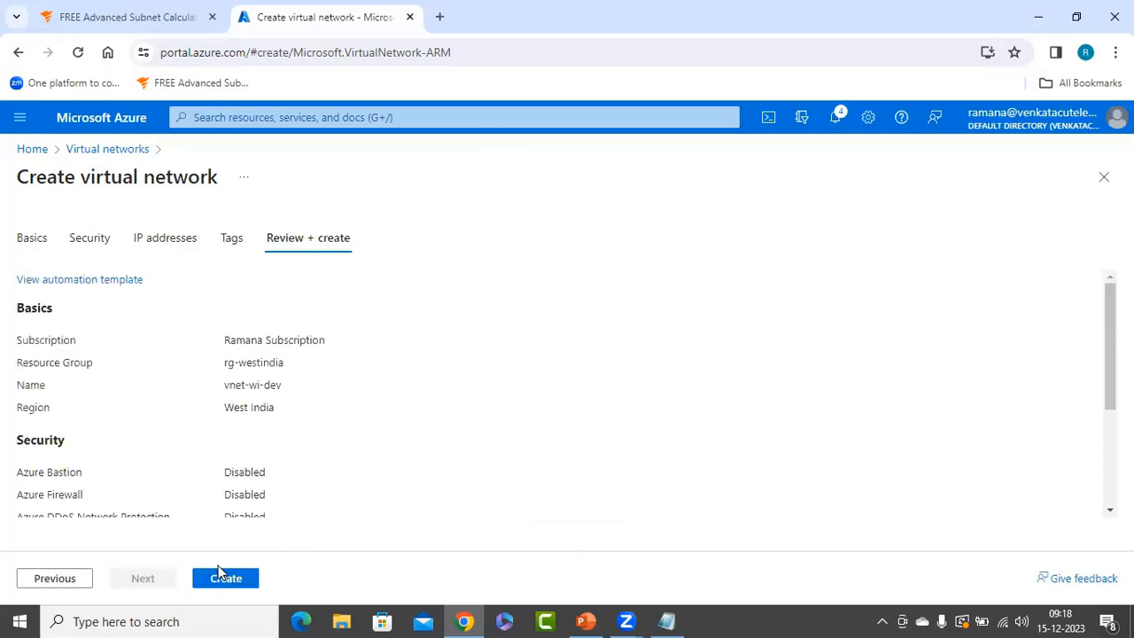
left_click(225, 579)
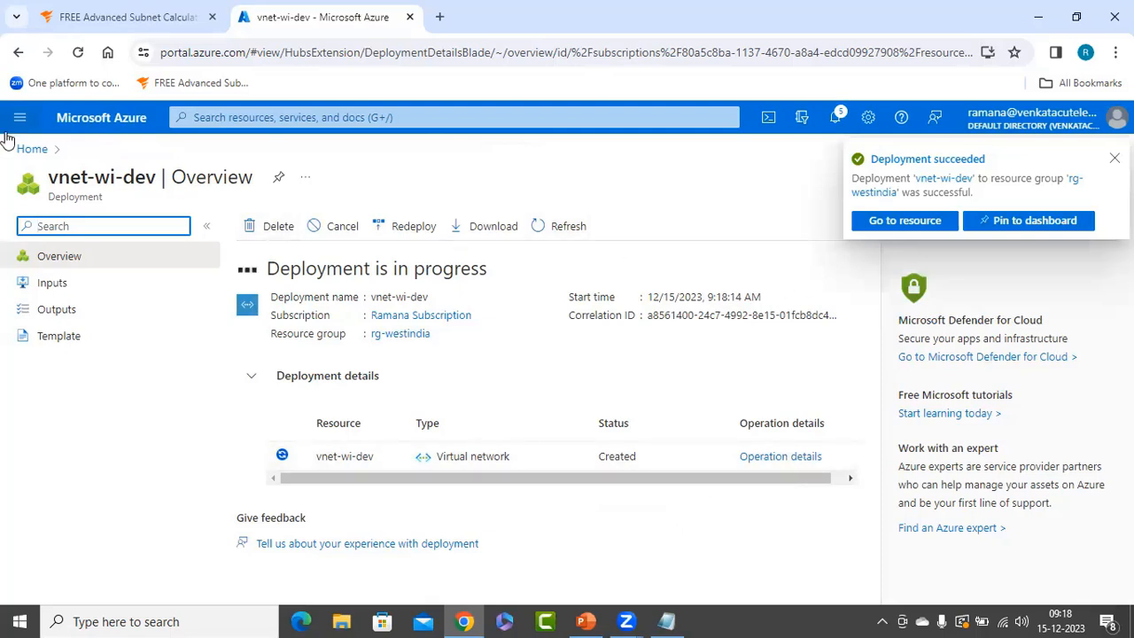
left_click(27, 152)
left_click(343, 230)
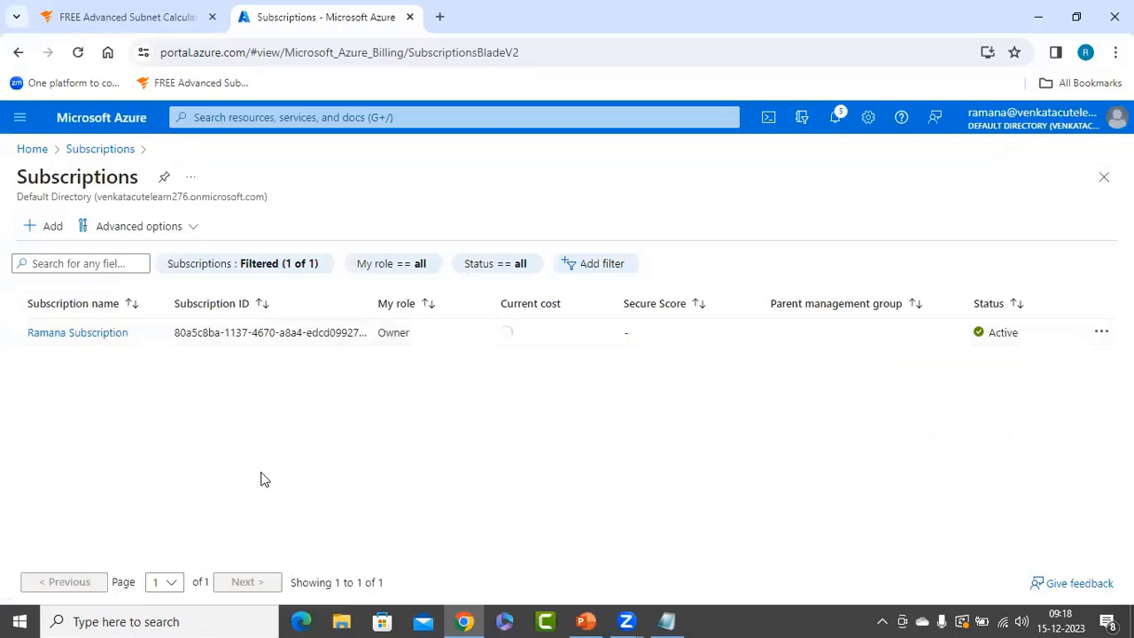
left_click(238, 124)
left_click(301, 377)
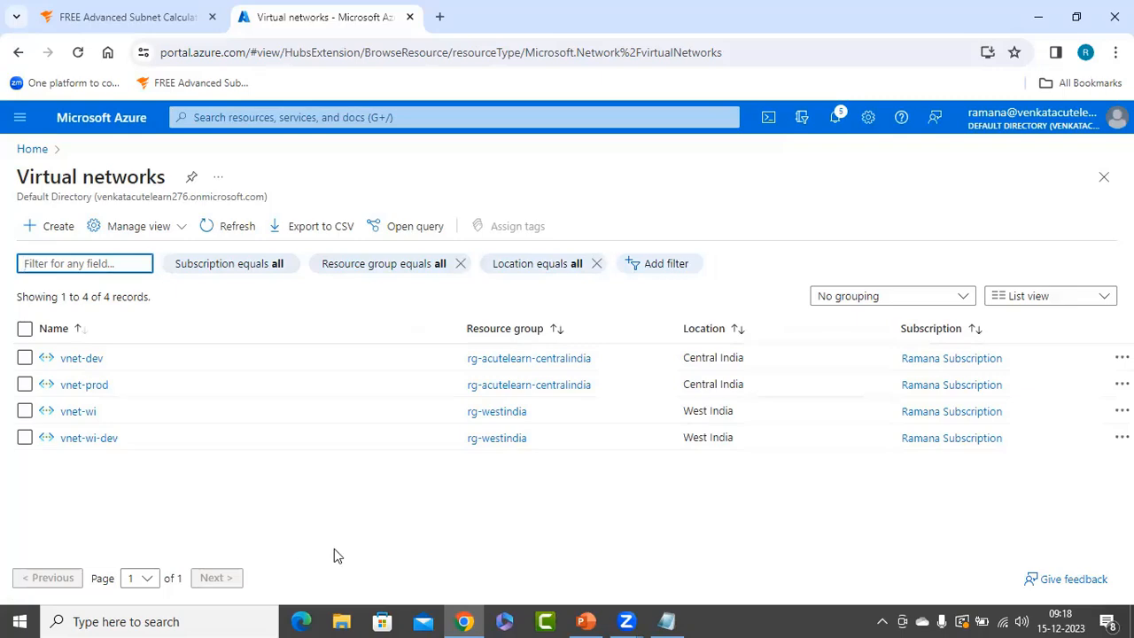
left_click(585, 621)
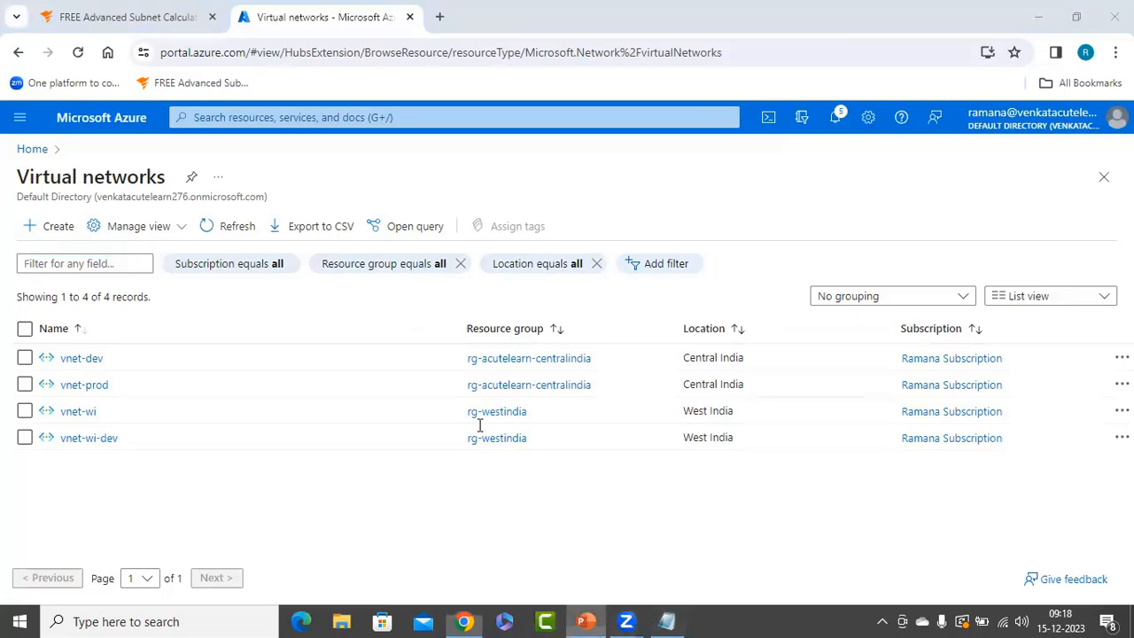
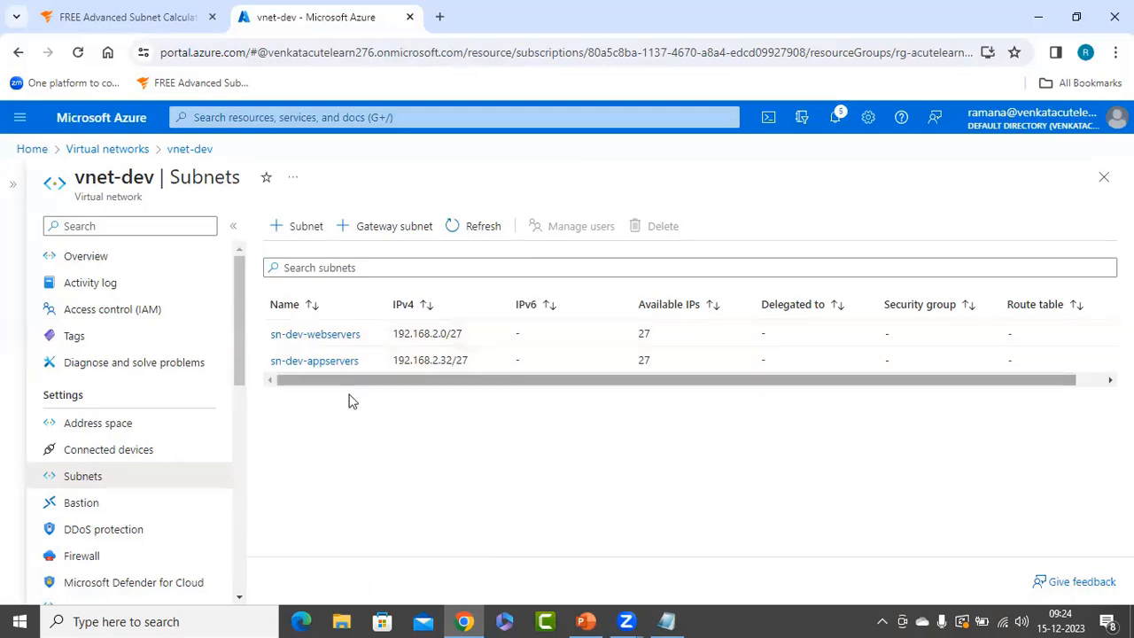
Step: Leave vnet-dev | Subnets via the Home breadcrumb for the Azure portal home page
left_click(32, 149)
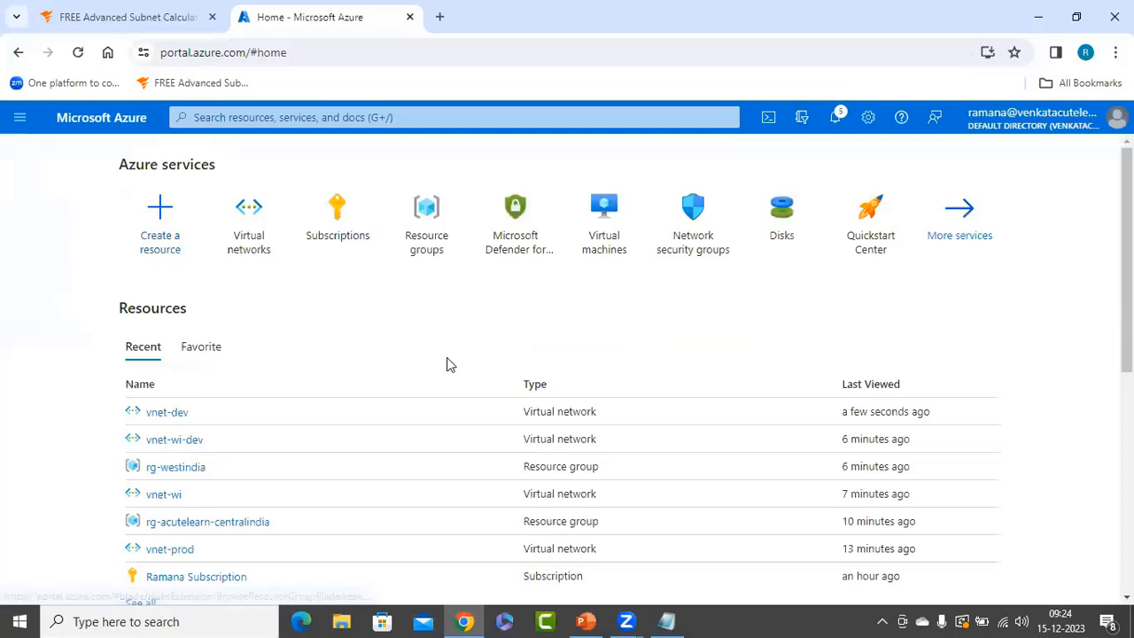
Step: Start creating an Azure virtual machine in resource group rg-westindia
left_click(621, 224)
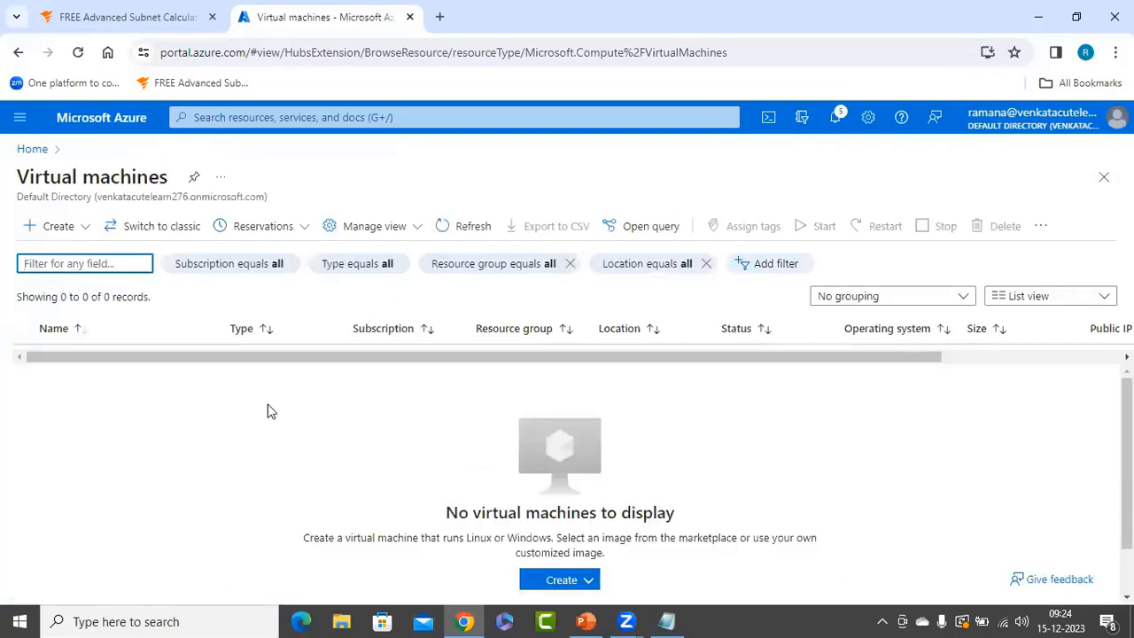
left_click(59, 226)
left_click(76, 264)
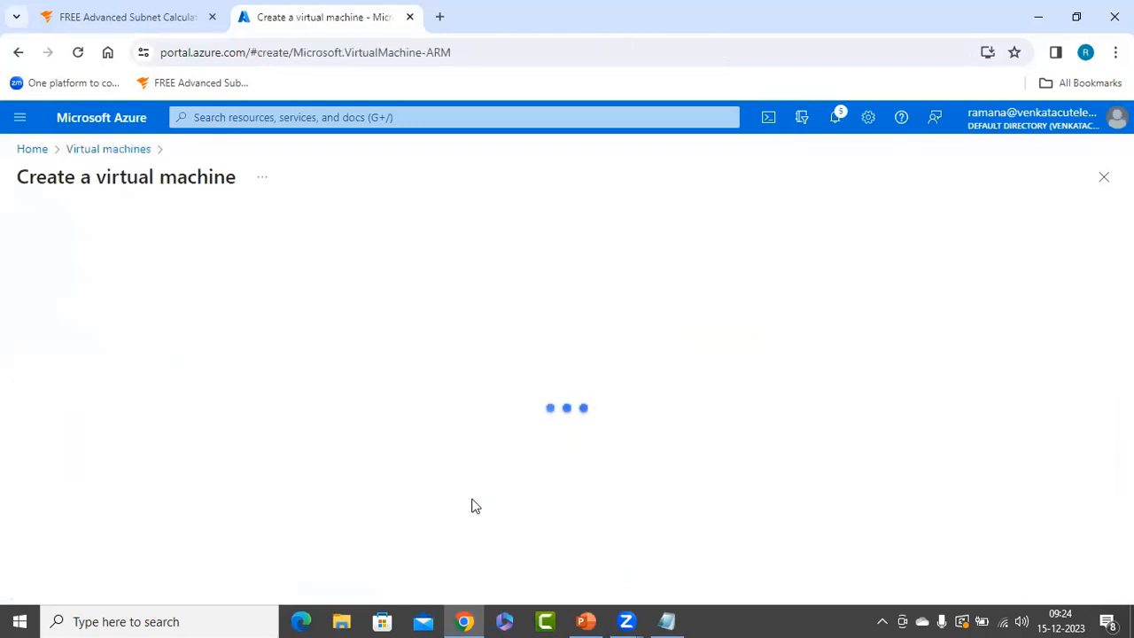
left_click(337, 439)
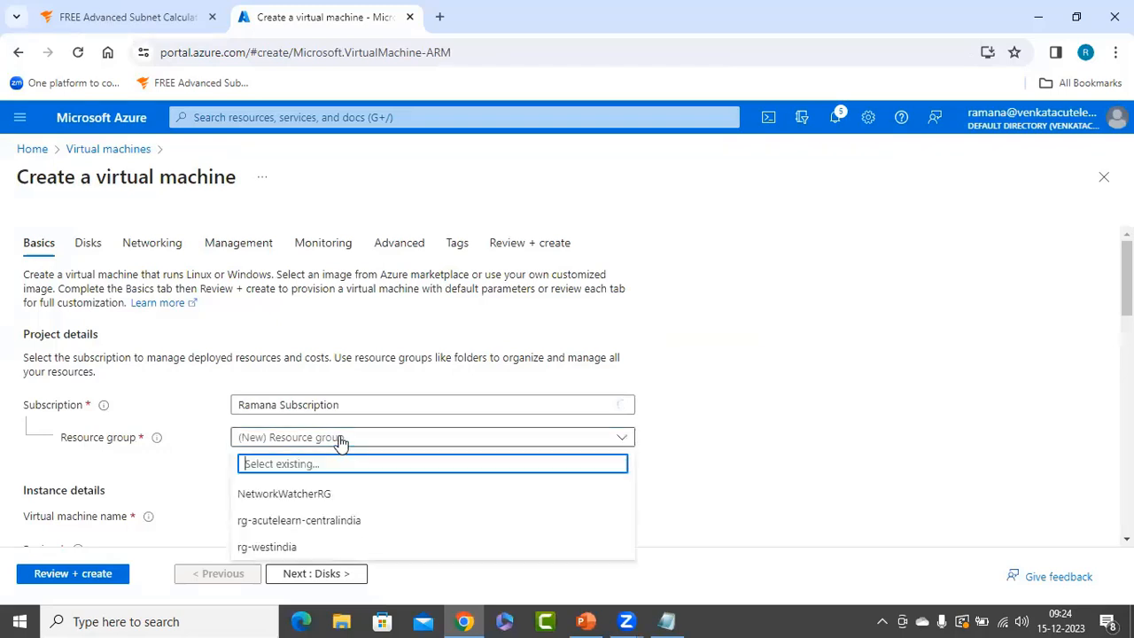
left_click(270, 547)
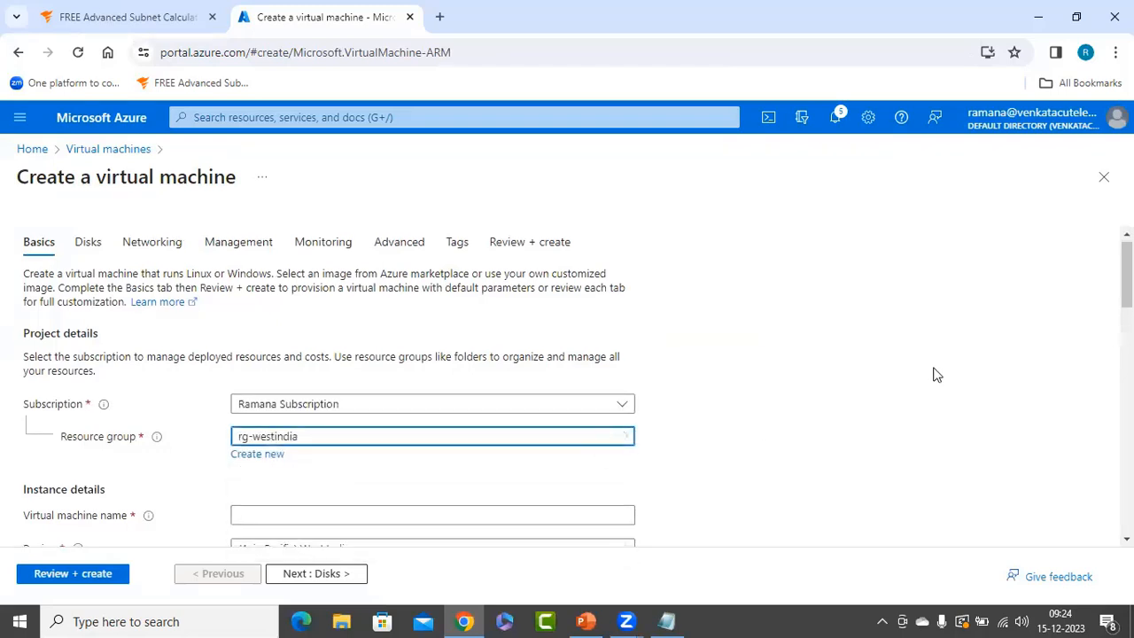
Step: Name the VM vm1 and check the size list without changing it
scroll(337, 349, "down", 2)
left_click(278, 348)
type("vm1")
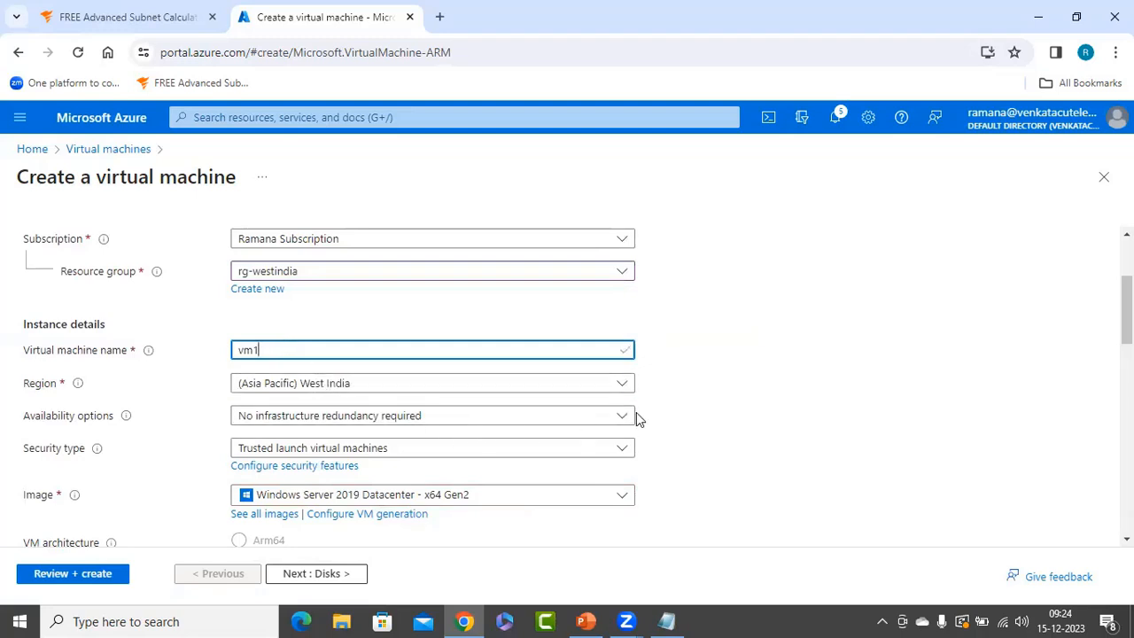
scroll(576, 426, "down", 1)
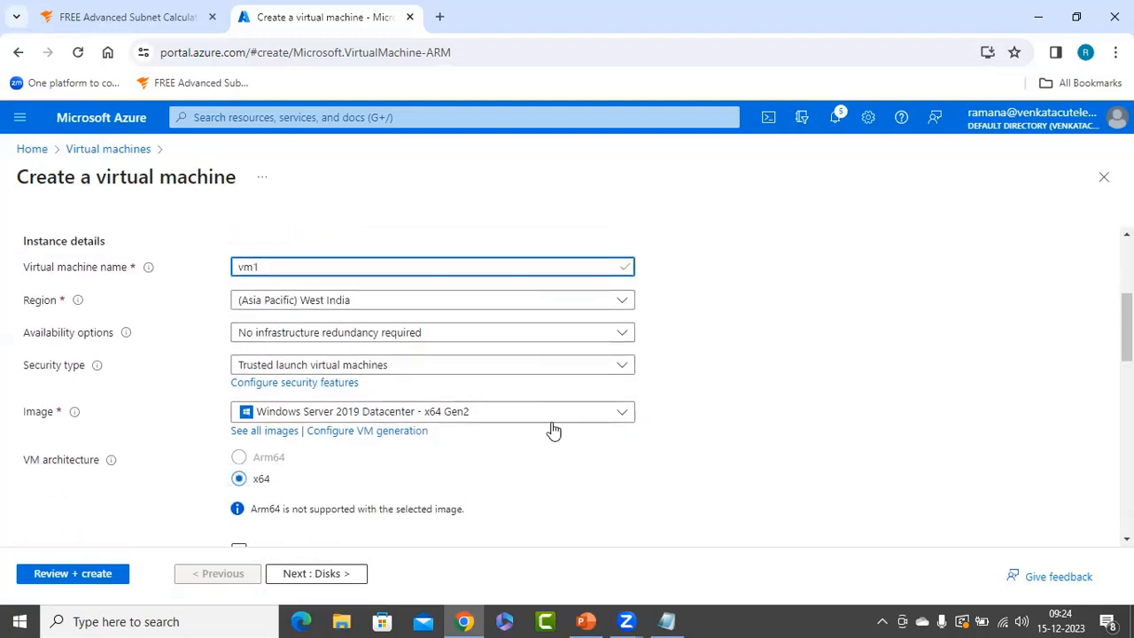
scroll(523, 438, "down", 3)
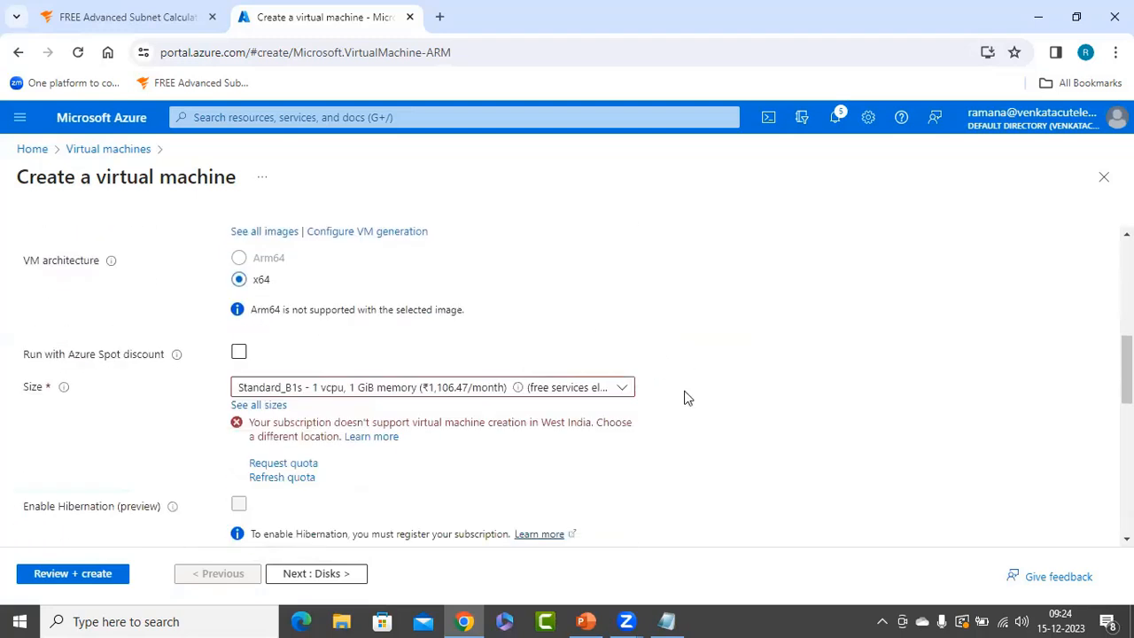
left_click(388, 337)
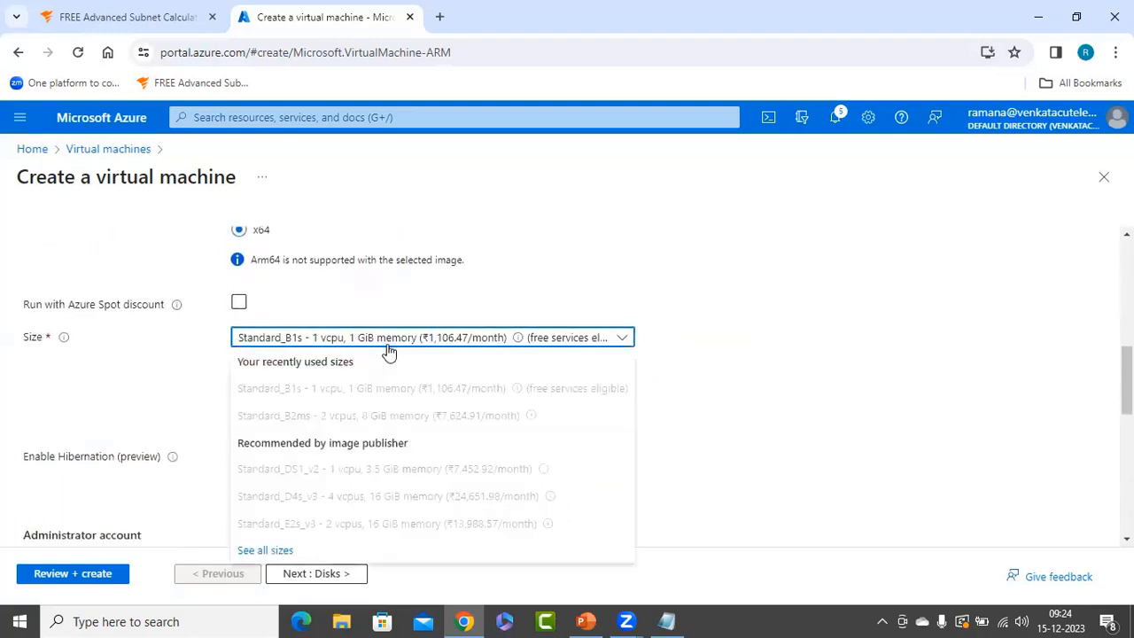
left_click(832, 382)
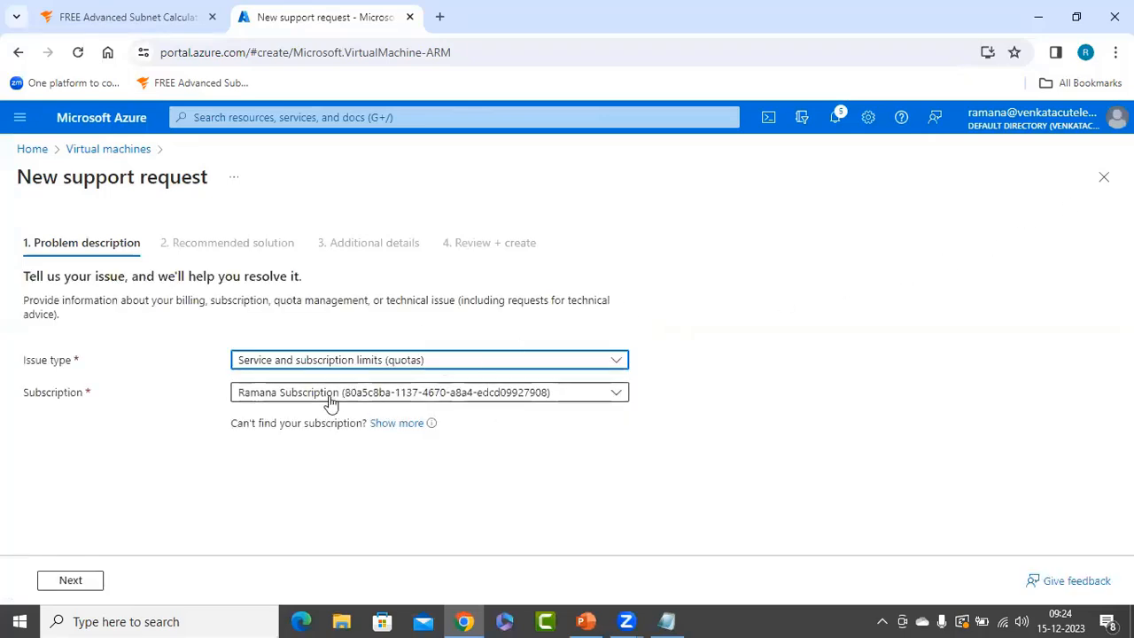
Step: Choose Compute-VM (cores-vCPUs) subscription limit increases as quota type, then open Usage + quotas
left_click(328, 459)
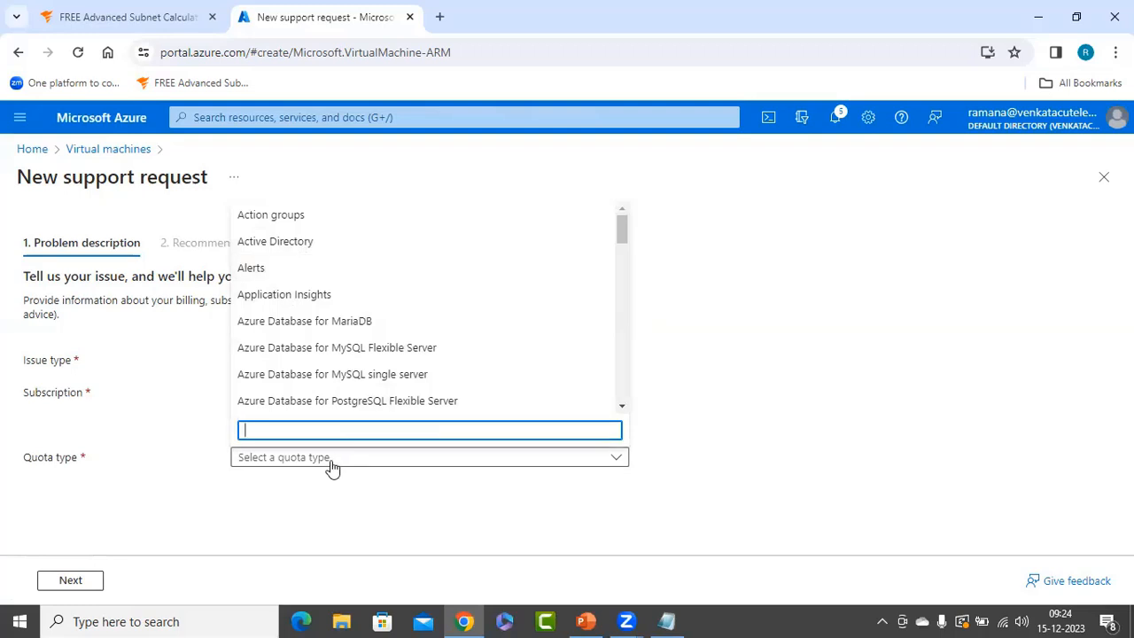
type("com")
left_click(359, 405)
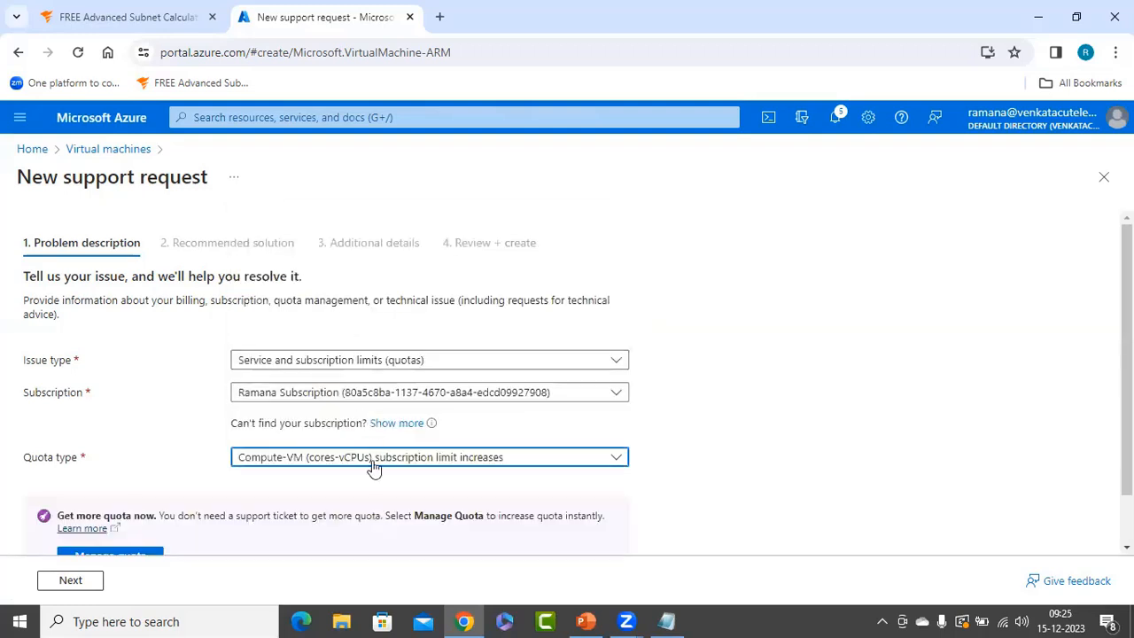
scroll(381, 485, "down", 1)
left_click(133, 502)
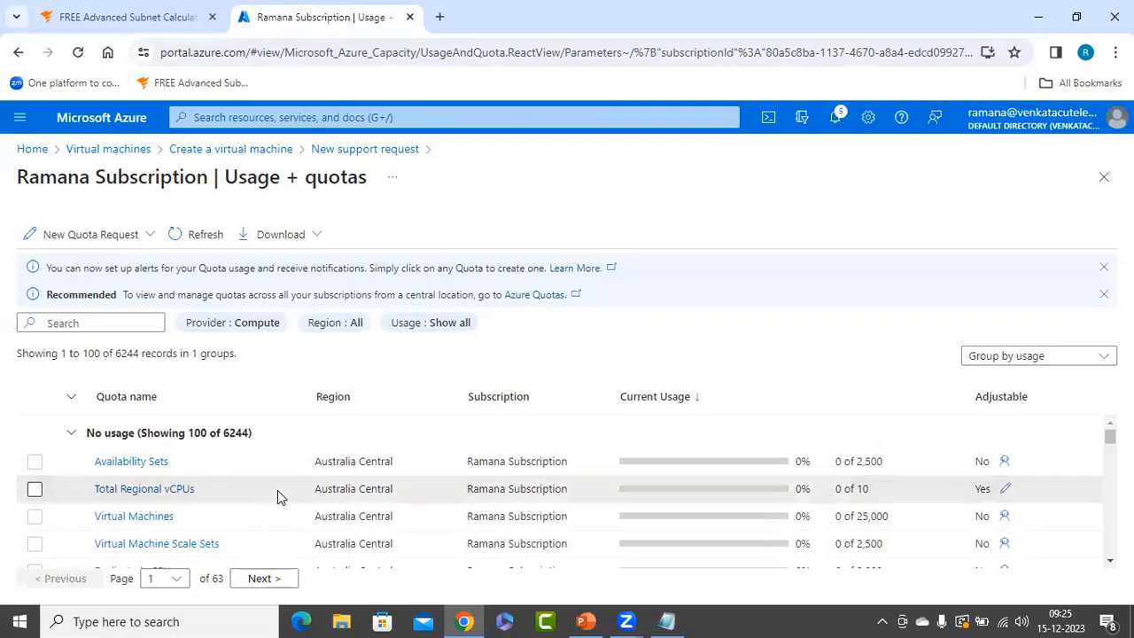
scroll(468, 488, "down", 3)
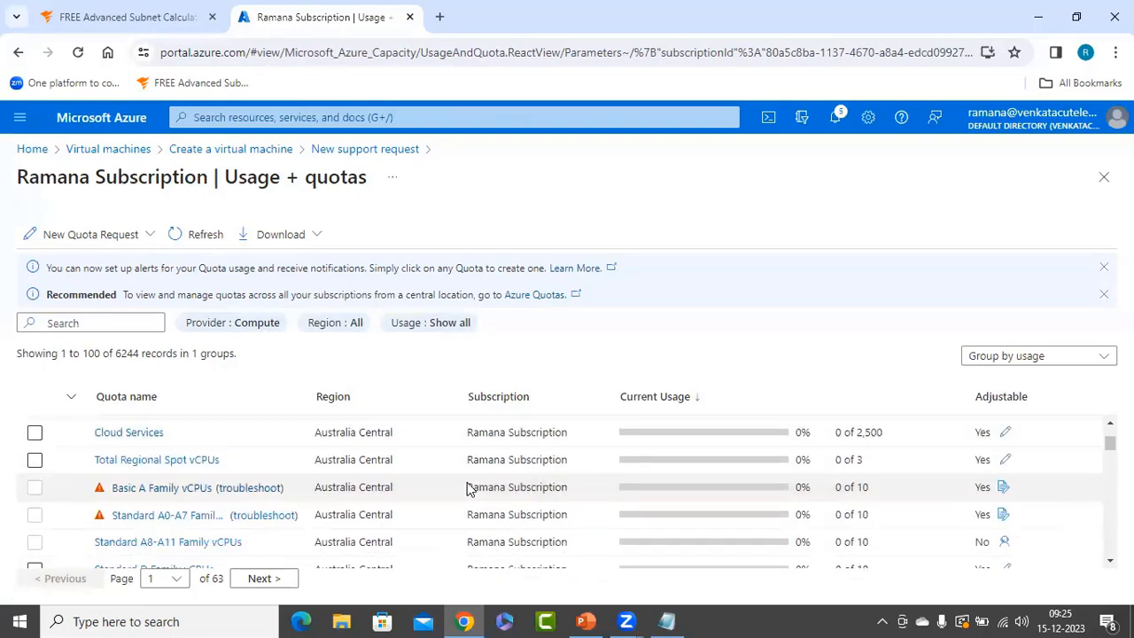
scroll(467, 488, "down", 2)
scroll(468, 488, "up", 5)
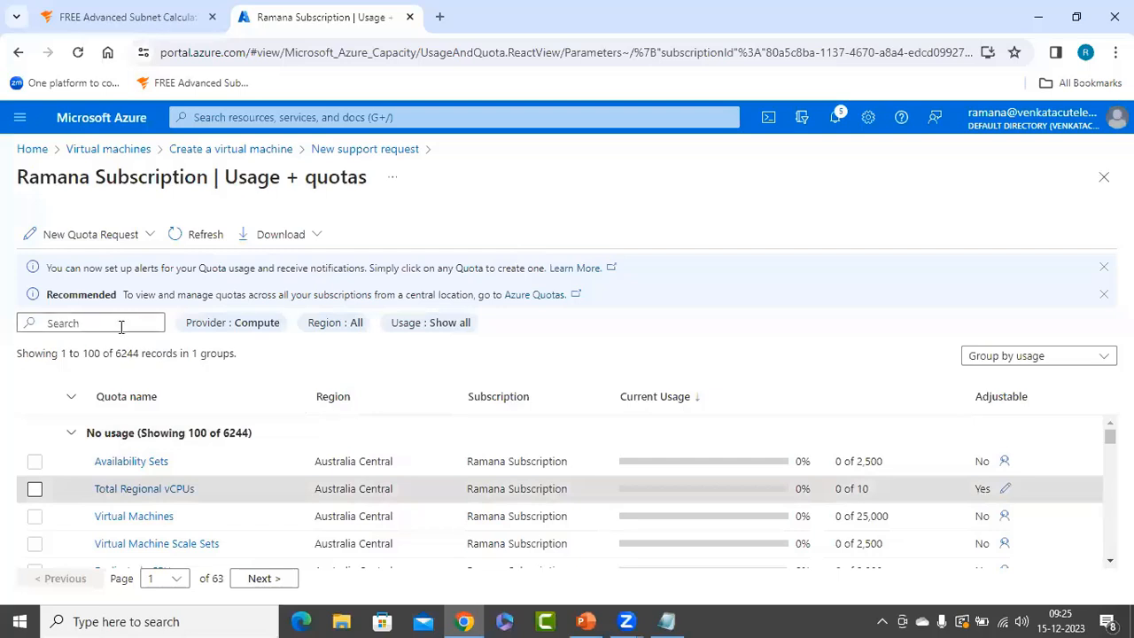
left_click(88, 235)
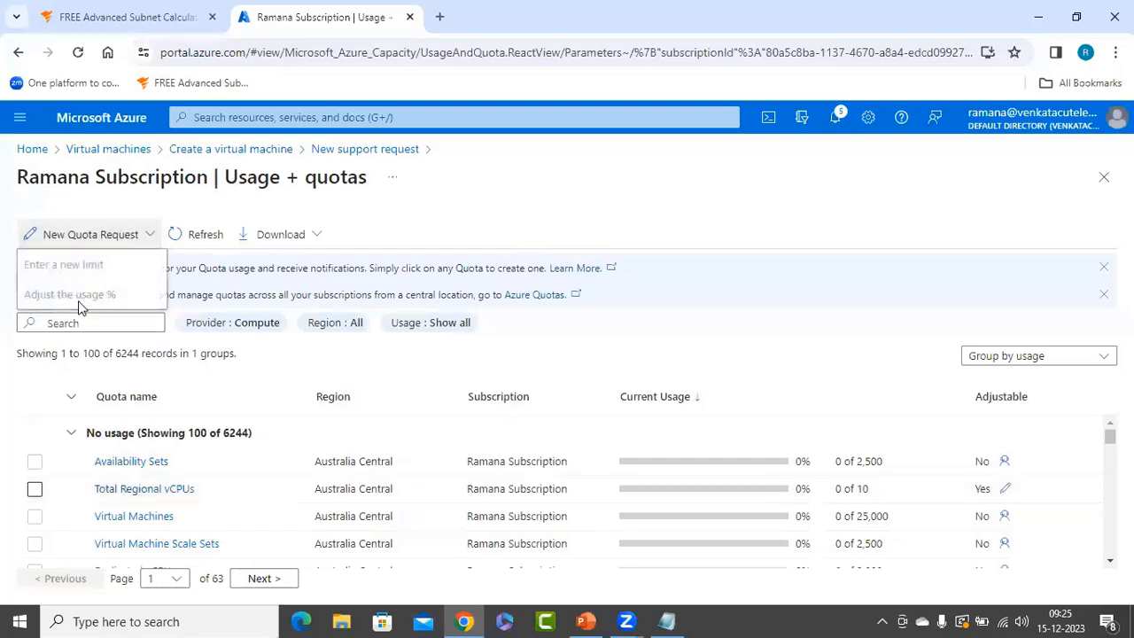
left_click(124, 325)
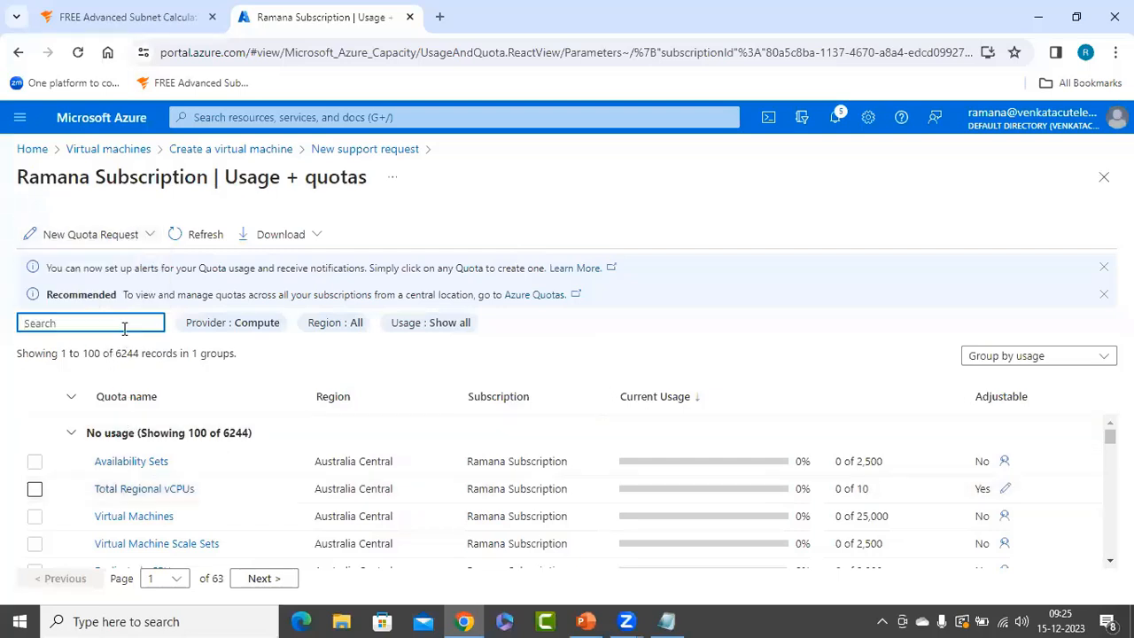
type("west")
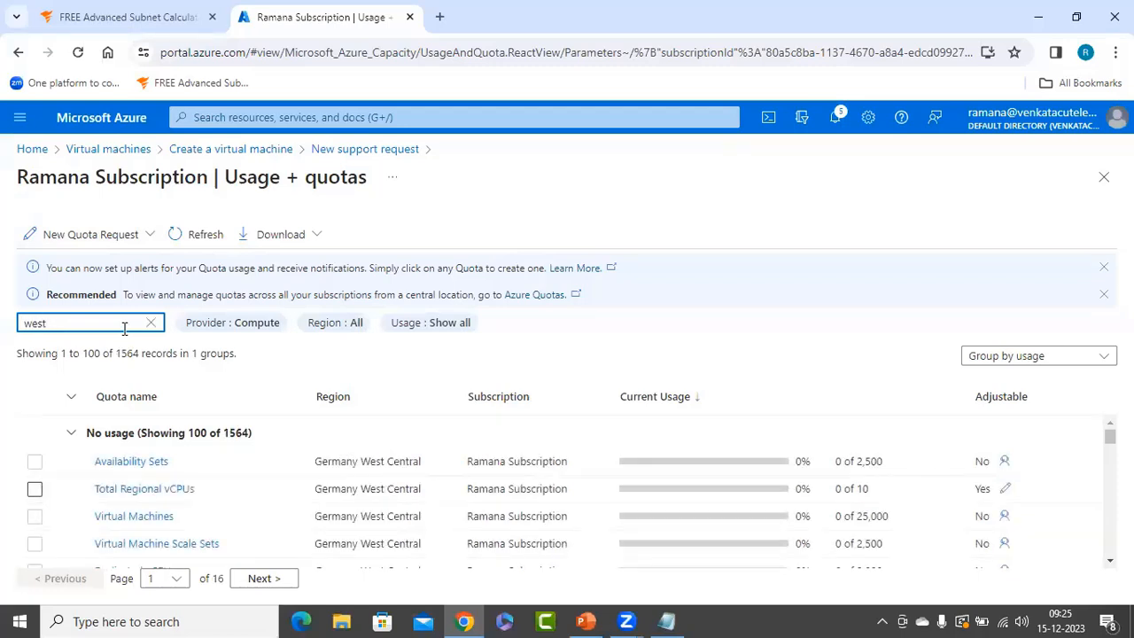
left_click(113, 516)
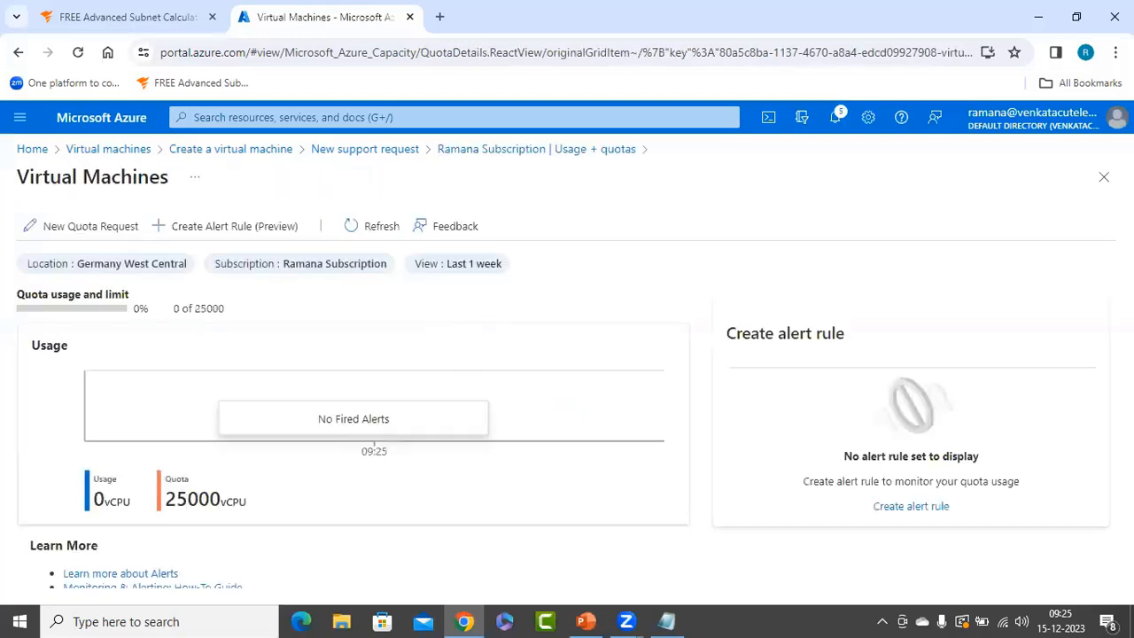
left_click(1104, 176)
left_click(1105, 177)
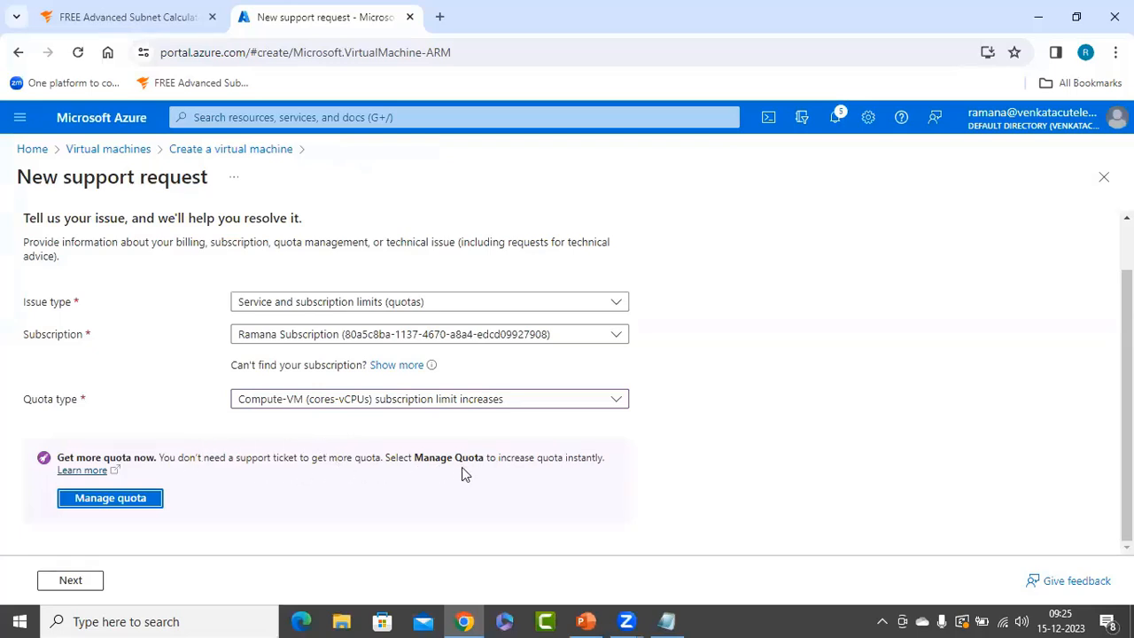
left_click(110, 499)
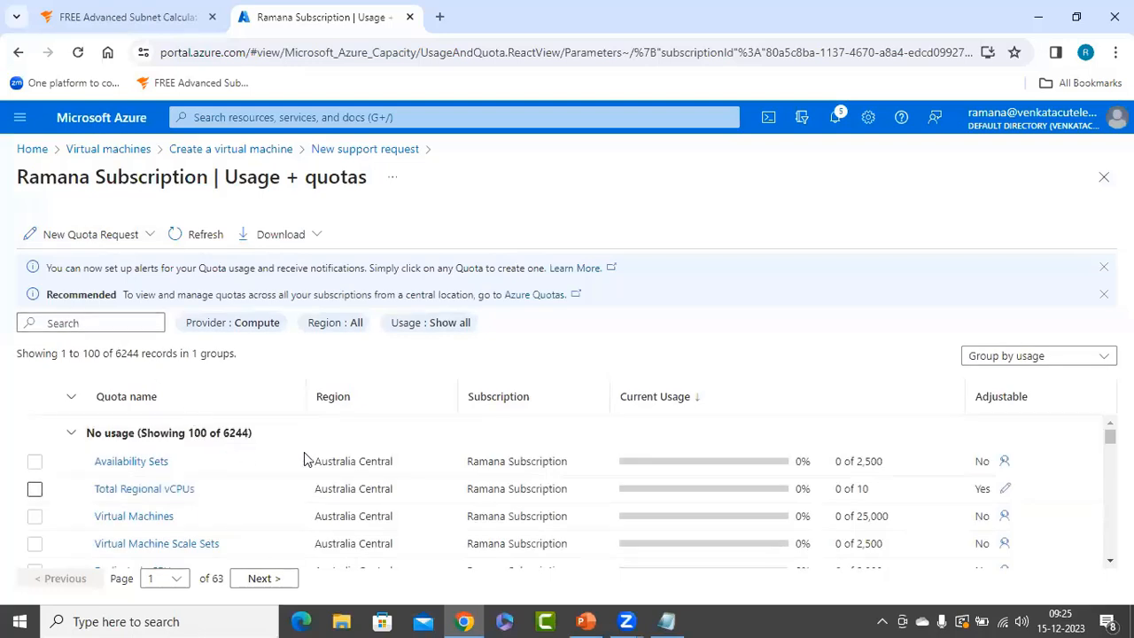
scroll(324, 464, "down", 1)
scroll(285, 538, "down", 3)
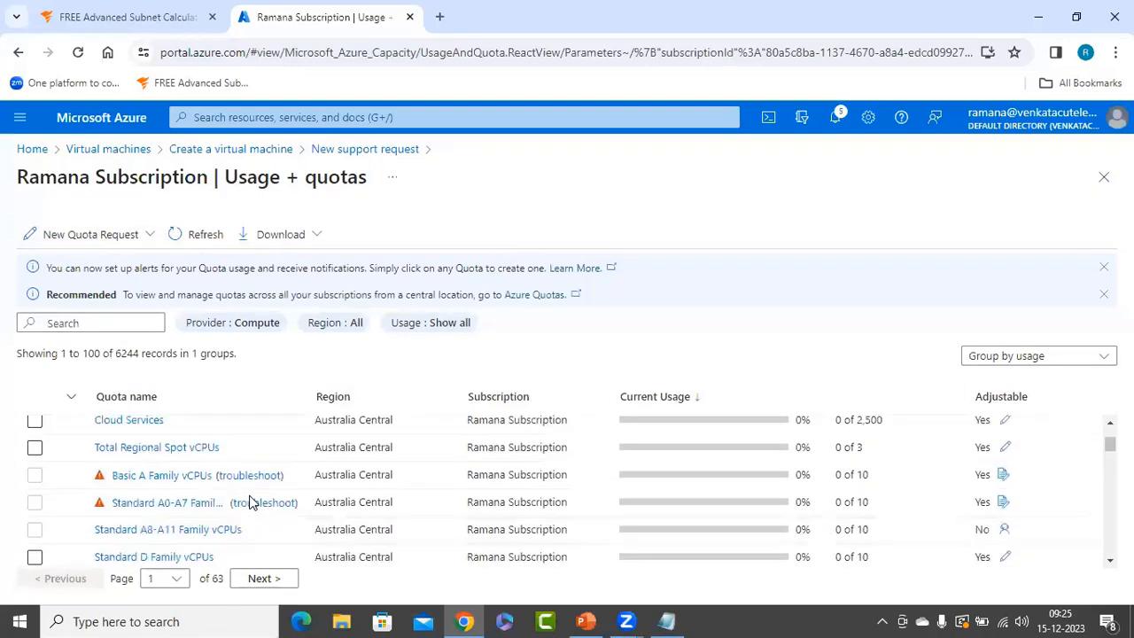
scroll(250, 500, "down", 1)
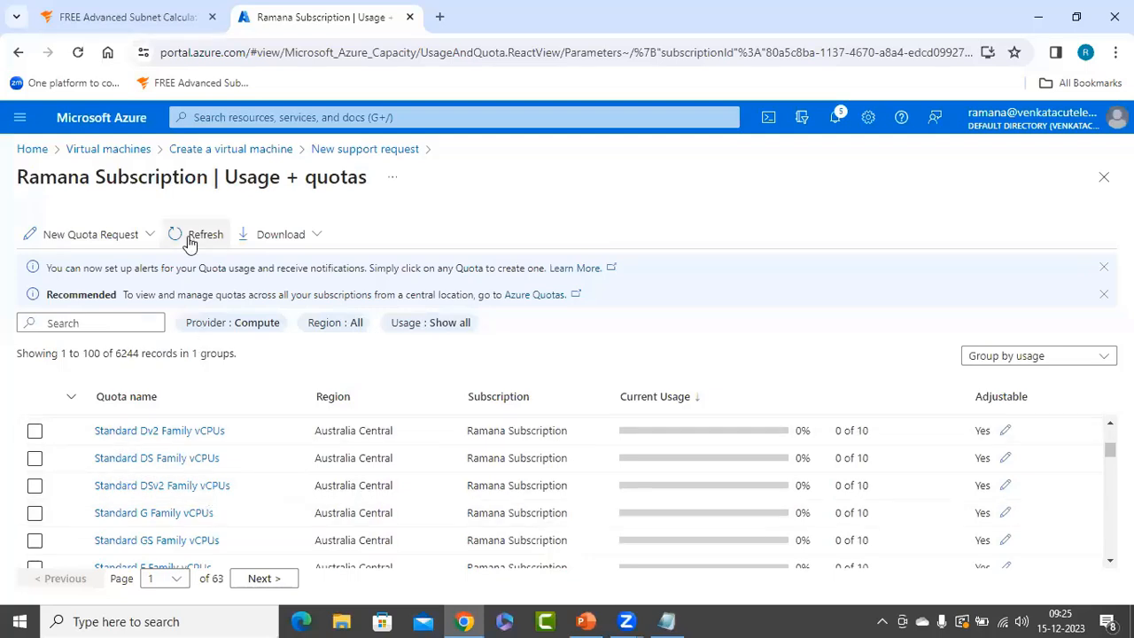
scroll(253, 488, "up", 3)
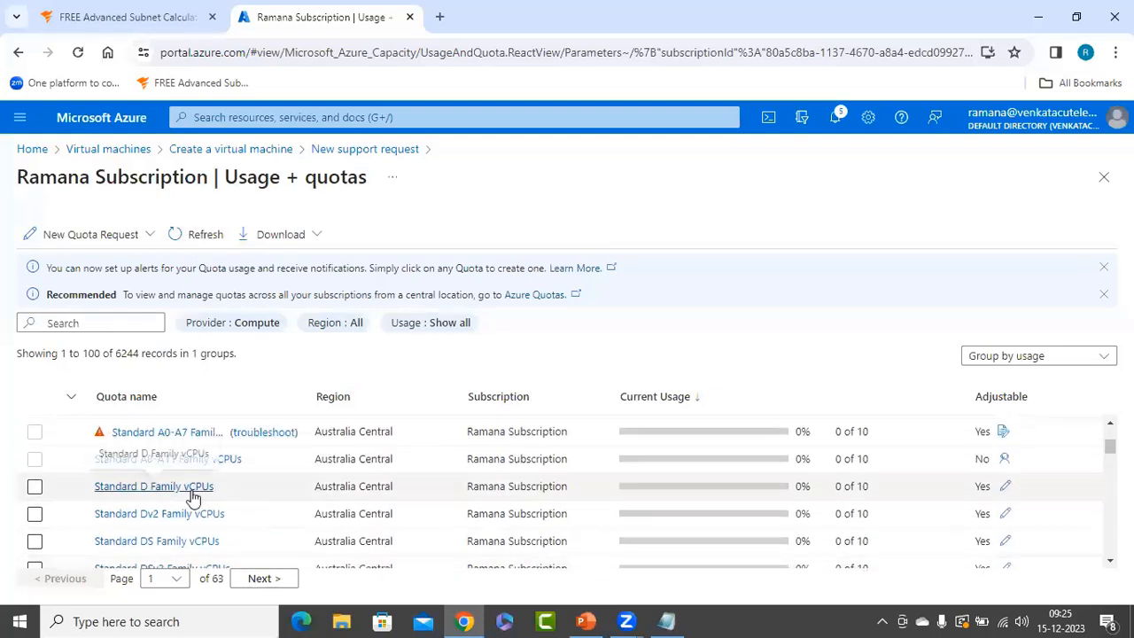
scroll(254, 493, "down", 10)
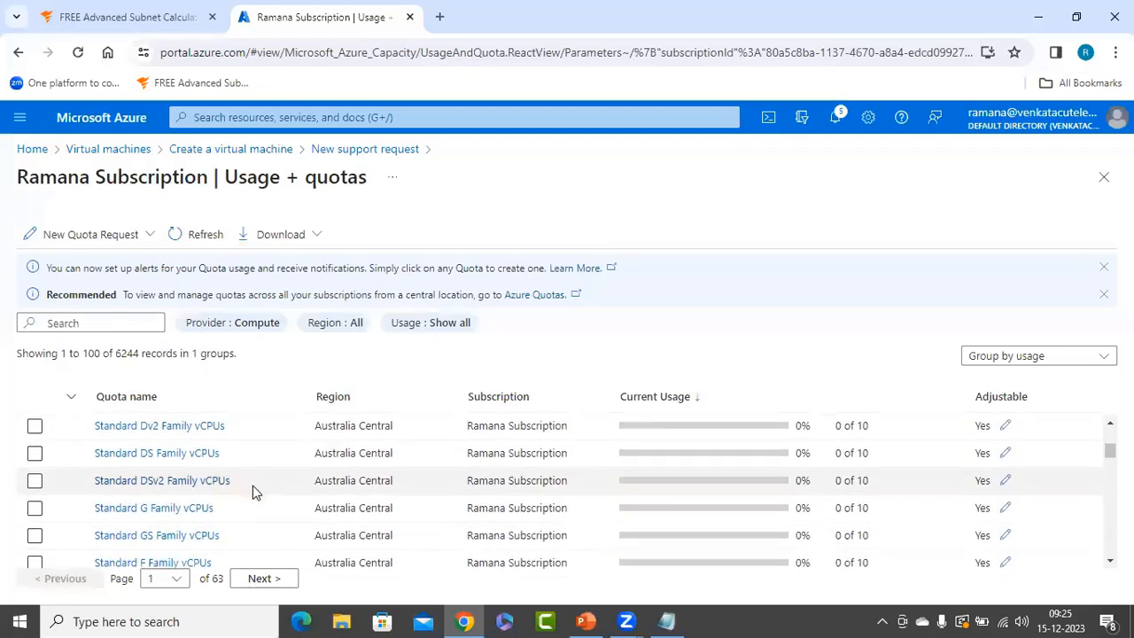
scroll(256, 501, "down", 6)
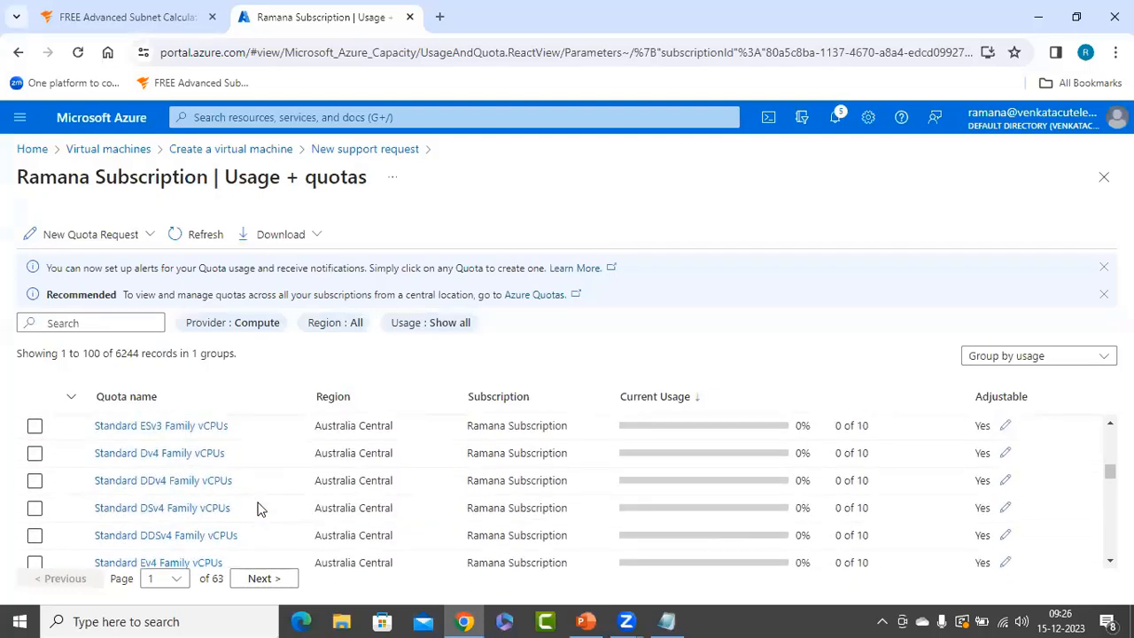
scroll(260, 508, "up", 3)
Step: Request a new Standard Dv4 Family vCPUs limit of 15 in Australia Central
left_click(177, 539)
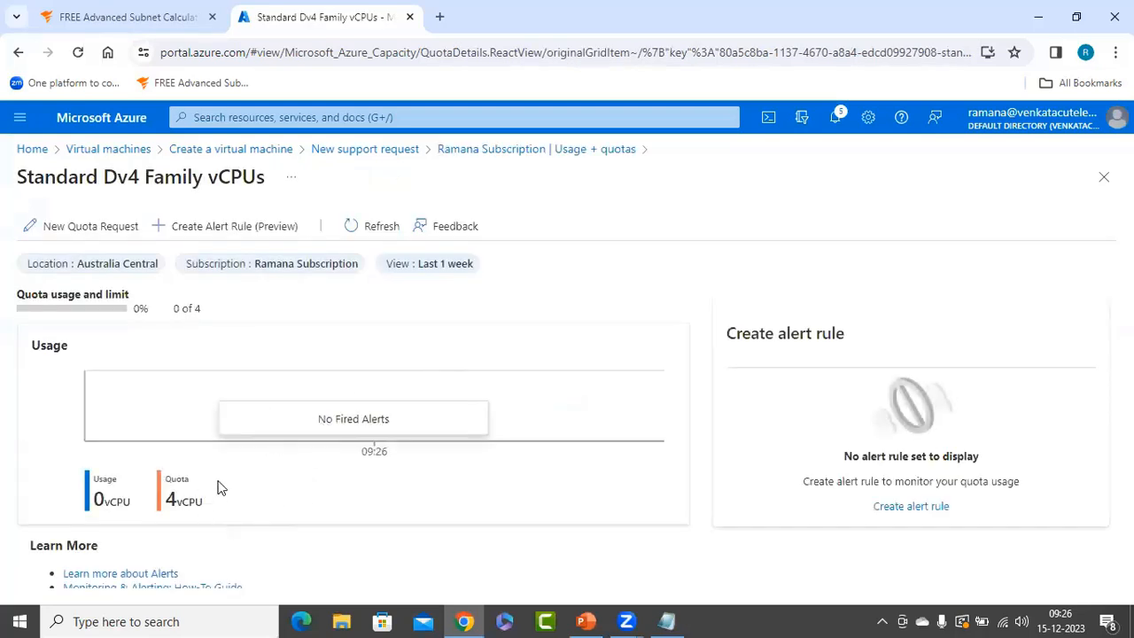
left_click(94, 231)
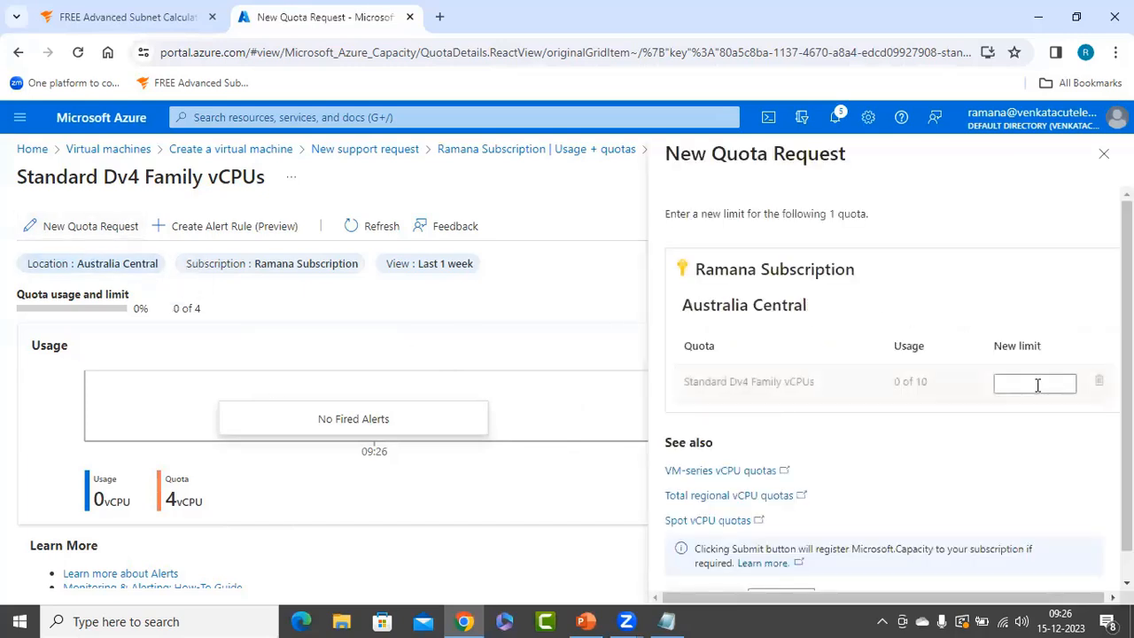
left_click(1041, 382)
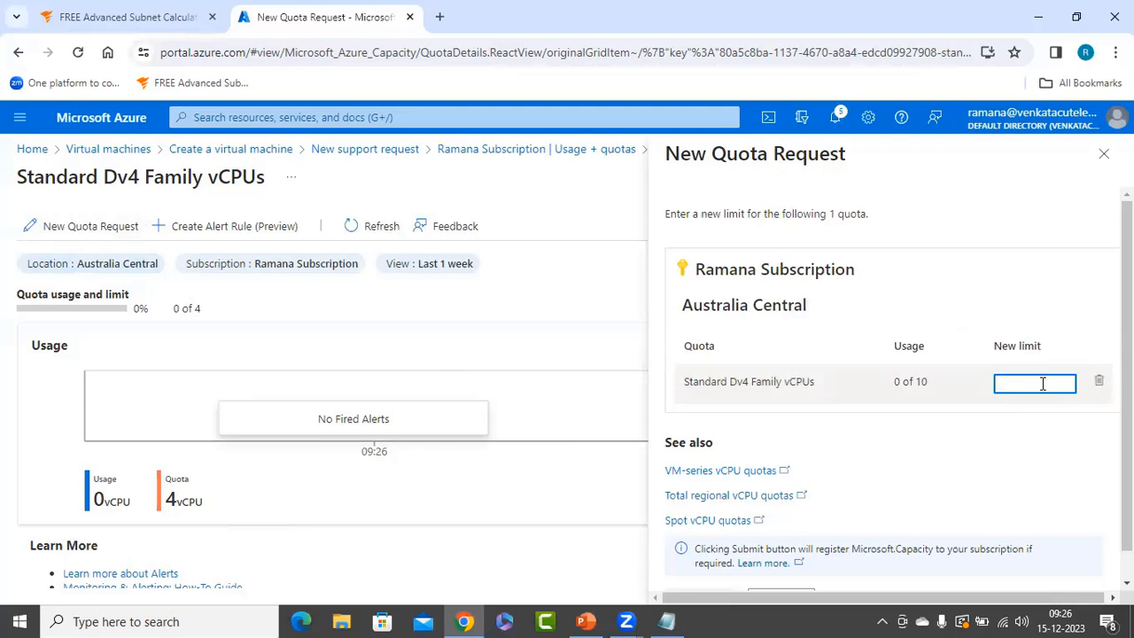
type("15")
scroll(886, 439, "down", 1)
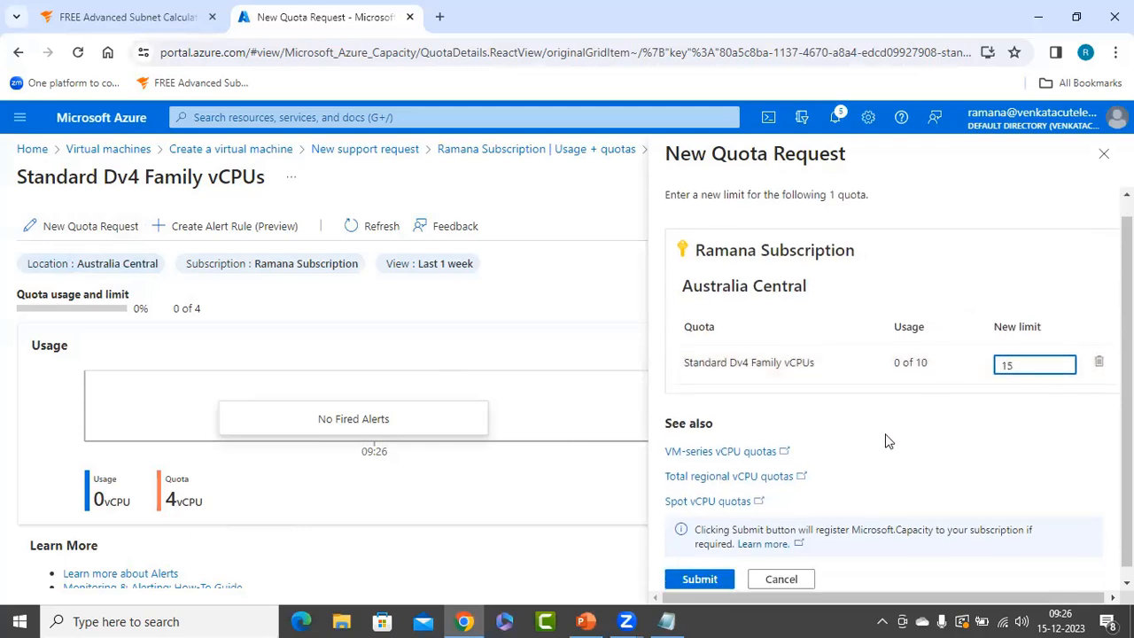
left_click(700, 568)
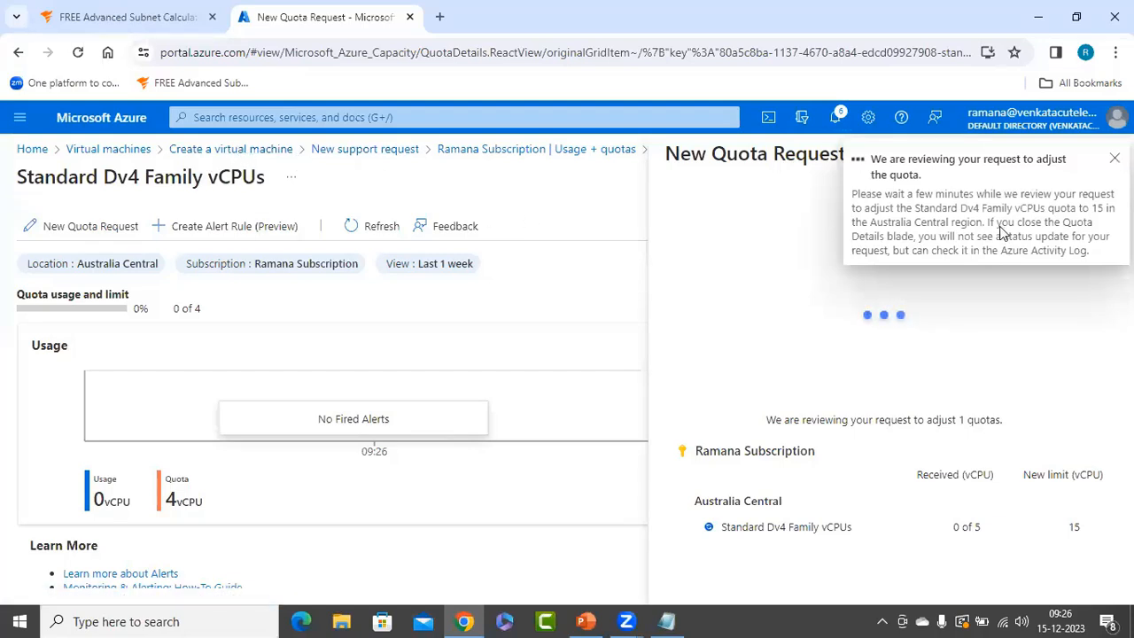
Step: Return to VM creation, discard edits, and browse all sizes including unavailable ones
left_click(224, 151)
left_click(644, 157)
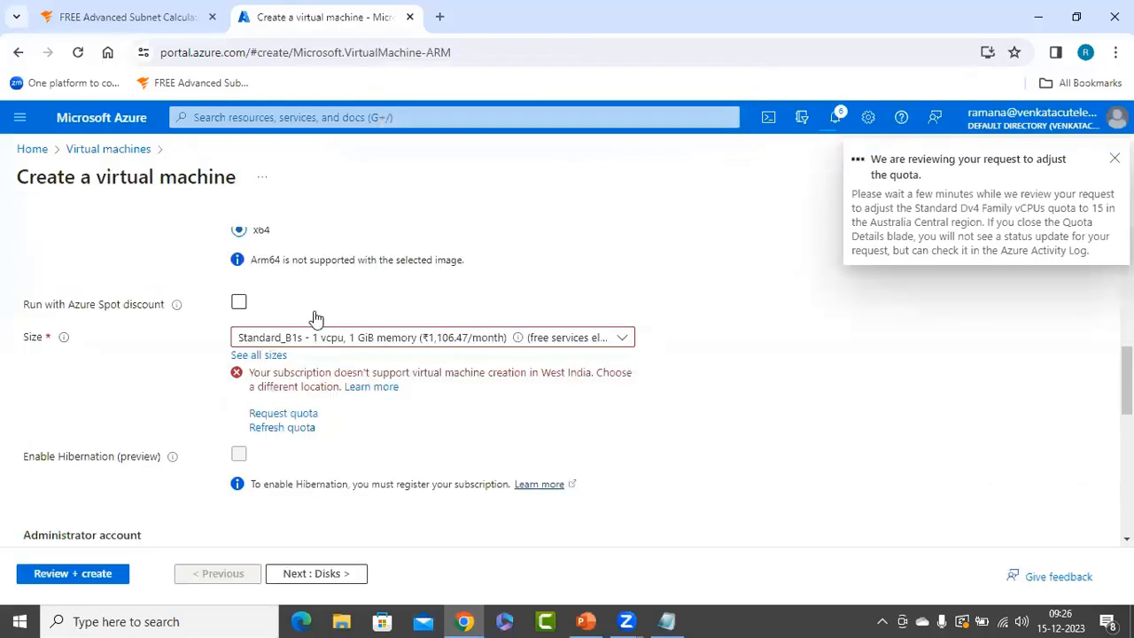
left_click(358, 344)
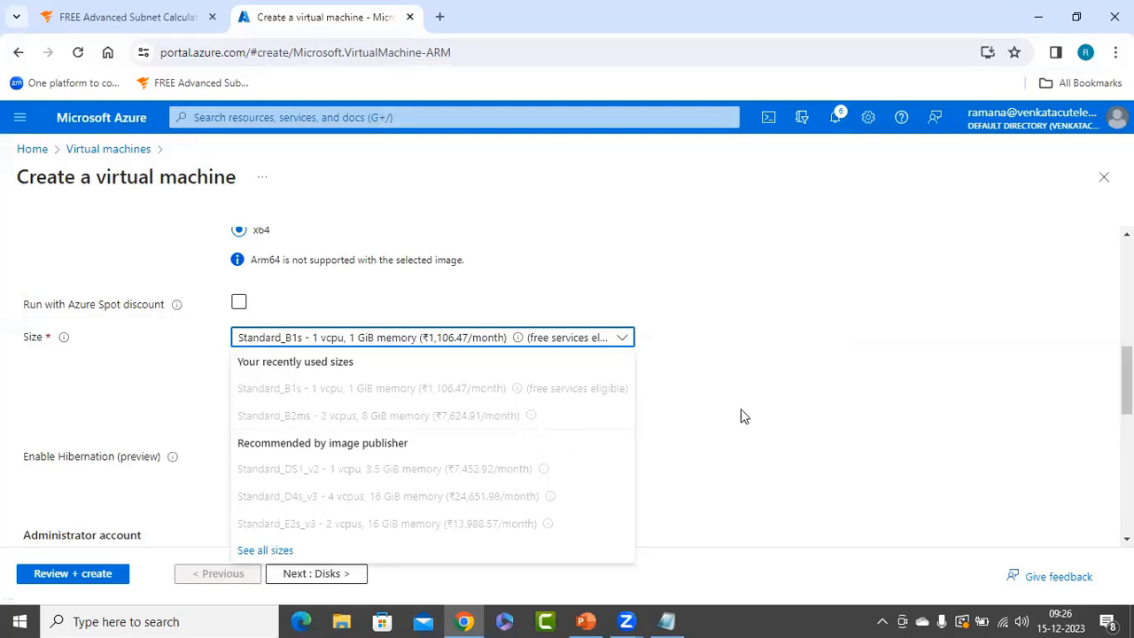
left_click(265, 550)
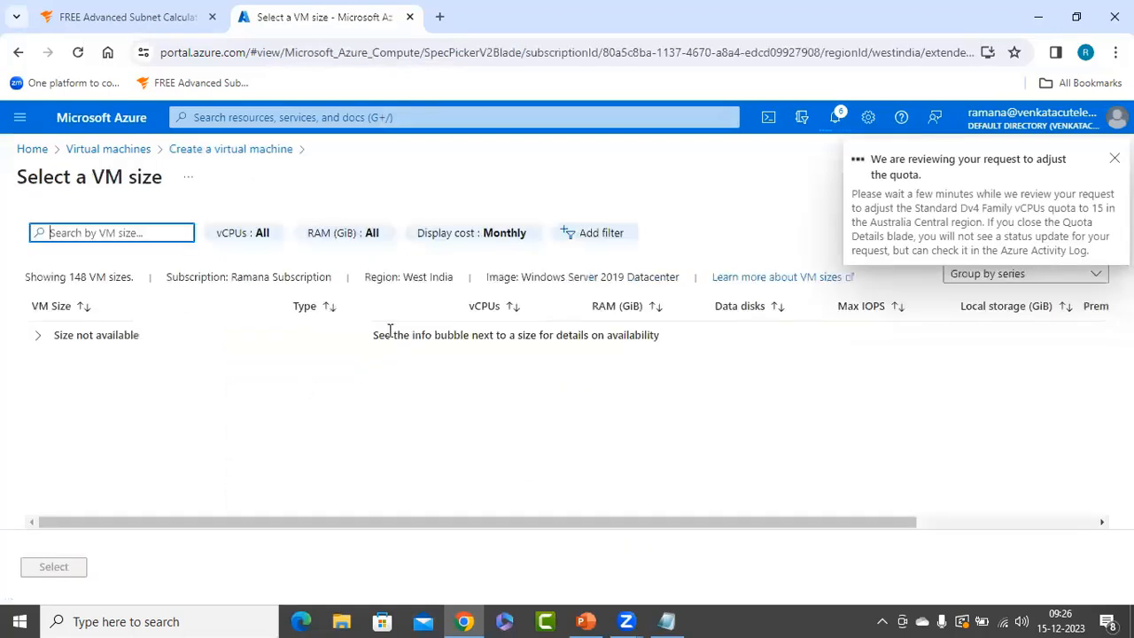
left_click(38, 337)
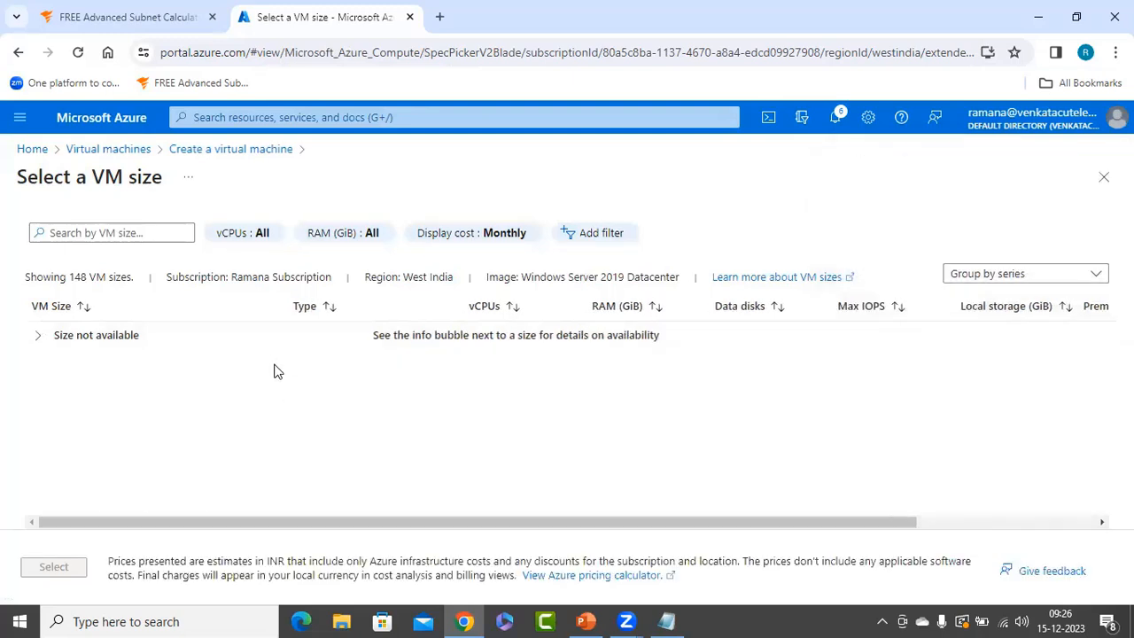
left_click(36, 339)
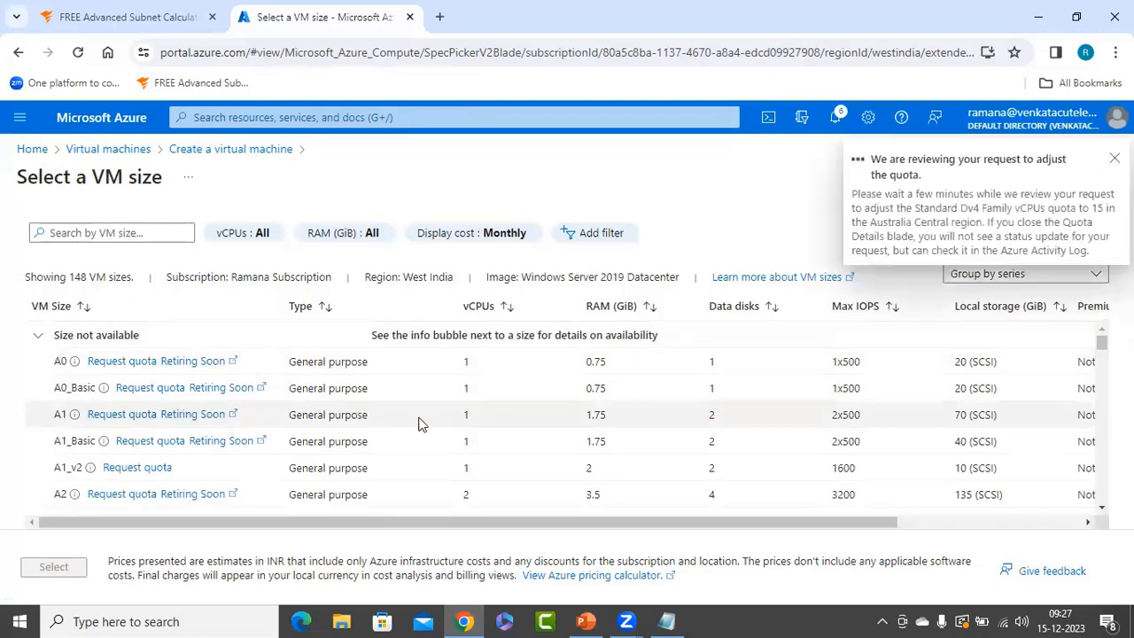
Step: Select the B4ms size and start a quota request for it
scroll(420, 424, "down", 10)
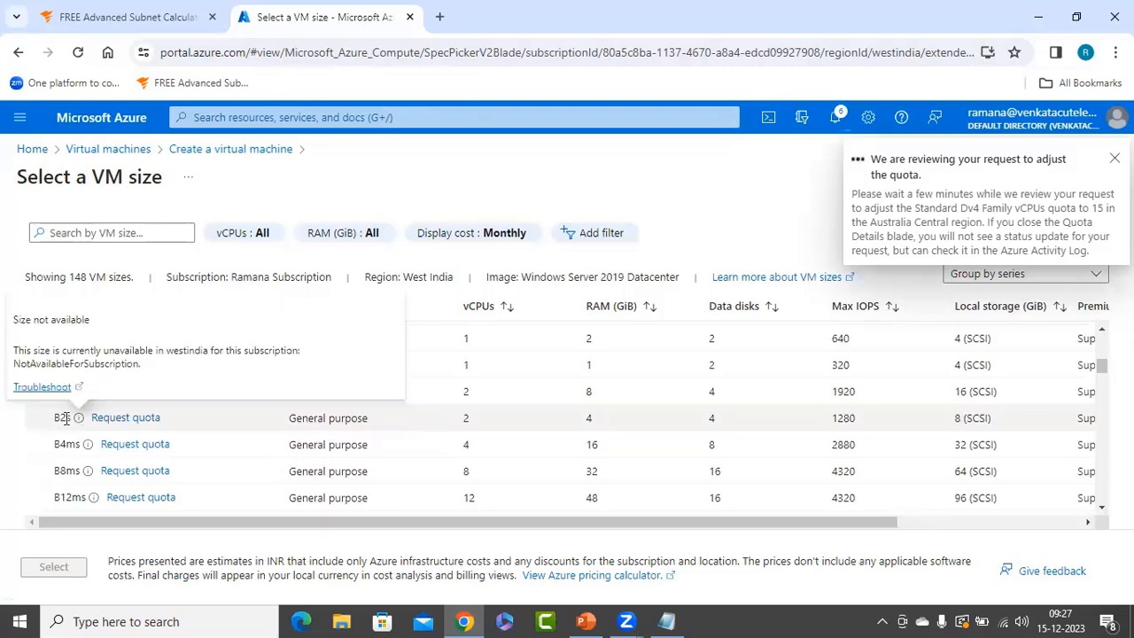
left_click(139, 448)
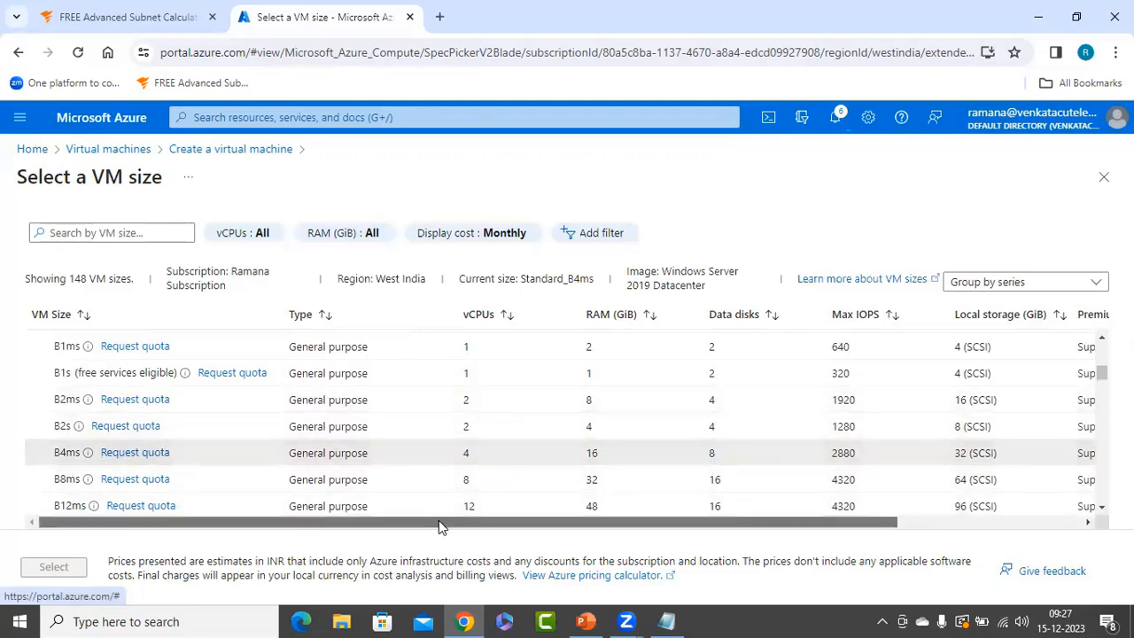
left_click_drag(438, 521, 329, 524)
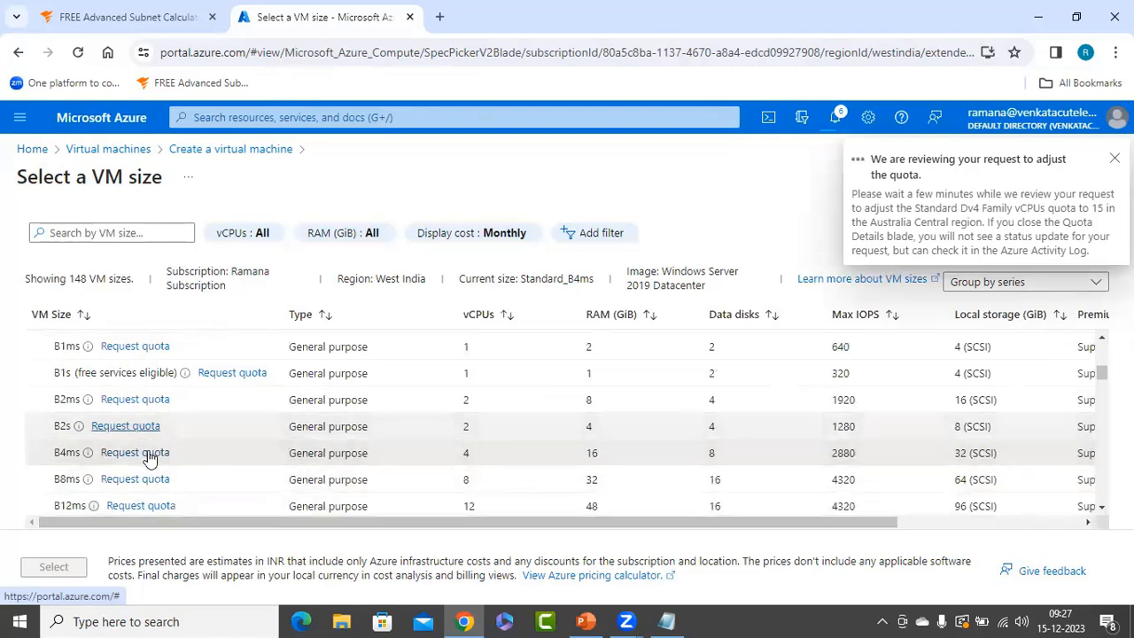
left_click(135, 480)
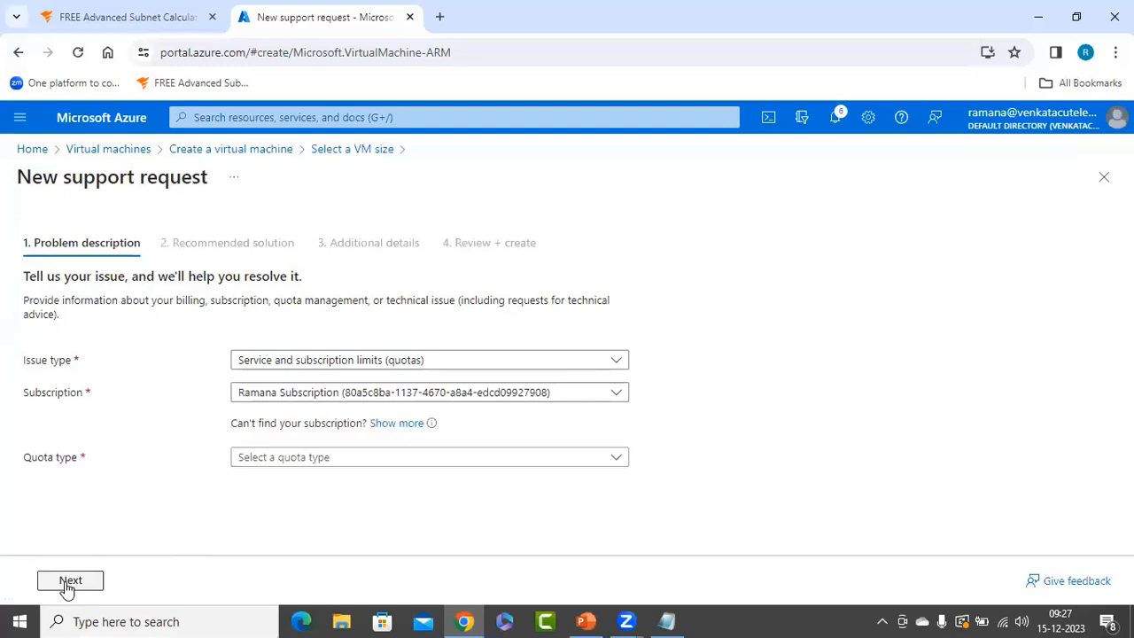
Step: Close the support request, return to Virtual machines, and check quota notifications
left_click(347, 463)
left_click(347, 462)
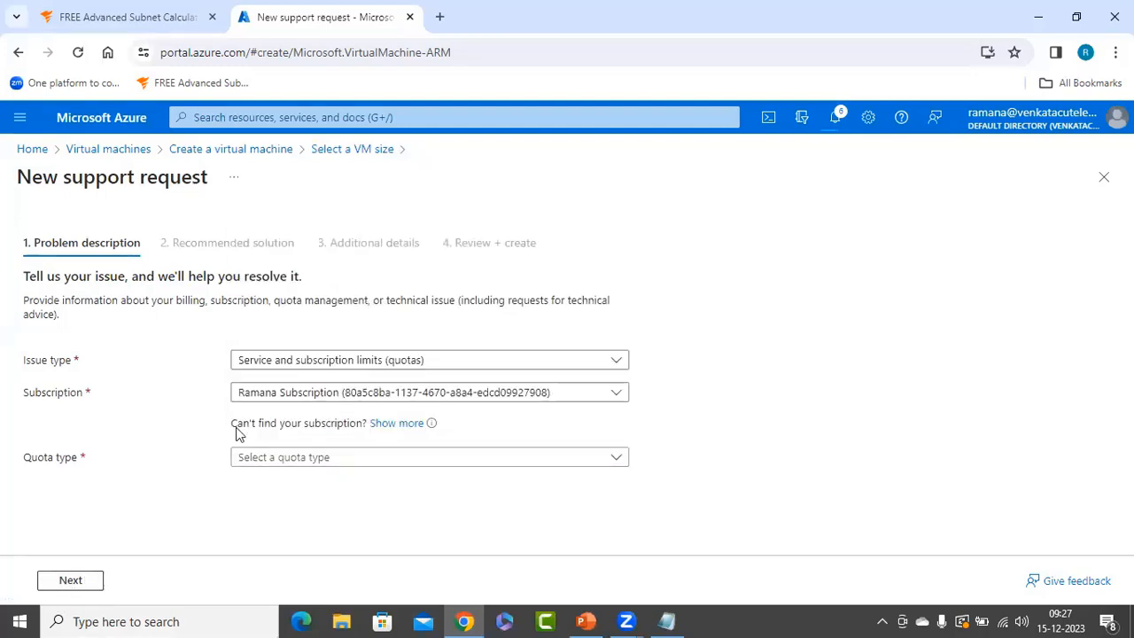
left_click(1103, 177)
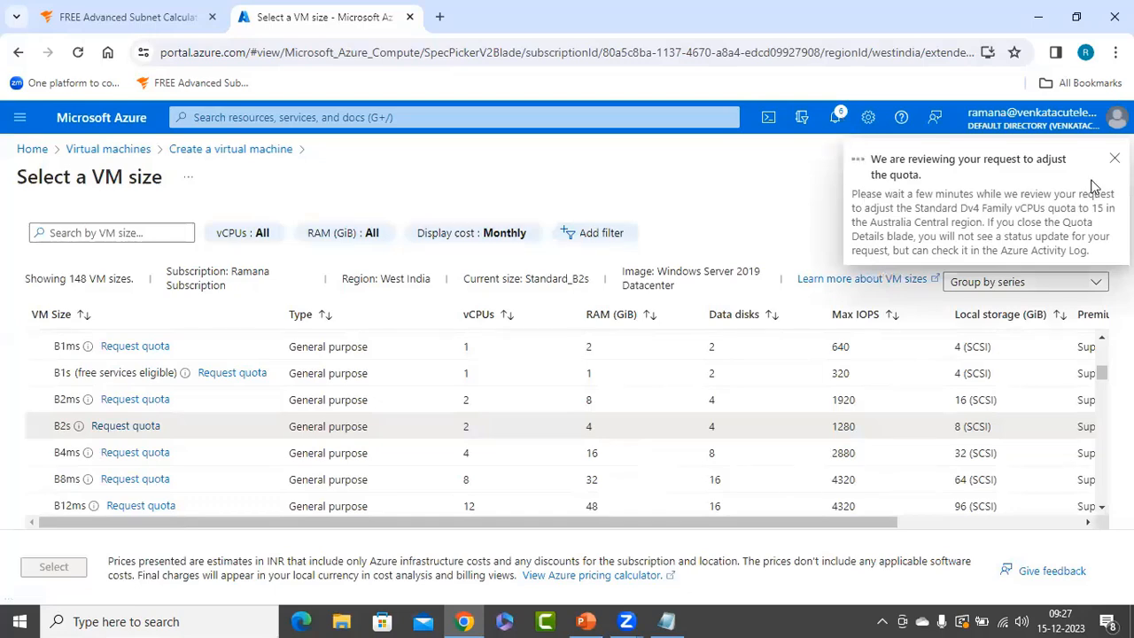
left_click(88, 152)
left_click(1055, 189)
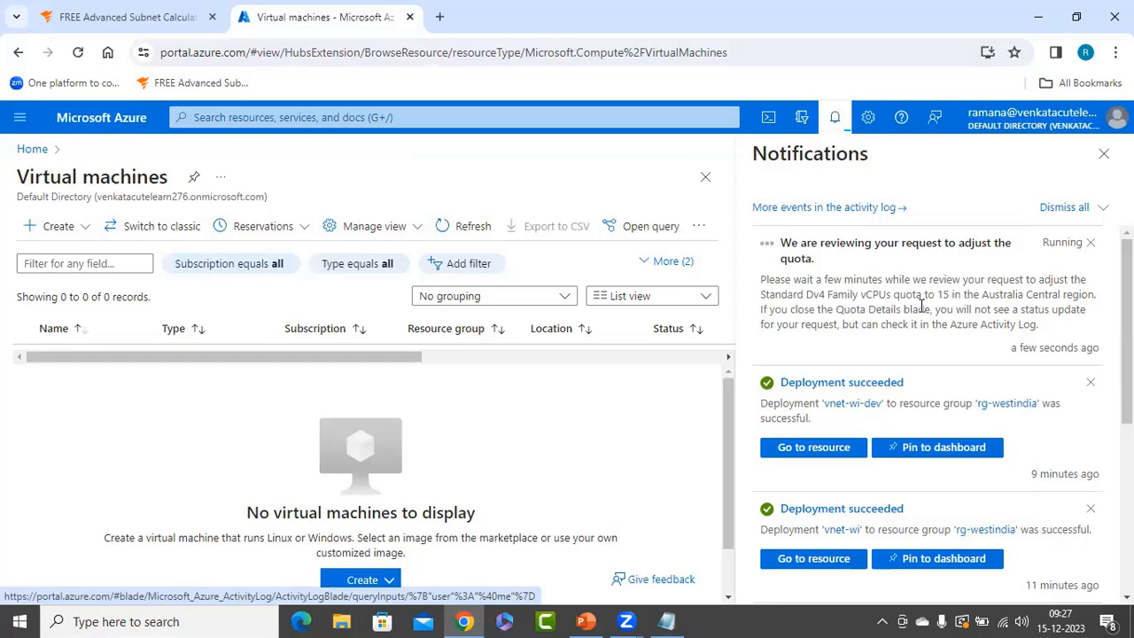
left_click(1105, 154)
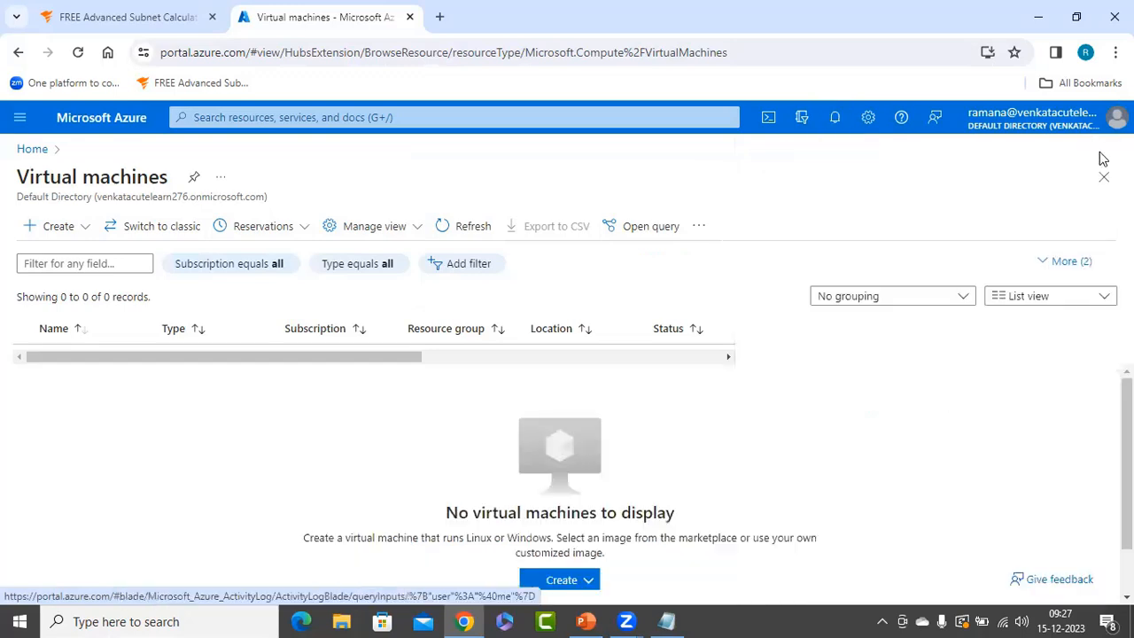
Step: Start a new Azure virtual machine named vm1 in rg-westindia
left_click(60, 225)
left_click(72, 260)
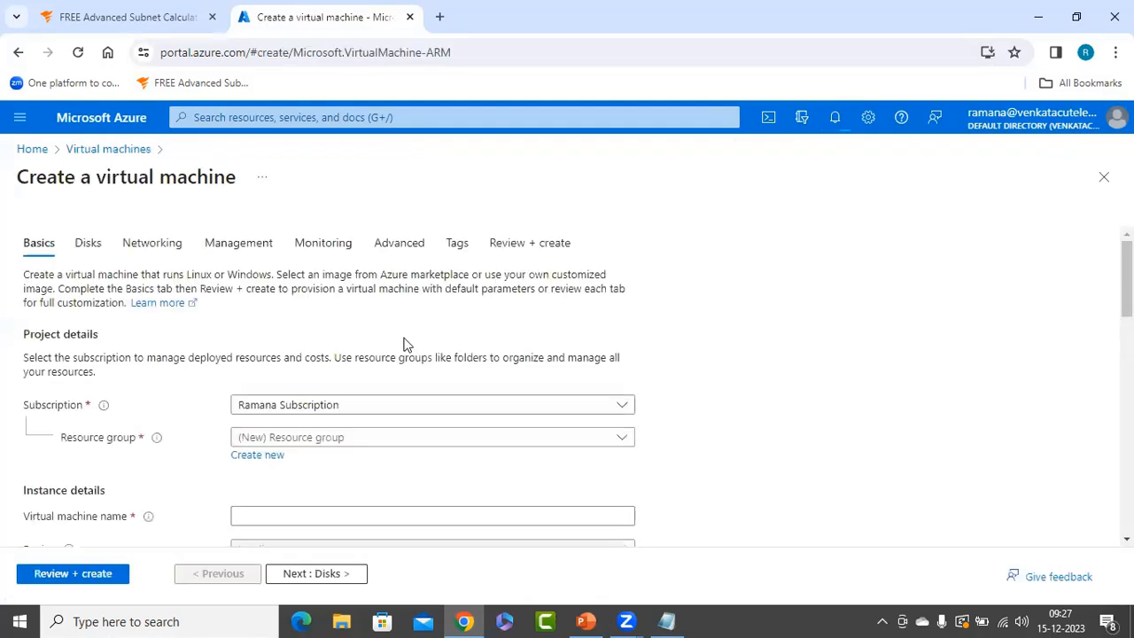
scroll(422, 452, "down", 2)
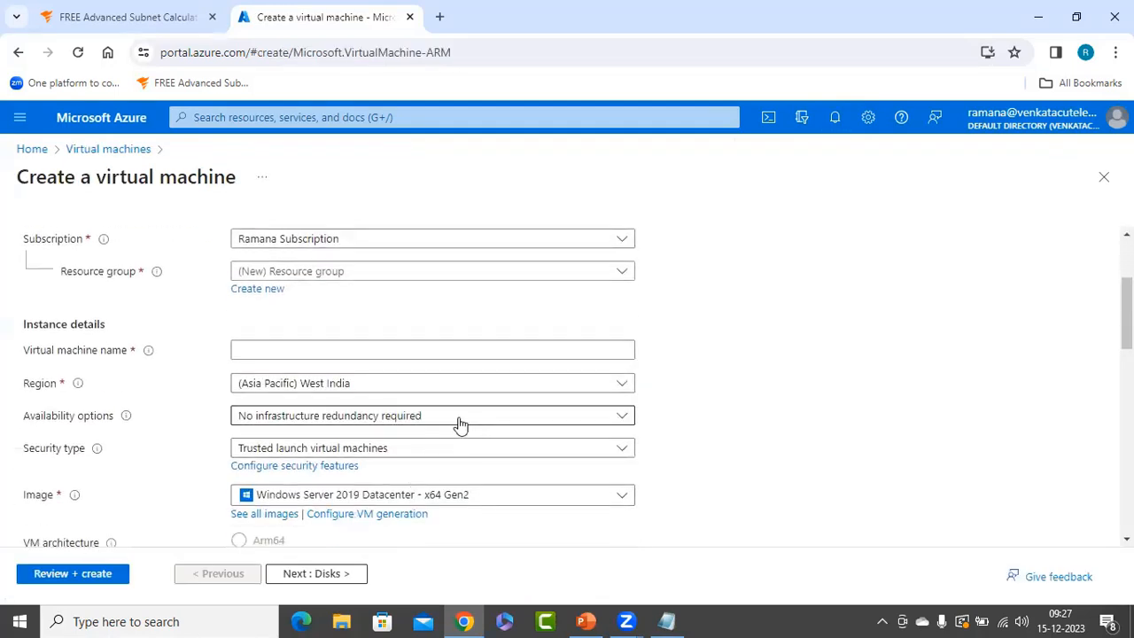
left_click(322, 276)
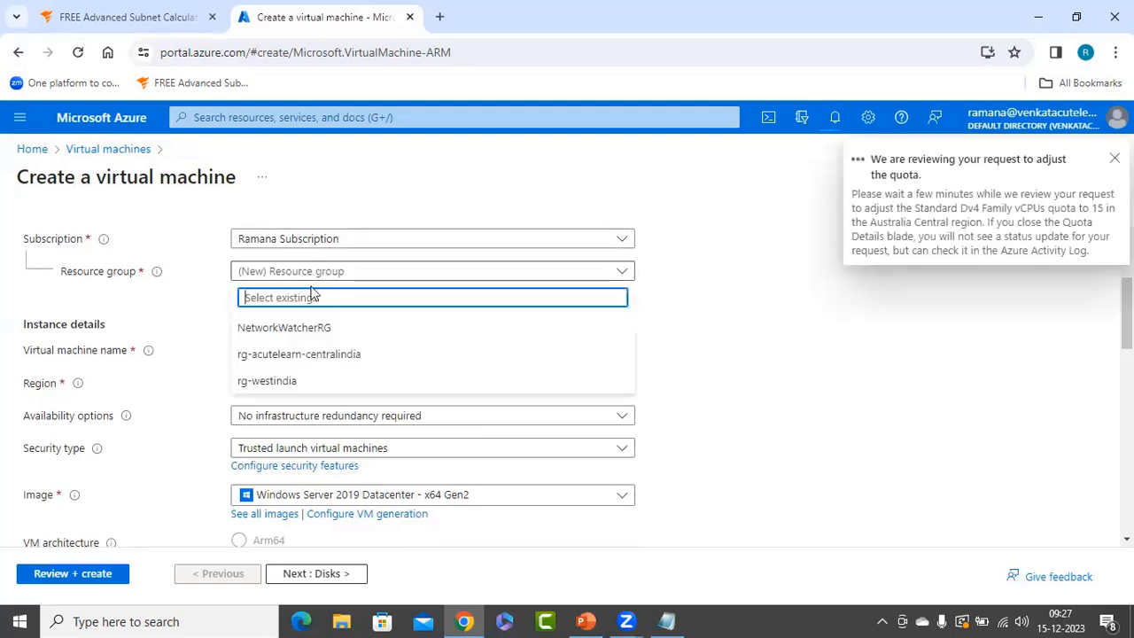
left_click(298, 372)
left_click(297, 352)
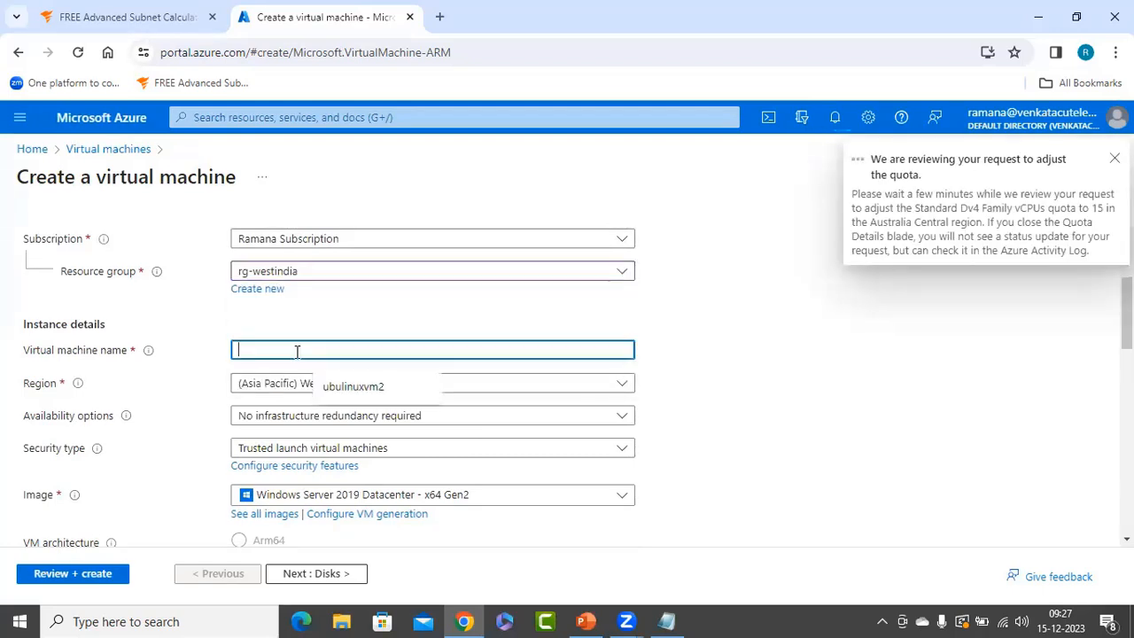
type("vm1")
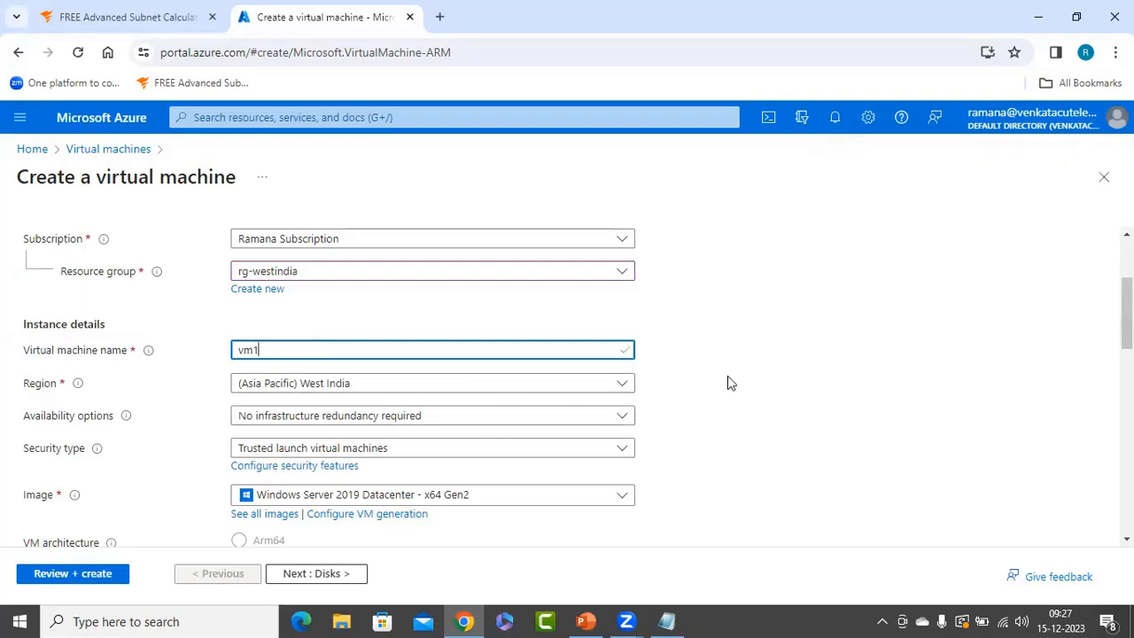
Step: Set the VM region to (Asia Pacific) Central India
scroll(592, 408, "down", 2)
scroll(619, 375, "down", 2)
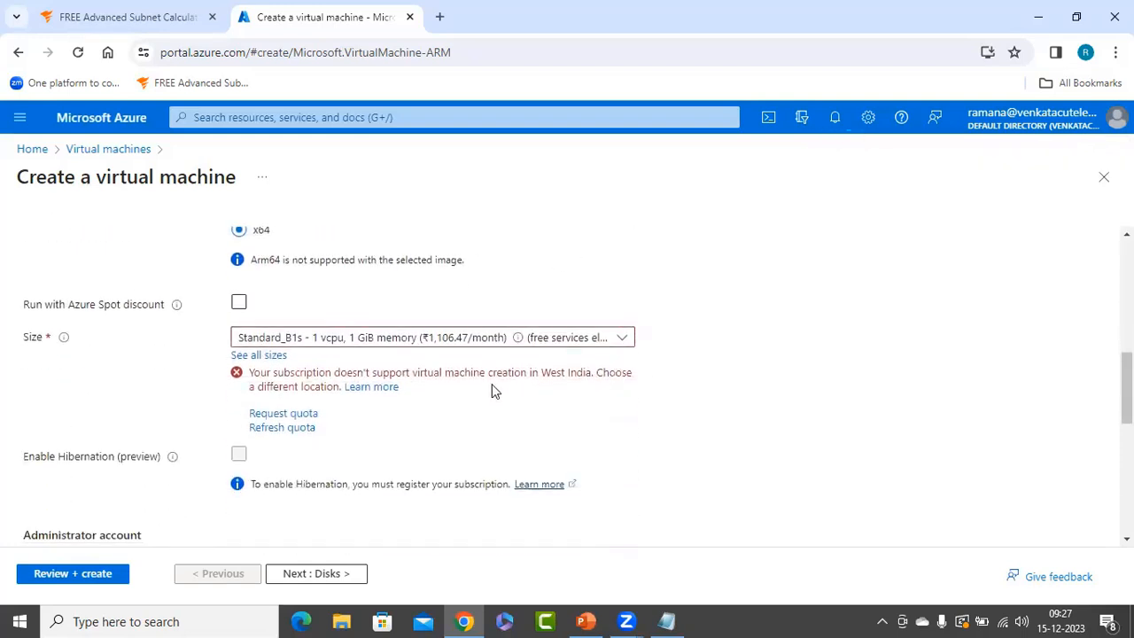
scroll(490, 276, "up", 2)
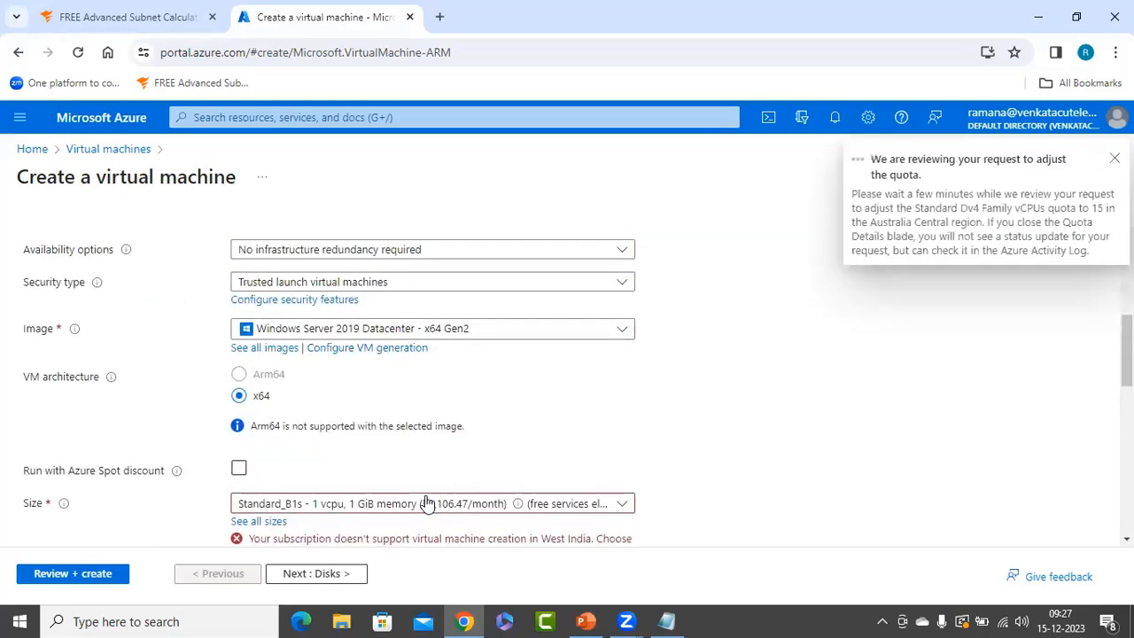
scroll(426, 323, "up", 2)
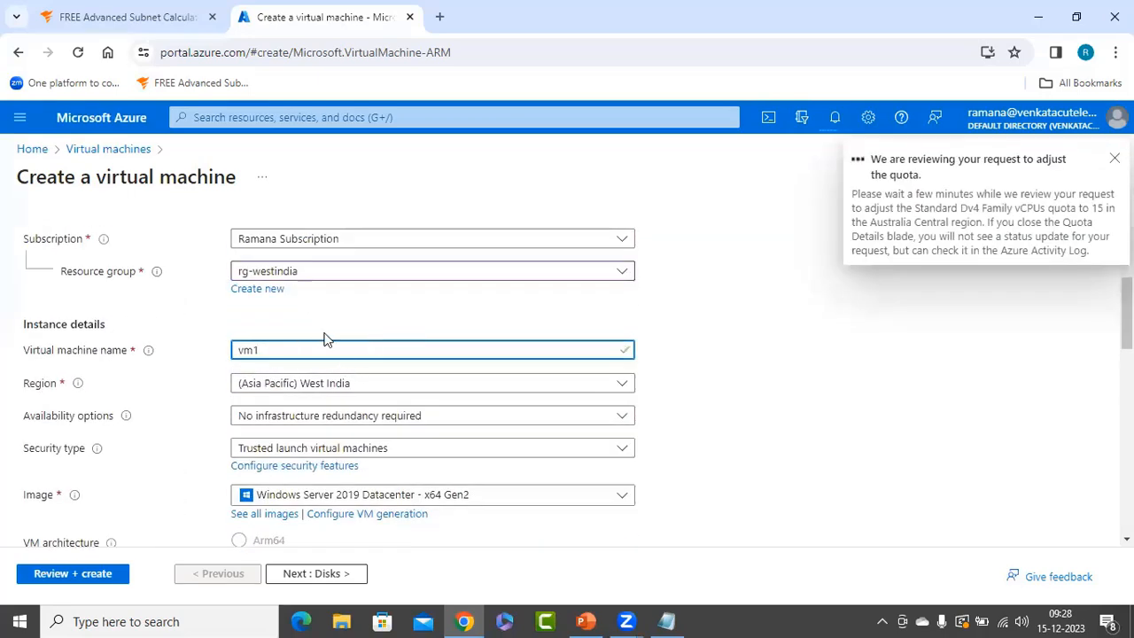
left_click(301, 388)
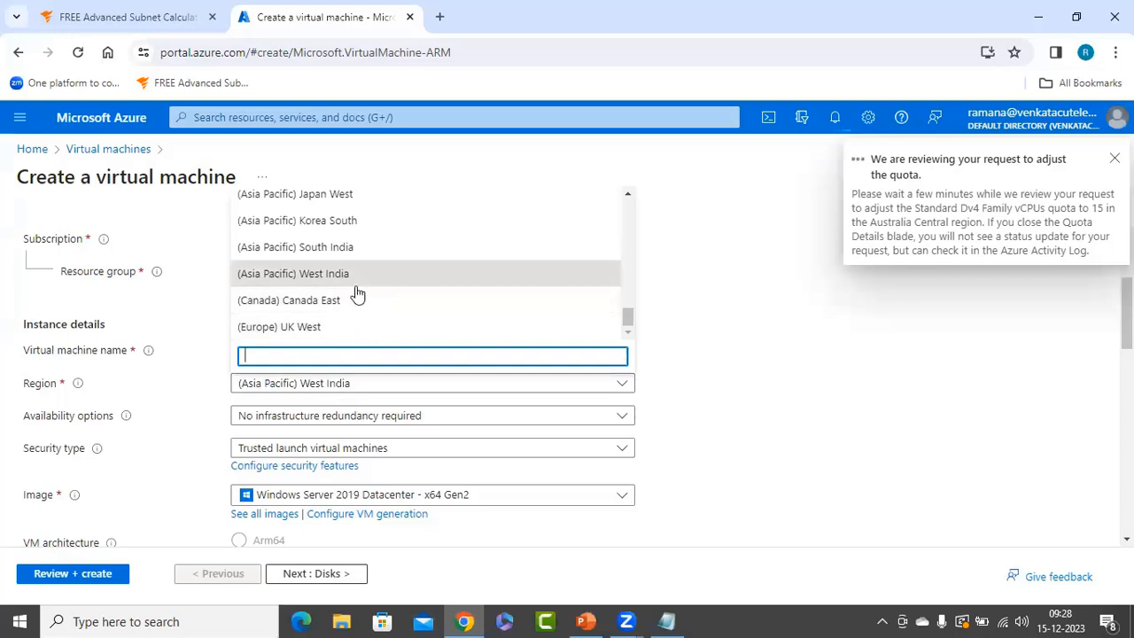
left_click_drag(628, 321, 611, 224)
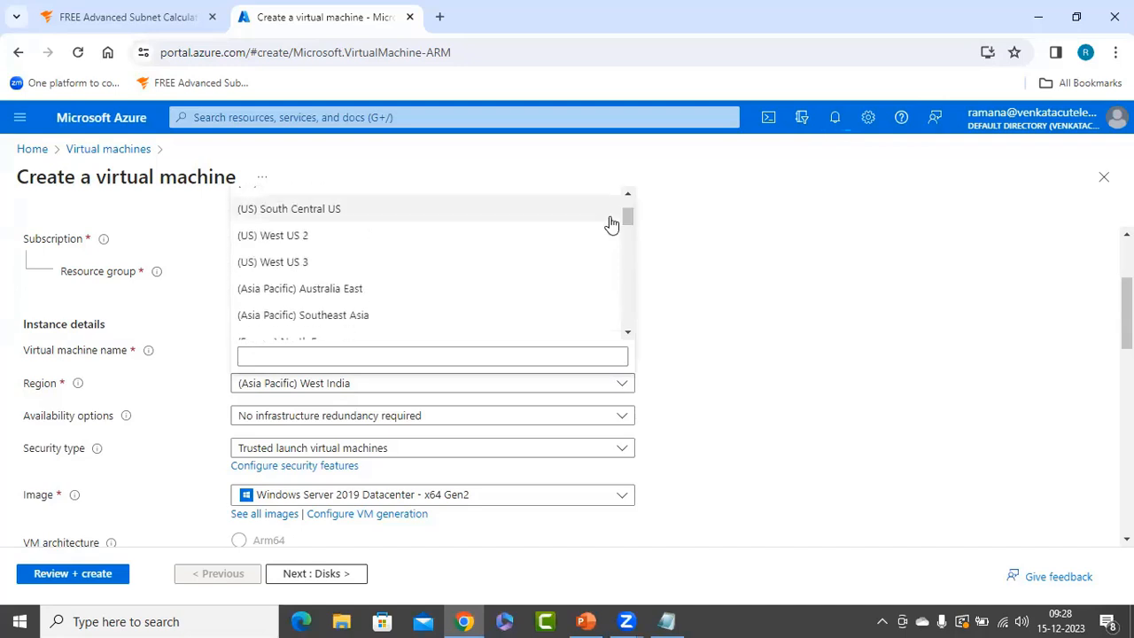
left_click(286, 359)
type("central")
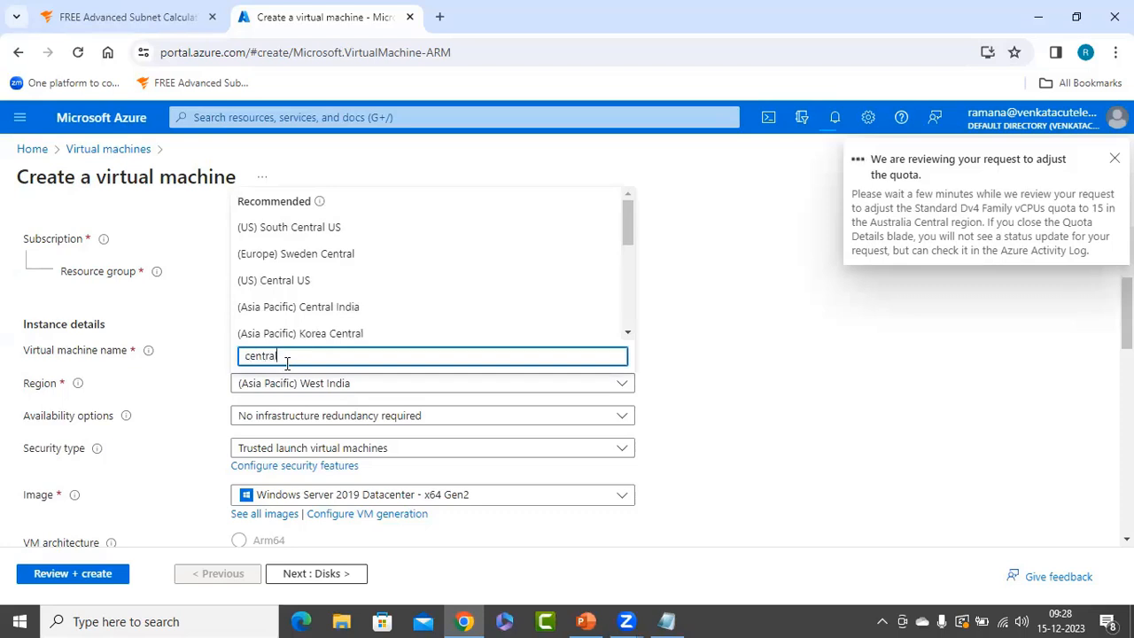
left_click(244, 309)
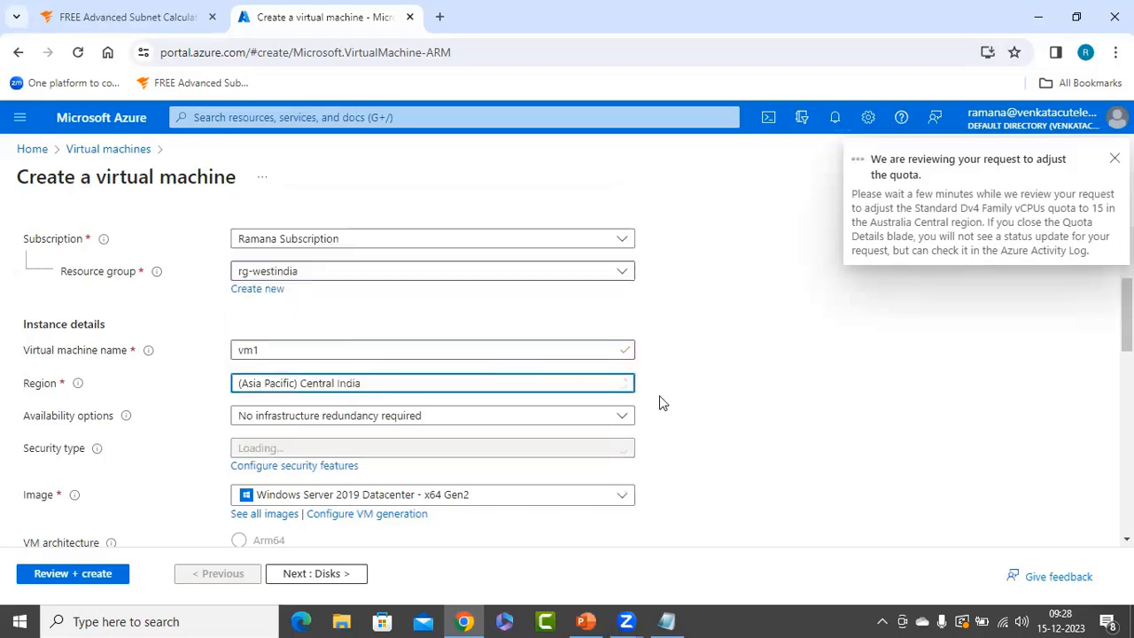
scroll(700, 394, "down", 3)
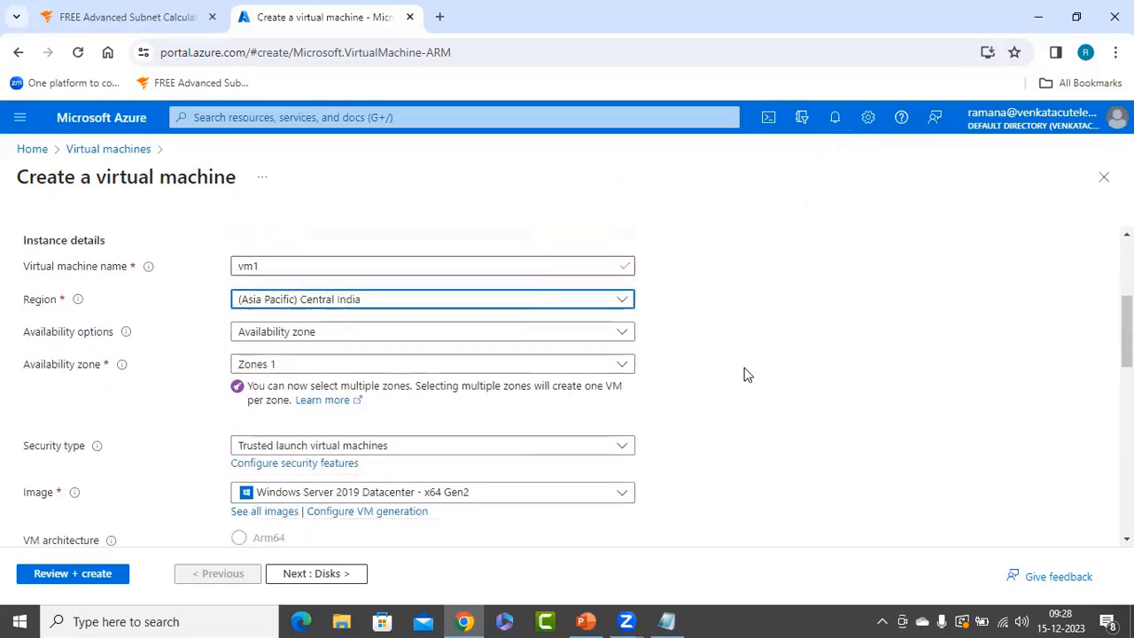
Step: Choose the Standard_B2ms size for vm1
scroll(747, 375, "down", 3)
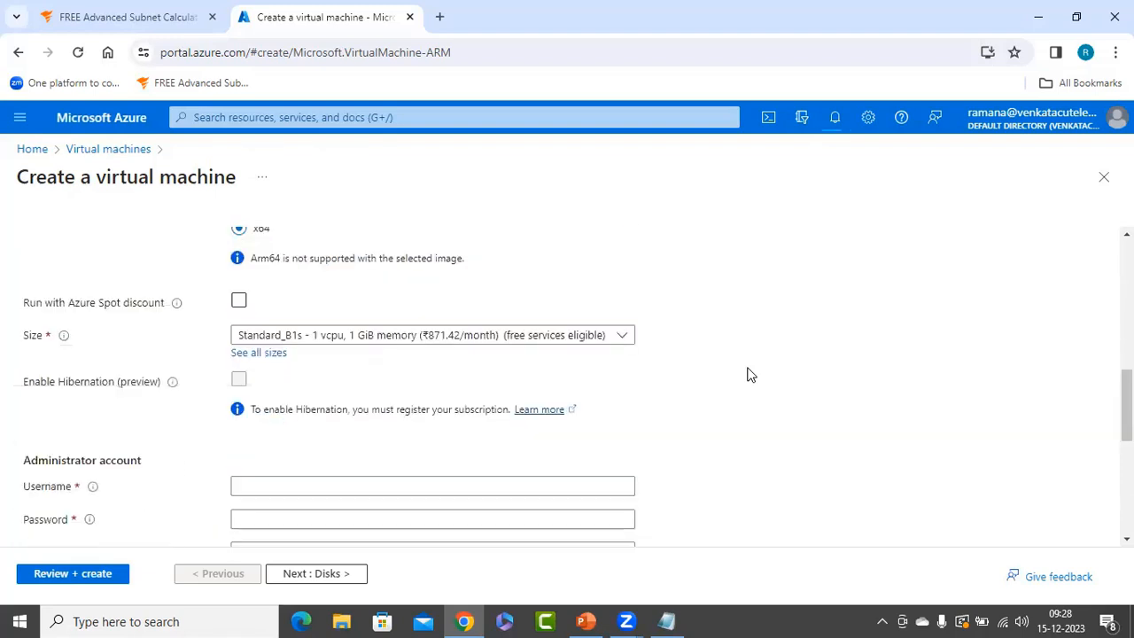
left_click(359, 336)
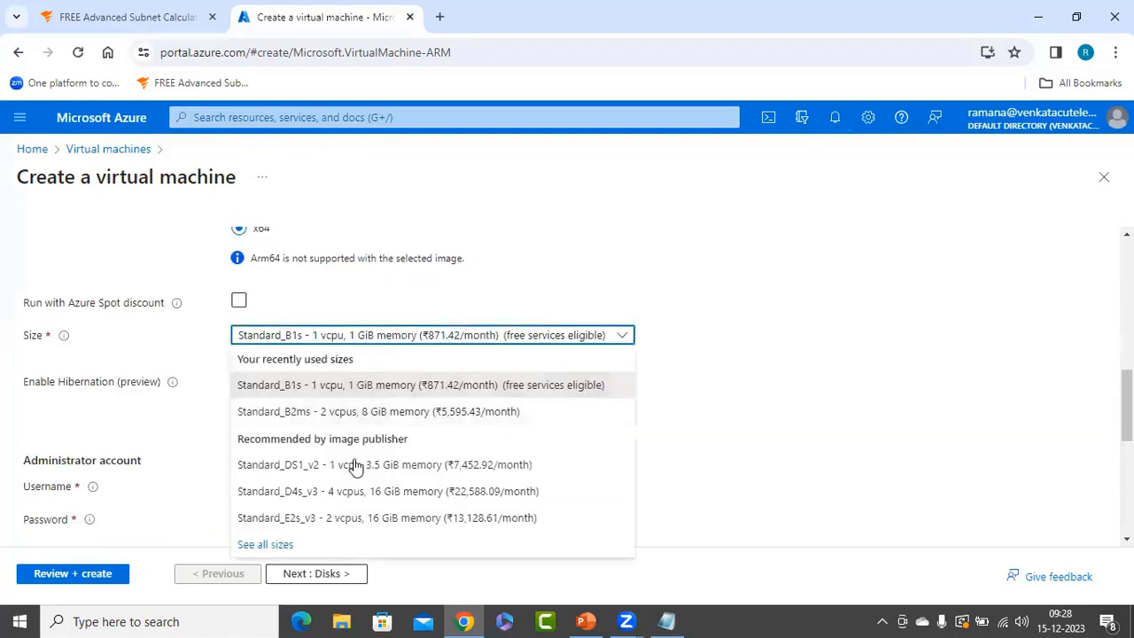
left_click(369, 411)
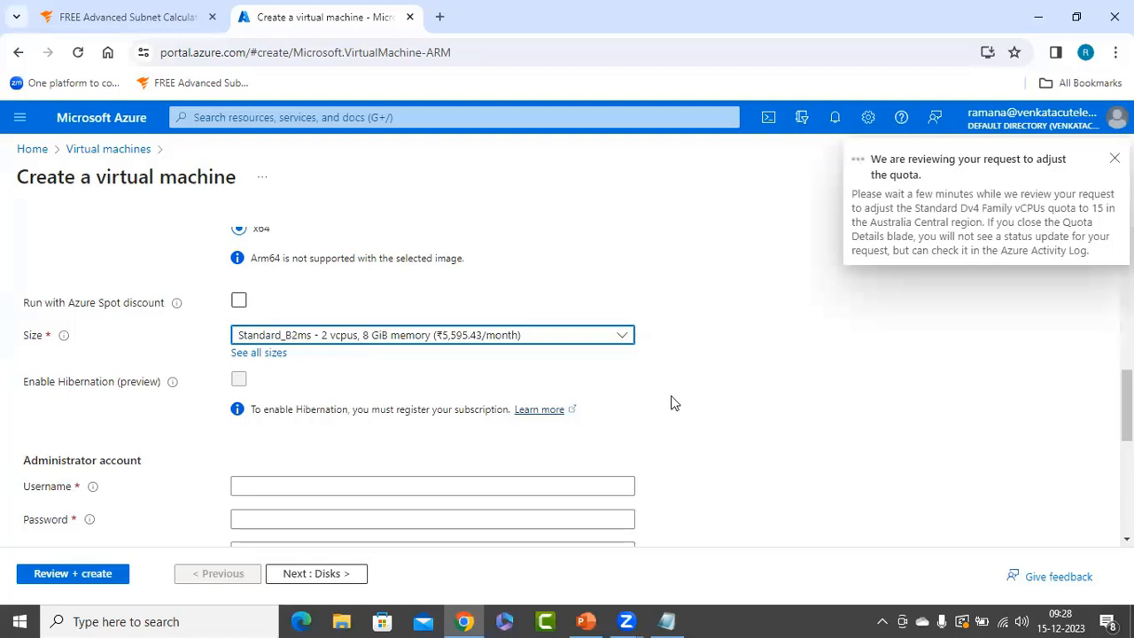
Step: Set administrator username azureuser, then enter and confirm the password
scroll(671, 404, "down", 2)
left_click(265, 318)
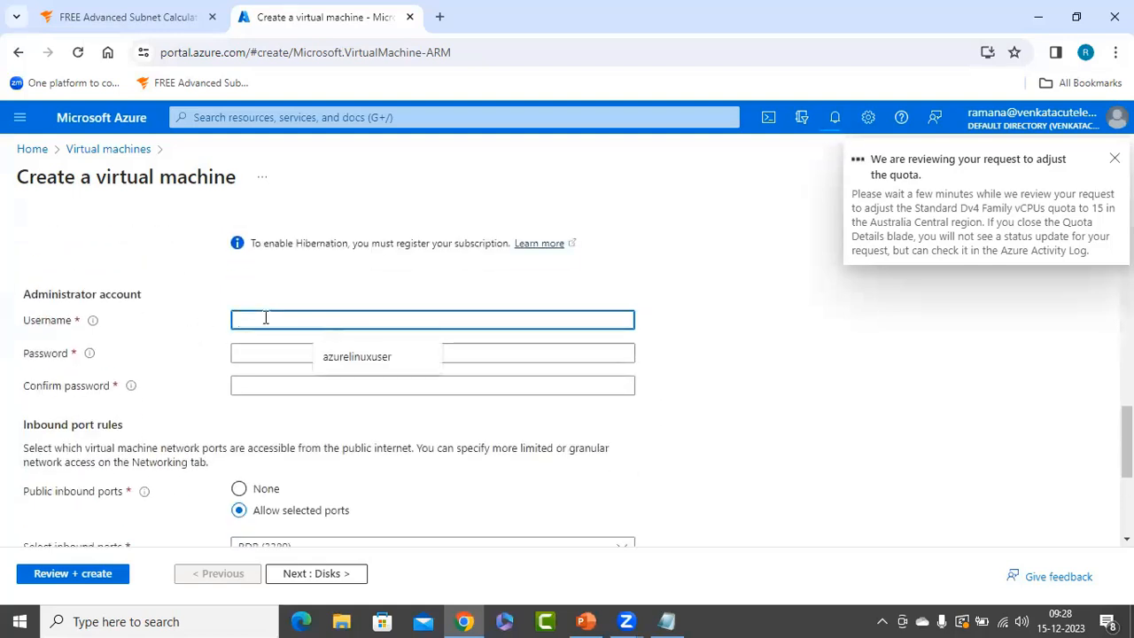
type("azureuser")
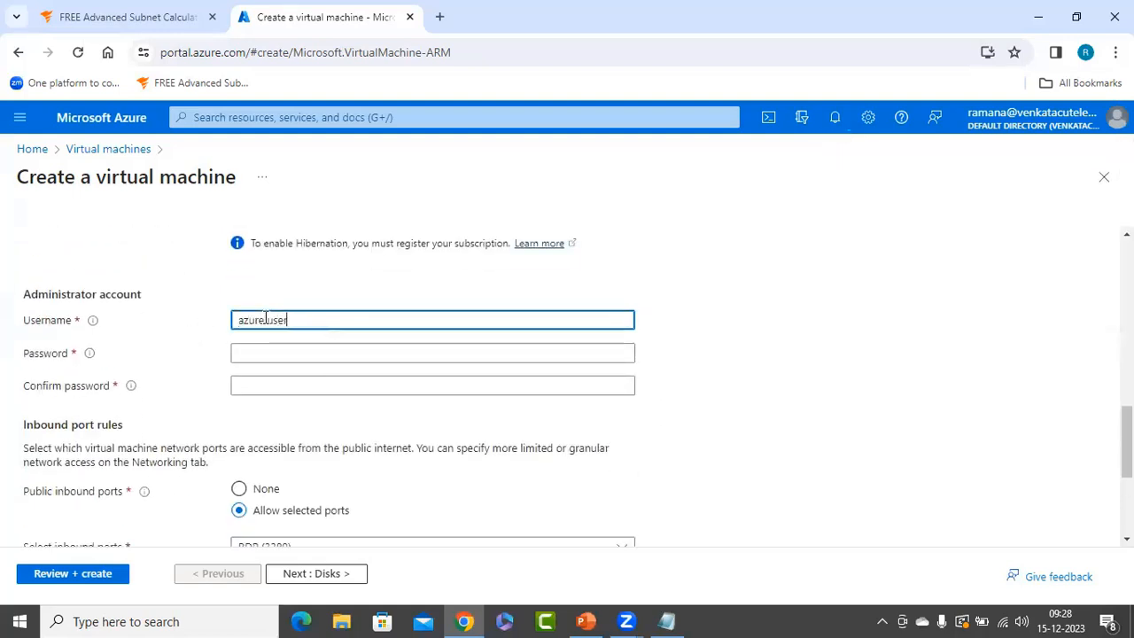
key("Tab")
type("•")
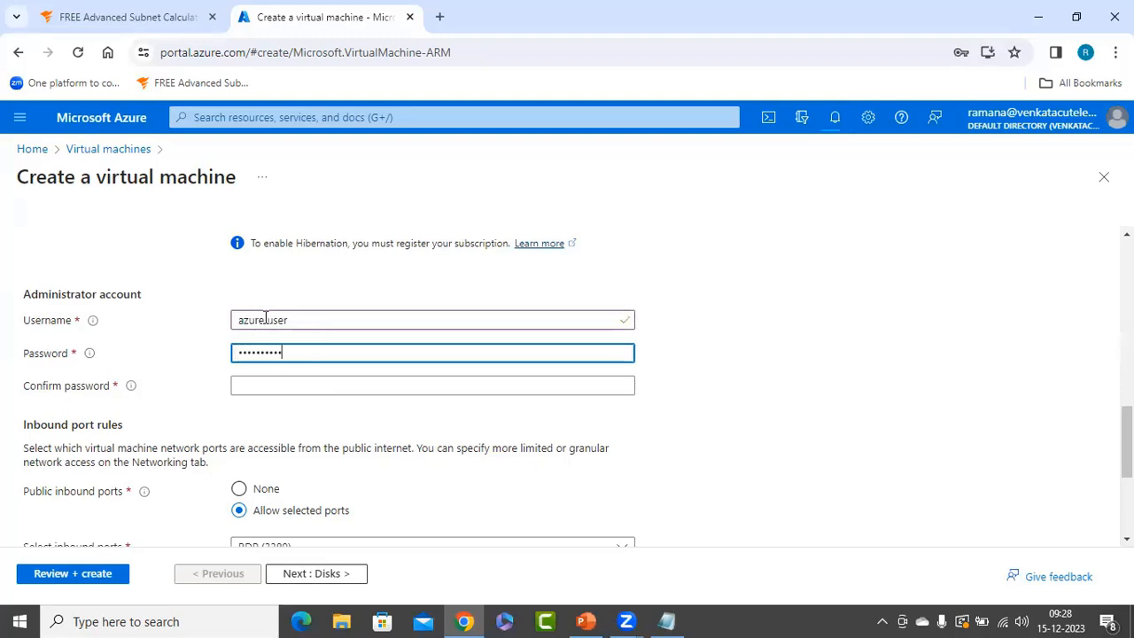
type("•••••••••••")
key("Tab")
type("•••••")
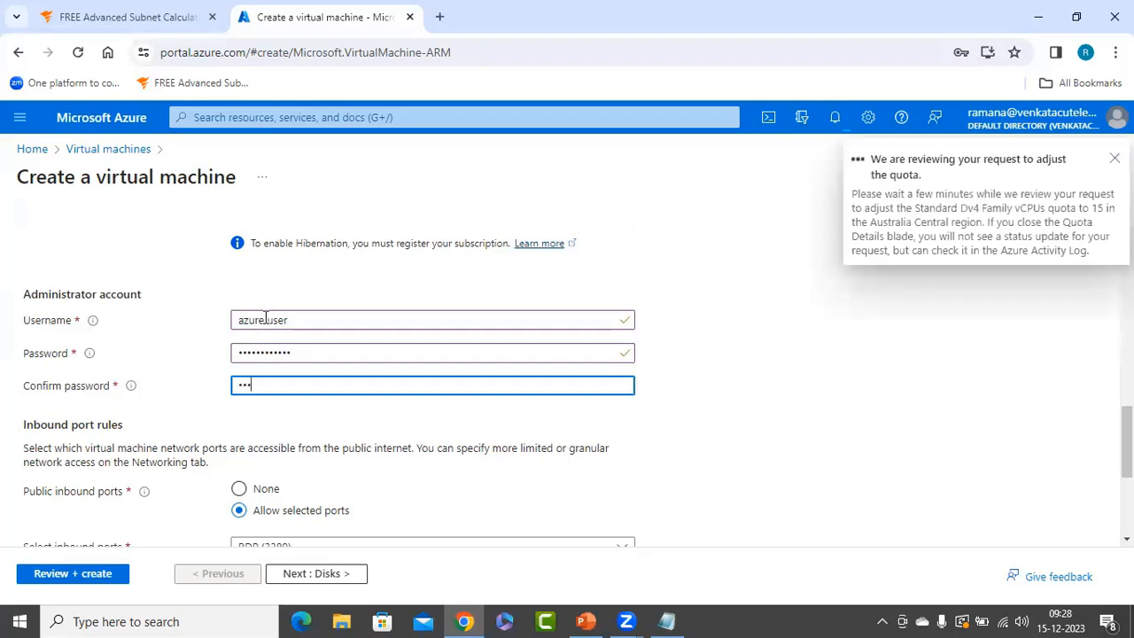
type("•••••••")
scroll(451, 529, "down", 3)
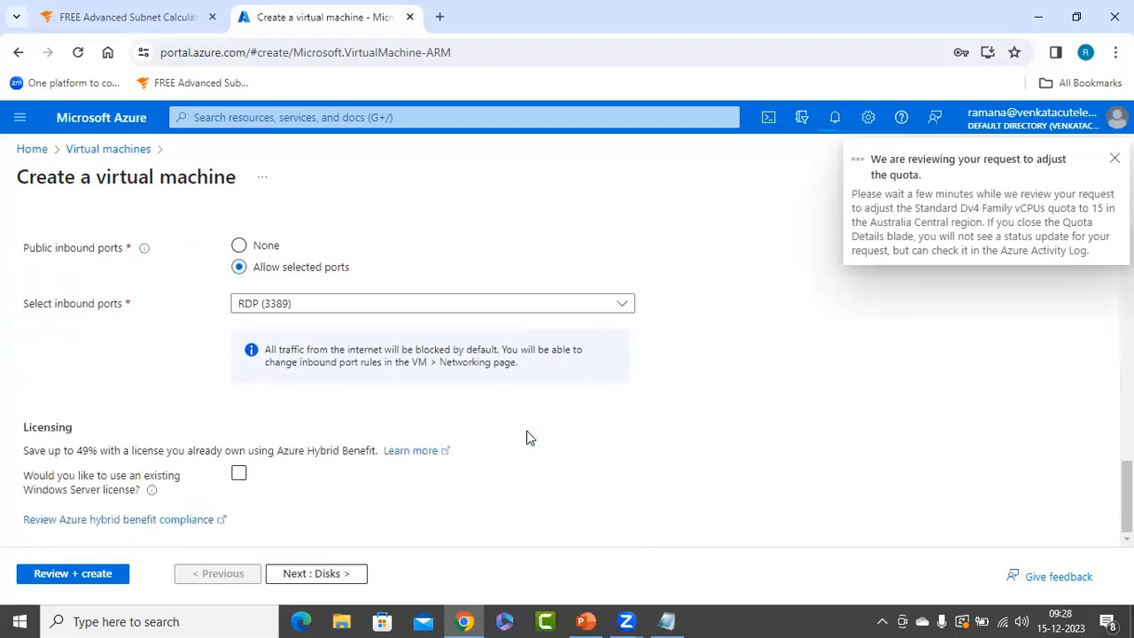
Step: Put vm1 on vnet-prod subnet sn-Webservers (192.168.1.0/26) with public IP None
left_click(329, 574)
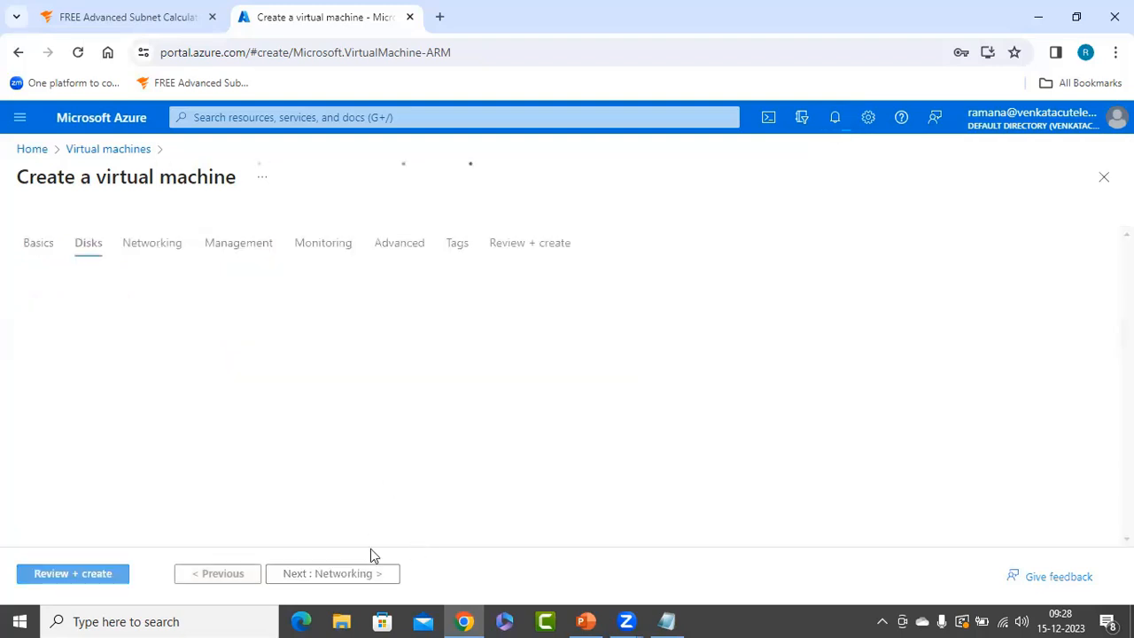
left_click(146, 245)
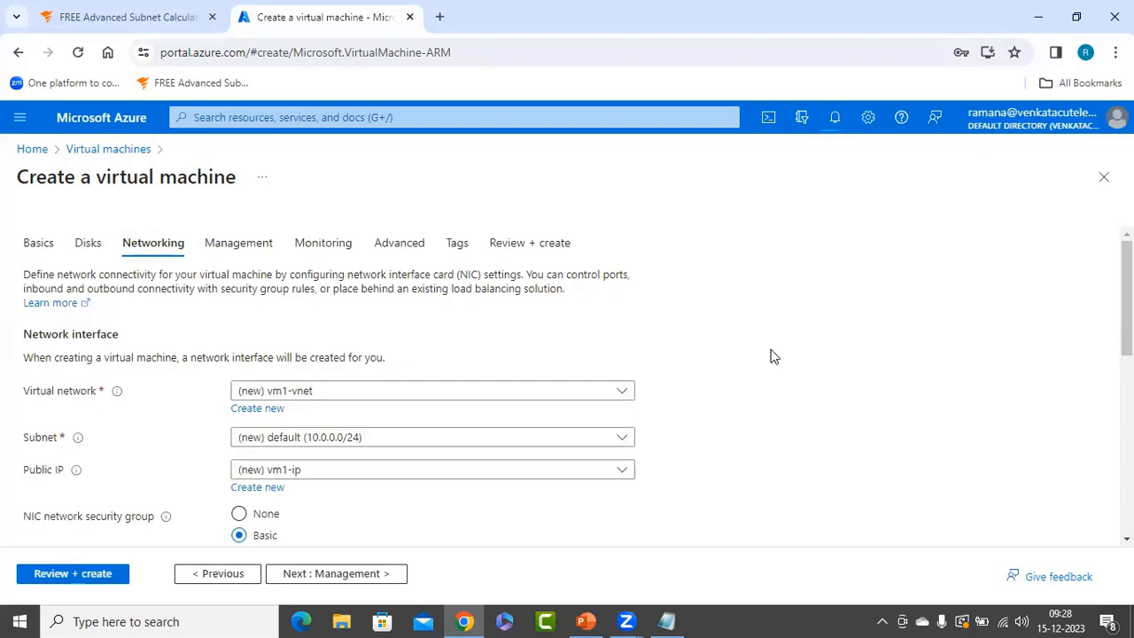
left_click(340, 395)
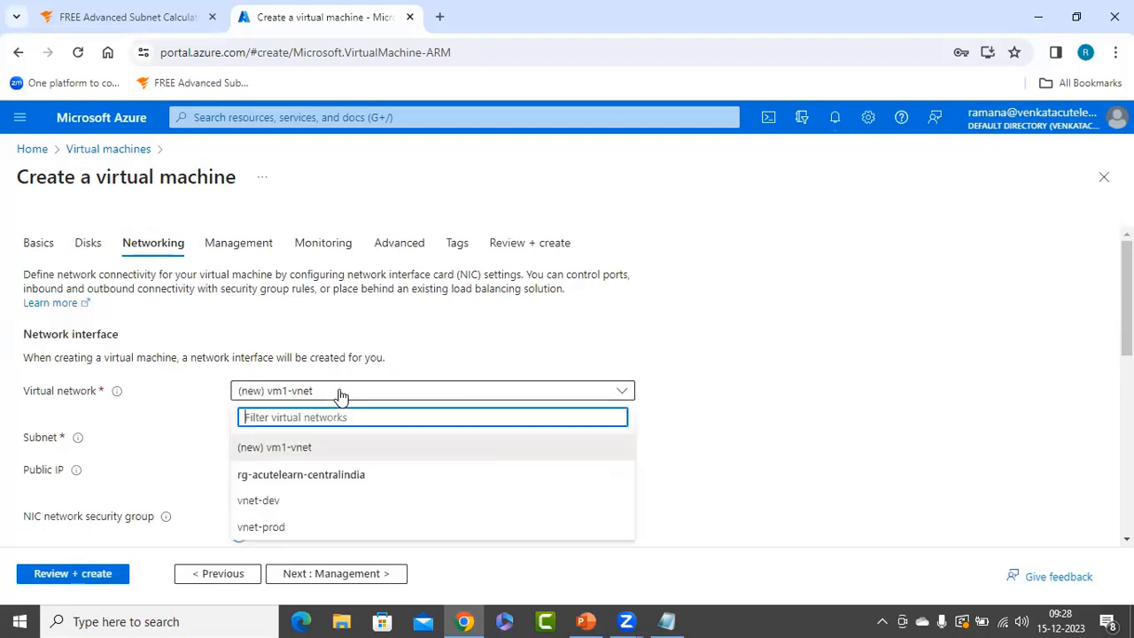
left_click(275, 530)
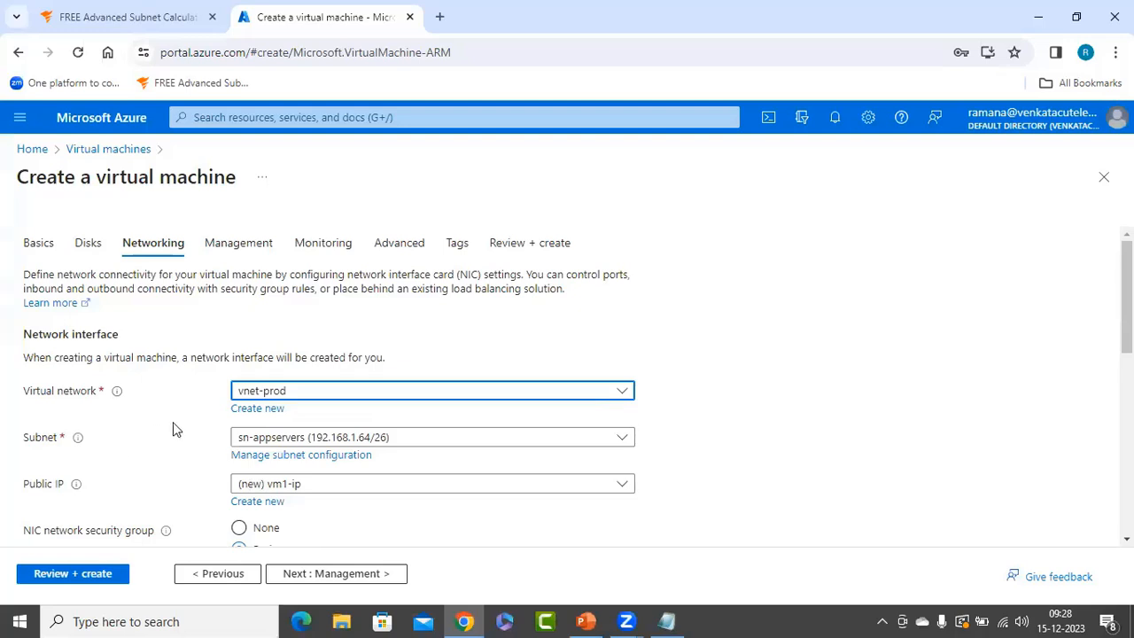
left_click(440, 448)
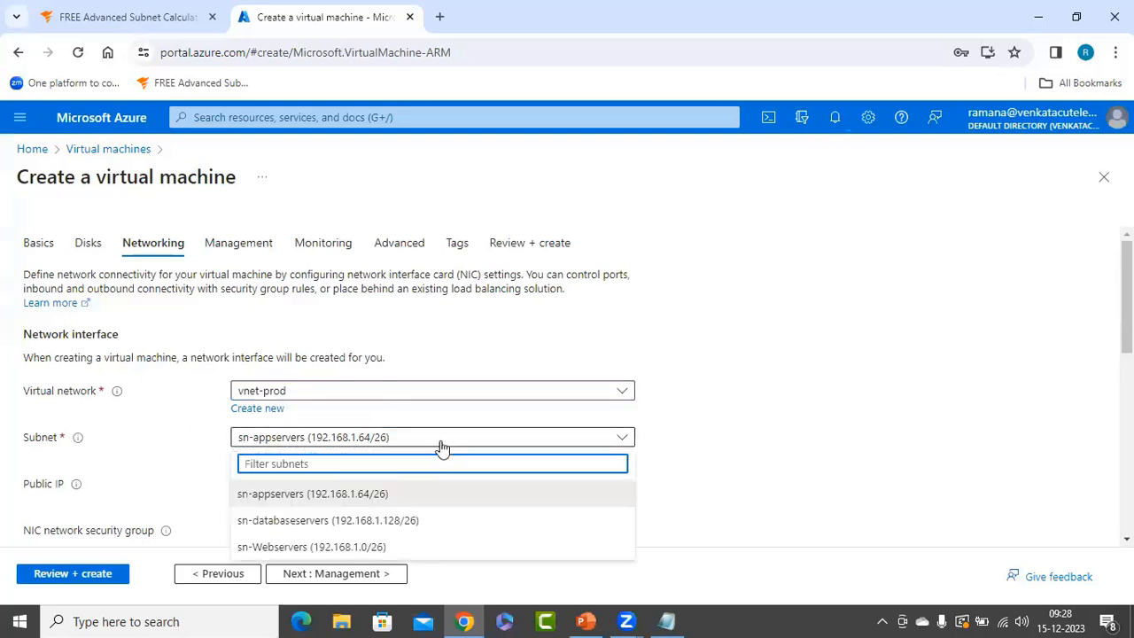
left_click(291, 548)
scroll(780, 458, "down", 2)
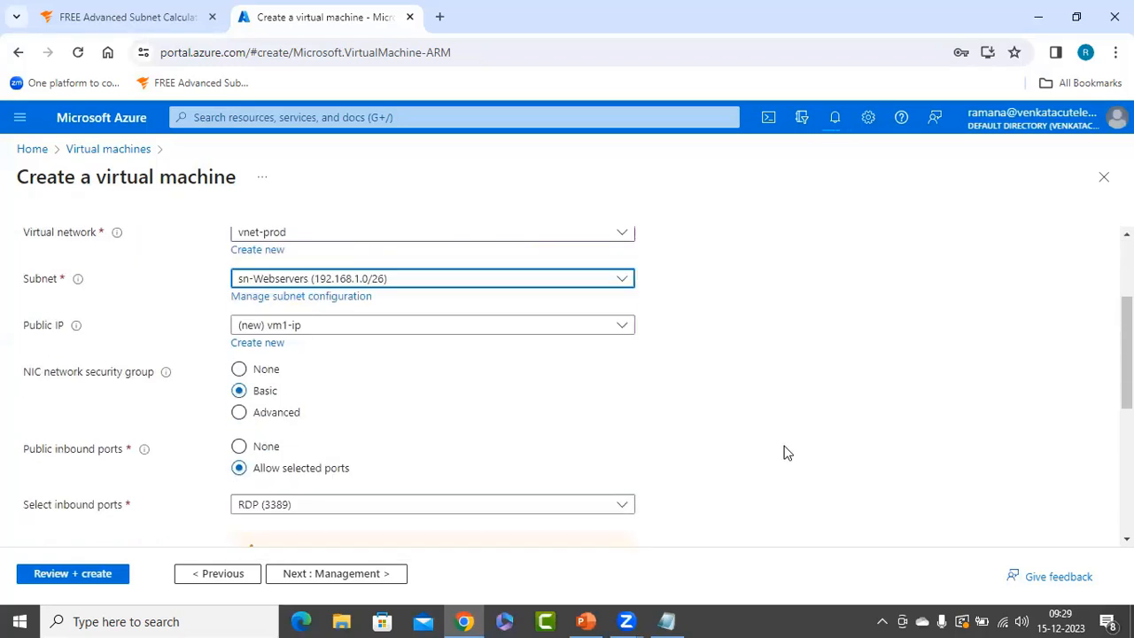
left_click(396, 320)
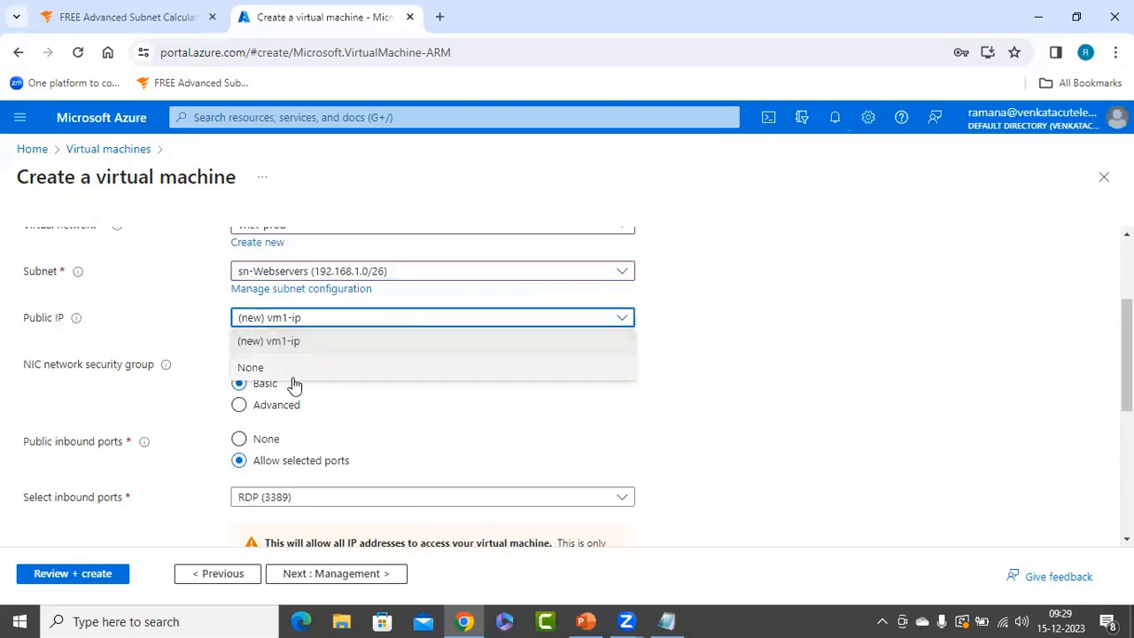
left_click(285, 366)
scroll(607, 410, "down", 5)
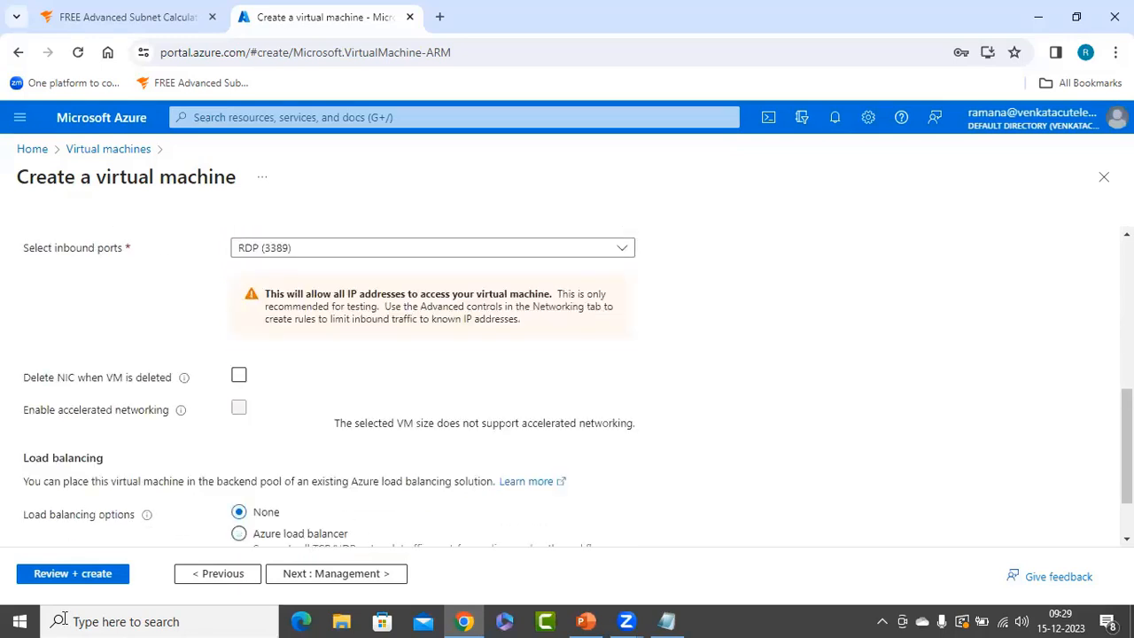
Step: Run Review + create for vm1 and, once validation passes, create it
left_click(83, 575)
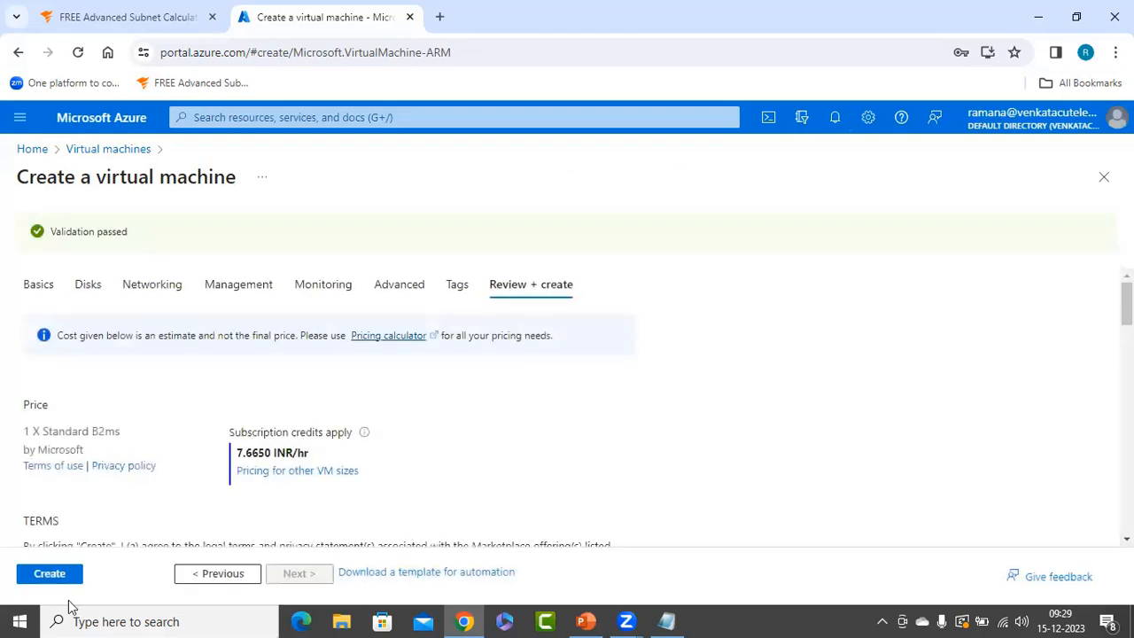
left_click(36, 574)
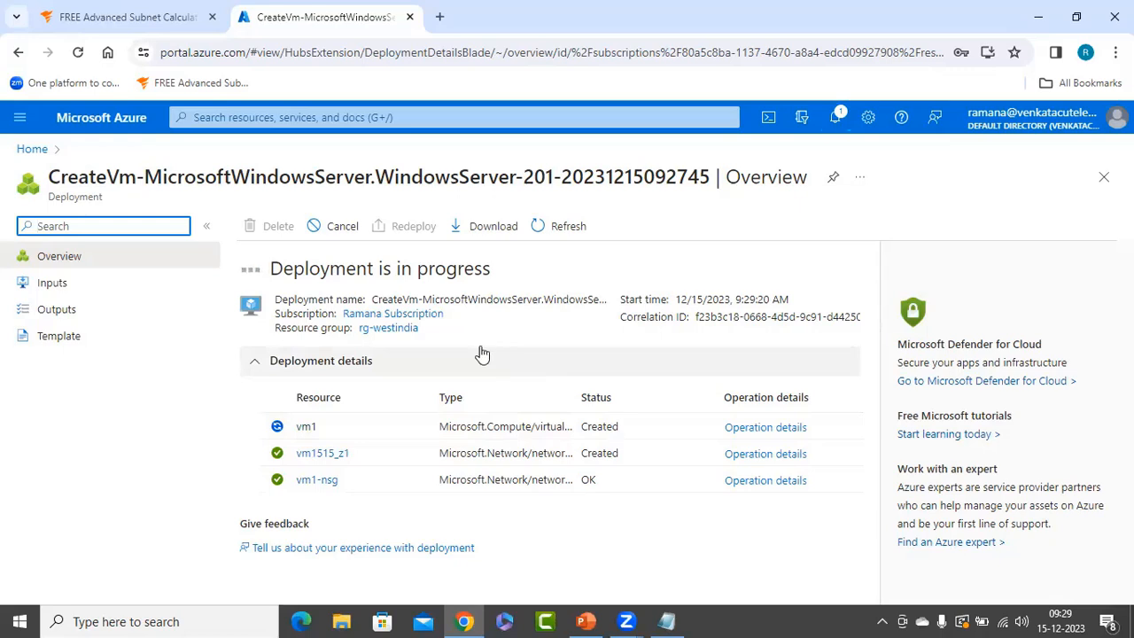
Step: Start a new Azure virtual machine in resource group rg-acutelearn-centralindia
left_click(31, 149)
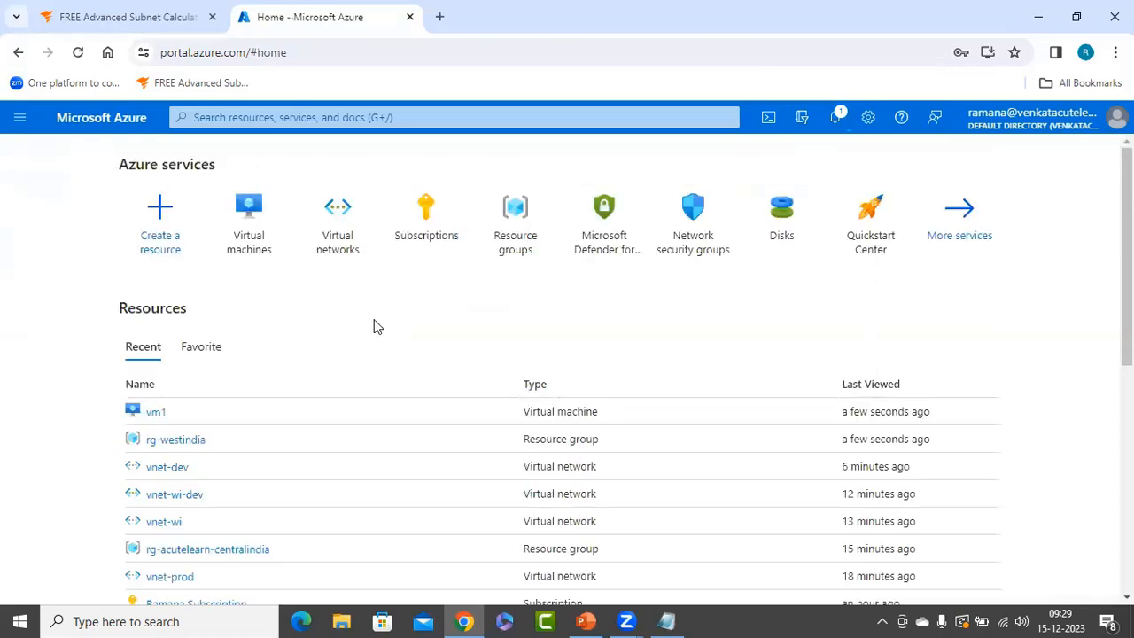
left_click(254, 232)
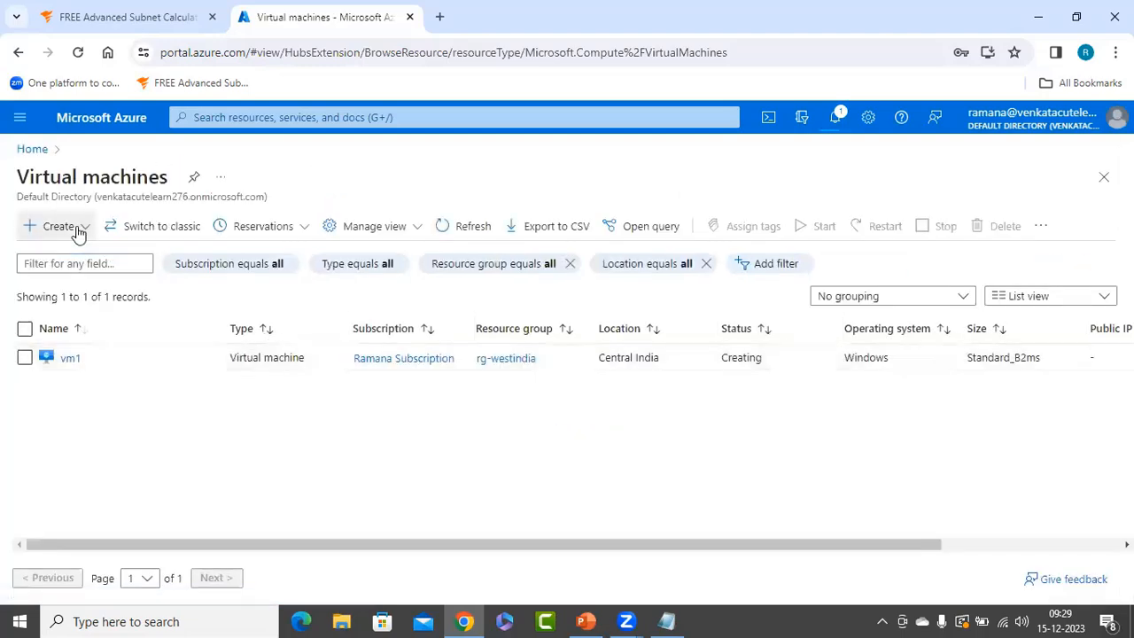
left_click(72, 230)
left_click(83, 265)
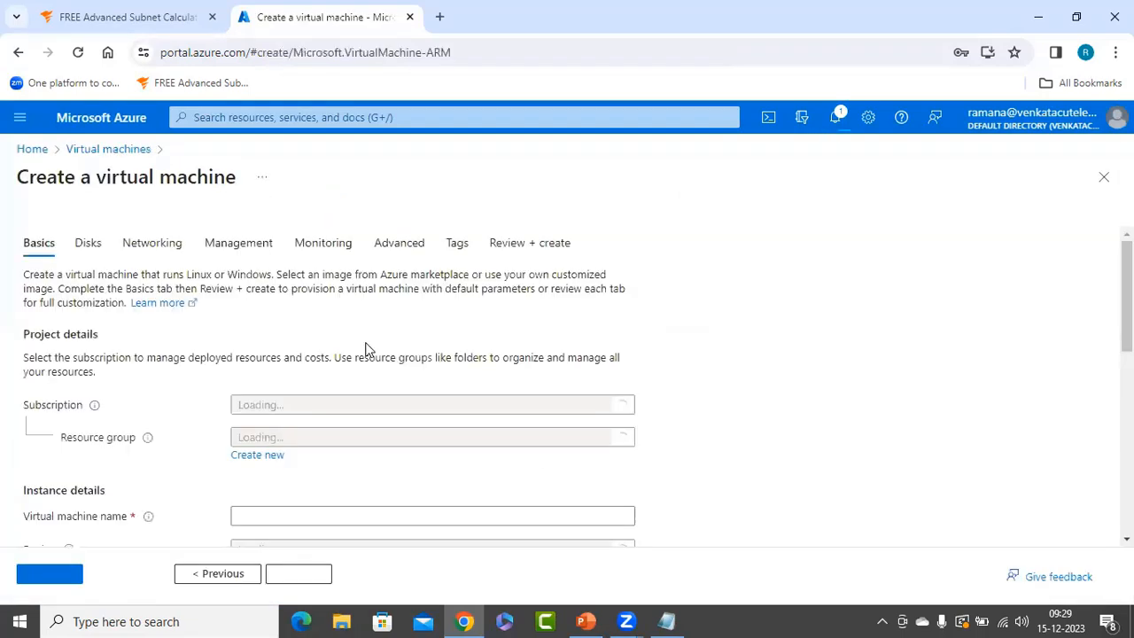
left_click(298, 442)
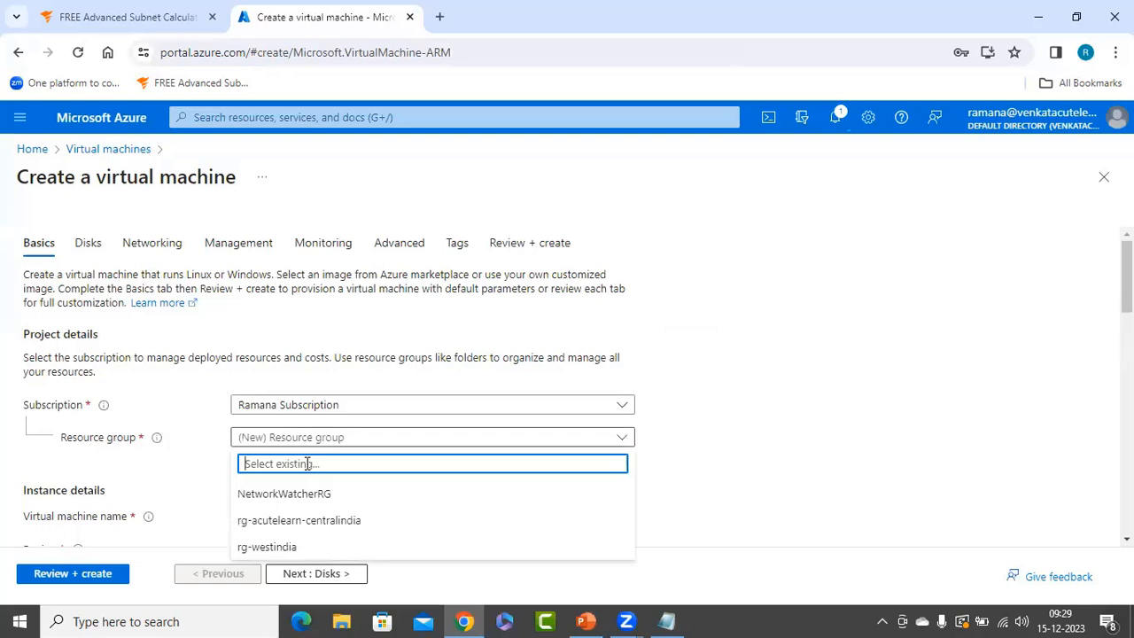
left_click(285, 520)
scroll(696, 458, "down", 2)
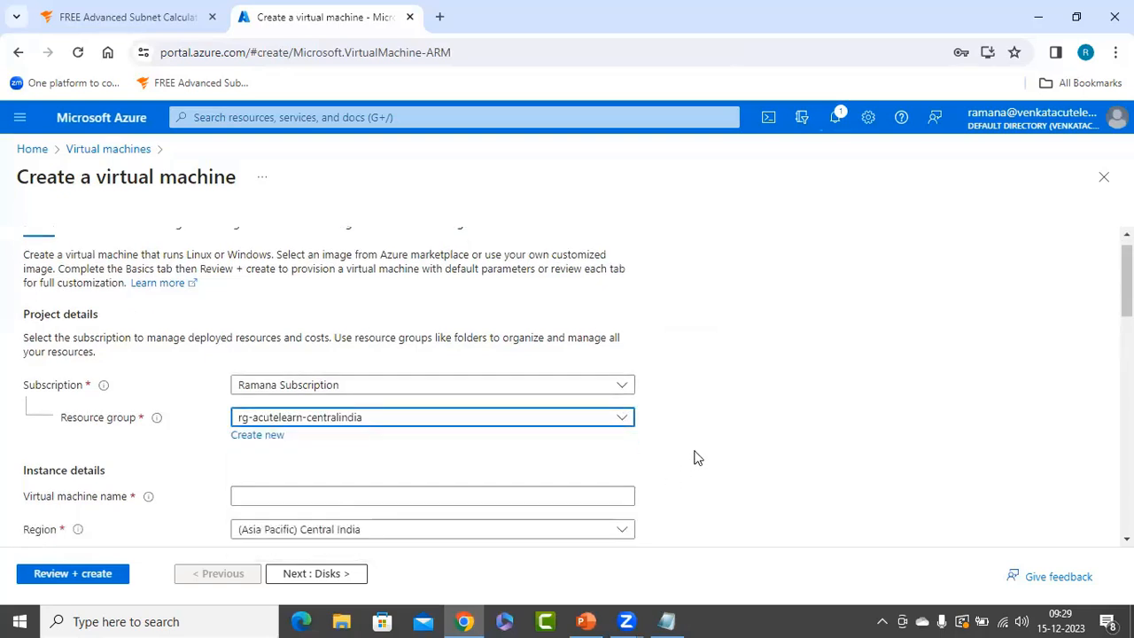
Step: Name the VM vm3, set administrator username azureuser, and enter and confirm the password
left_click(274, 350)
type("vm3")
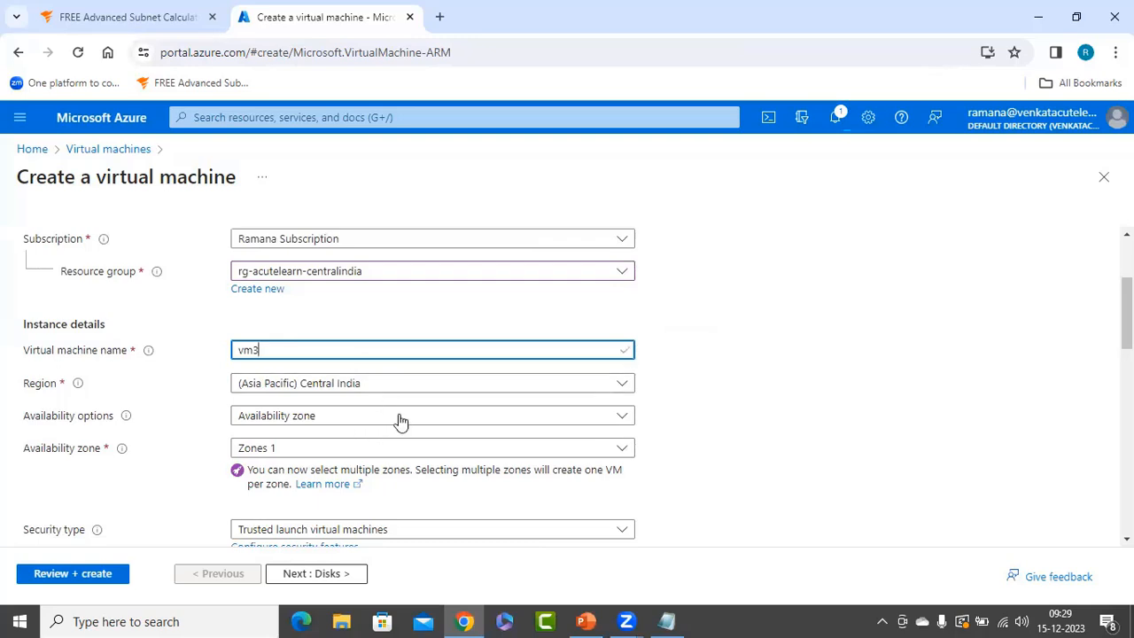
scroll(408, 412, "down", 1)
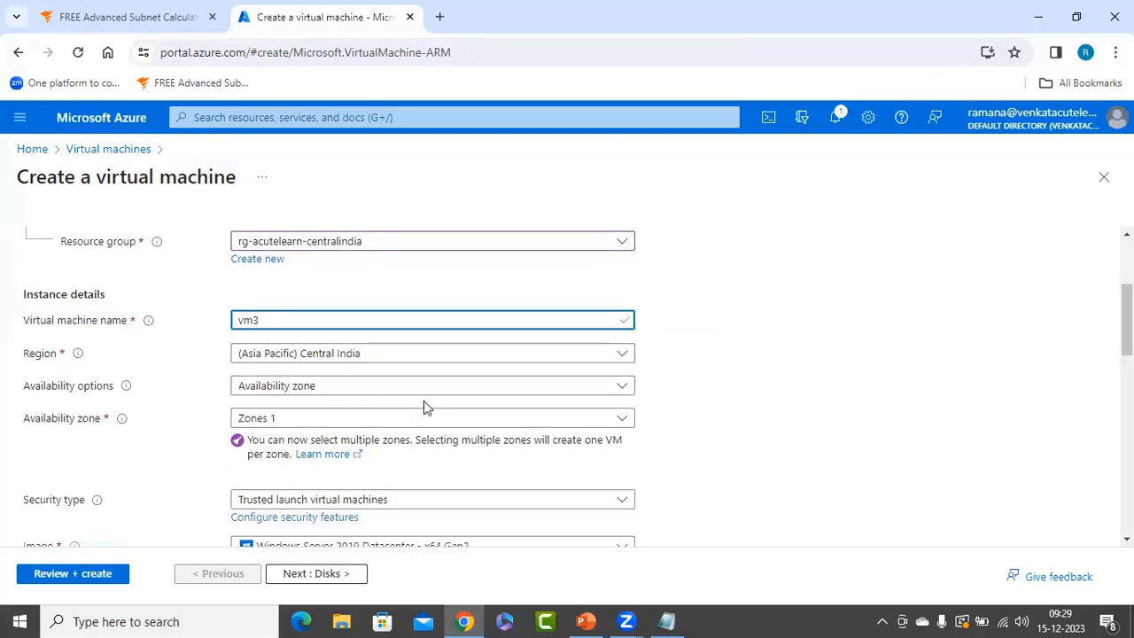
scroll(432, 417, "down", 5)
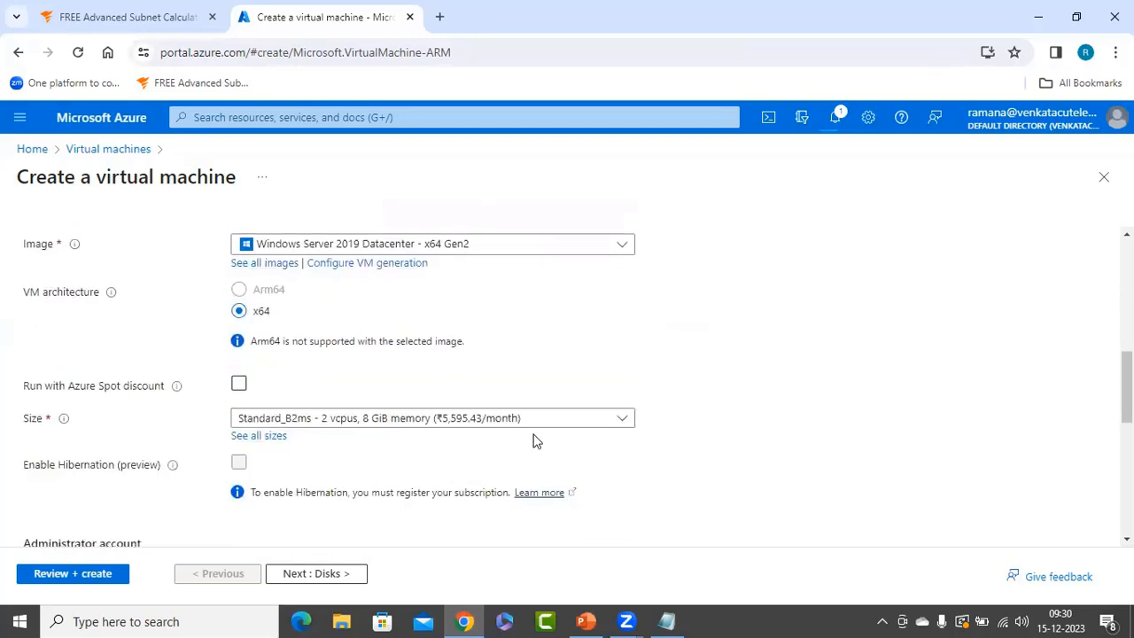
left_click(312, 404)
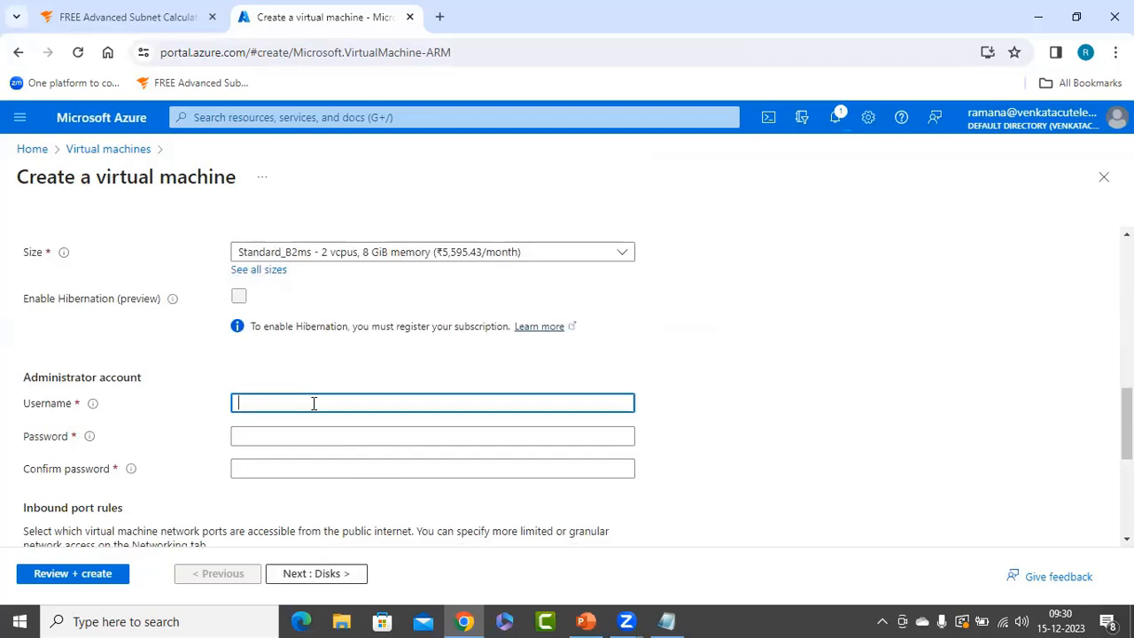
type("azuer")
type("user")
key("Tab")
type("P")
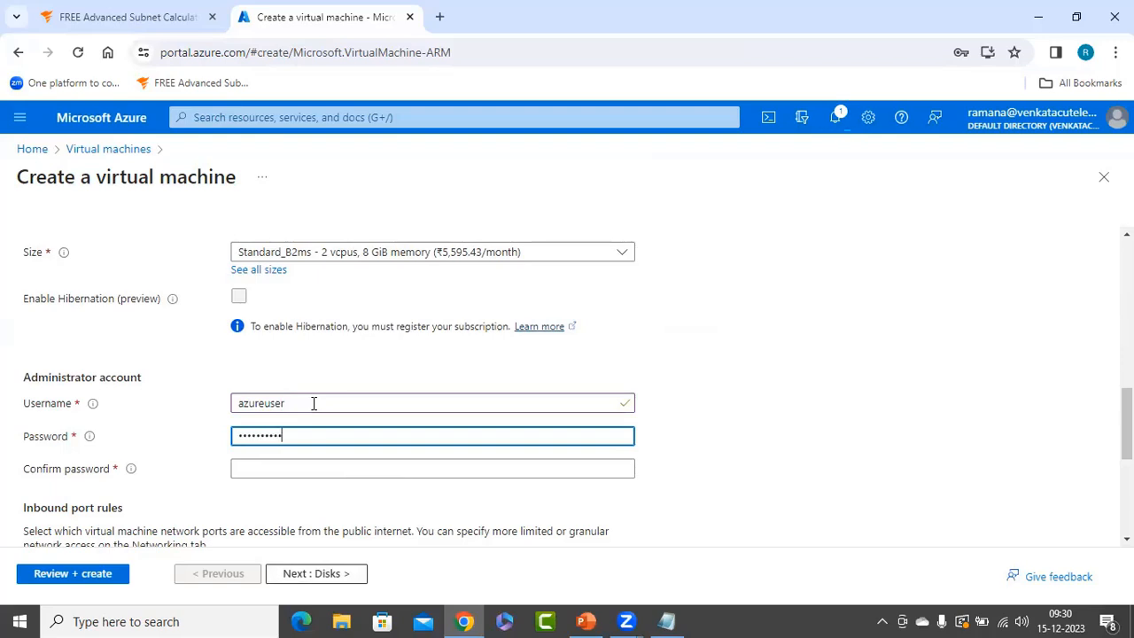
key("Tab")
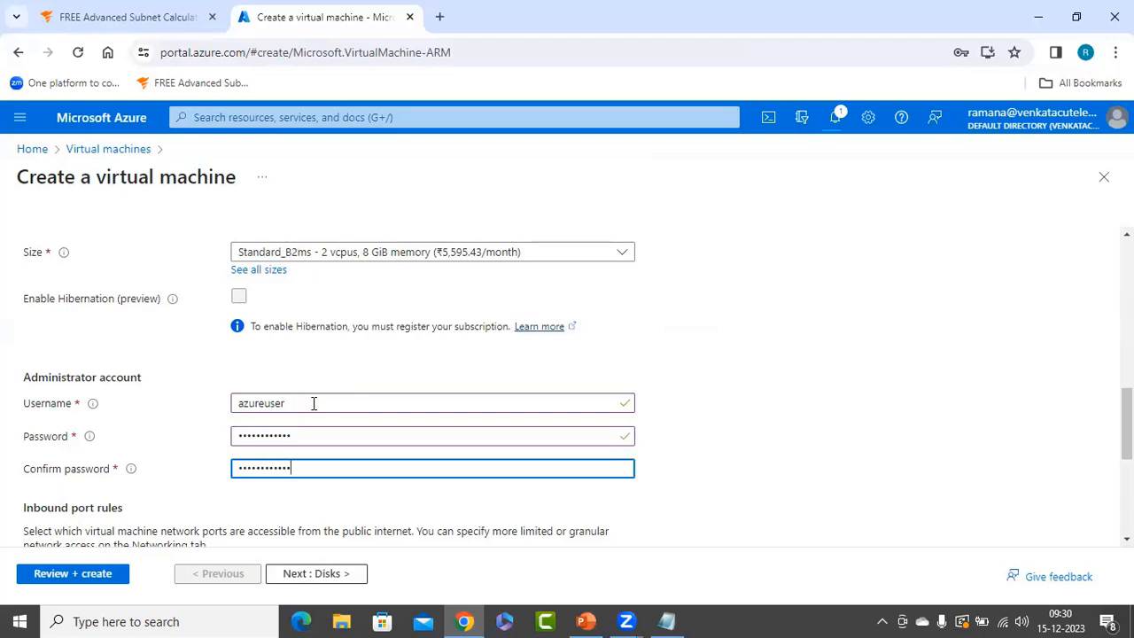
scroll(314, 414, "down", 4)
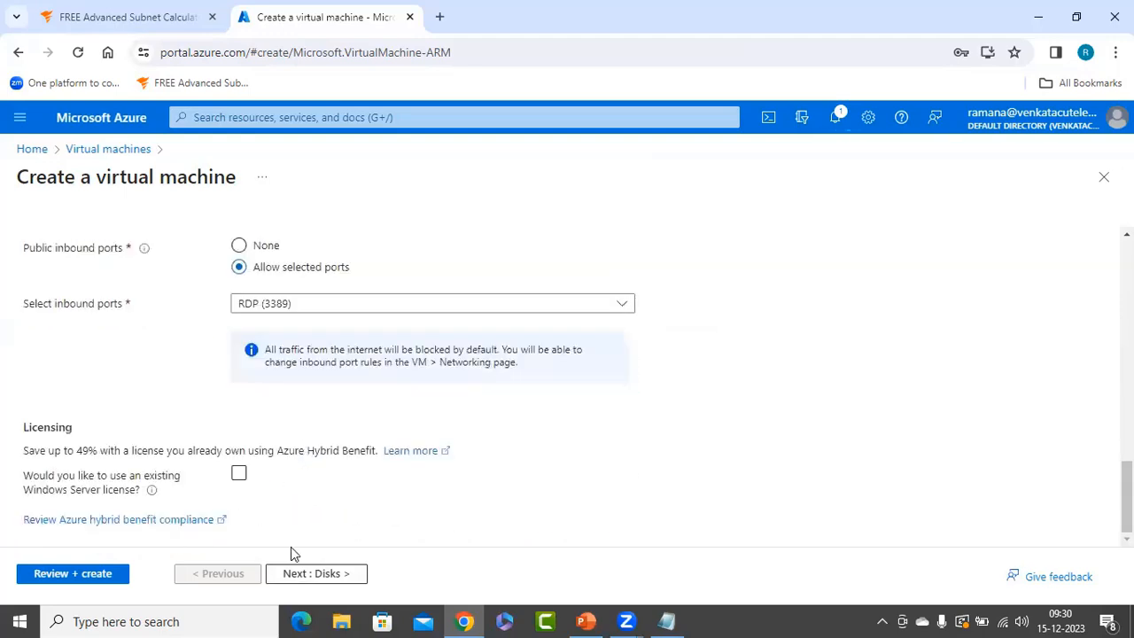
Step: Put the VM on the vnet-dev virtual network's sn-dev-webservers subnet
left_click(317, 575)
left_click(321, 574)
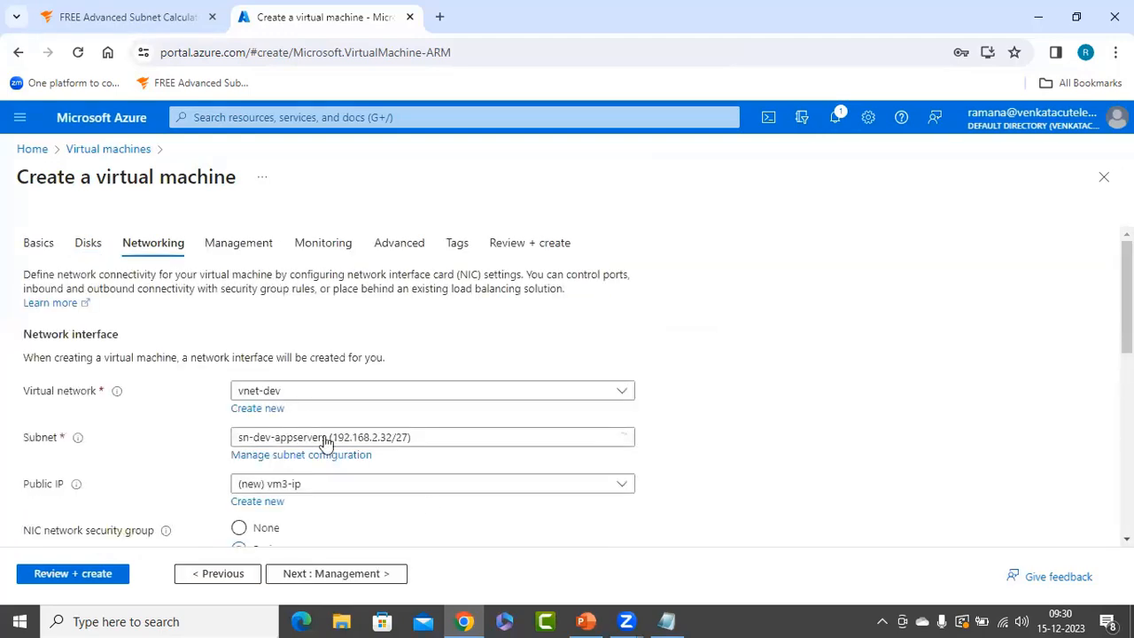
left_click(346, 396)
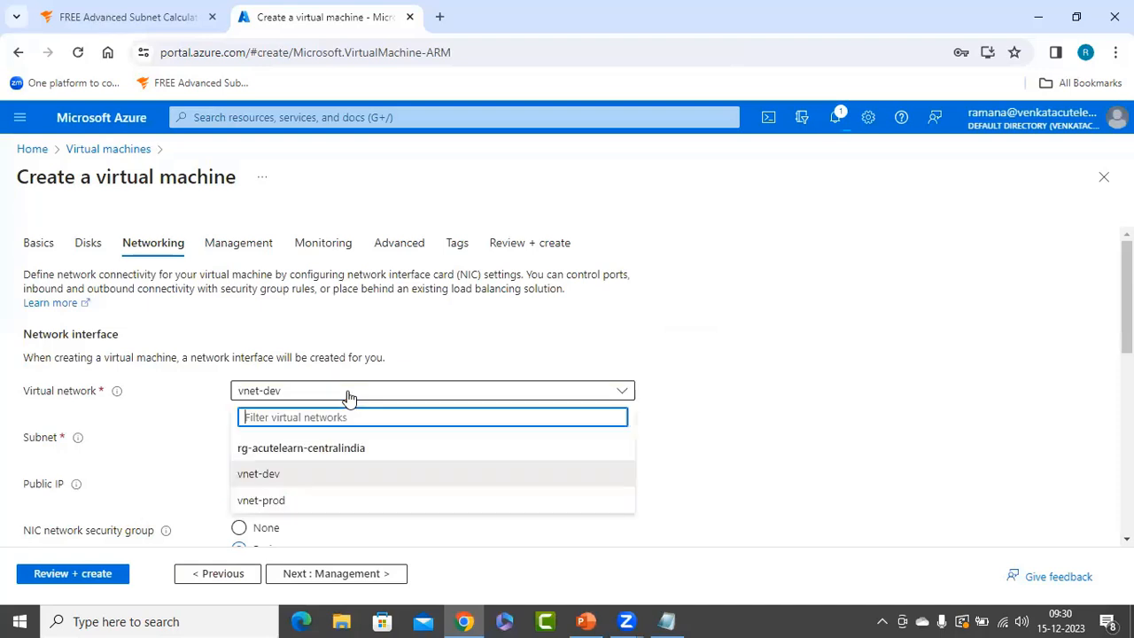
left_click(271, 483)
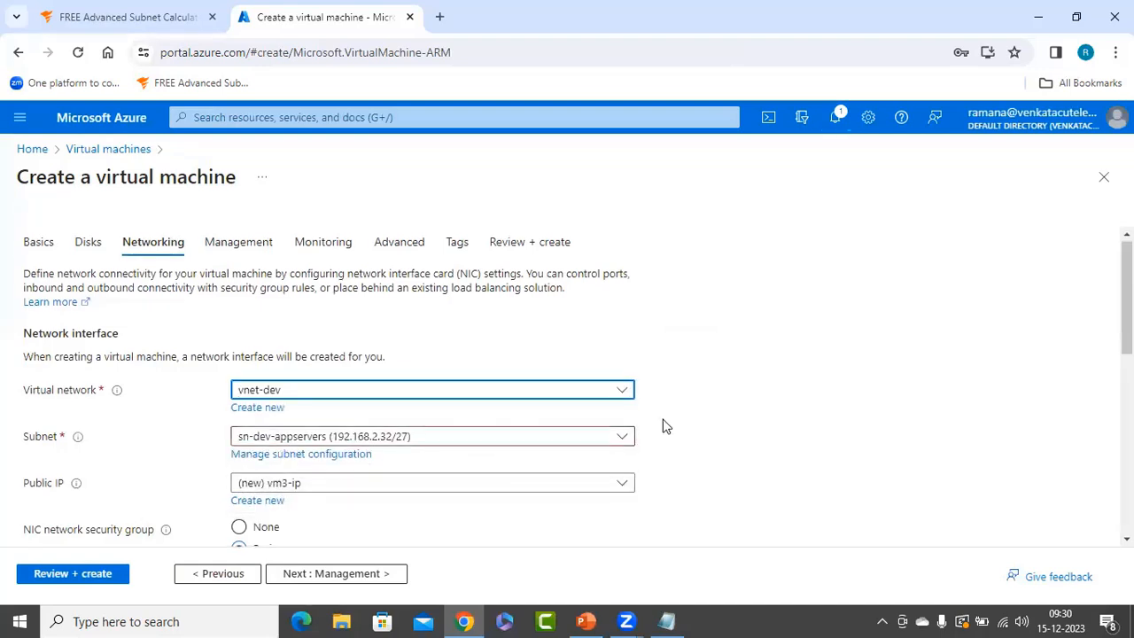
scroll(197, 296, "down", 2)
left_click(381, 274)
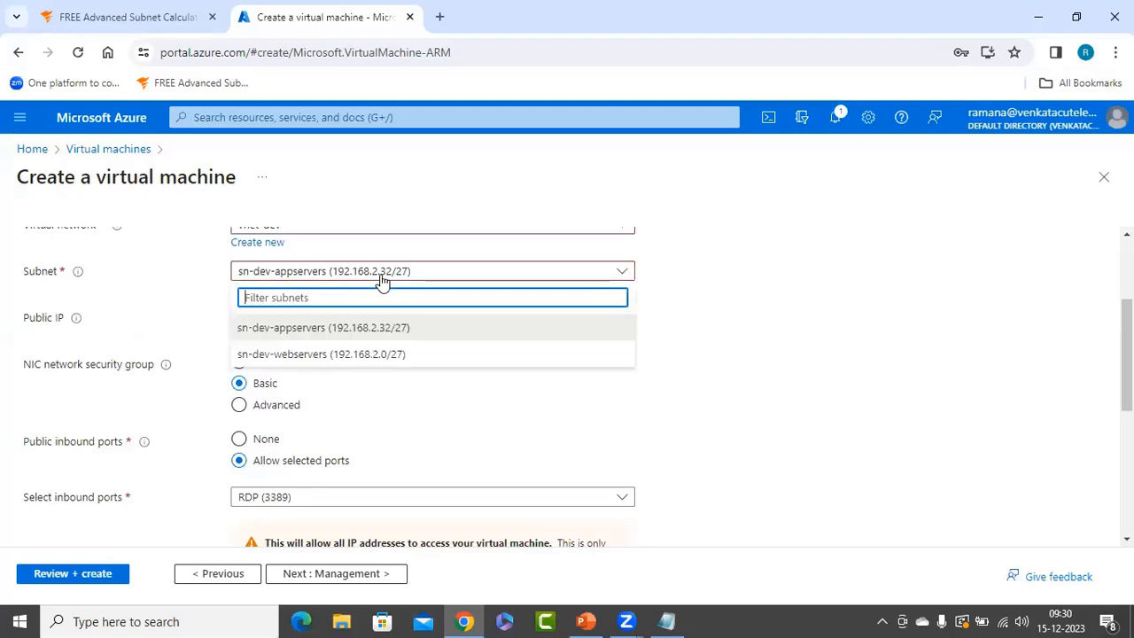
left_click(305, 354)
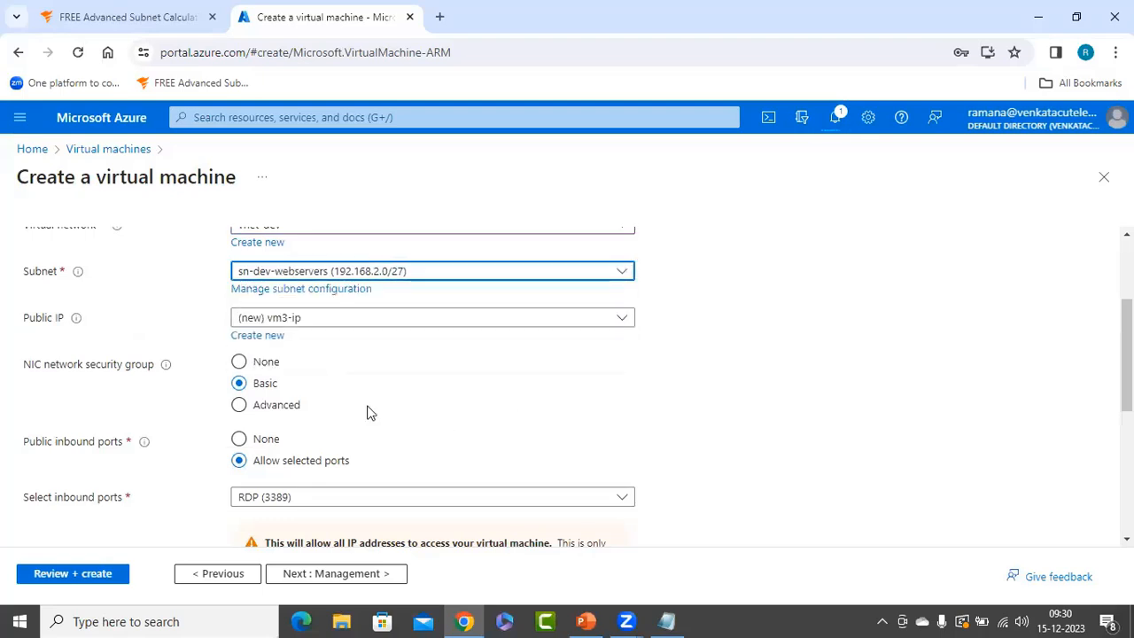
Step: Set the public IP to None and proceed to Review + create
left_click(291, 318)
left_click(257, 368)
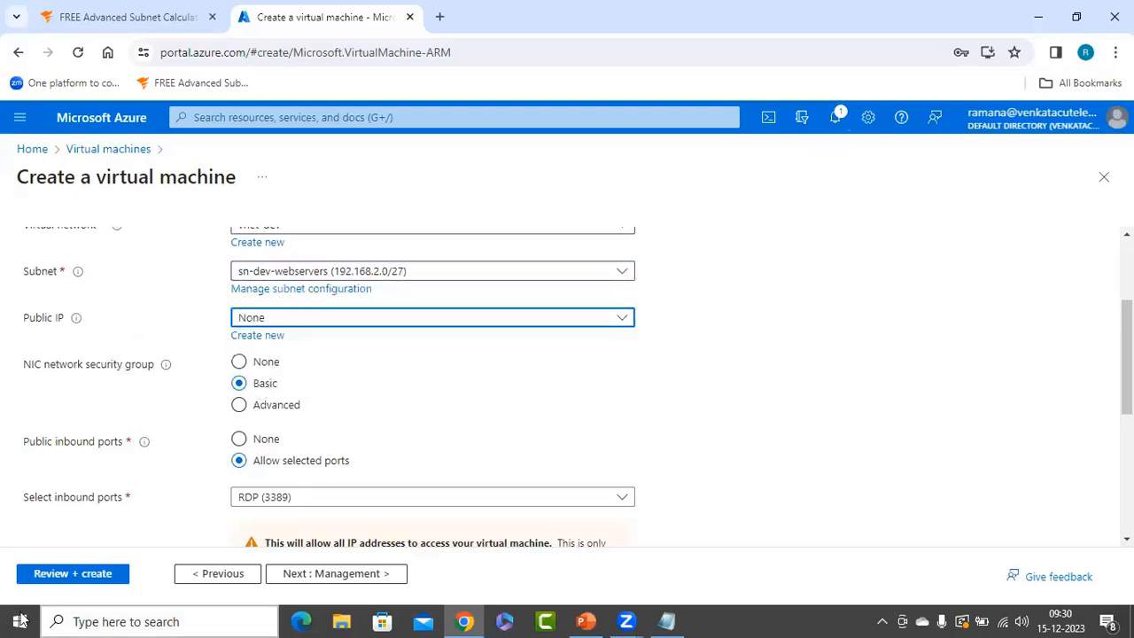
left_click(77, 575)
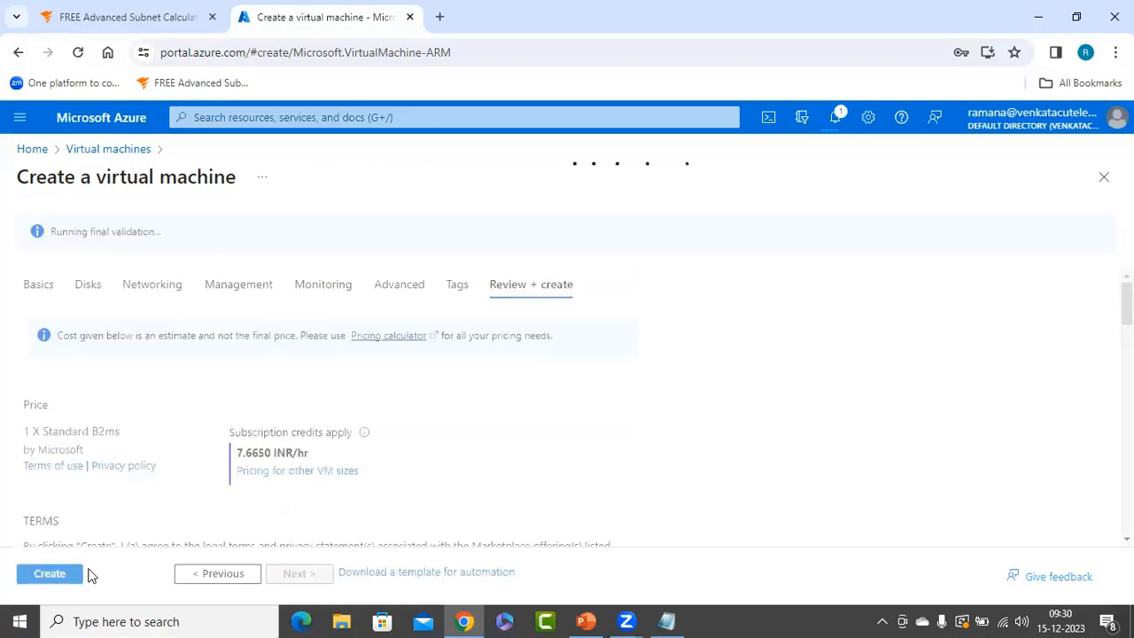
Step: Create vm3 and check the deployment notifications for its progress
left_click(71, 585)
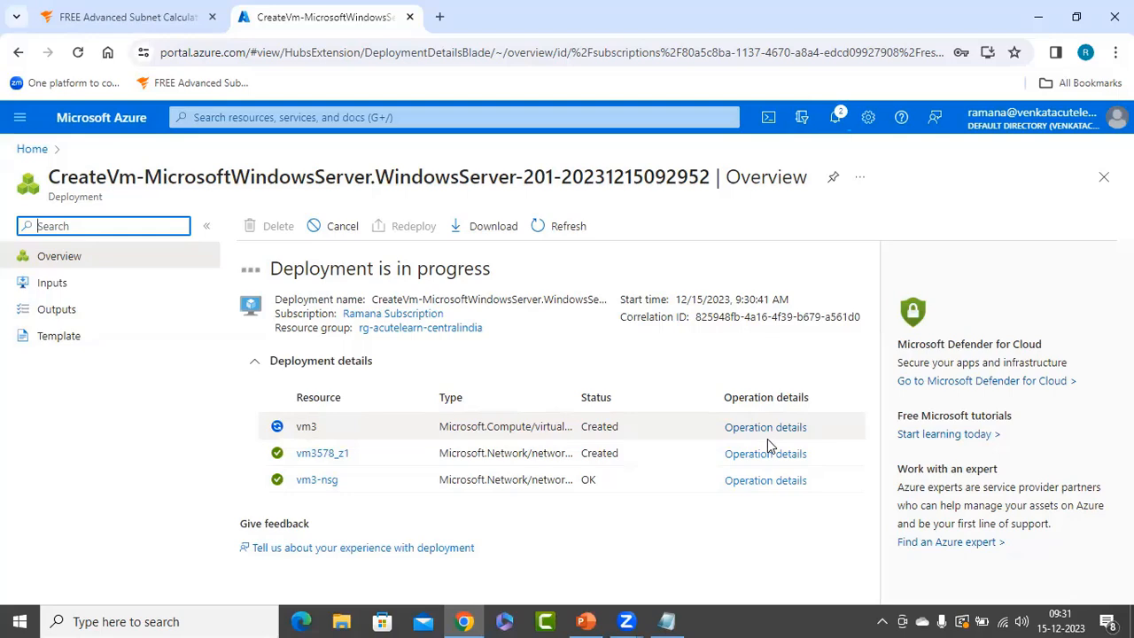
left_click(836, 118)
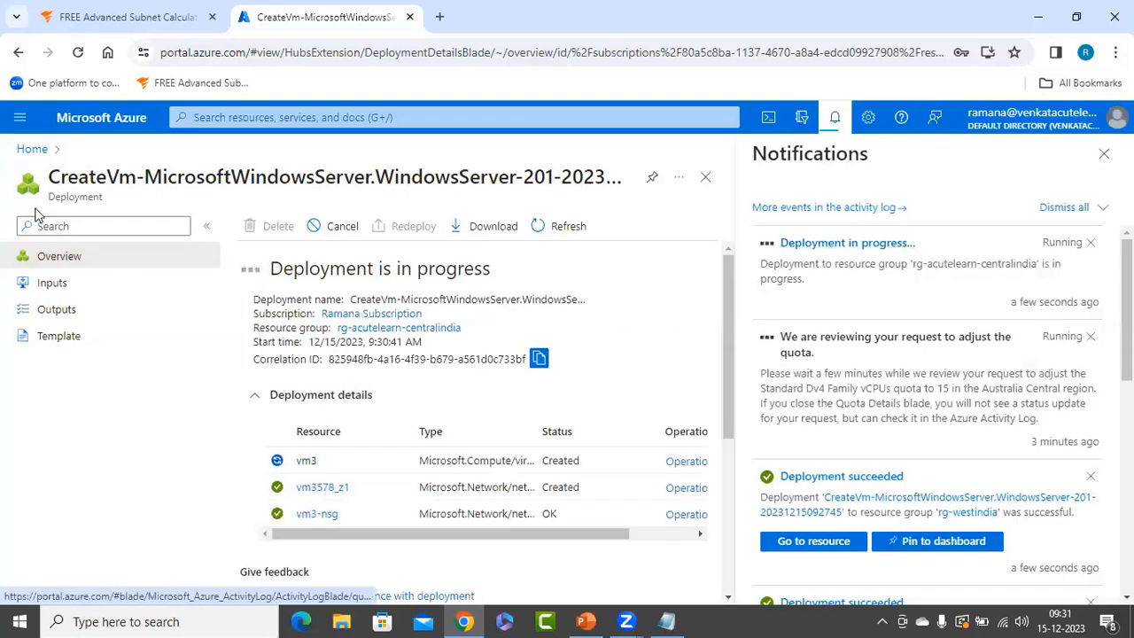
Step: Open vm1's overview from the Virtual machines list and dismiss the notifications panel
left_click(44, 149)
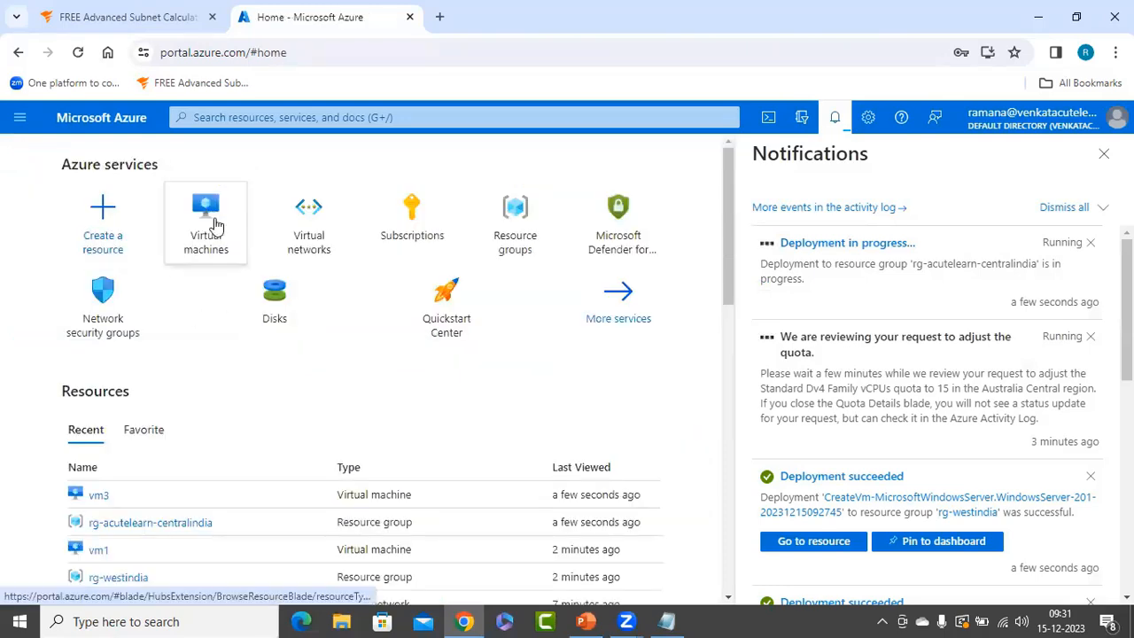
left_click(215, 227)
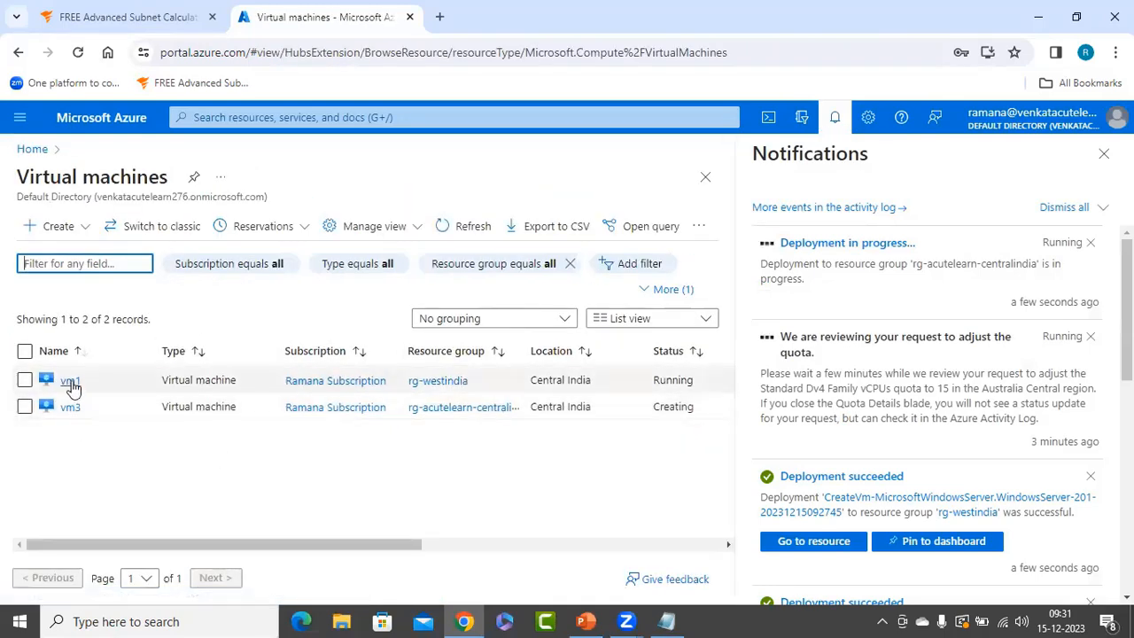
left_click(70, 381)
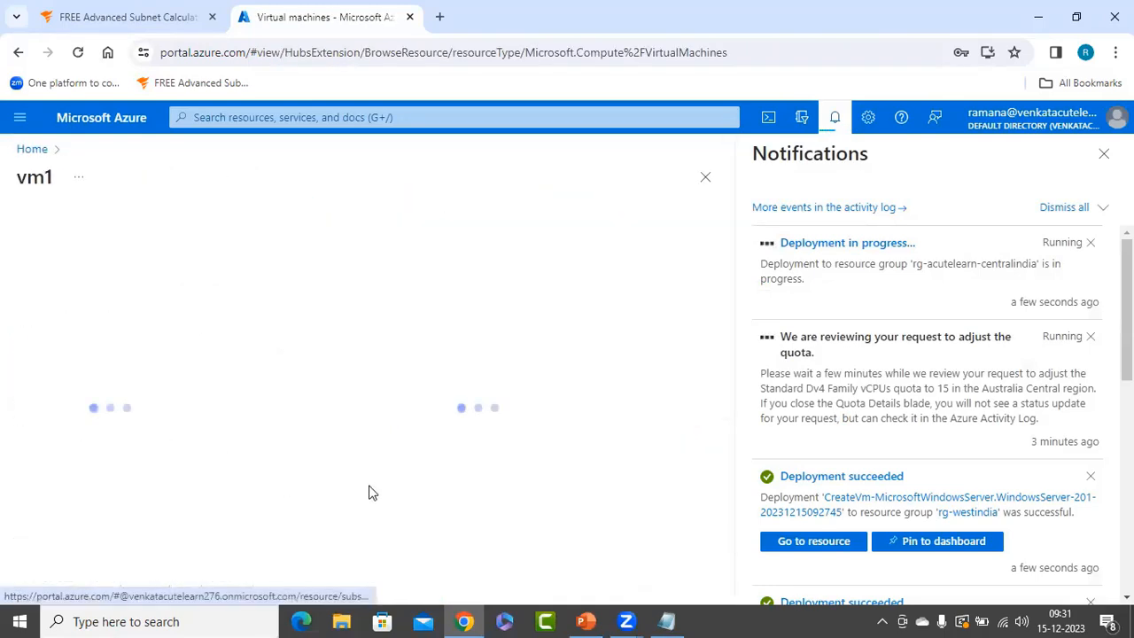
left_click(1103, 153)
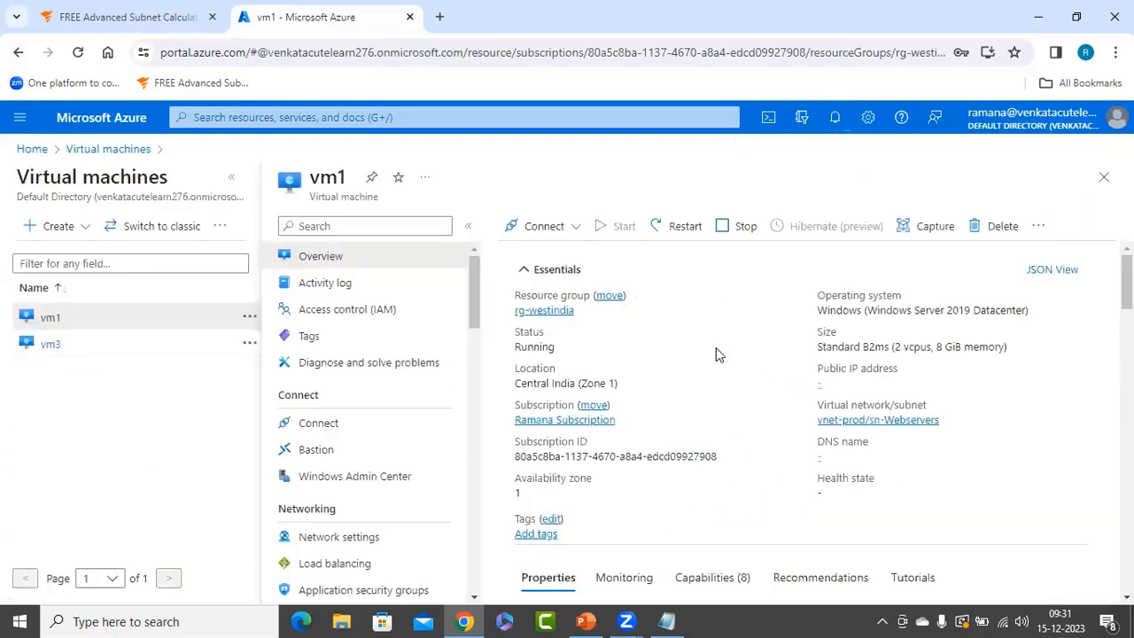
Step: Find vm1's networking properties and highlight its private IP 192.168.1.4
scroll(398, 380, "down", 2)
scroll(1086, 447, "down", 3)
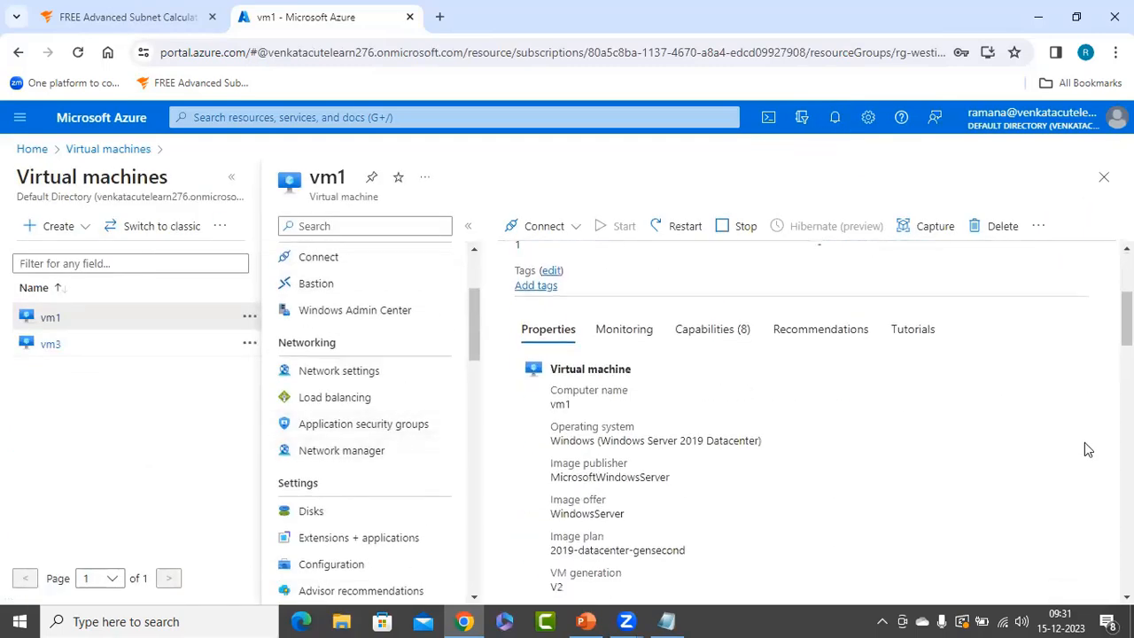
scroll(1072, 429, "up", 3)
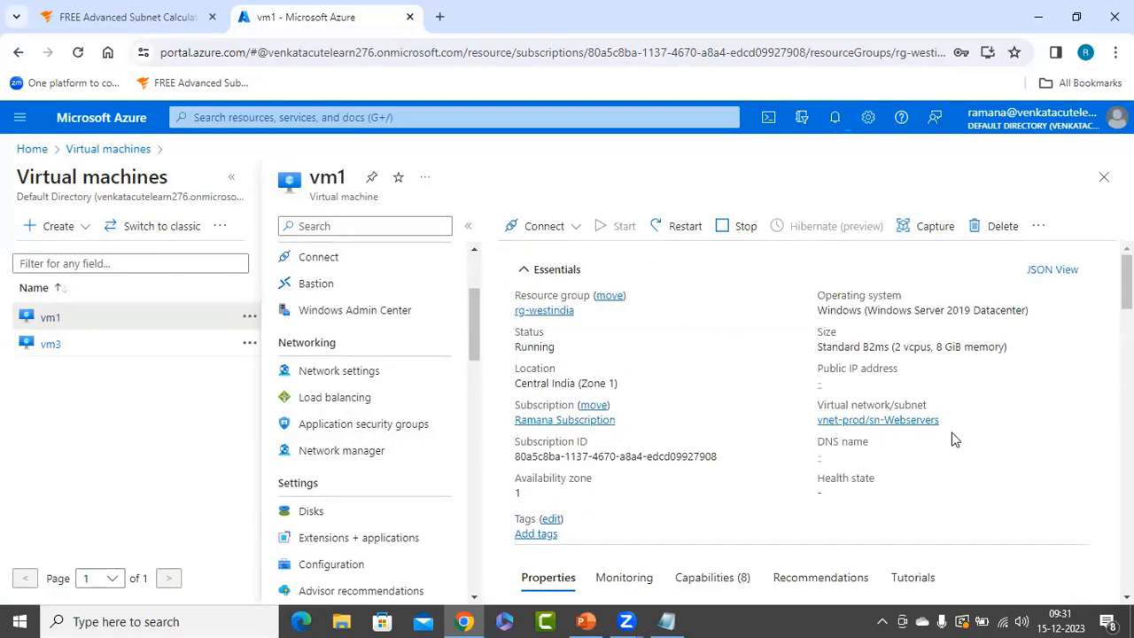
scroll(967, 442, "down", 6)
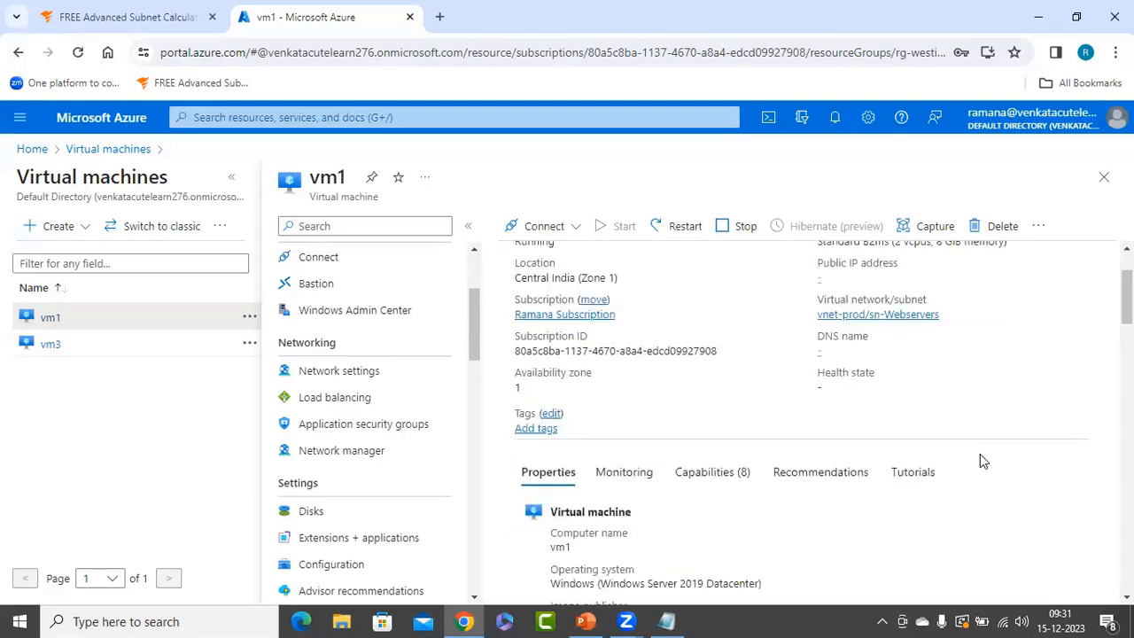
scroll(982, 461, "down", 10)
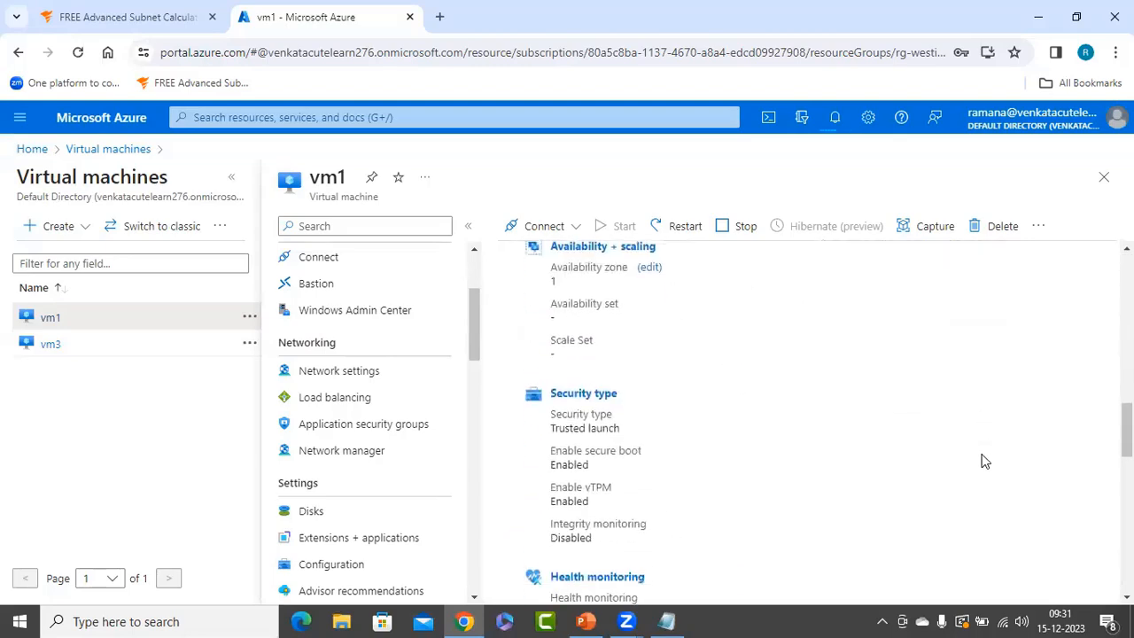
scroll(982, 461, "down", 3)
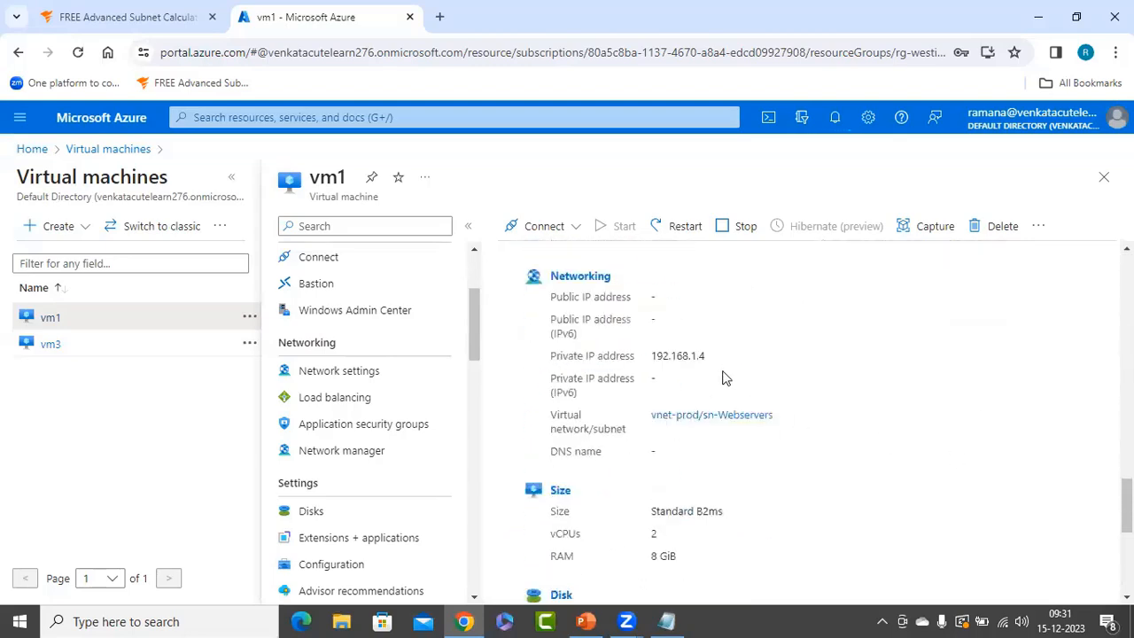
left_click_drag(655, 358, 722, 363)
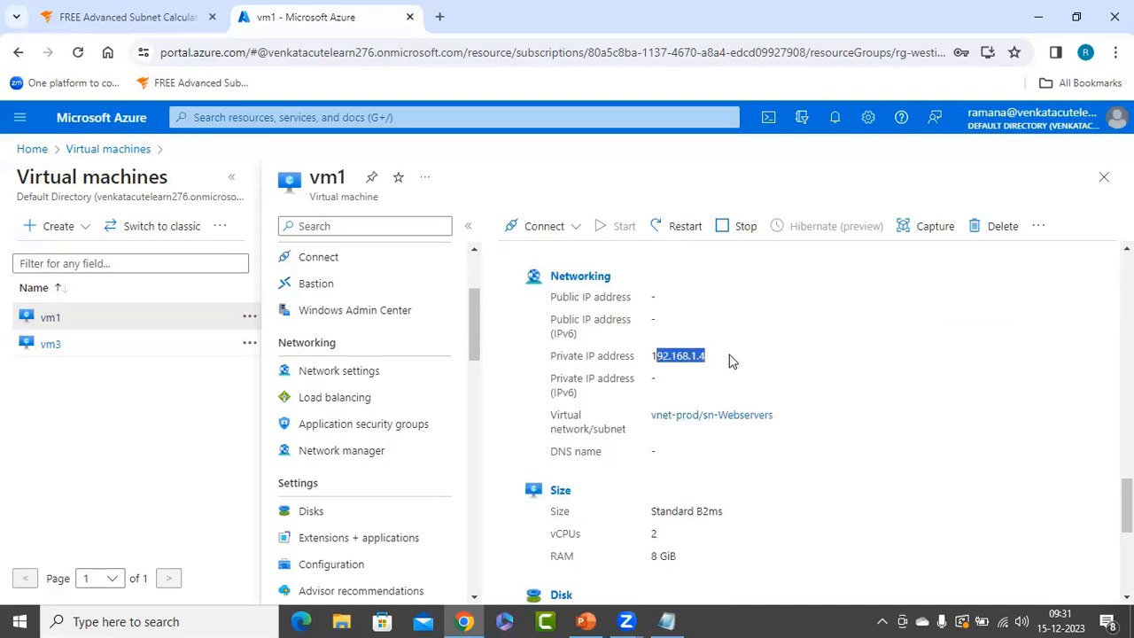
left_click_drag(652, 358, 794, 358)
scroll(868, 347, "down", 3)
scroll(816, 362, "up", 2)
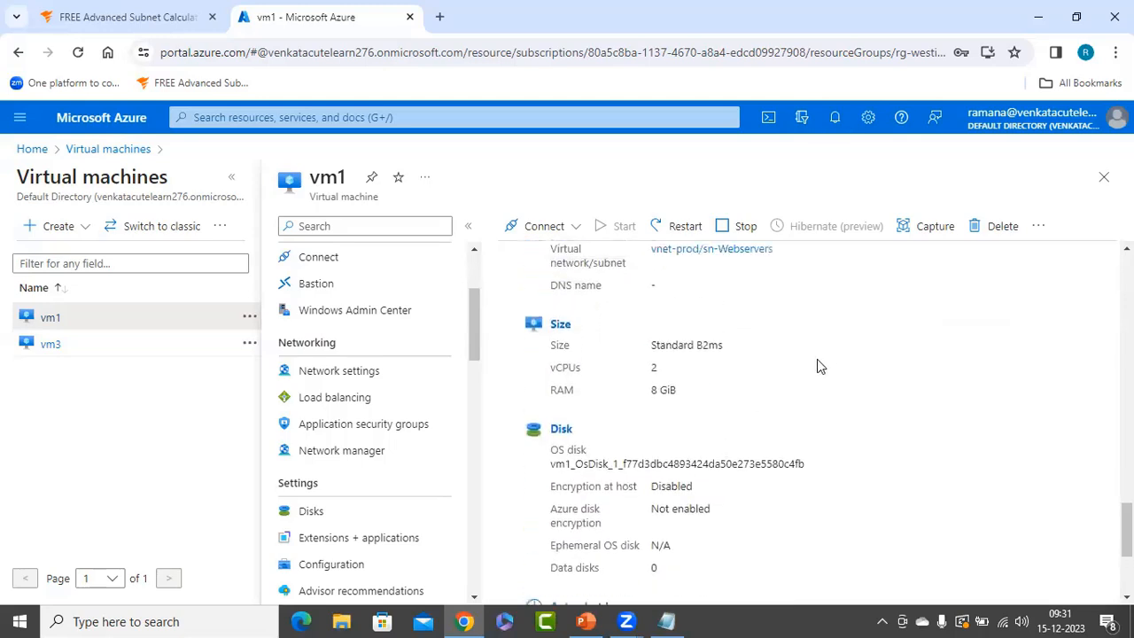
scroll(869, 417, "up", 2)
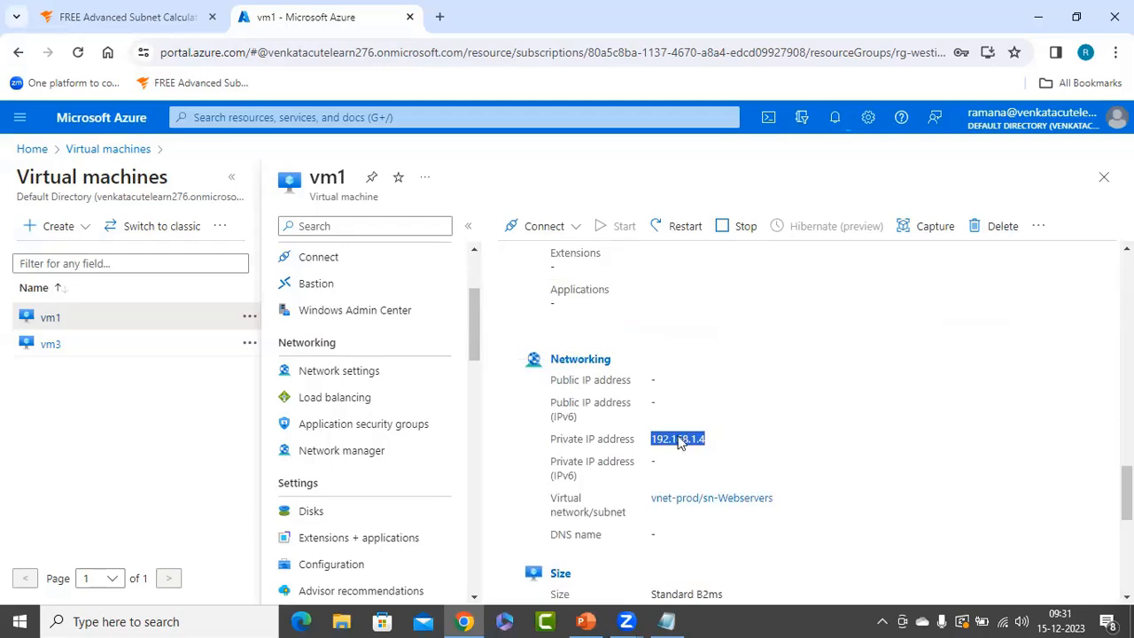
Step: Open vm3's overview showing private IP 192.168.2.4, then switch to the lecture slides
left_click(51, 351)
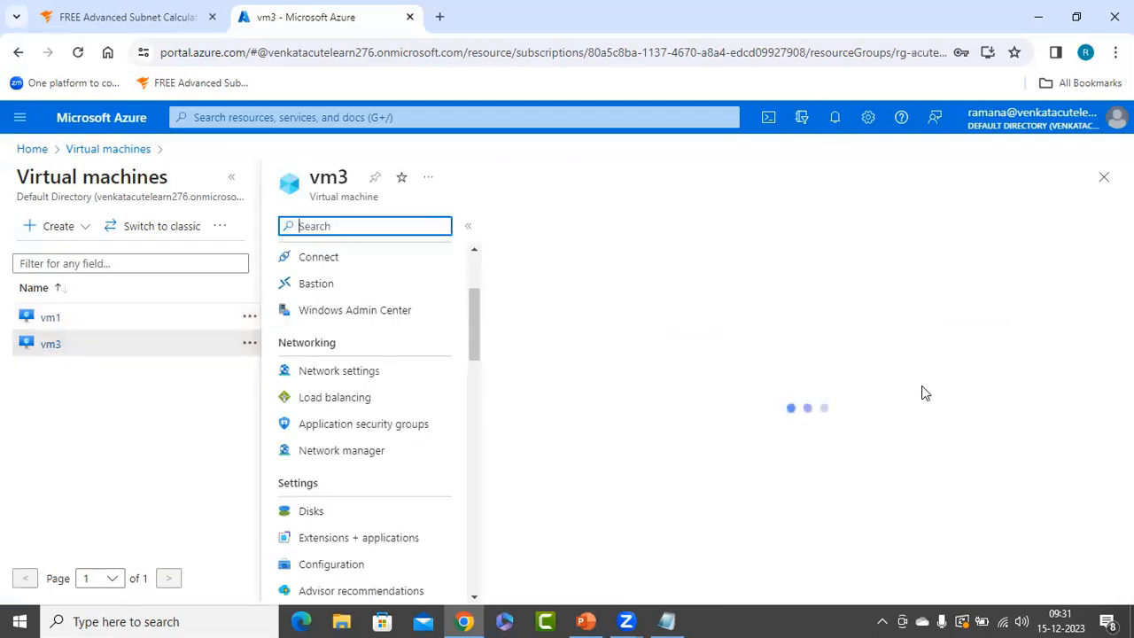
scroll(817, 448, "down", 10)
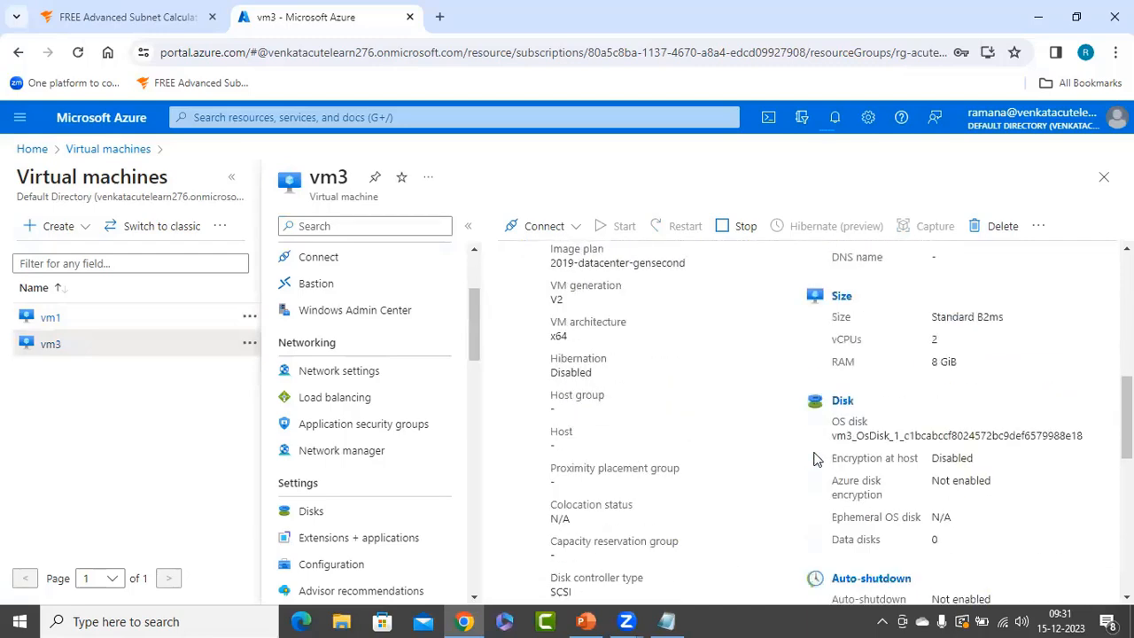
scroll(817, 459, "down", 3)
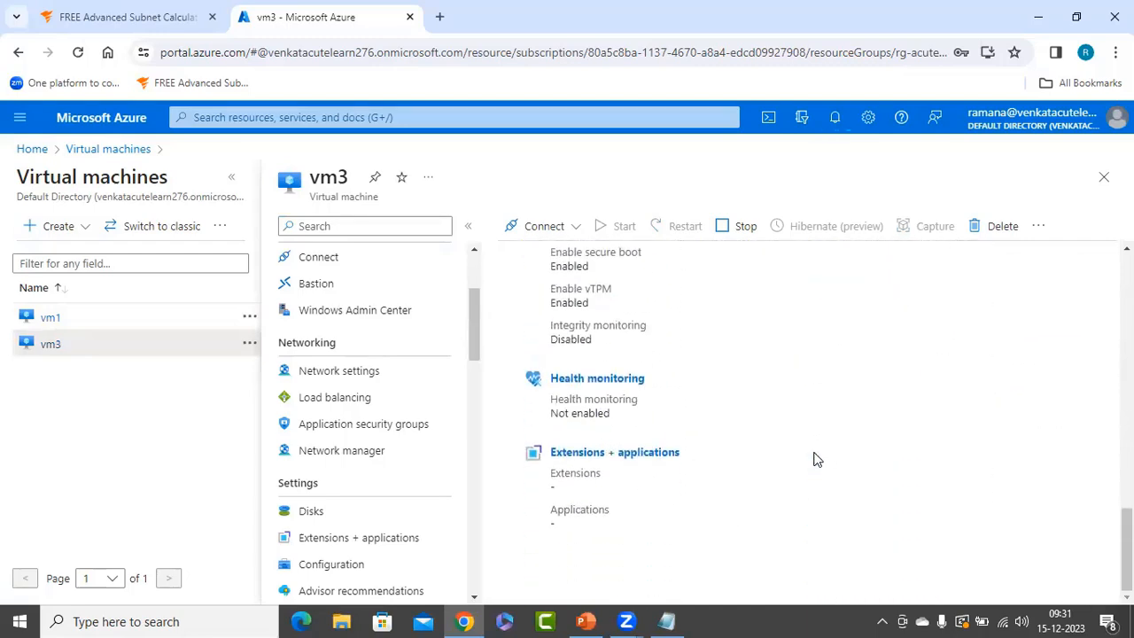
scroll(818, 459, "up", 4)
scroll(779, 462, "up", 5)
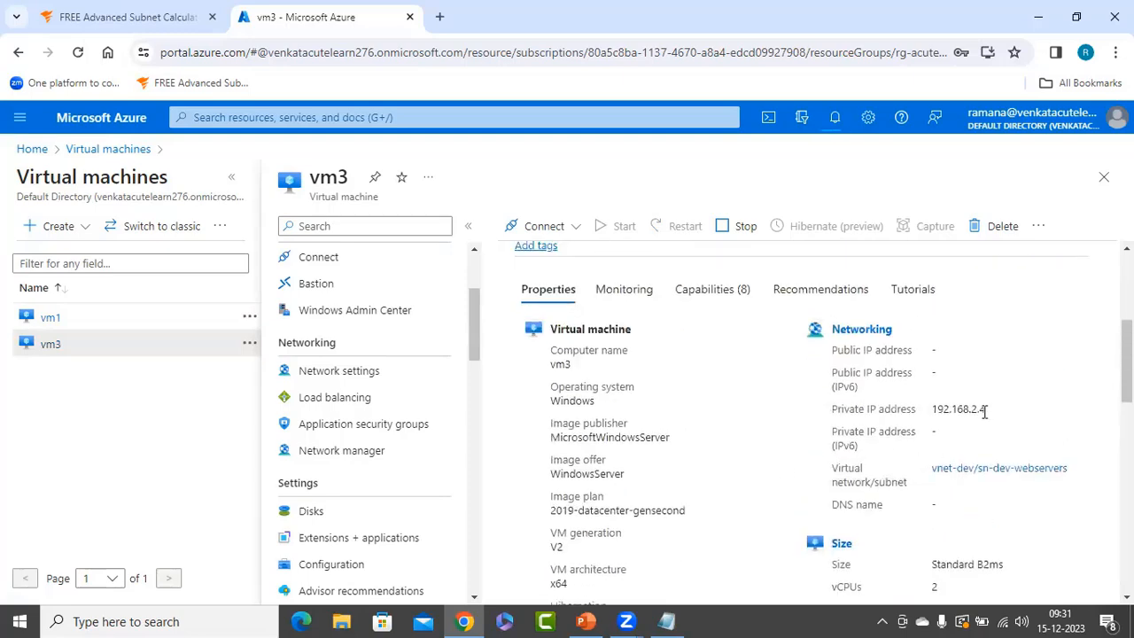
left_click(586, 621)
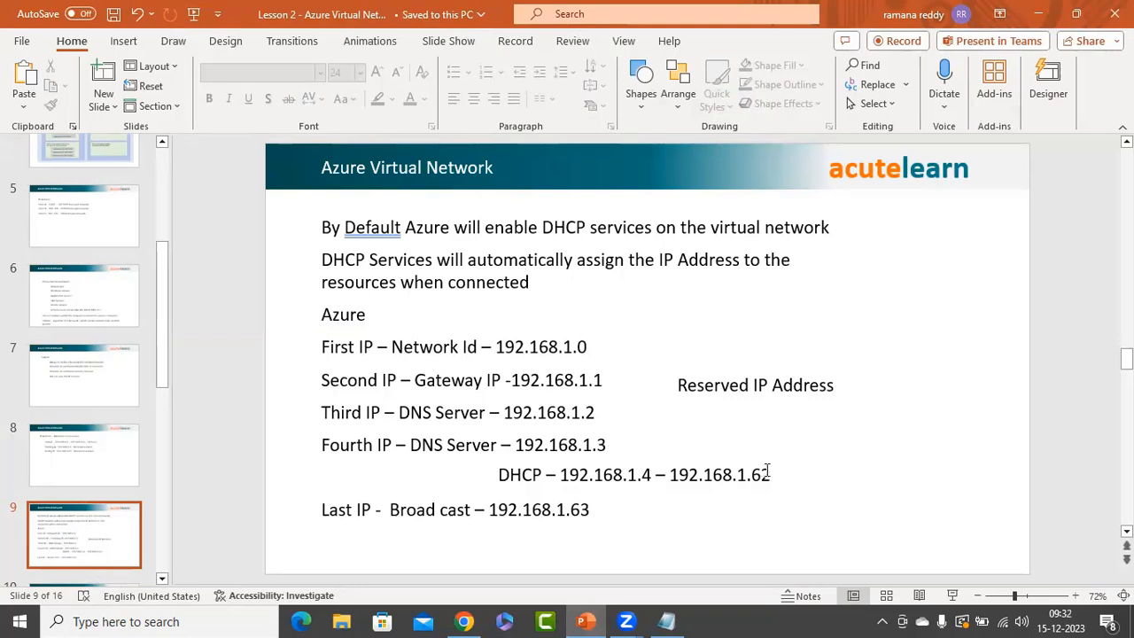
Step: Show slide 6 on isolating servers with subnets, then return to the browser
left_click(130, 288)
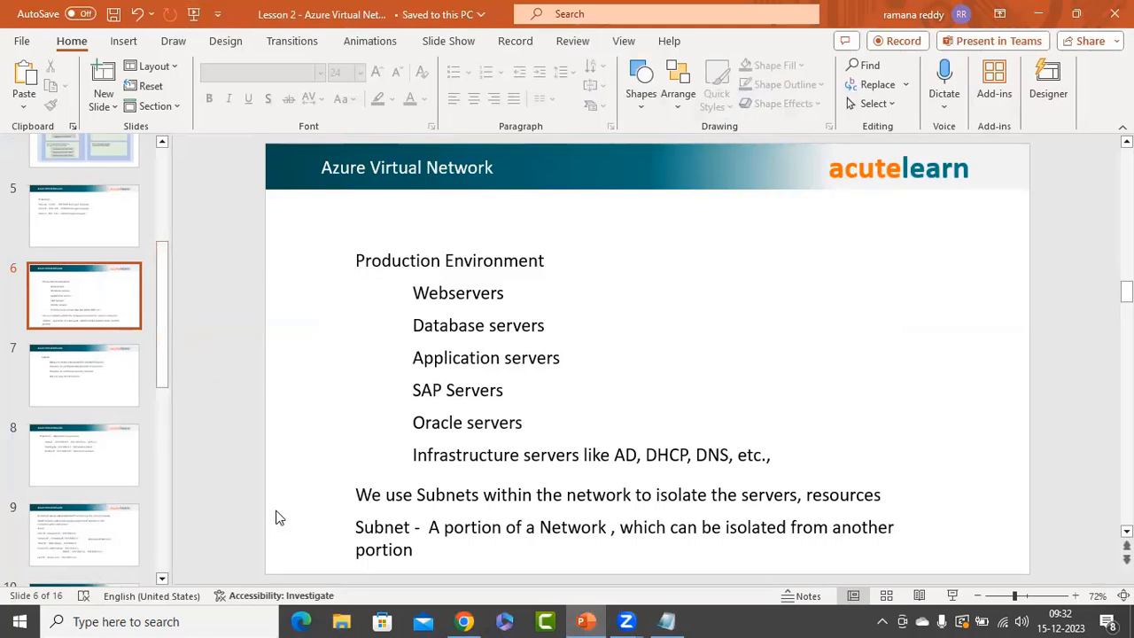
left_click(465, 621)
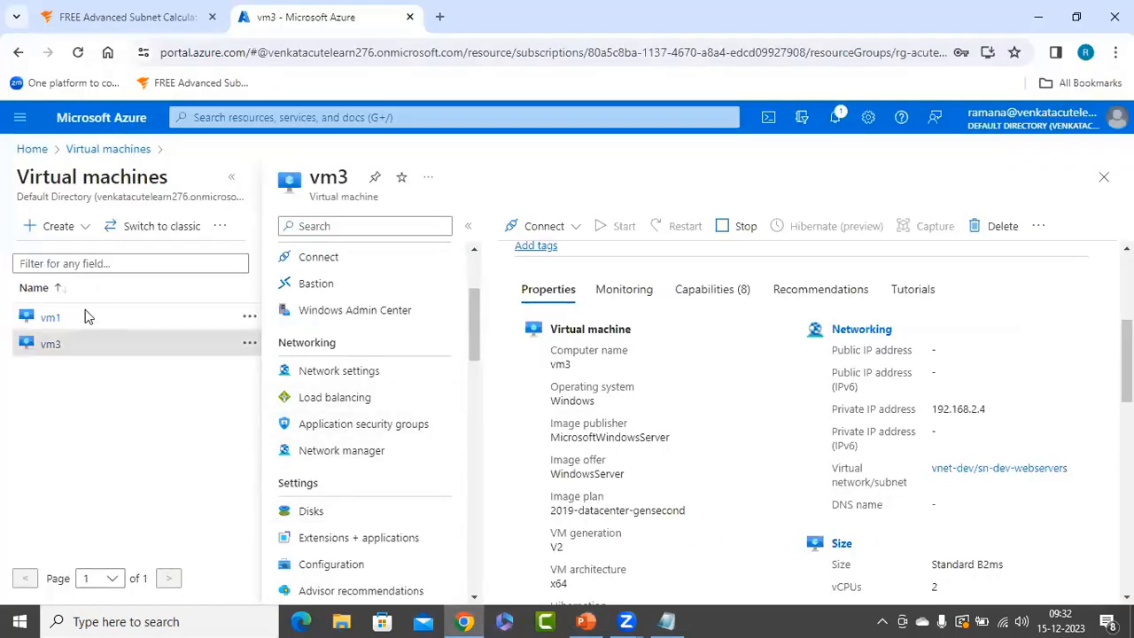
Step: Open vnet-dev's Connected devices, showing vm3578_z1 at 192.168.2.4 in sn-dev-webservers
left_click(265, 117)
left_click(311, 375)
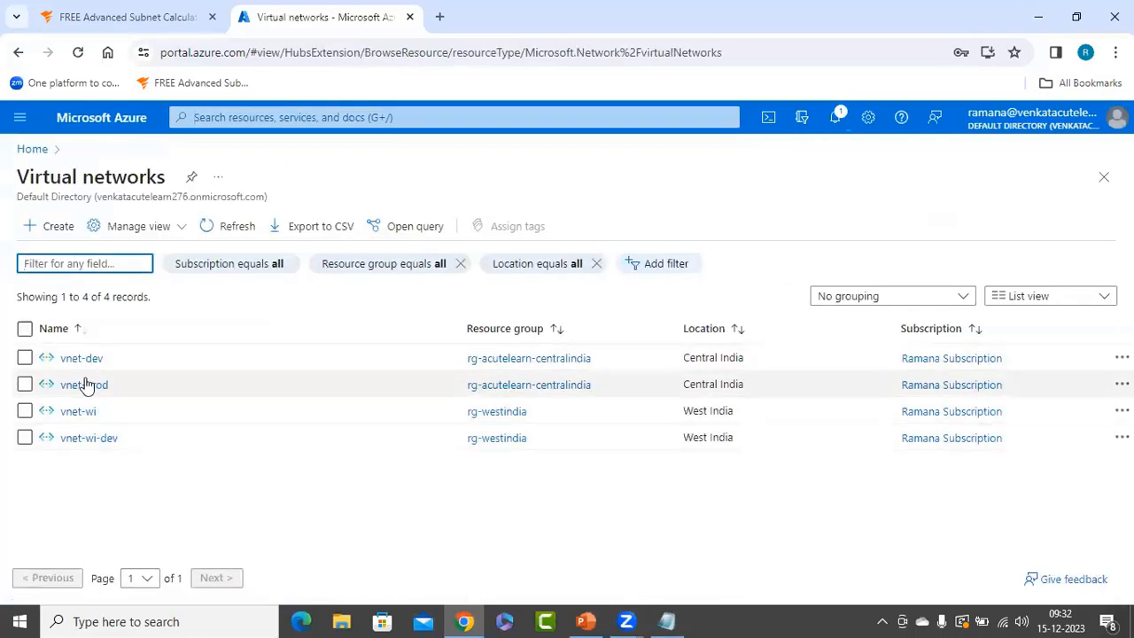
left_click(82, 358)
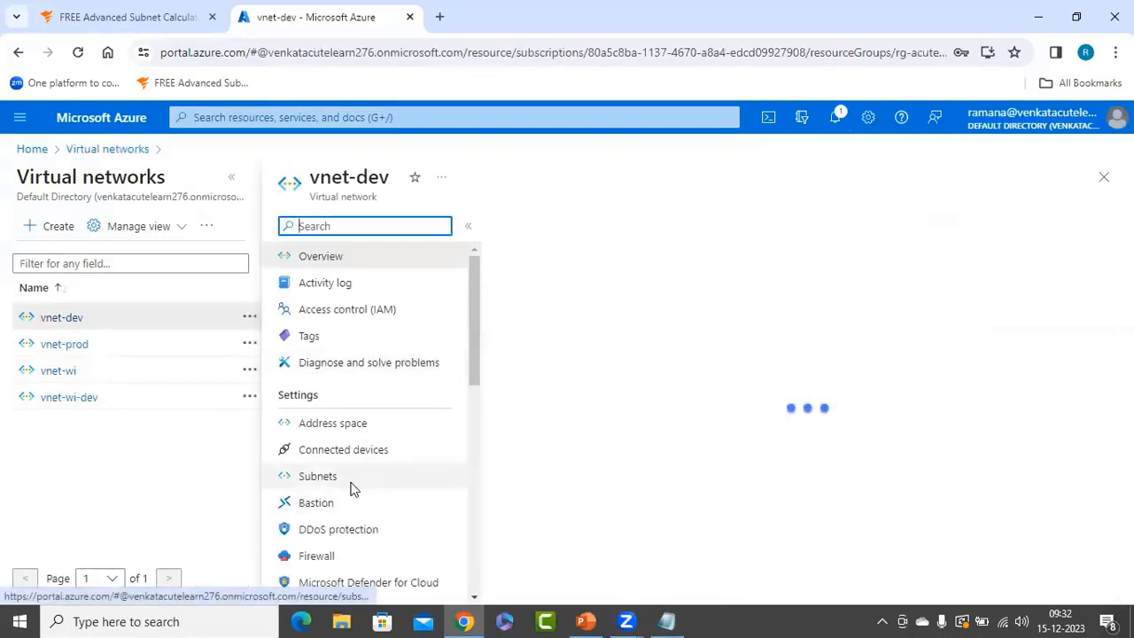
left_click(352, 485)
left_click(350, 449)
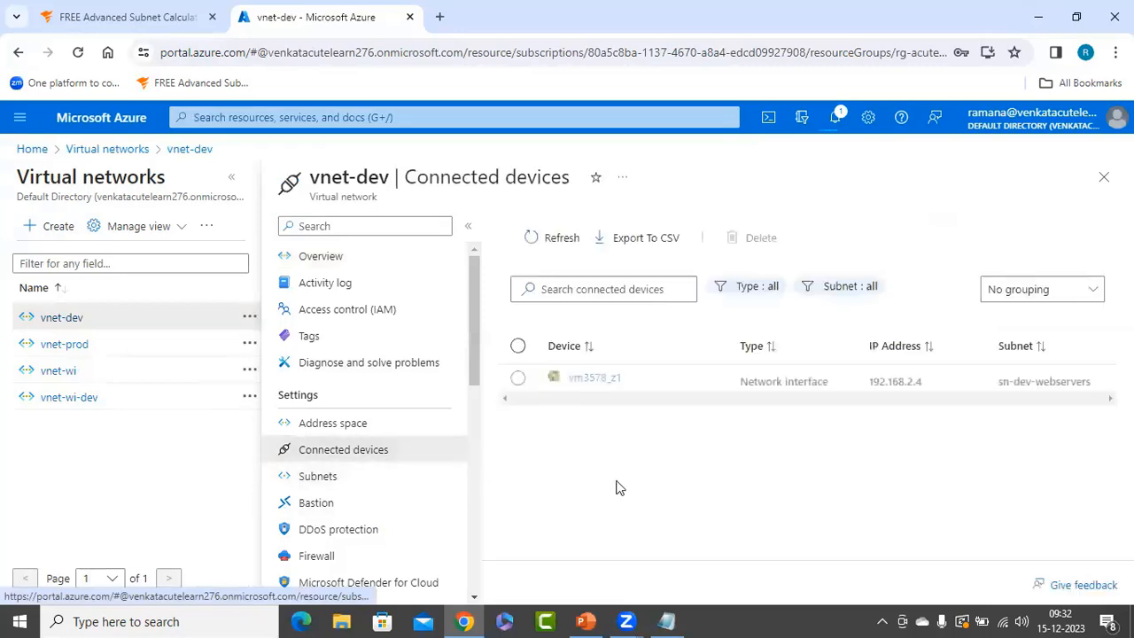